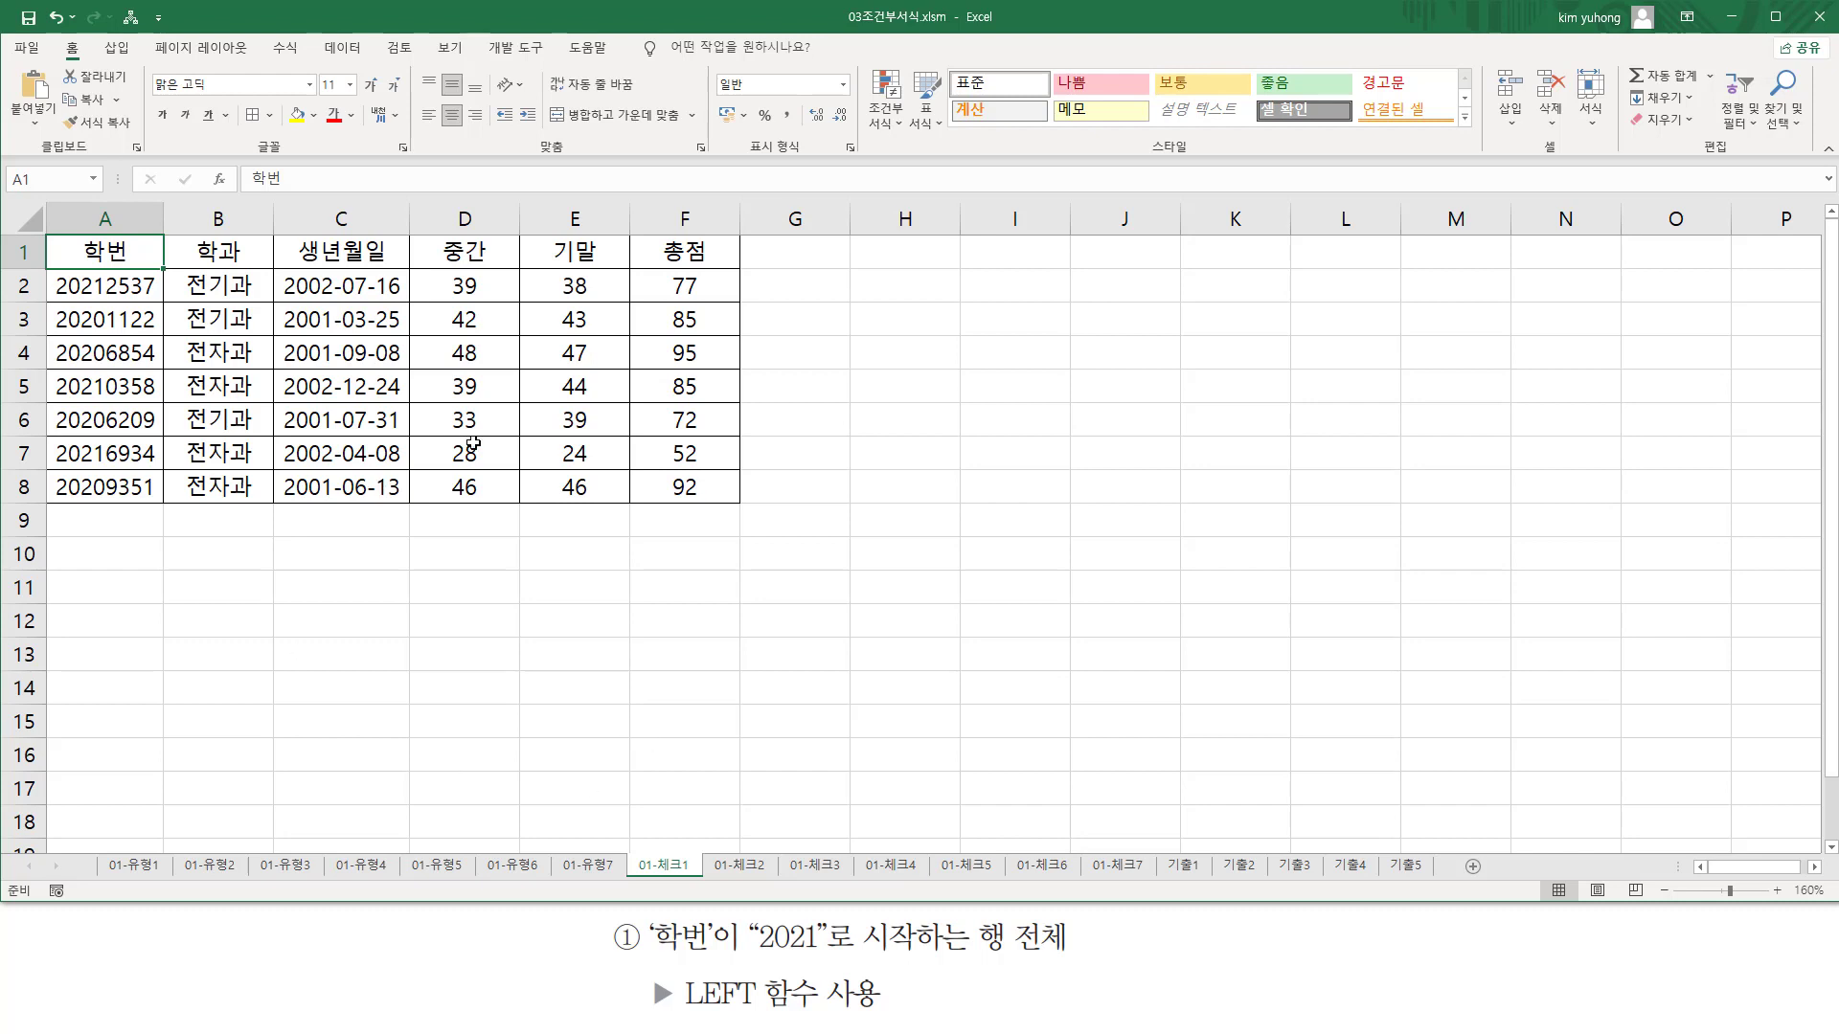
{"action": "key", "text": "ctrl+shift+d"}
{"action": "mouse_move", "coordinate": [625, 843]}
{"action": "left_mouse_down"}
{"action": "mouse_move", "coordinate": [871, 879]}
{"action": "mouse_move", "coordinate": [1183, 880]}
{"action": "mouse_move", "coordinate": [1159, 883]}
{"action": "left_mouse_up"}
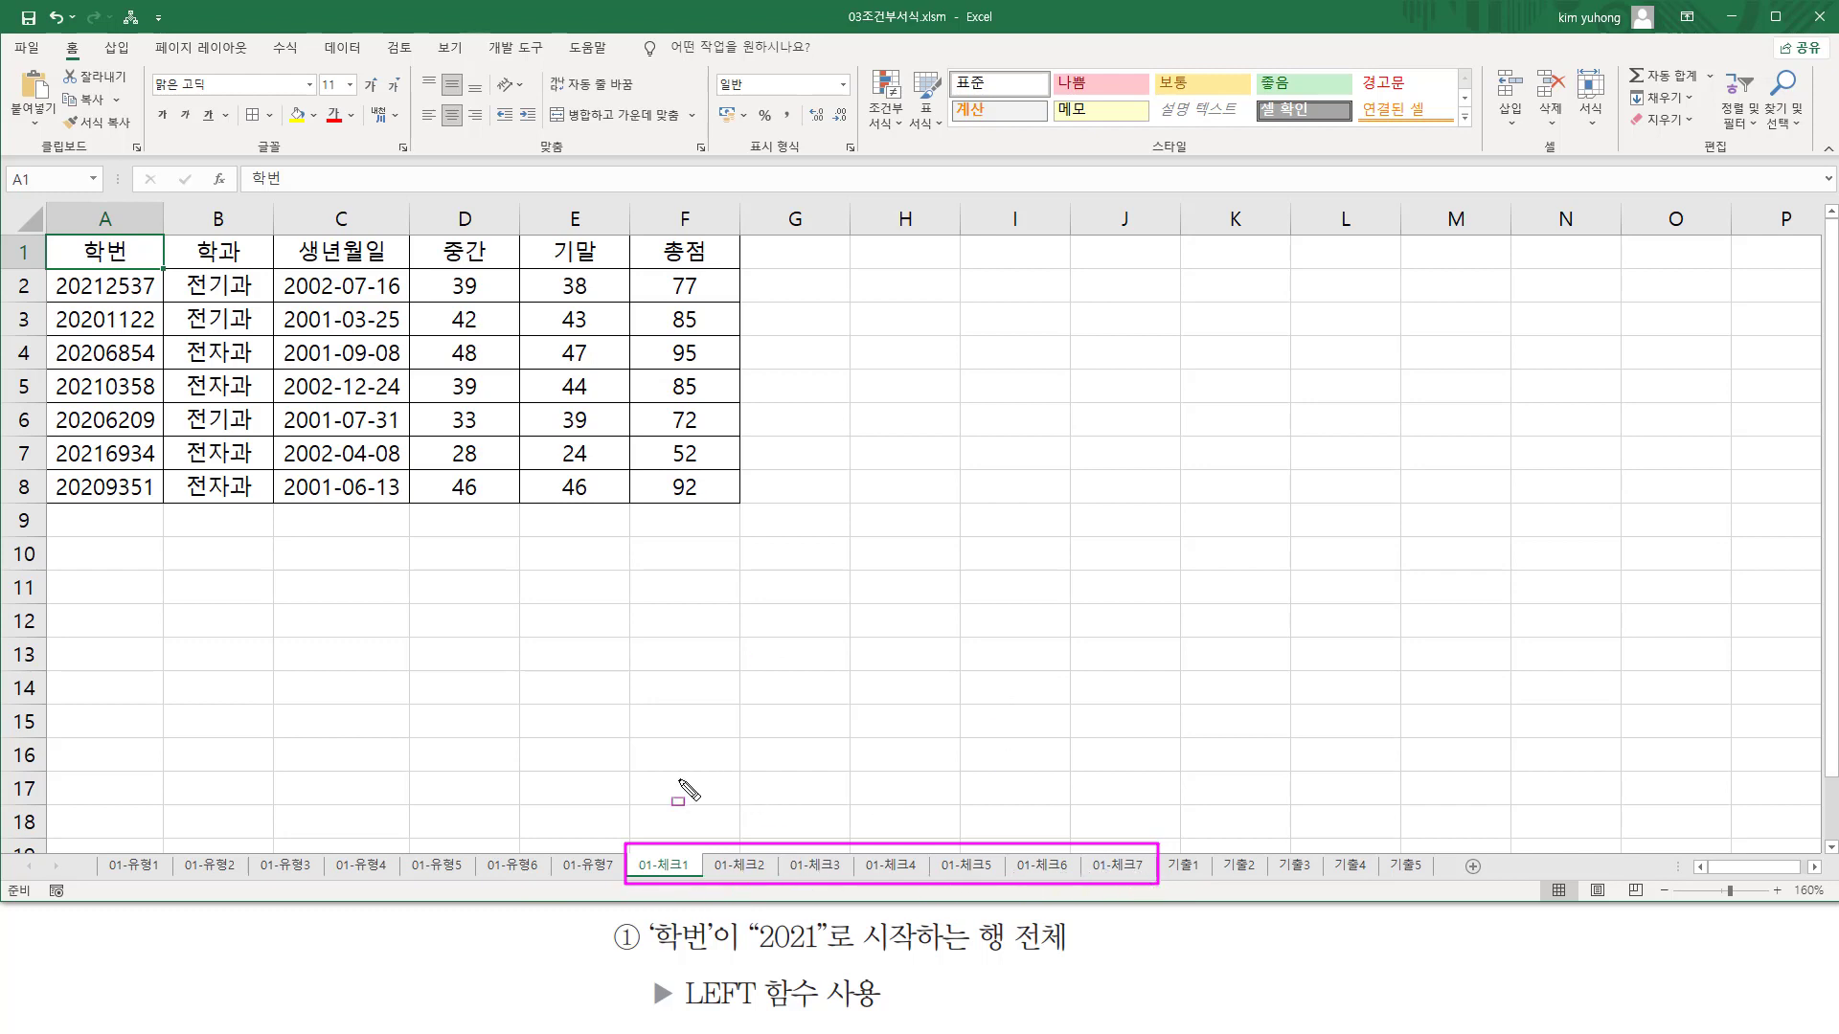
{"action": "key", "text": "Escape"}
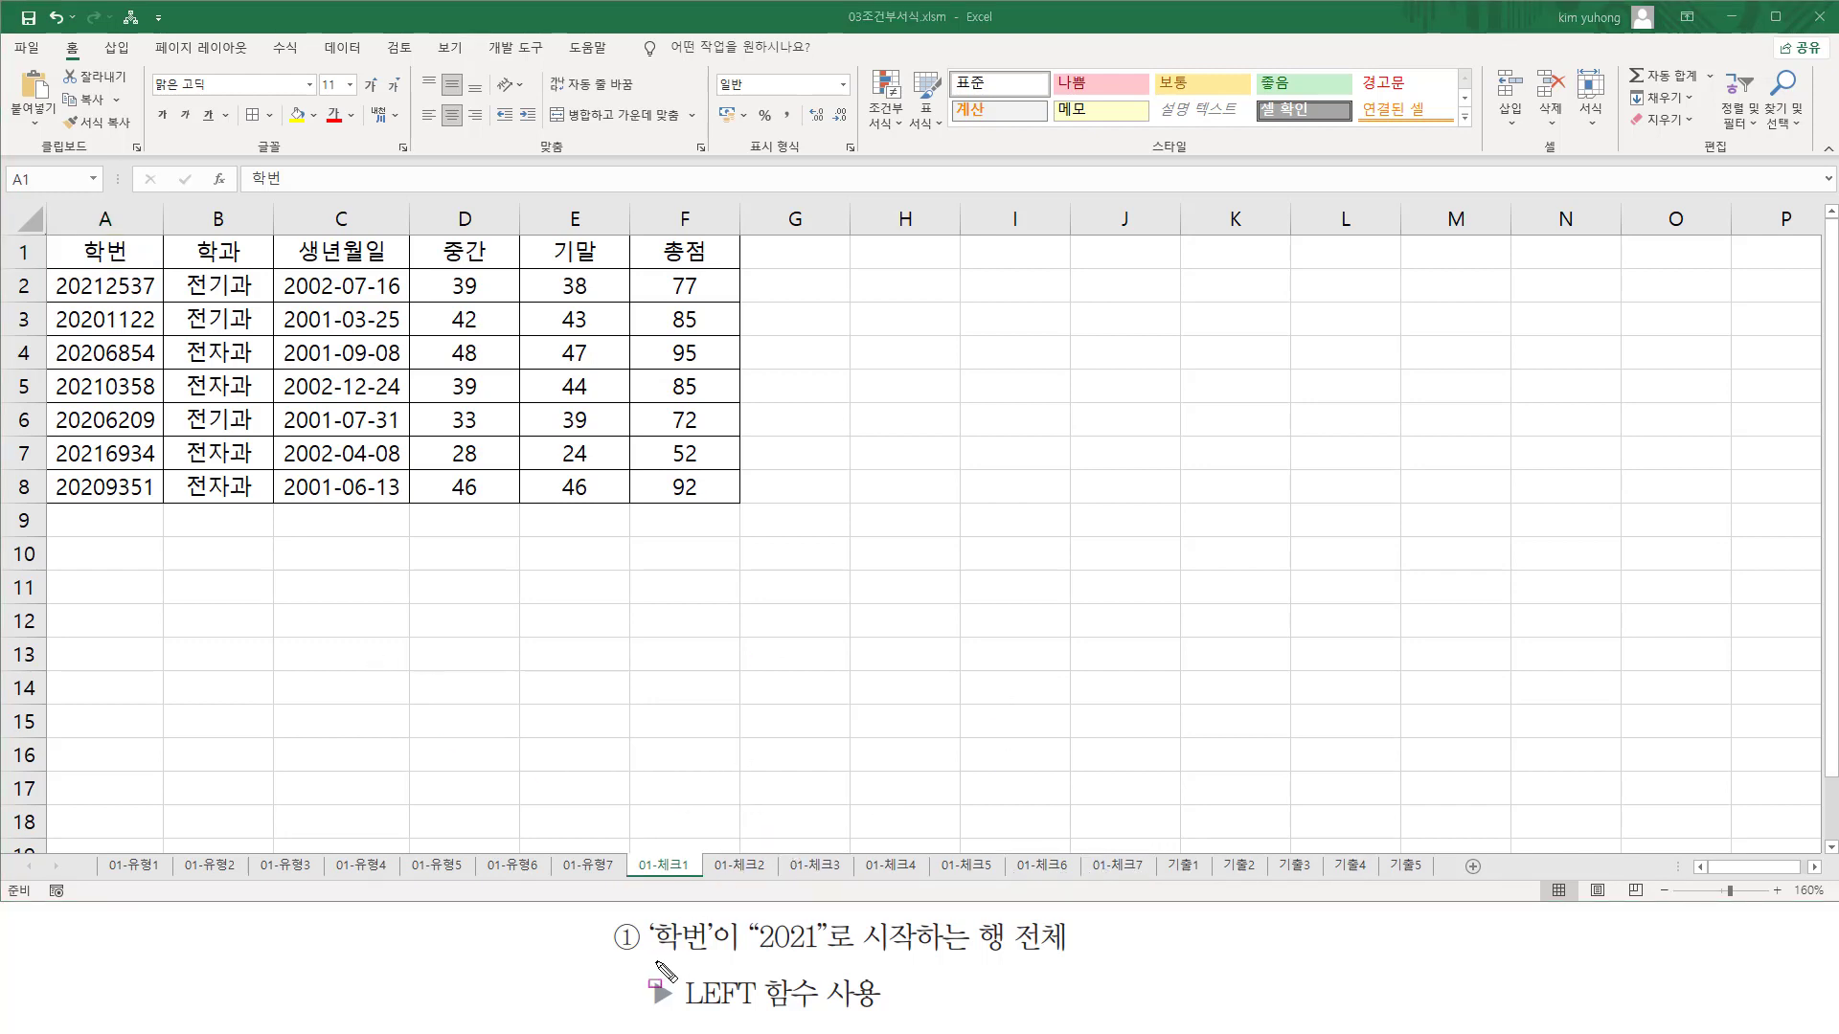
{"action": "left_click_drag", "start_coordinate": [648, 955], "coordinate": [1069, 956]}
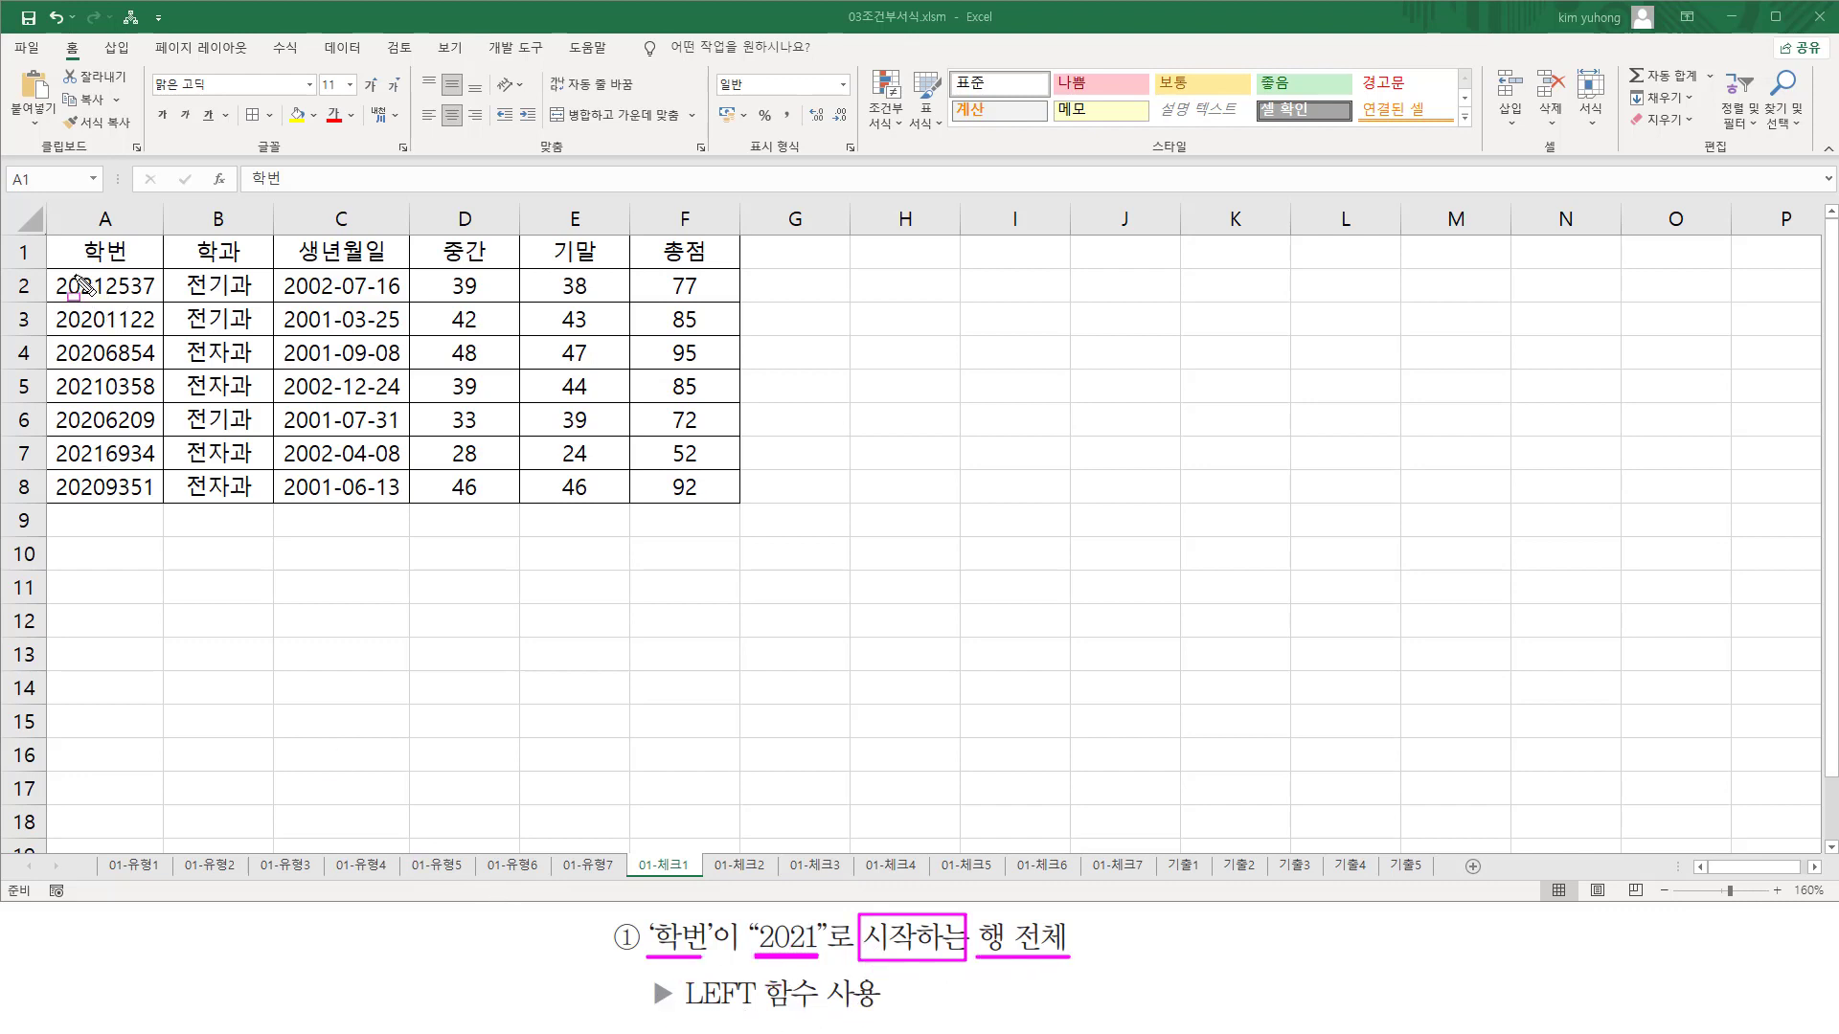
{"action": "left_click_drag", "start_coordinate": [50, 272], "coordinate": [165, 505]}
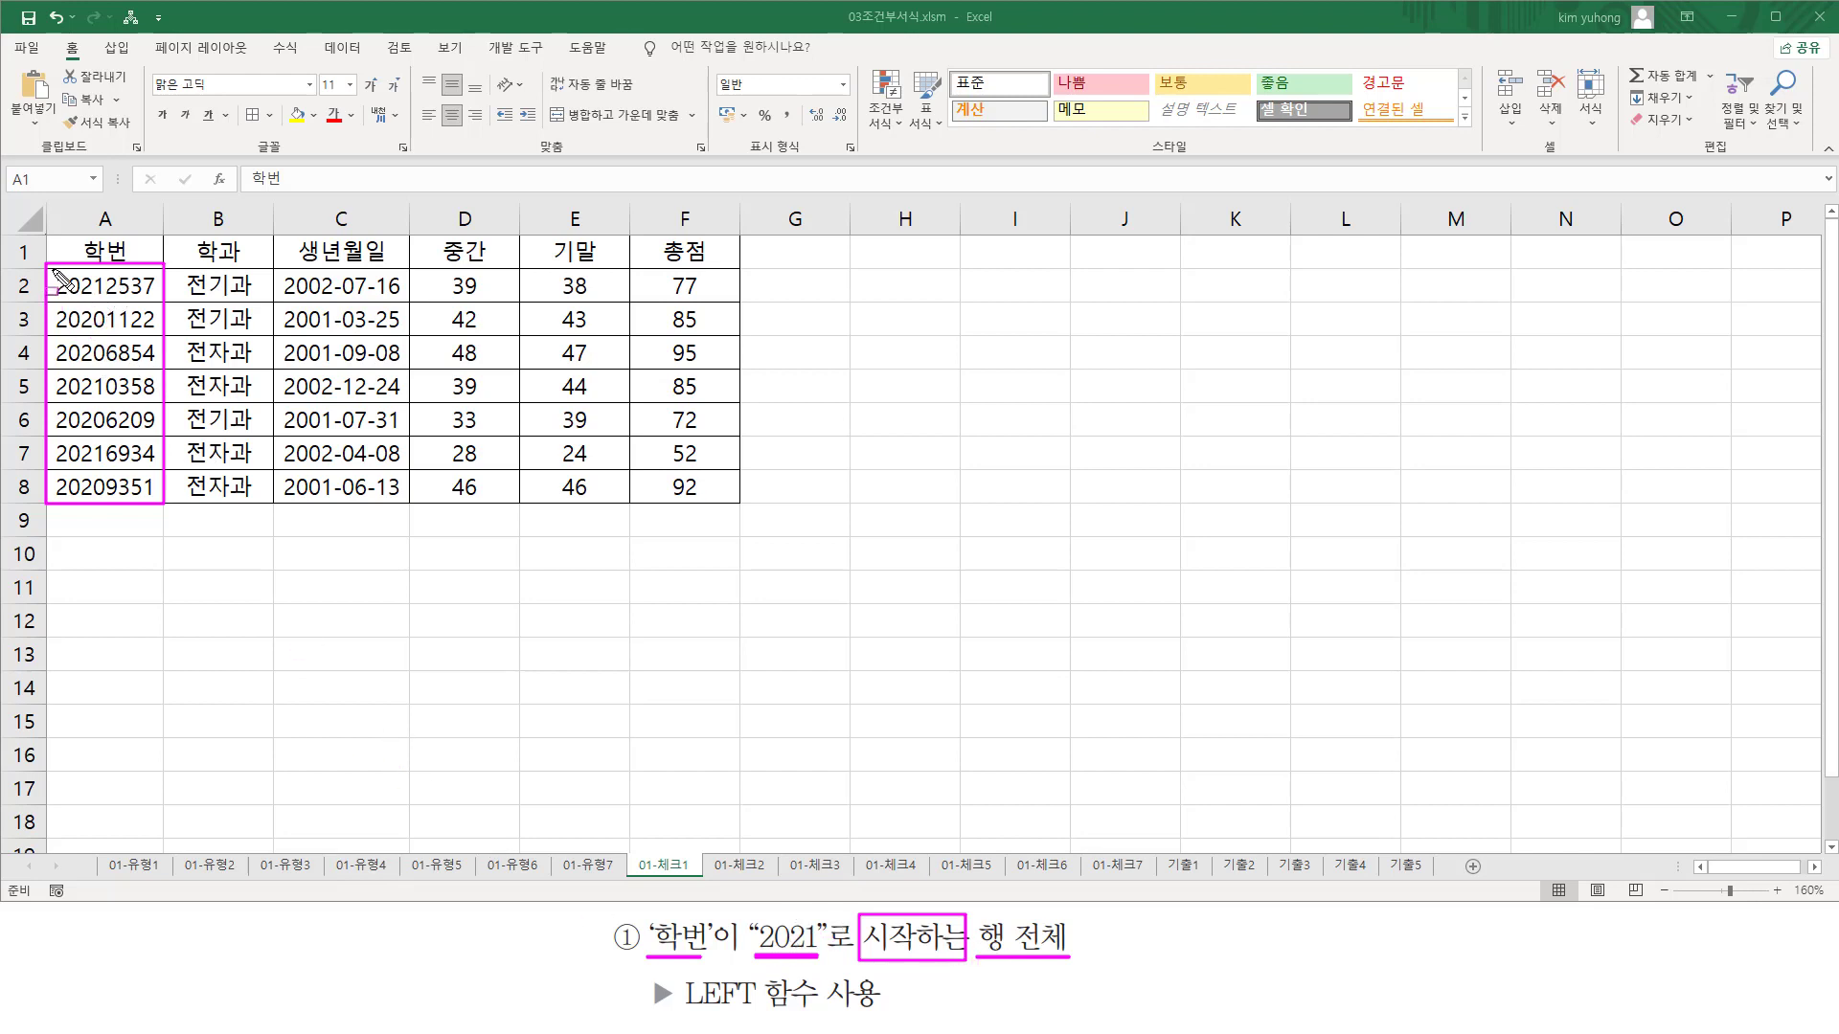
{"action": "mouse_move", "coordinate": [52, 270]}
{"action": "left_mouse_down"}
{"action": "mouse_move", "coordinate": [59, 426]}
{"action": "mouse_move", "coordinate": [101, 471]}
{"action": "mouse_move", "coordinate": [102, 524]}
{"action": "mouse_move", "coordinate": [109, 501]}
{"action": "left_mouse_up"}
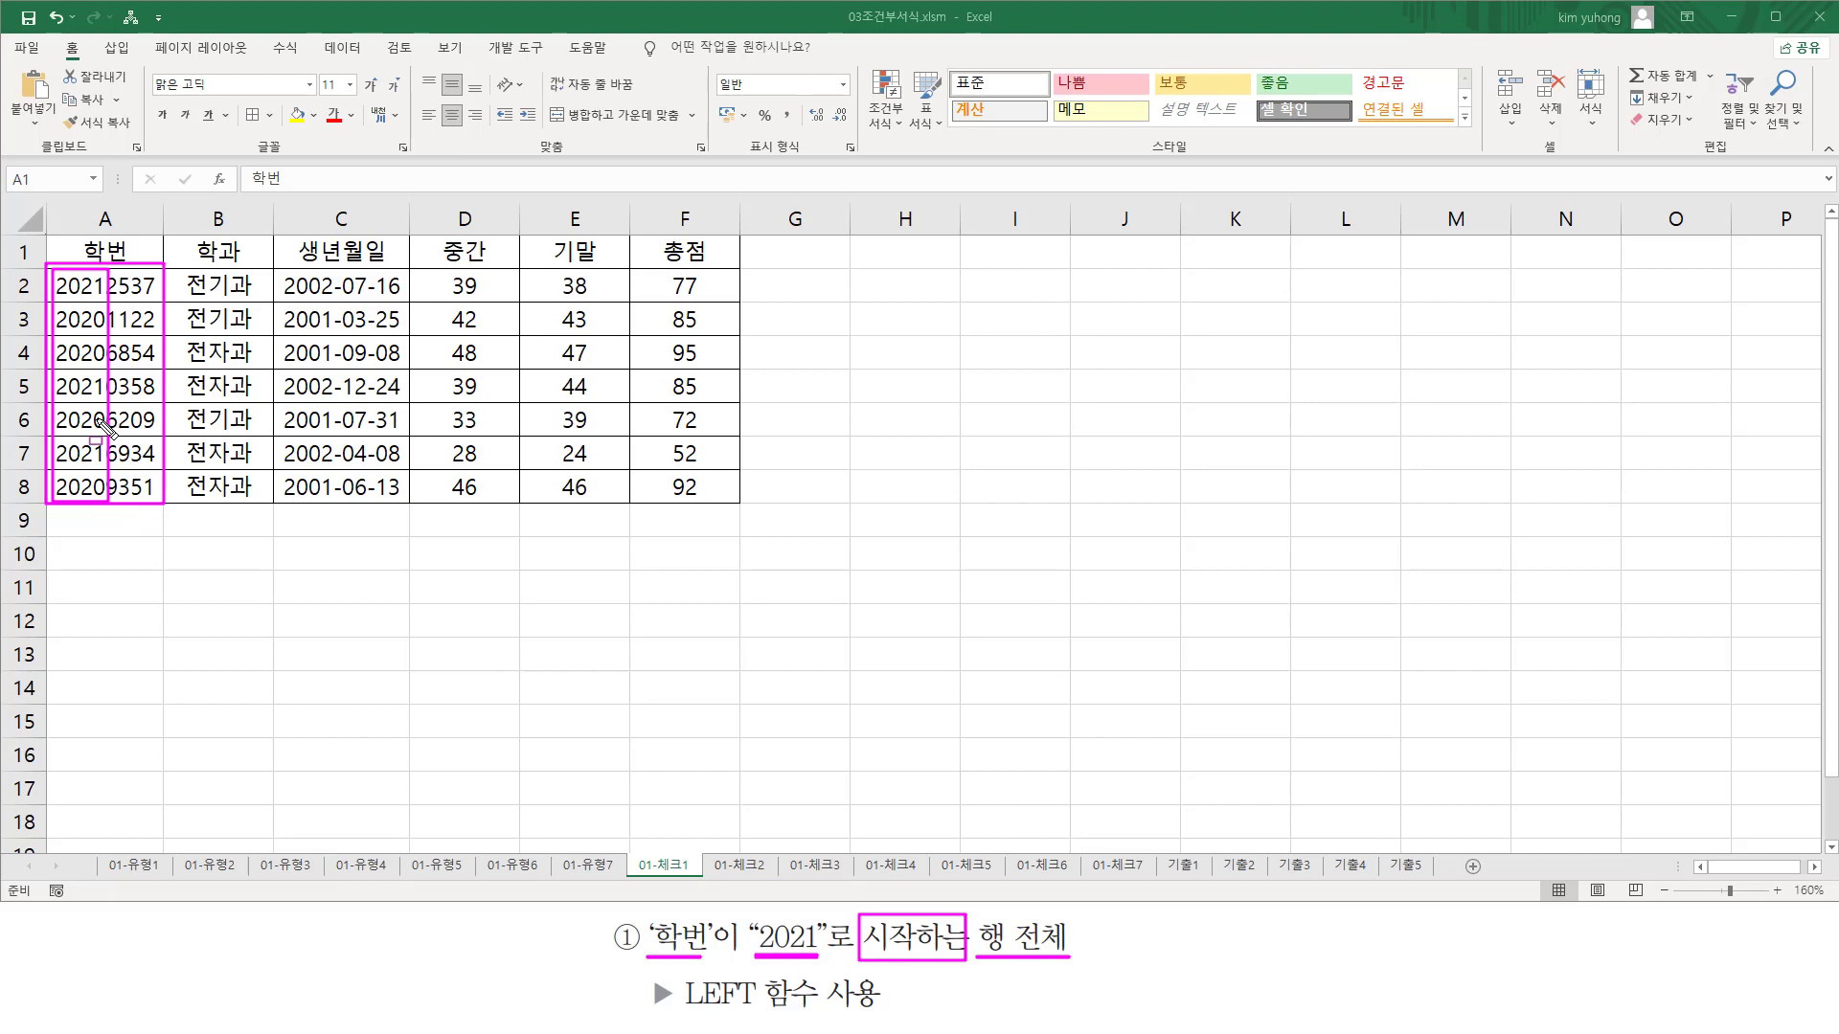
{"action": "key", "text": "Escape"}
- Start a new conditional formatting rule for A2:F8 that uses a formula to determine which cells to format
{"action": "left_click", "coordinate": [89, 284]}
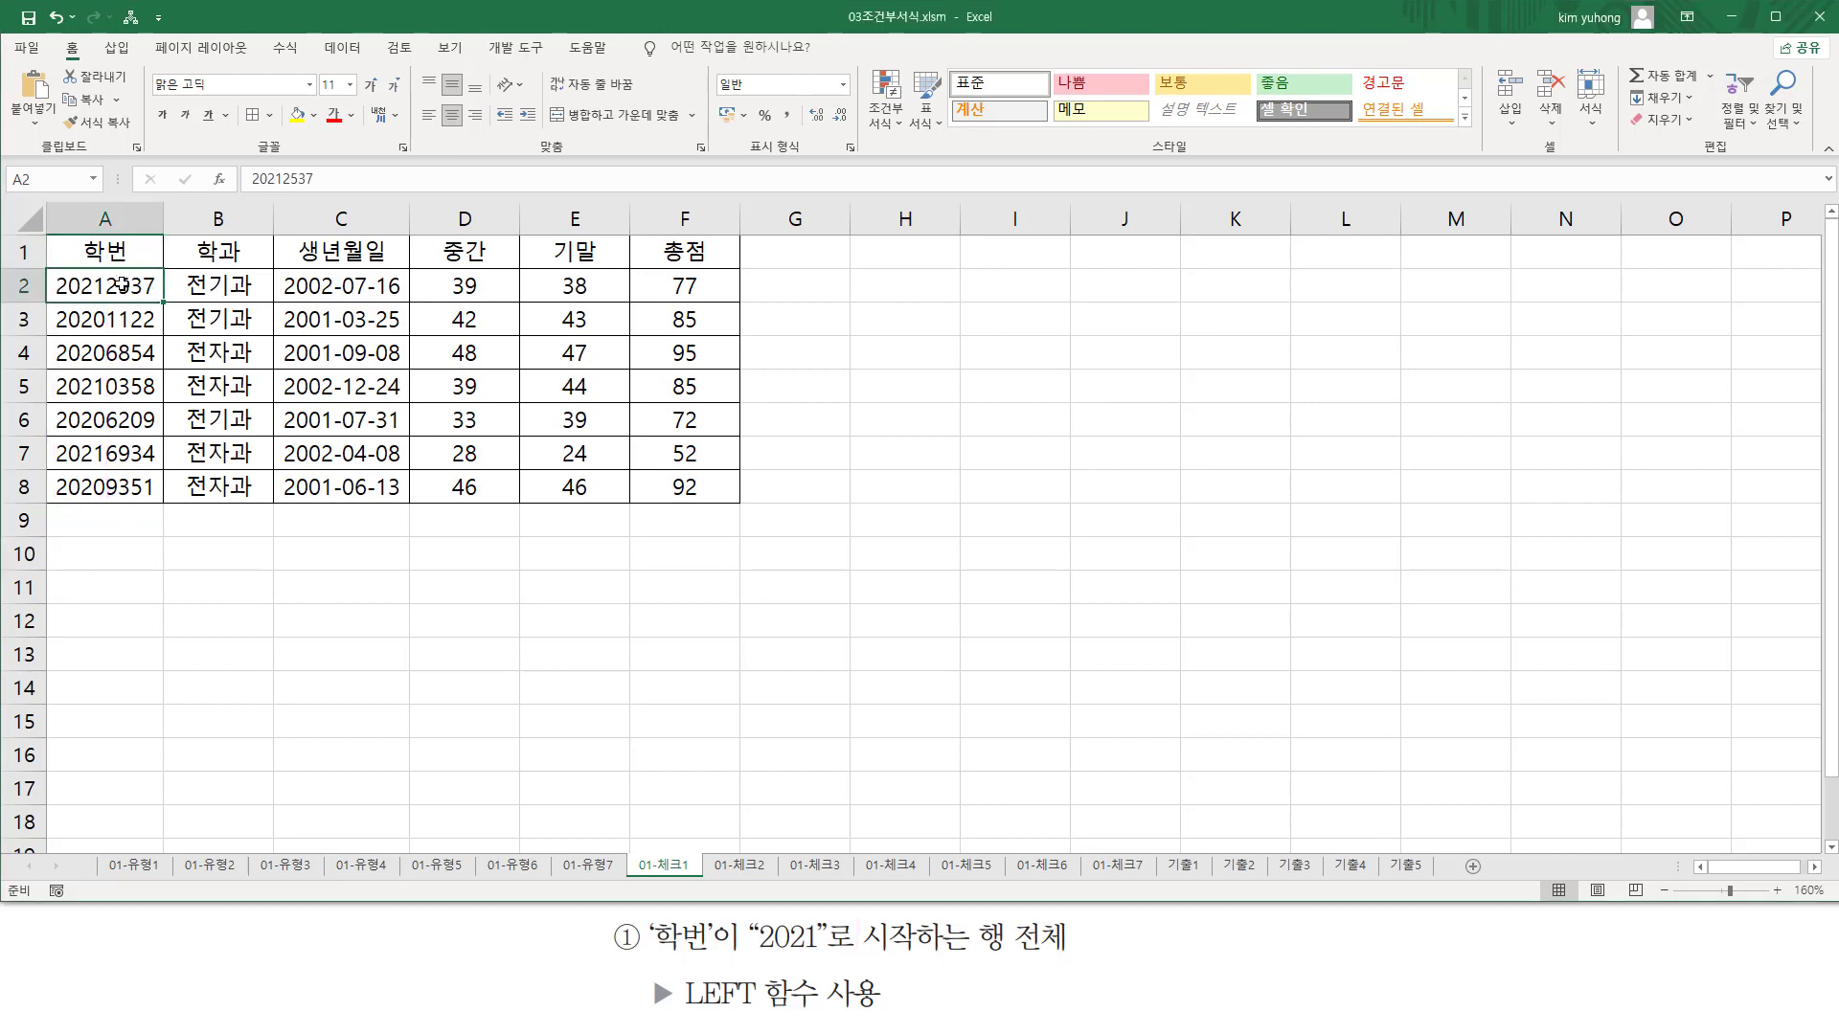
{"action": "mouse_move", "coordinate": [88, 285]}
{"action": "left_mouse_down"}
{"action": "mouse_move", "coordinate": [436, 355]}
{"action": "mouse_move", "coordinate": [695, 486]}
{"action": "left_mouse_up"}
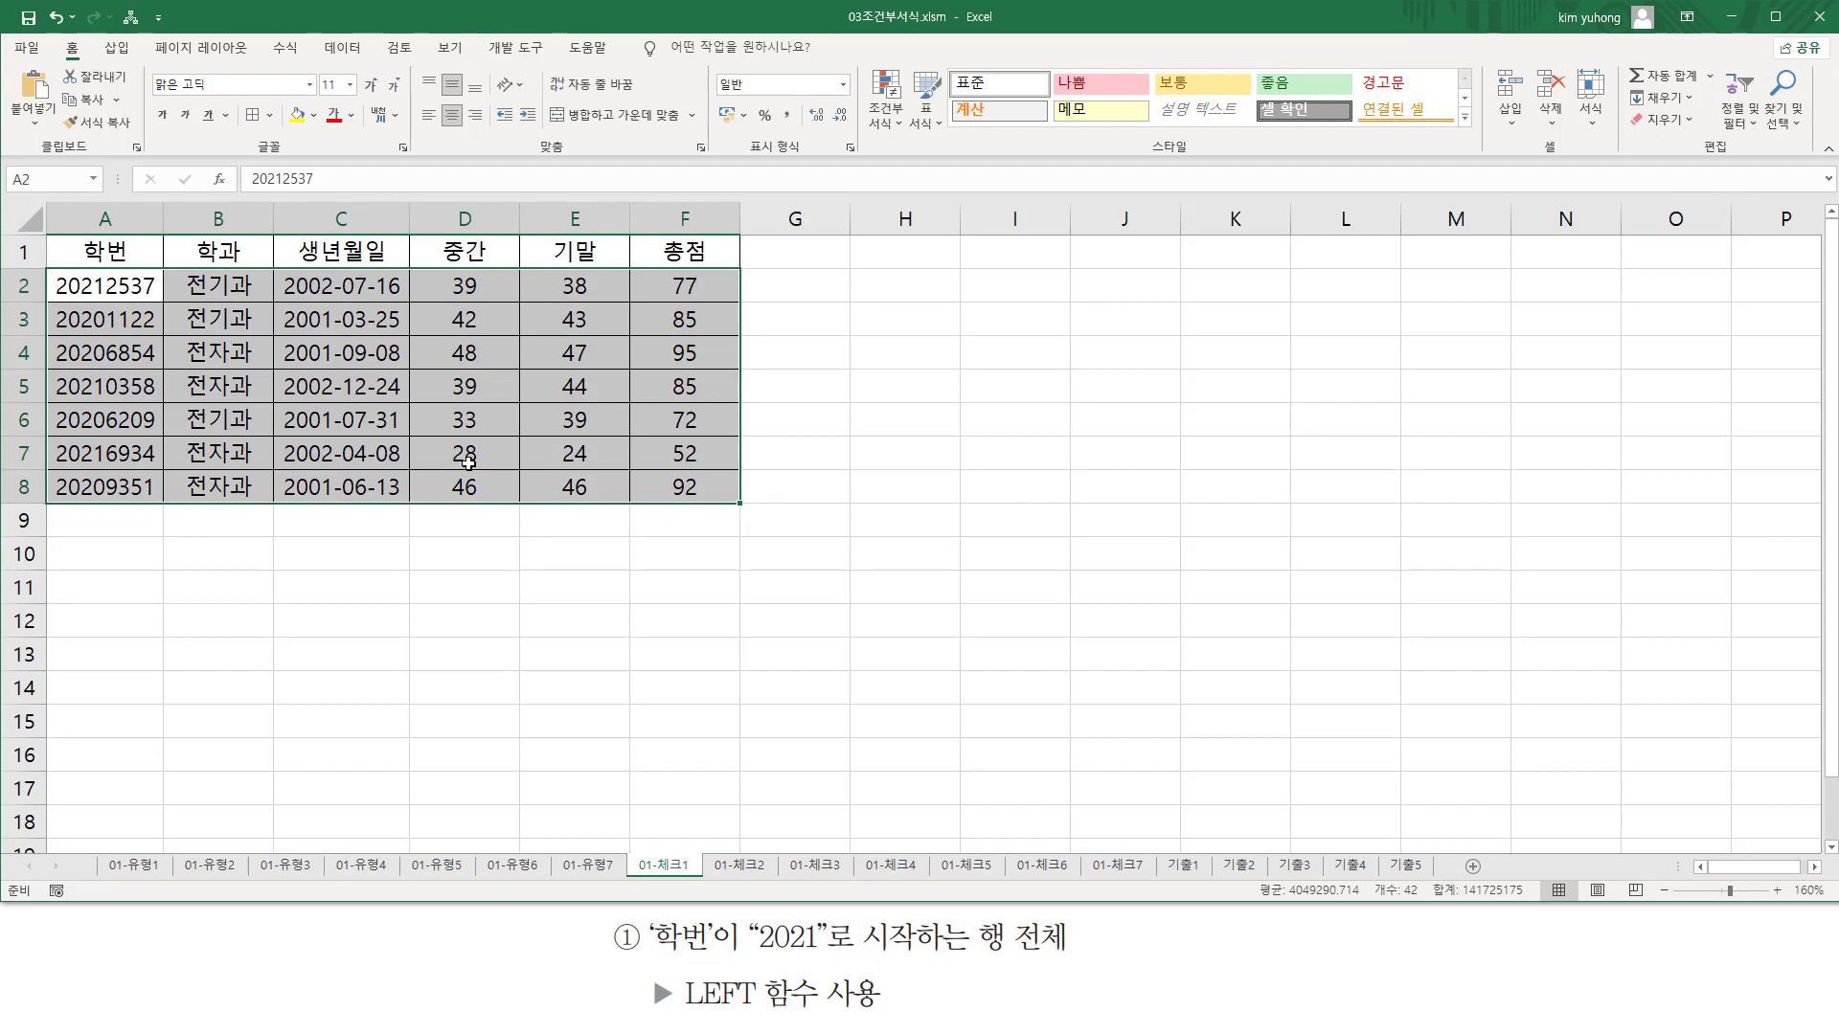
{"action": "left_click", "coordinate": [885, 127]}
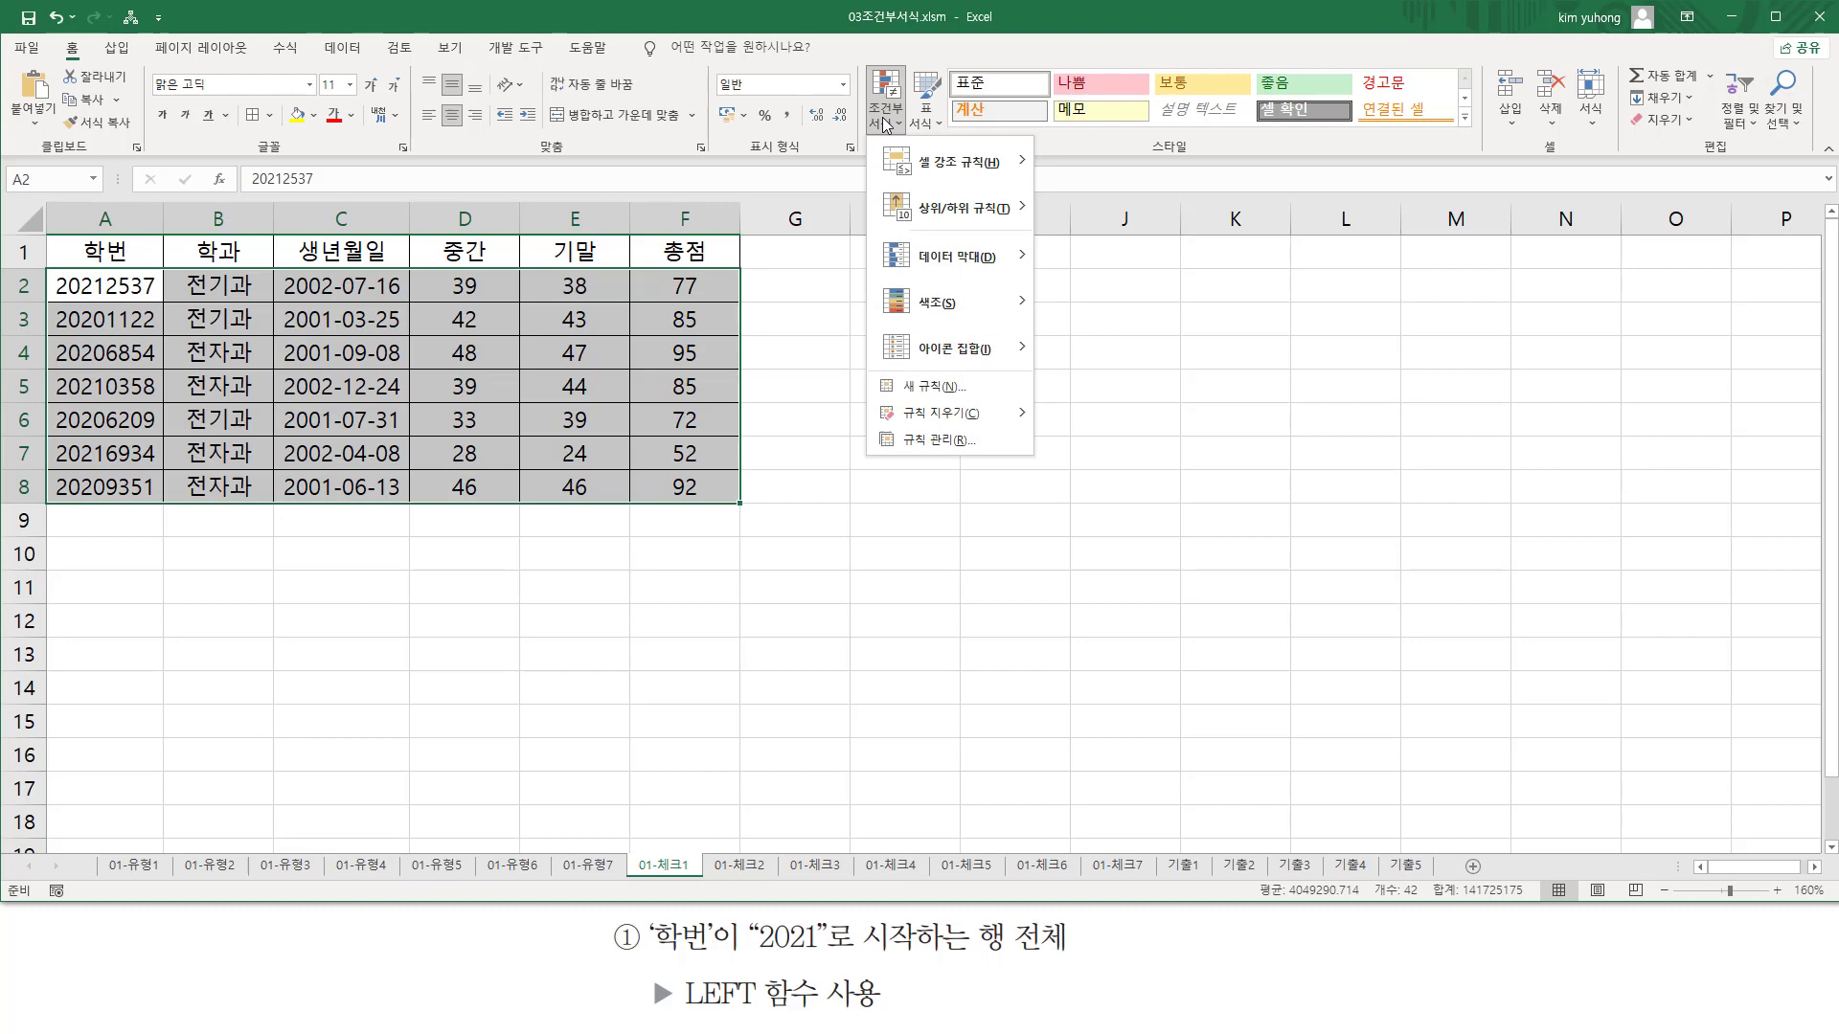
{"action": "left_click", "coordinate": [922, 390]}
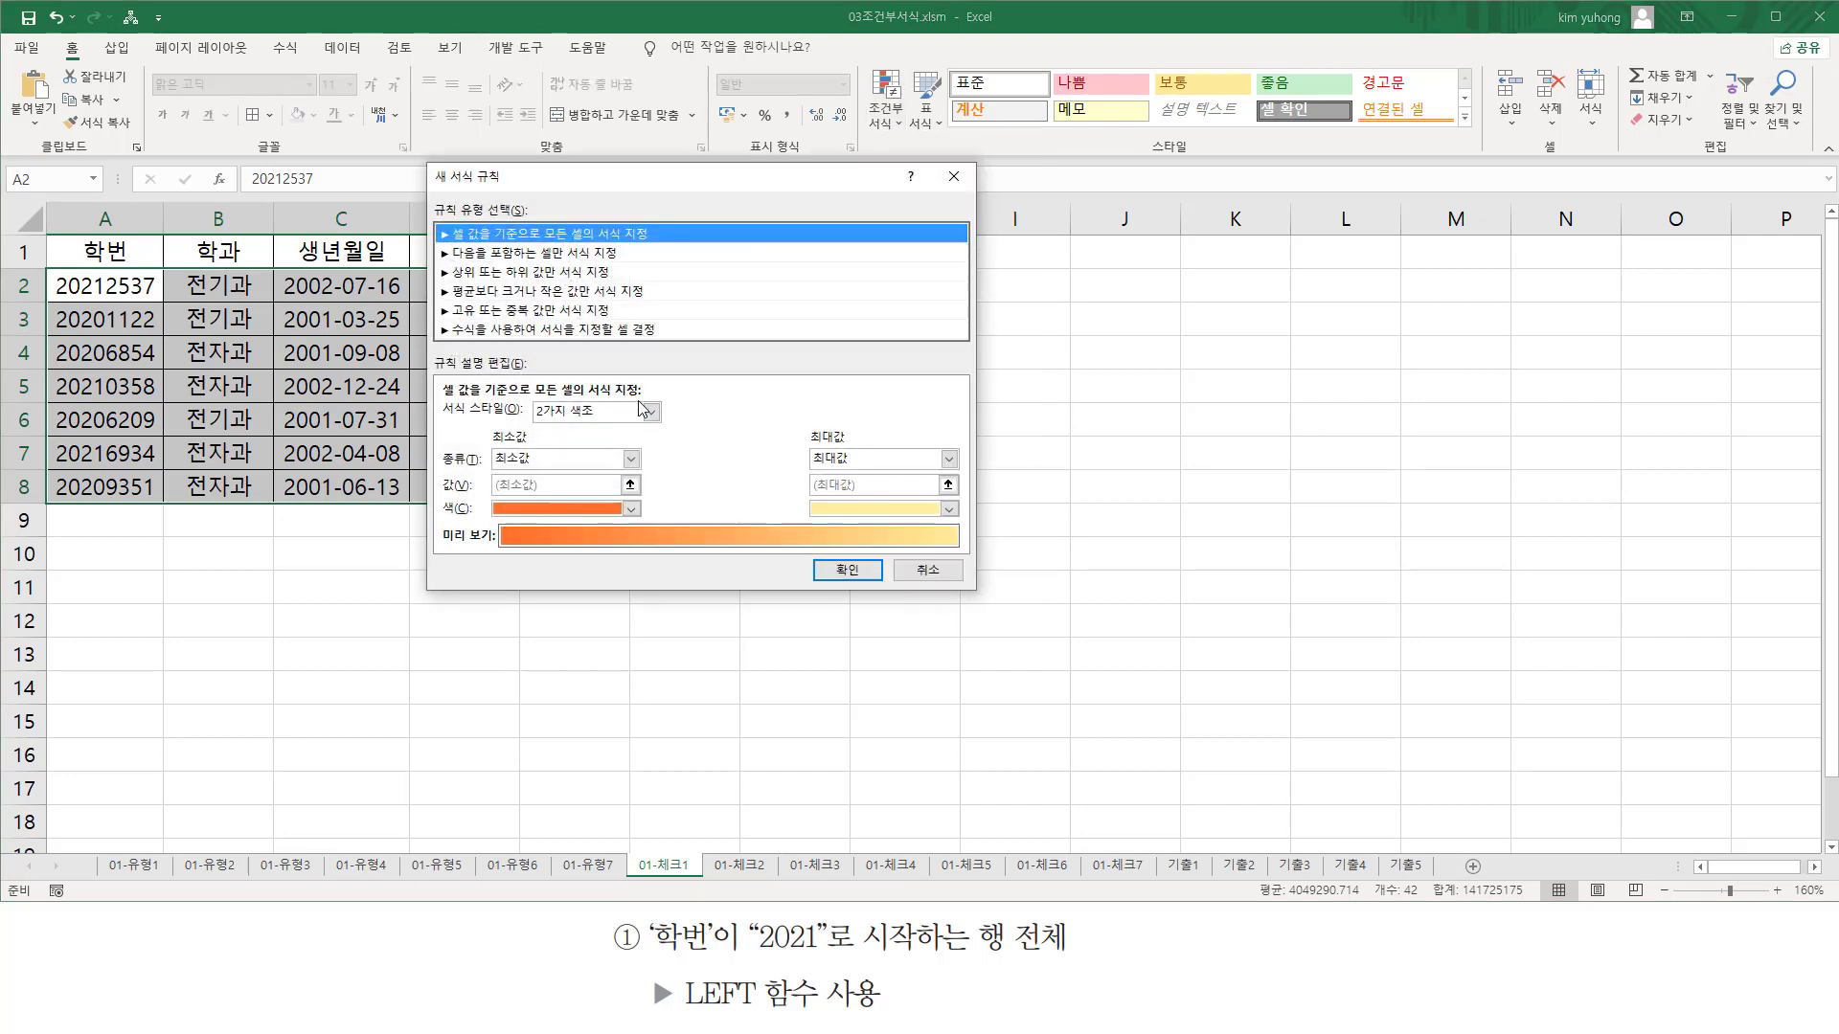
{"action": "left_click", "coordinate": [494, 330]}
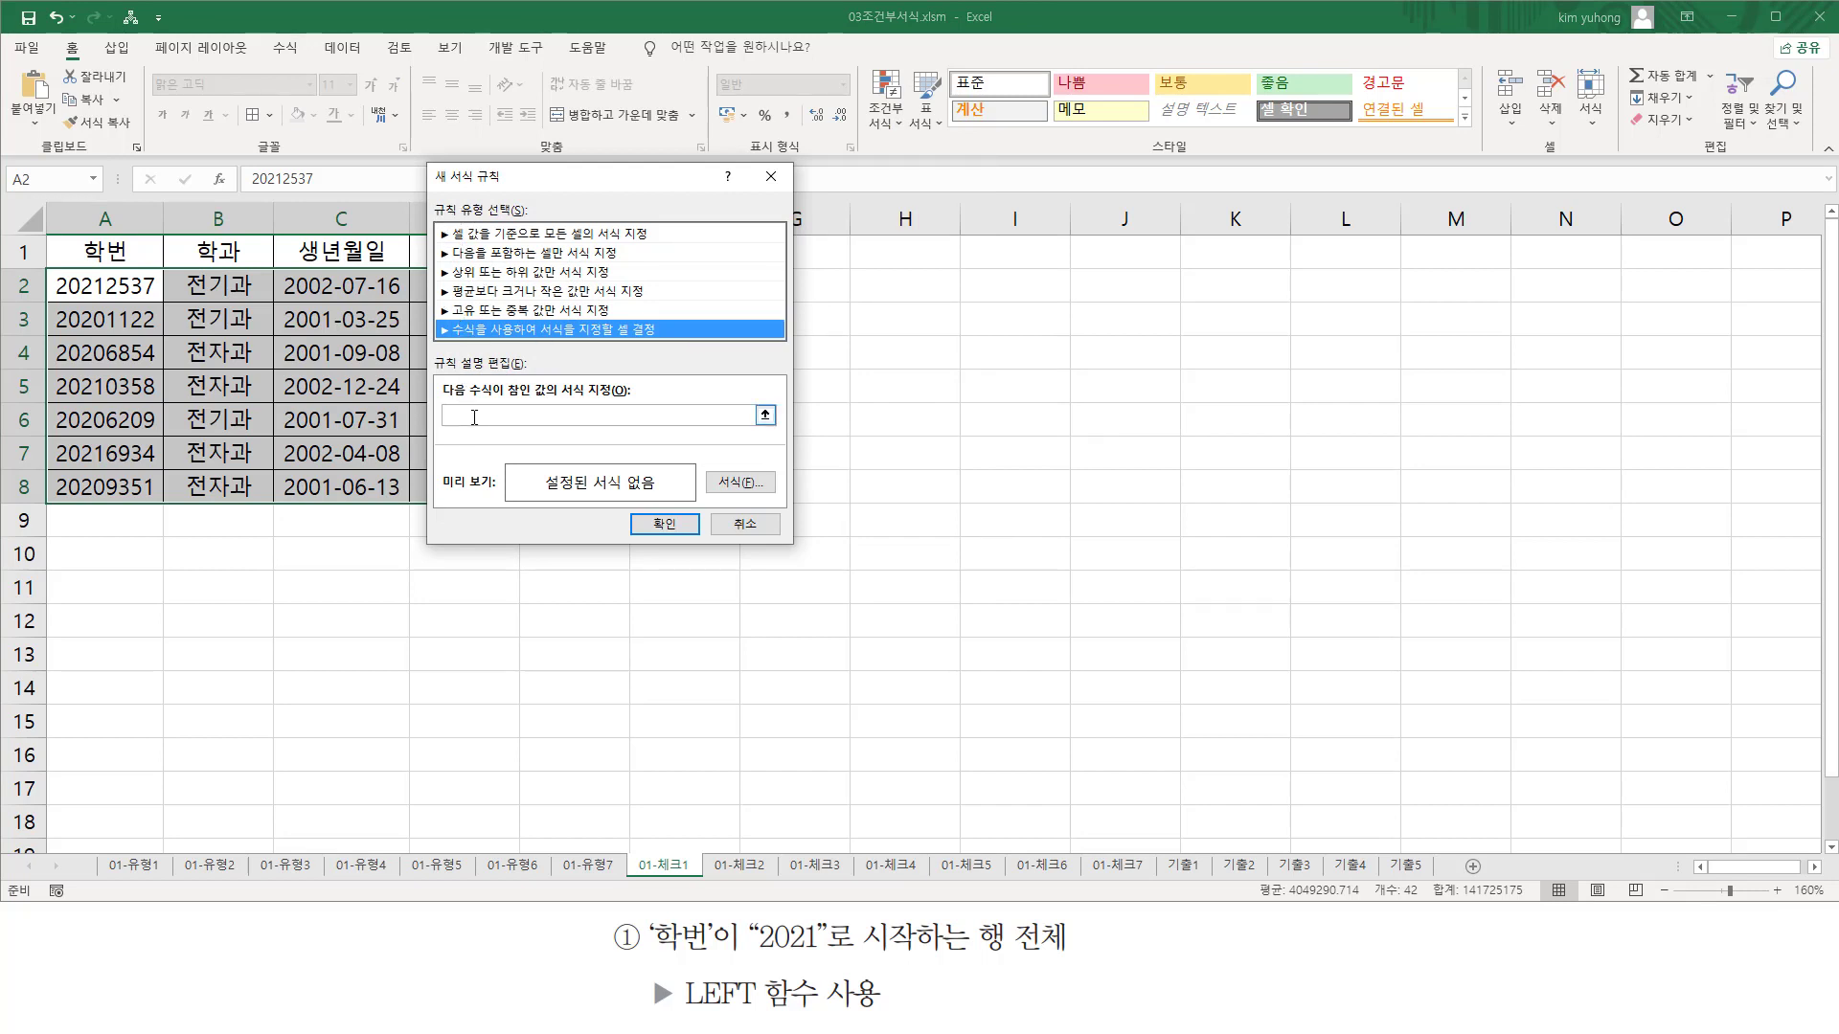
- Enter =left($A2,4)=2021 as the rule's formula, fixing only the column of the 학번 reference
{"action": "left_click", "coordinate": [567, 416]}
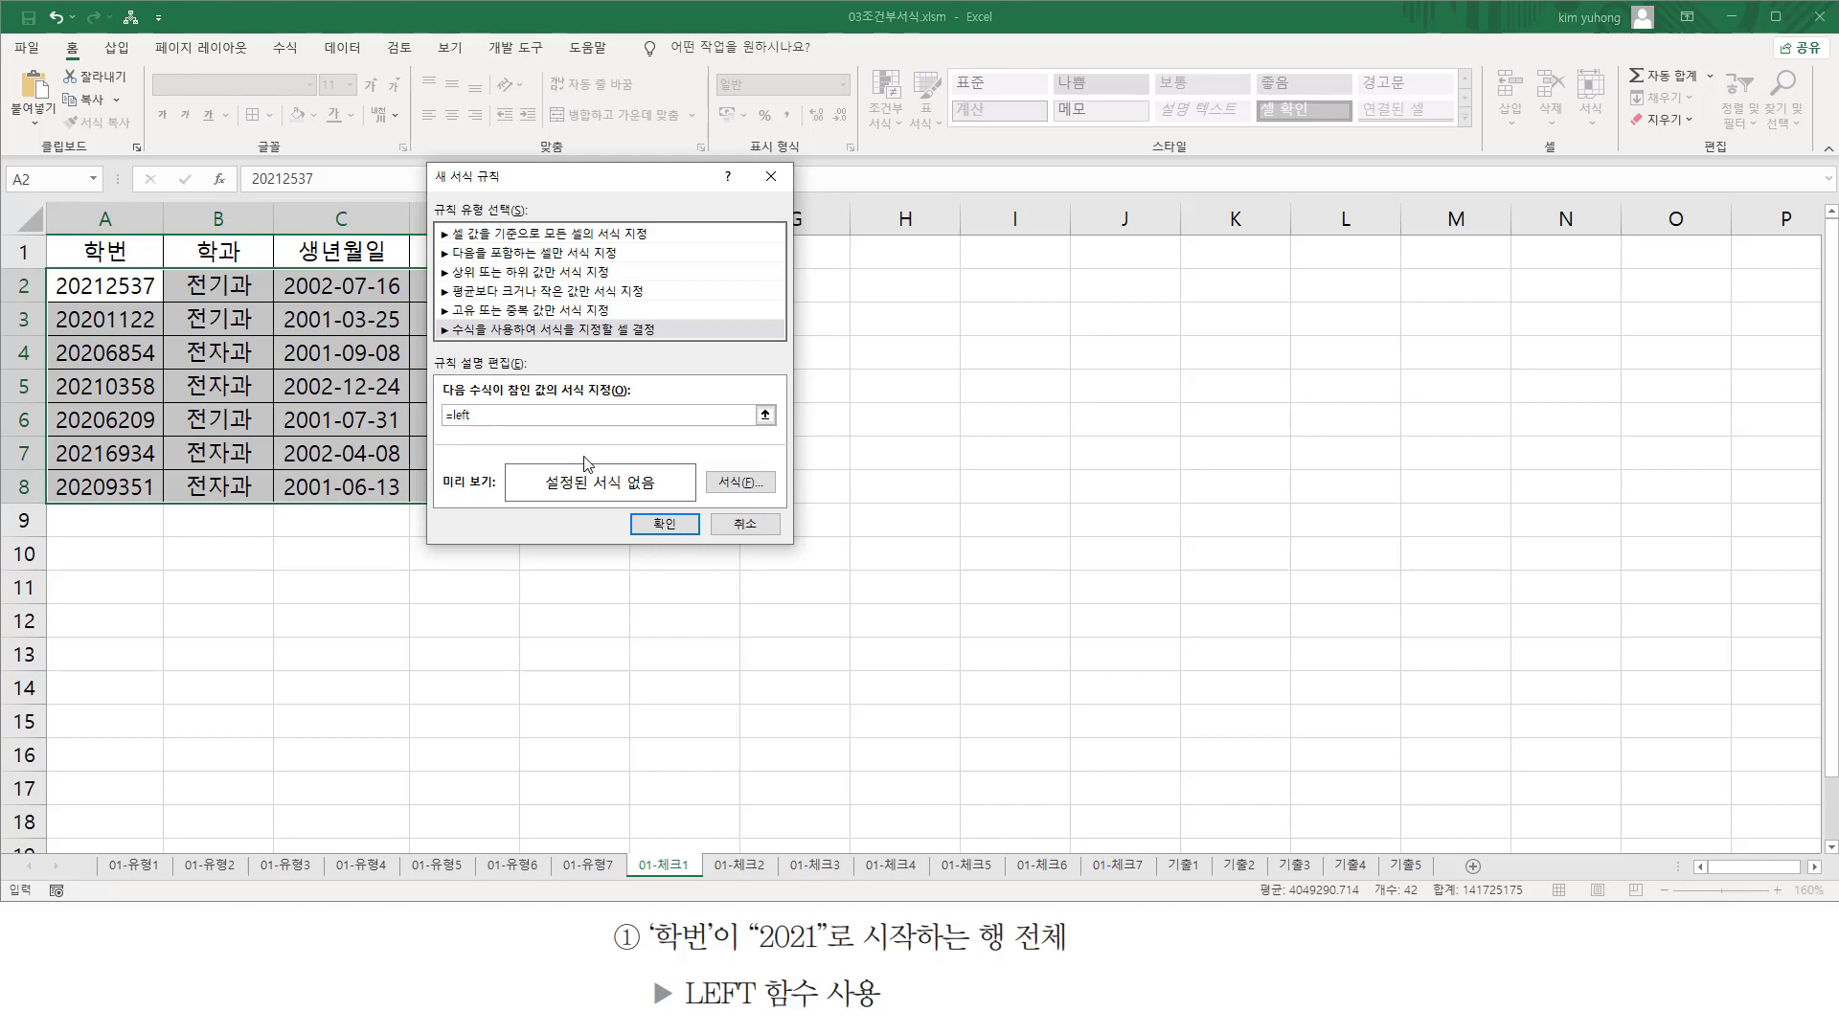
{"action": "left_click", "coordinate": [119, 287]}
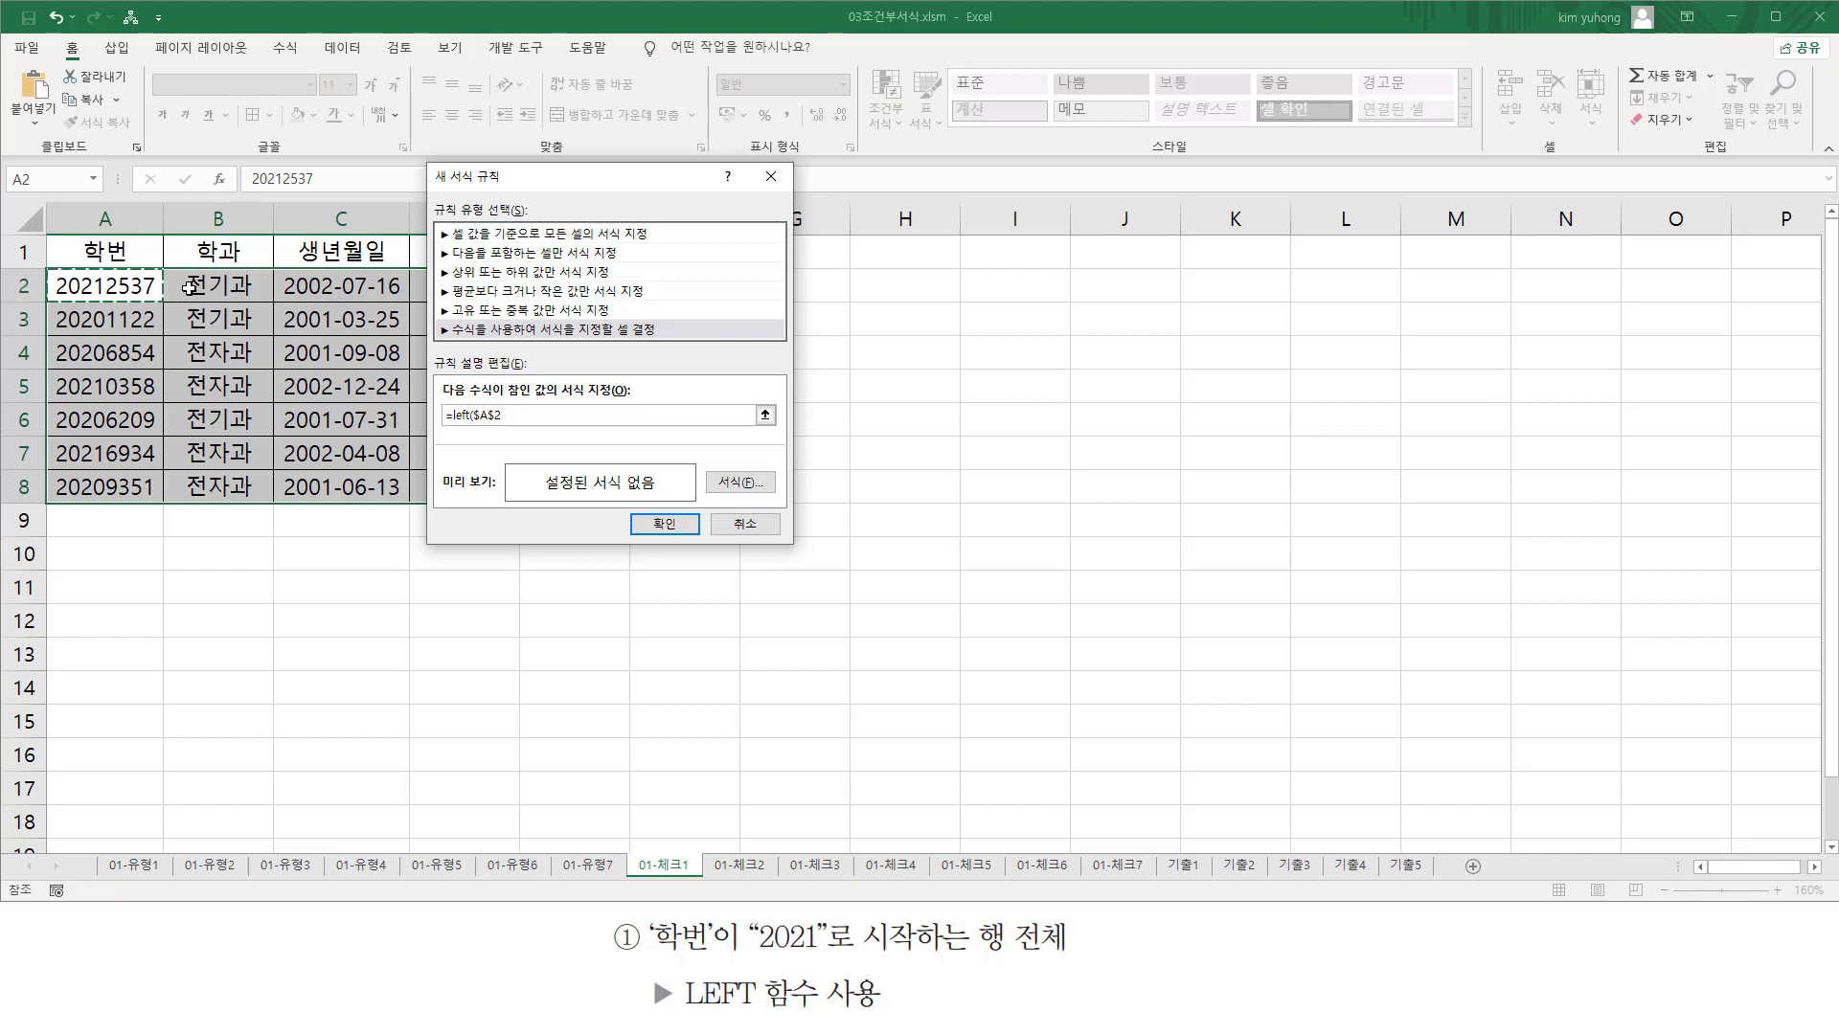
{"action": "key", "text": "F4"}
{"action": "type", "text": ",4)=2021"}
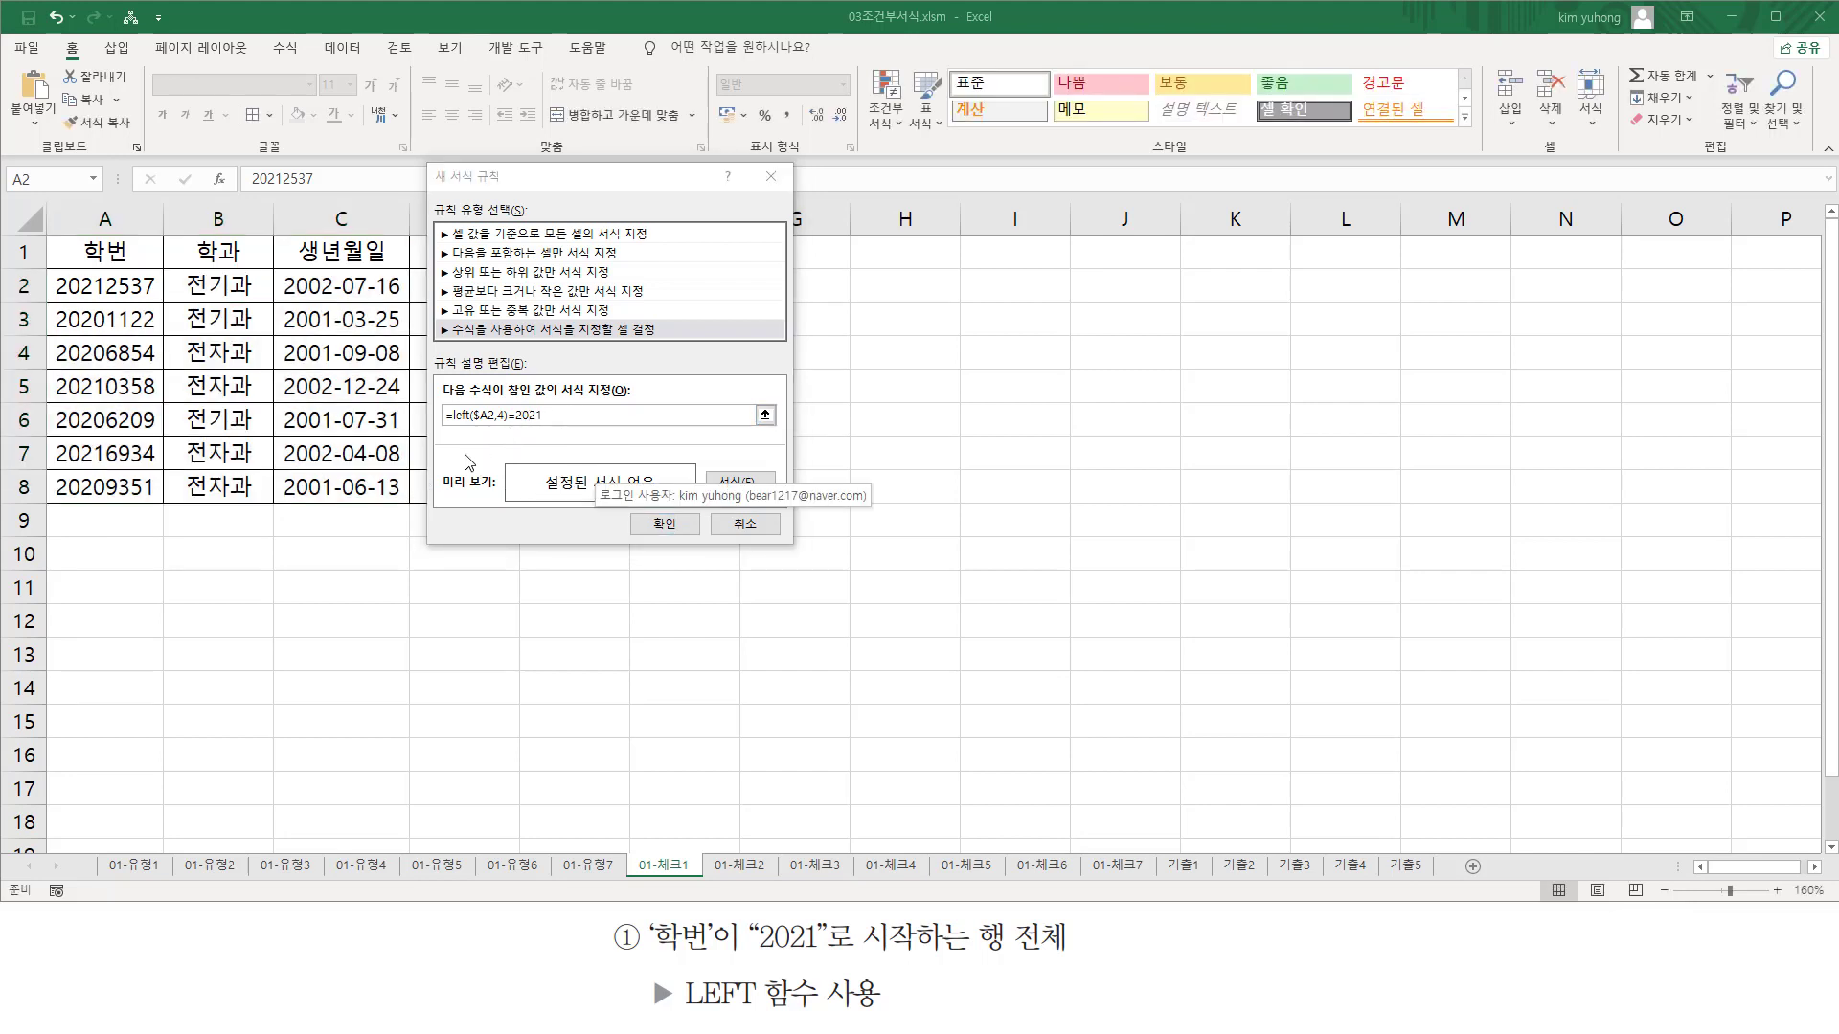
{"action": "left_click_drag", "start_coordinate": [451, 423], "coordinate": [505, 424]}
{"action": "key", "text": "Escape"}
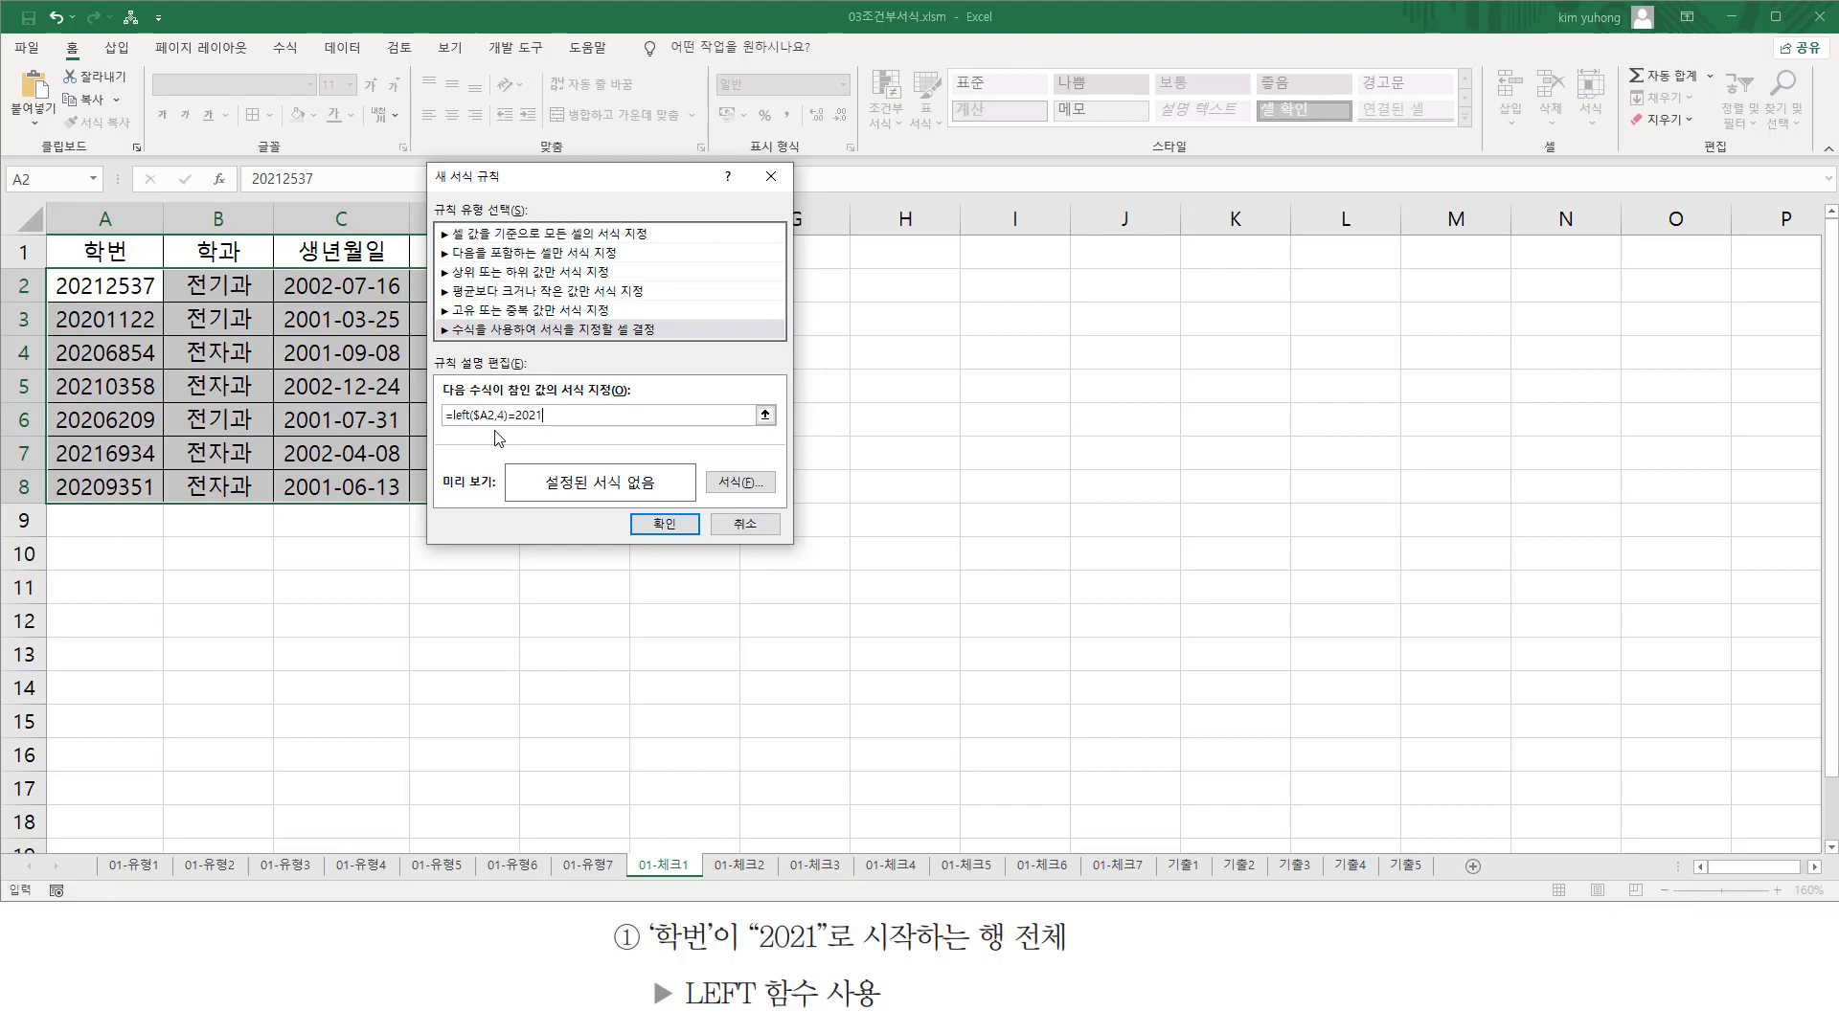
{"action": "left_click_drag", "start_coordinate": [448, 423], "coordinate": [507, 422]}
{"action": "left_click_drag", "start_coordinate": [53, 297], "coordinate": [91, 297]}
{"action": "key", "text": "Escape"}
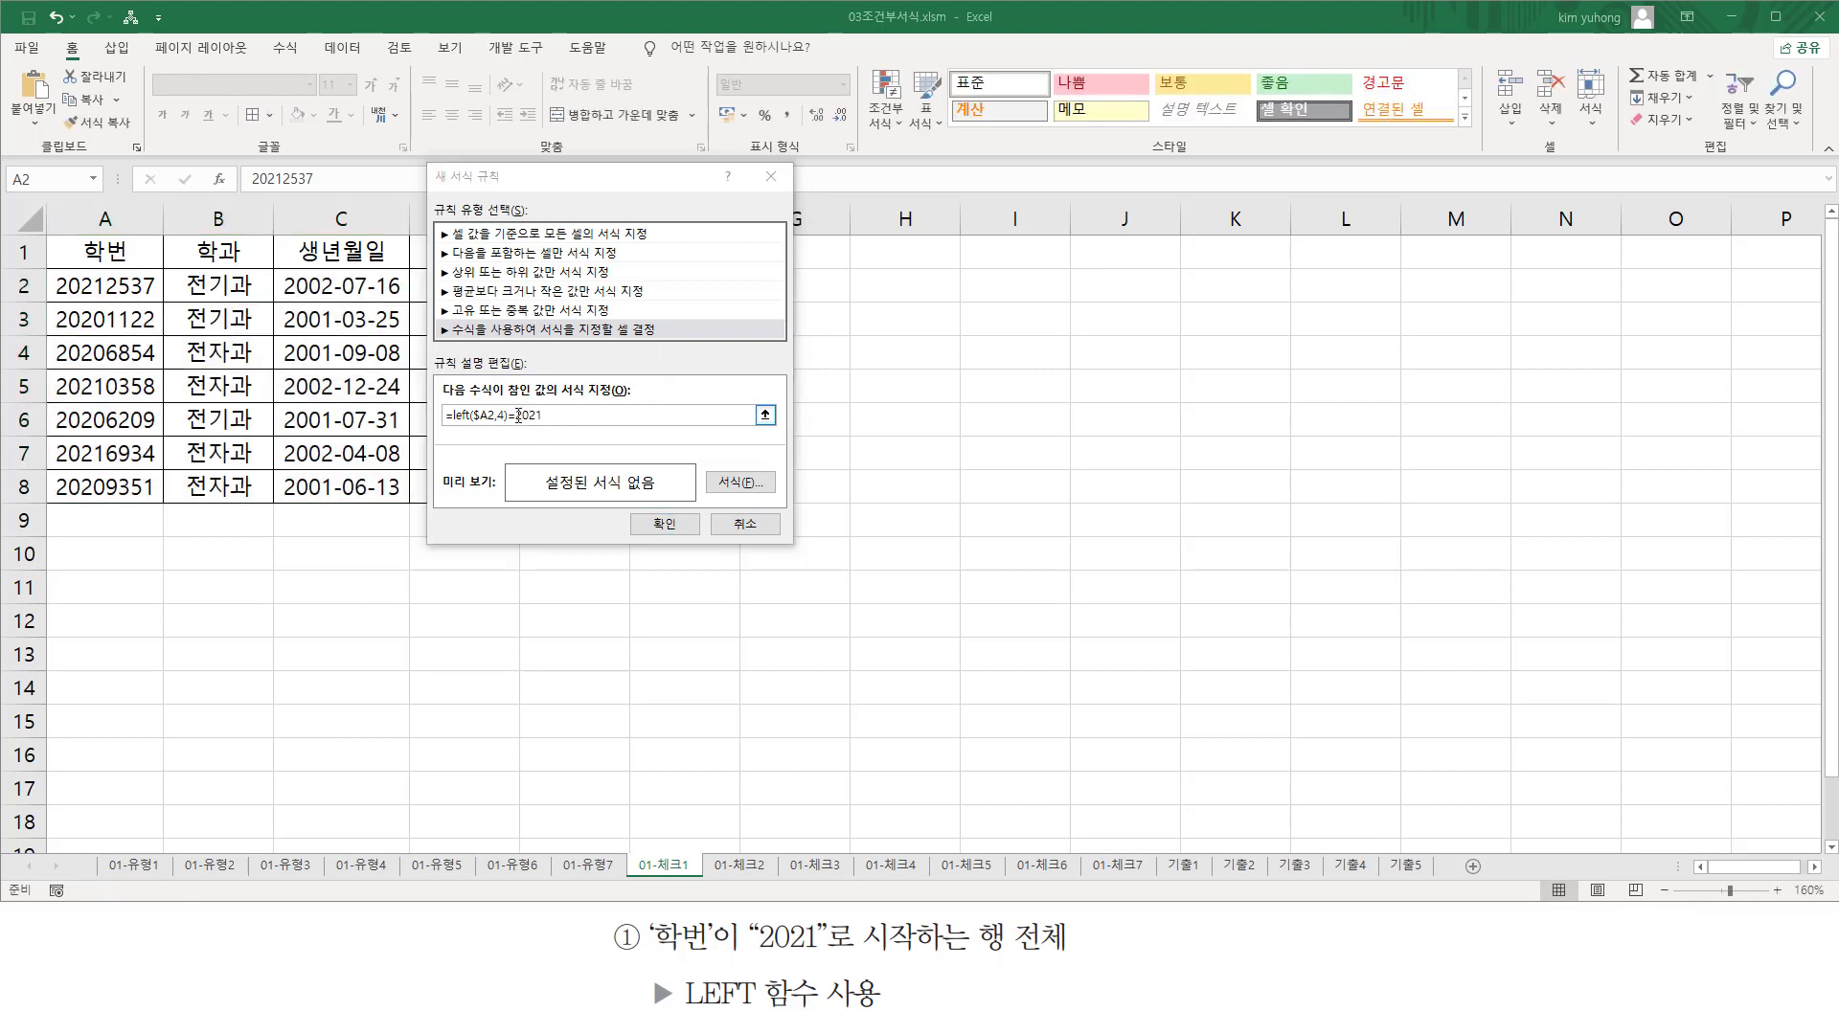
- Enclose 2021 in quotation marks so that the rule's formula reads =left($A2,4)="2021"
{"action": "left_click_drag", "start_coordinate": [518, 415], "coordinate": [551, 415]}
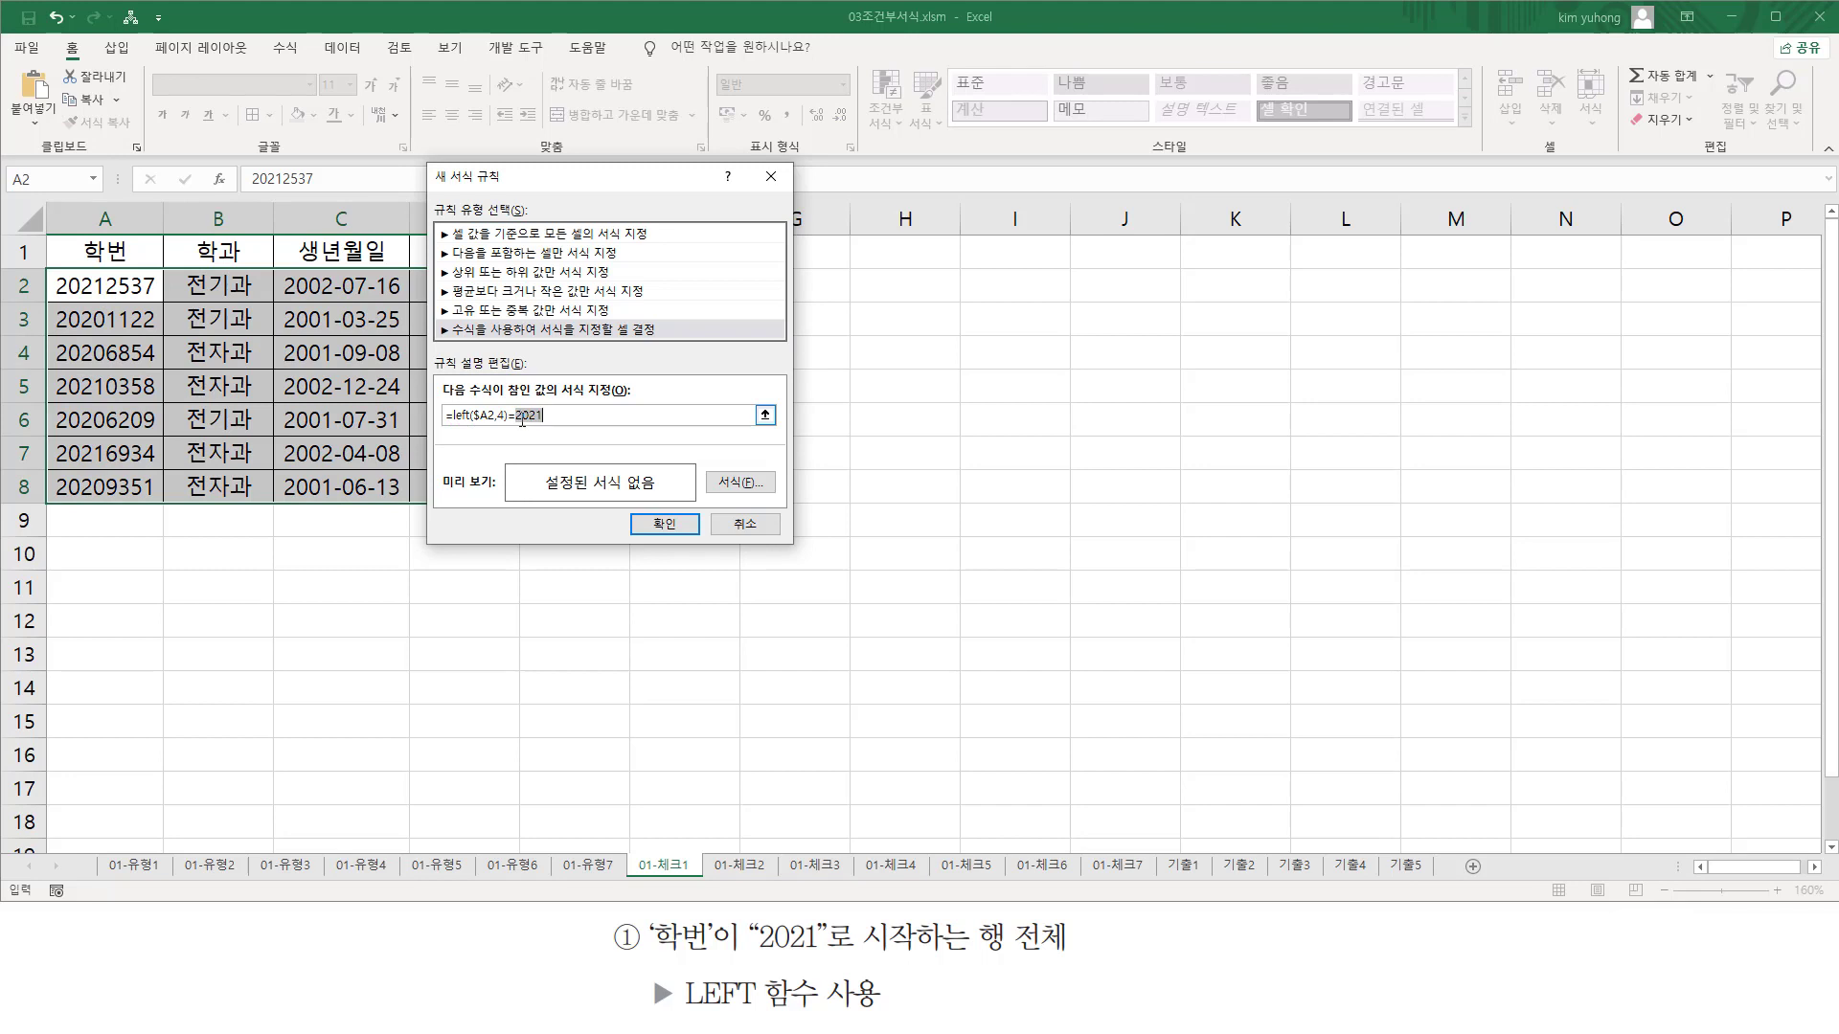
{"action": "left_click", "coordinate": [518, 415]}
{"action": "left_click_drag", "start_coordinate": [446, 431], "coordinate": [548, 426]}
{"action": "key", "text": "Escape"}
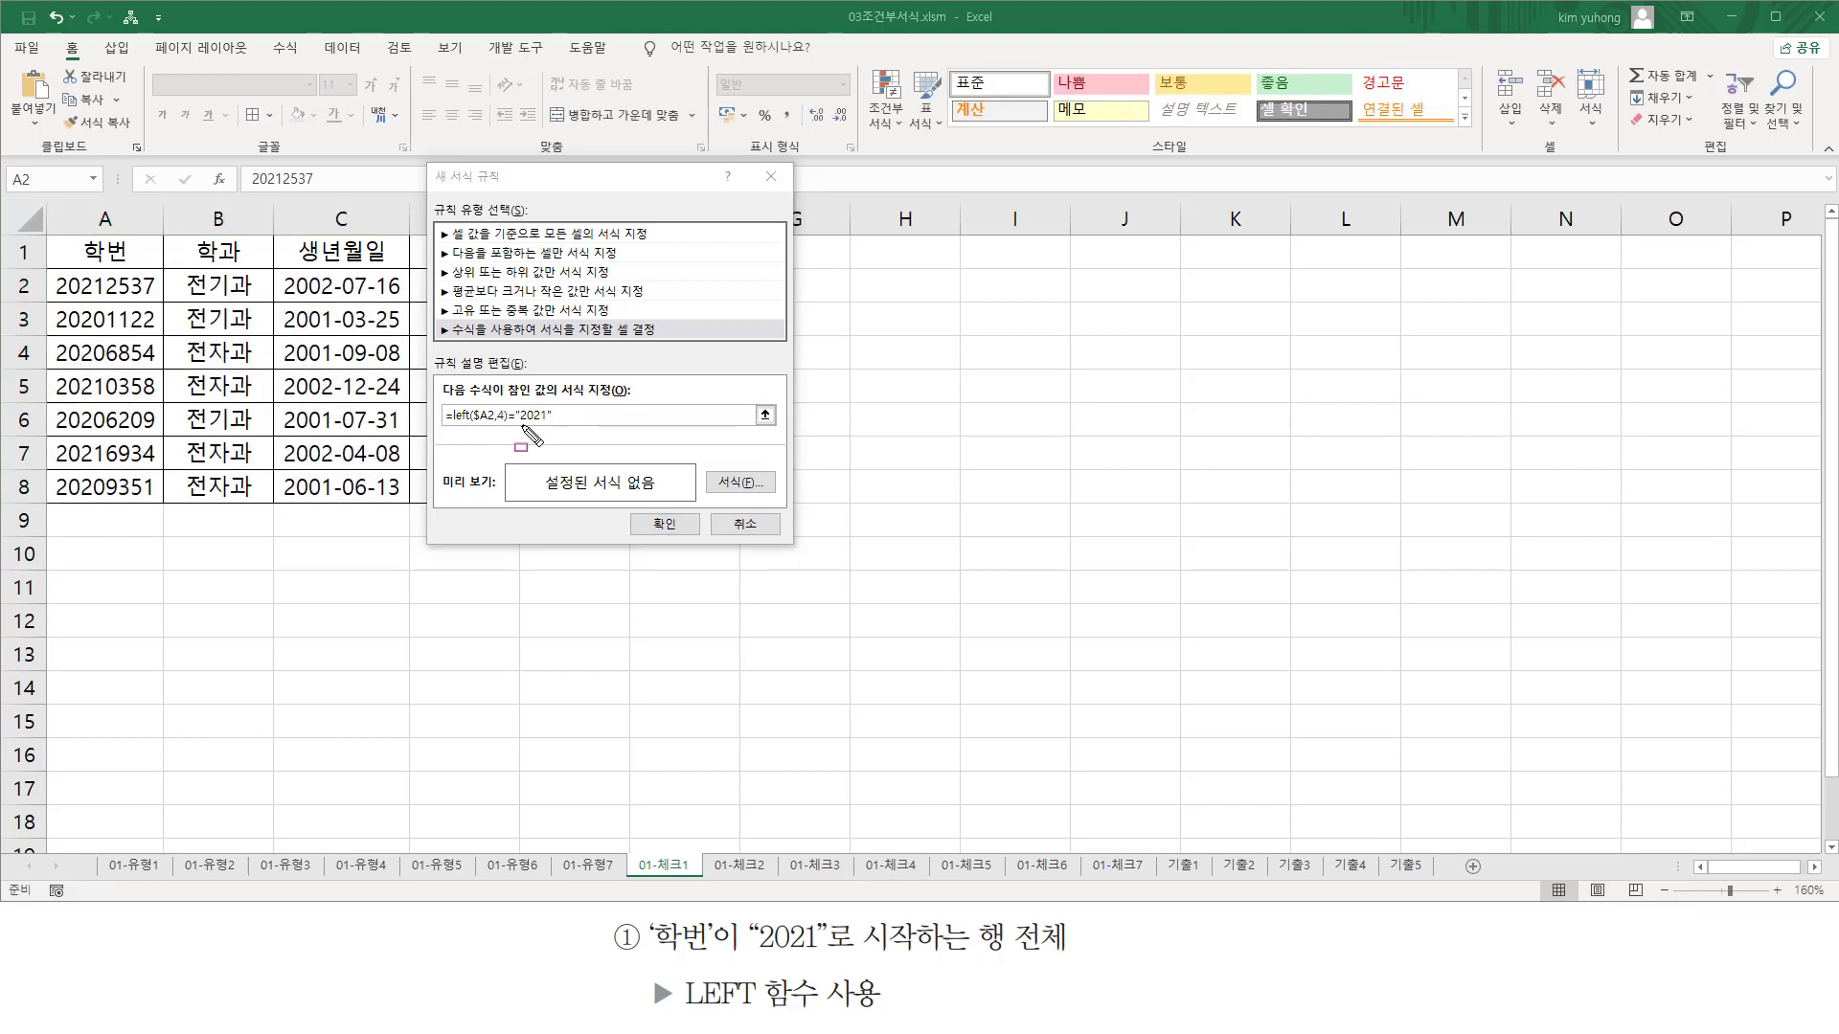
{"action": "left_click_drag", "start_coordinate": [513, 425], "coordinate": [550, 425]}
{"action": "left_click_drag", "start_coordinate": [451, 424], "coordinate": [506, 427]}
{"action": "key", "text": "Escape"}
- Give the rule a yellow background fill and apply it to the selected table rows
{"action": "left_click", "coordinate": [567, 417]}
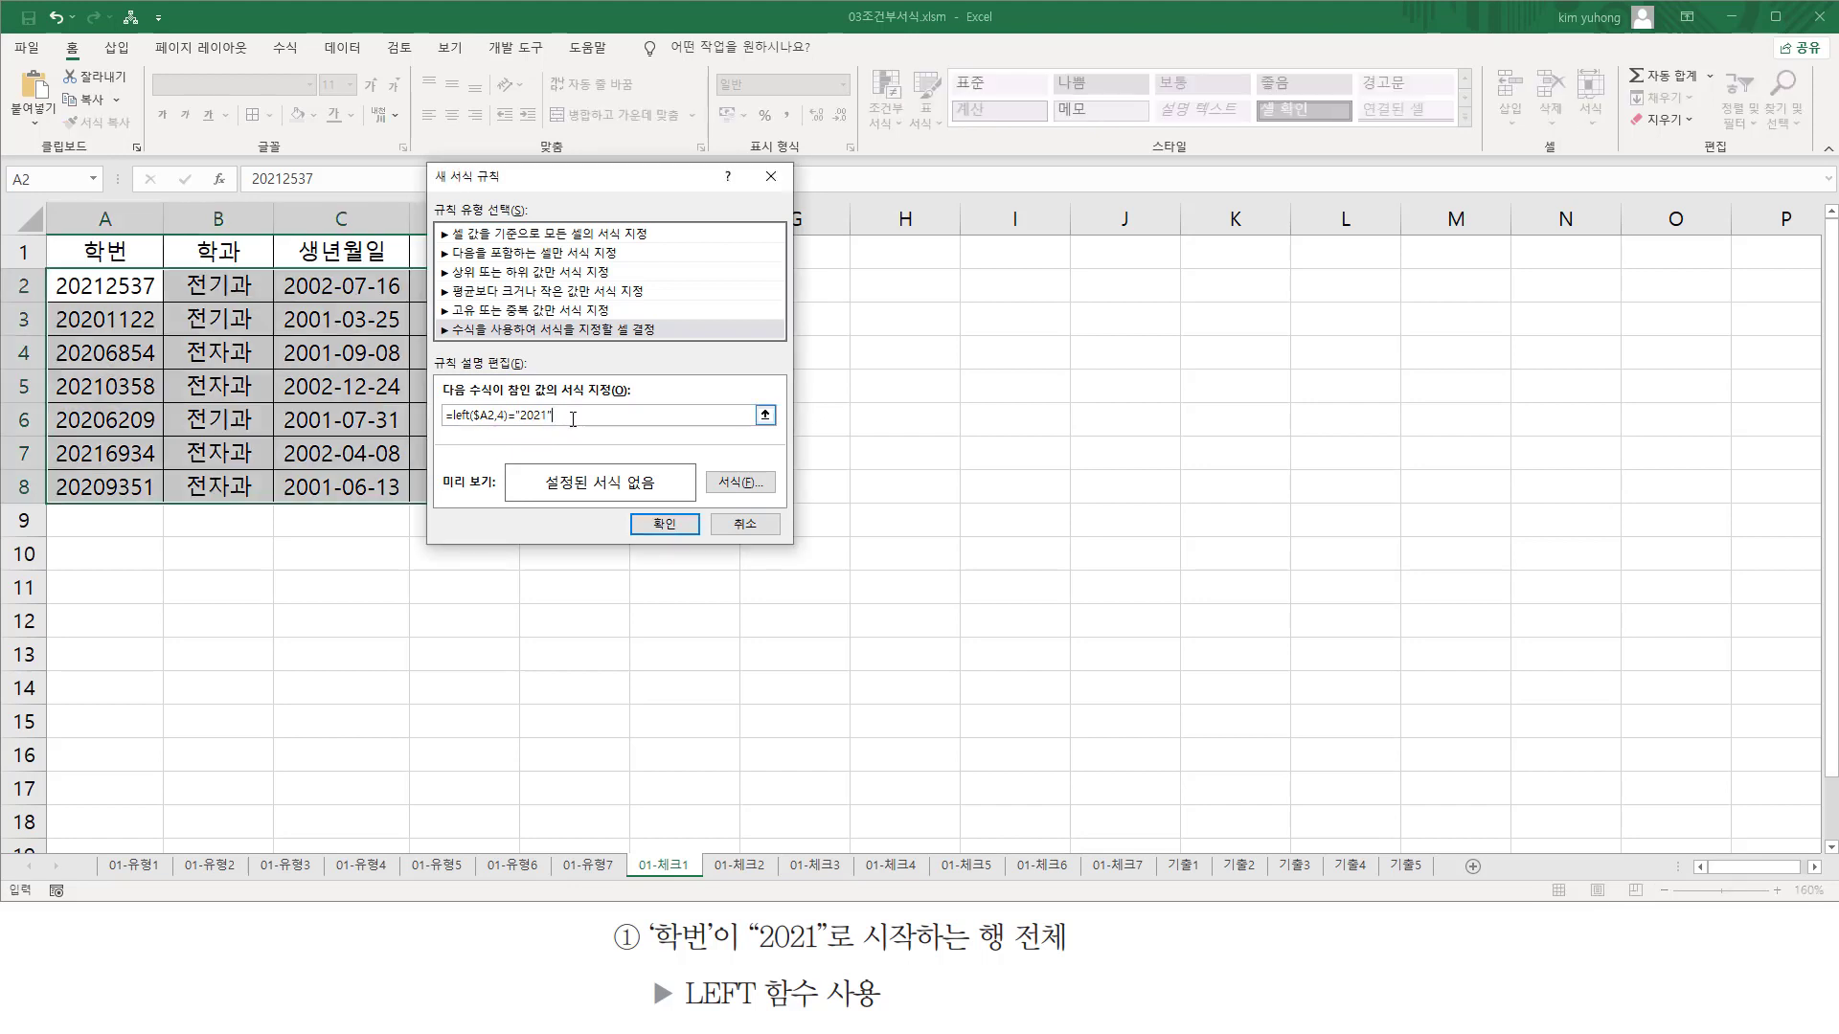
{"action": "left_click", "coordinate": [737, 483]}
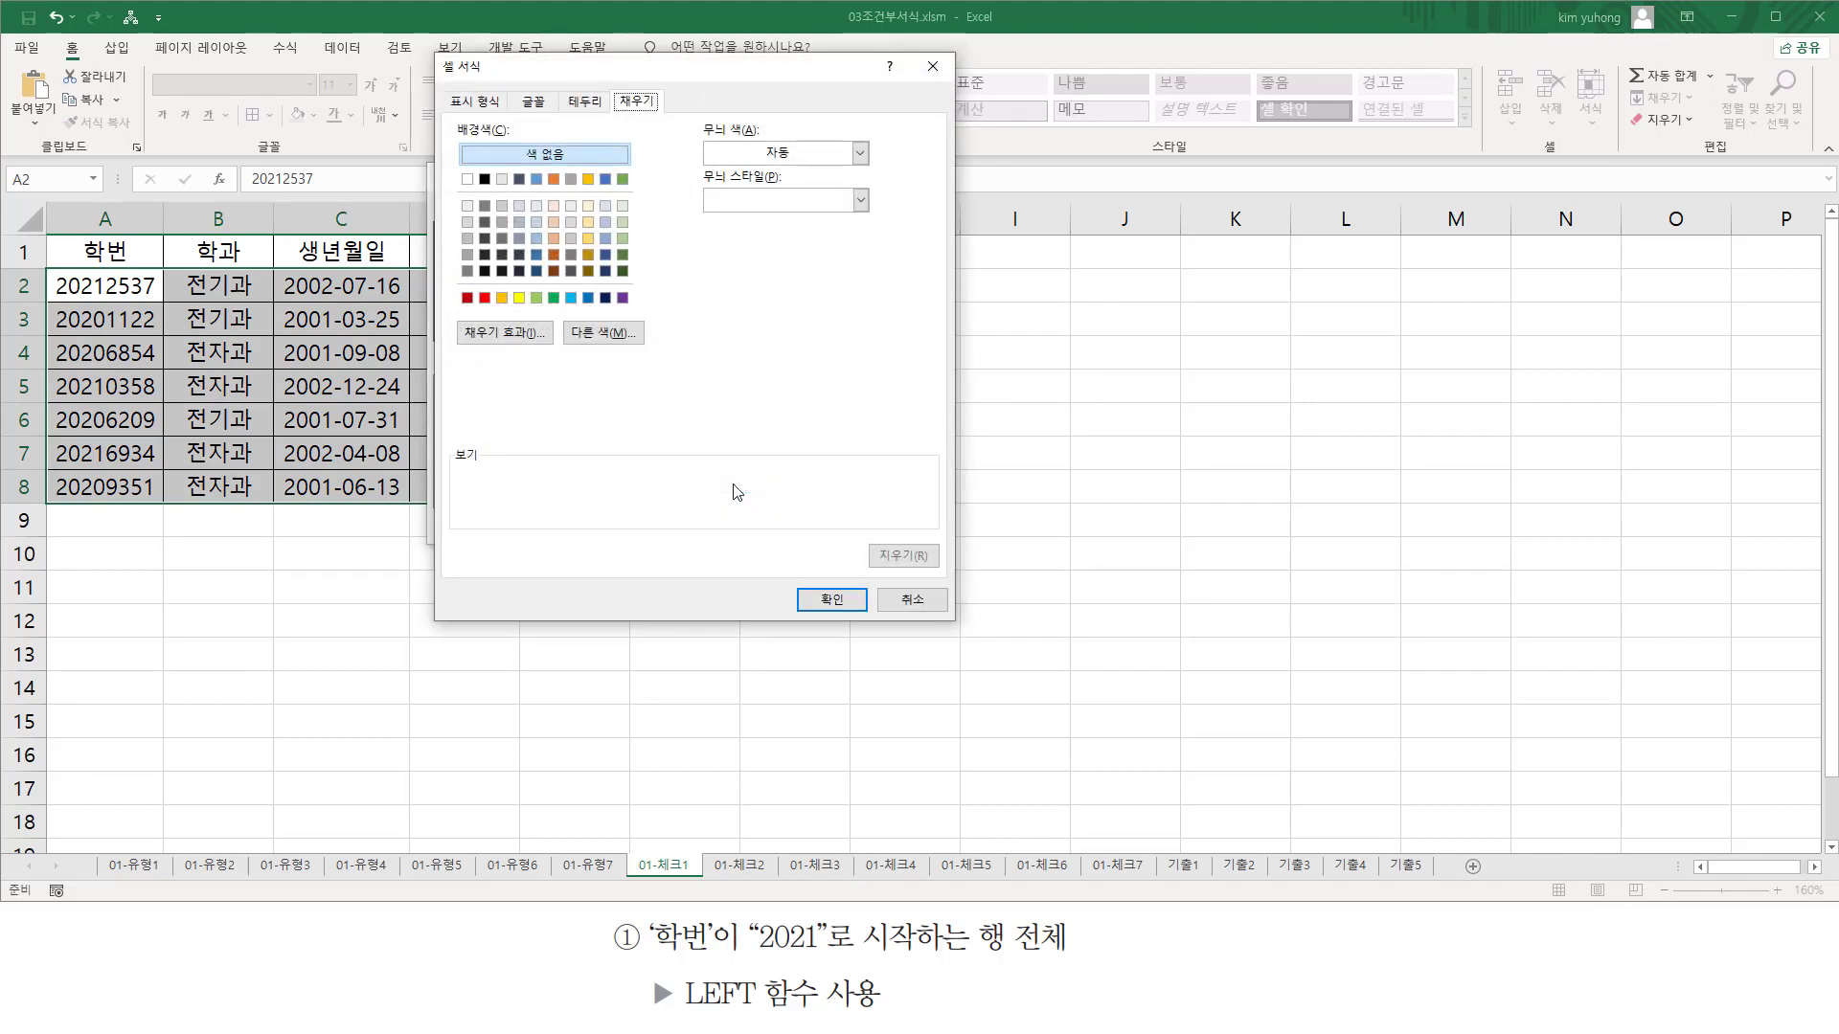
{"action": "left_click", "coordinate": [522, 301]}
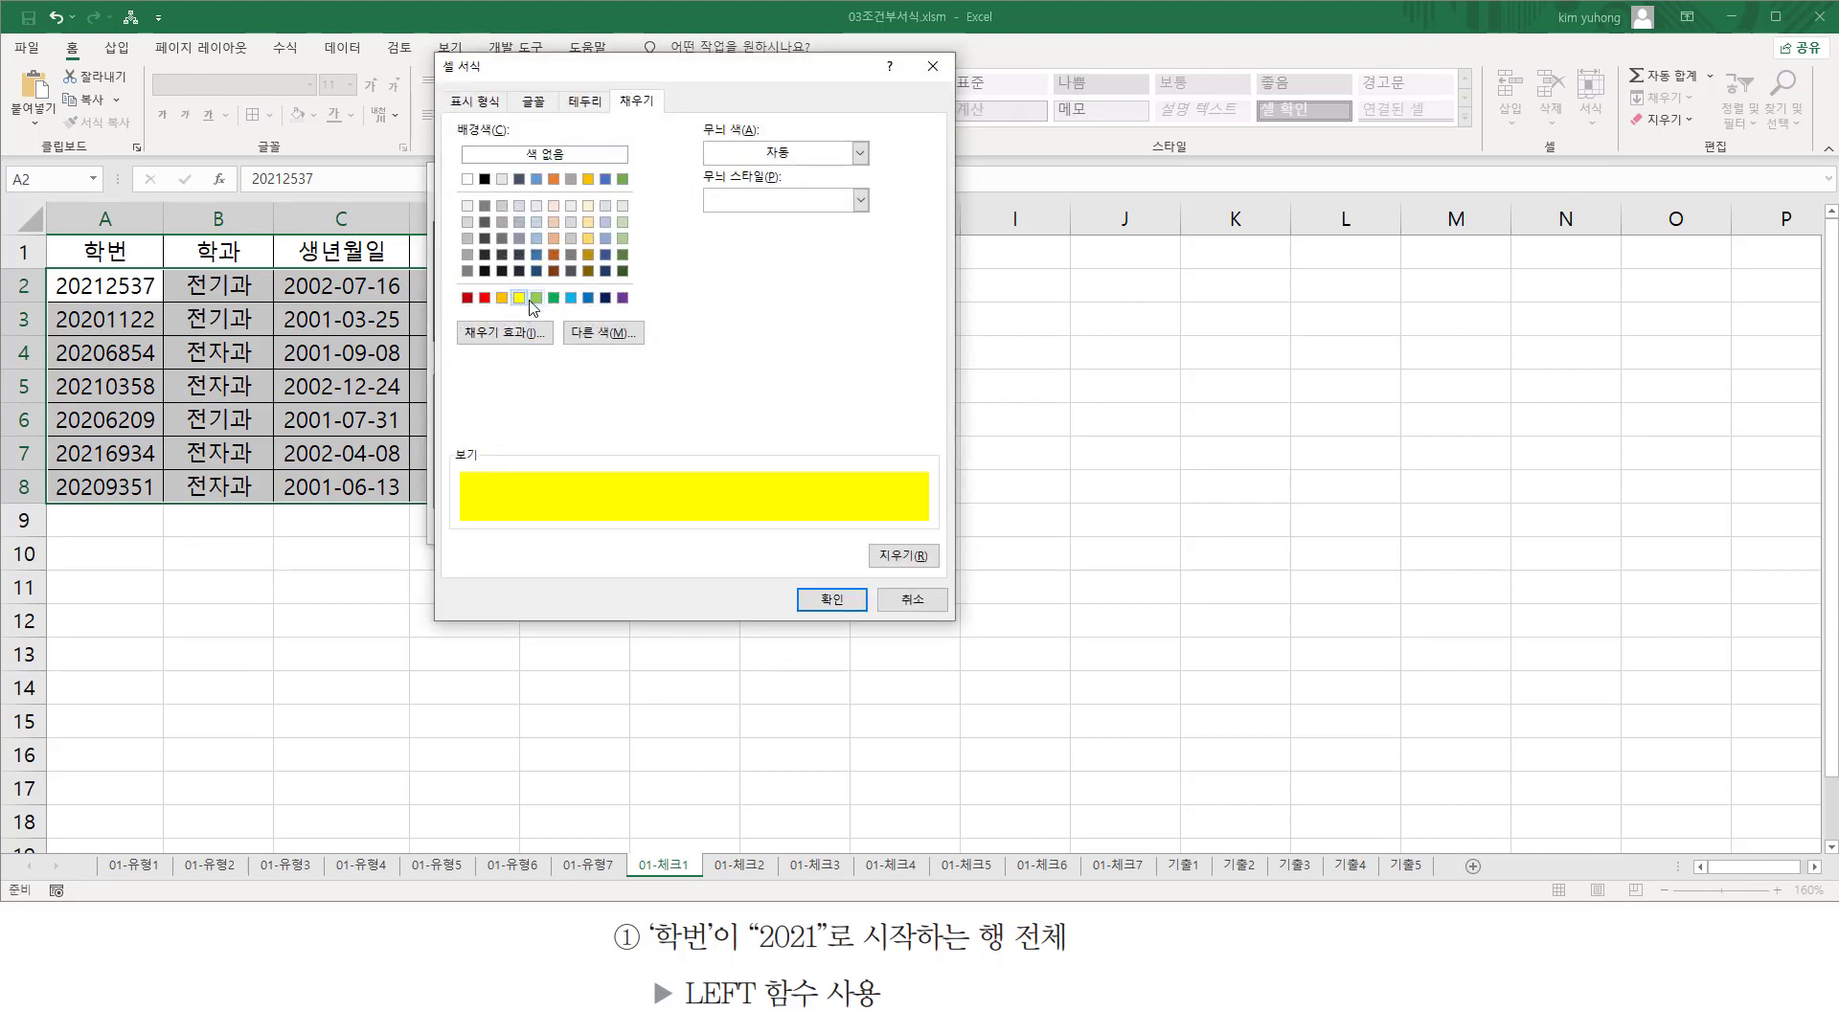
{"action": "left_click", "coordinate": [812, 598]}
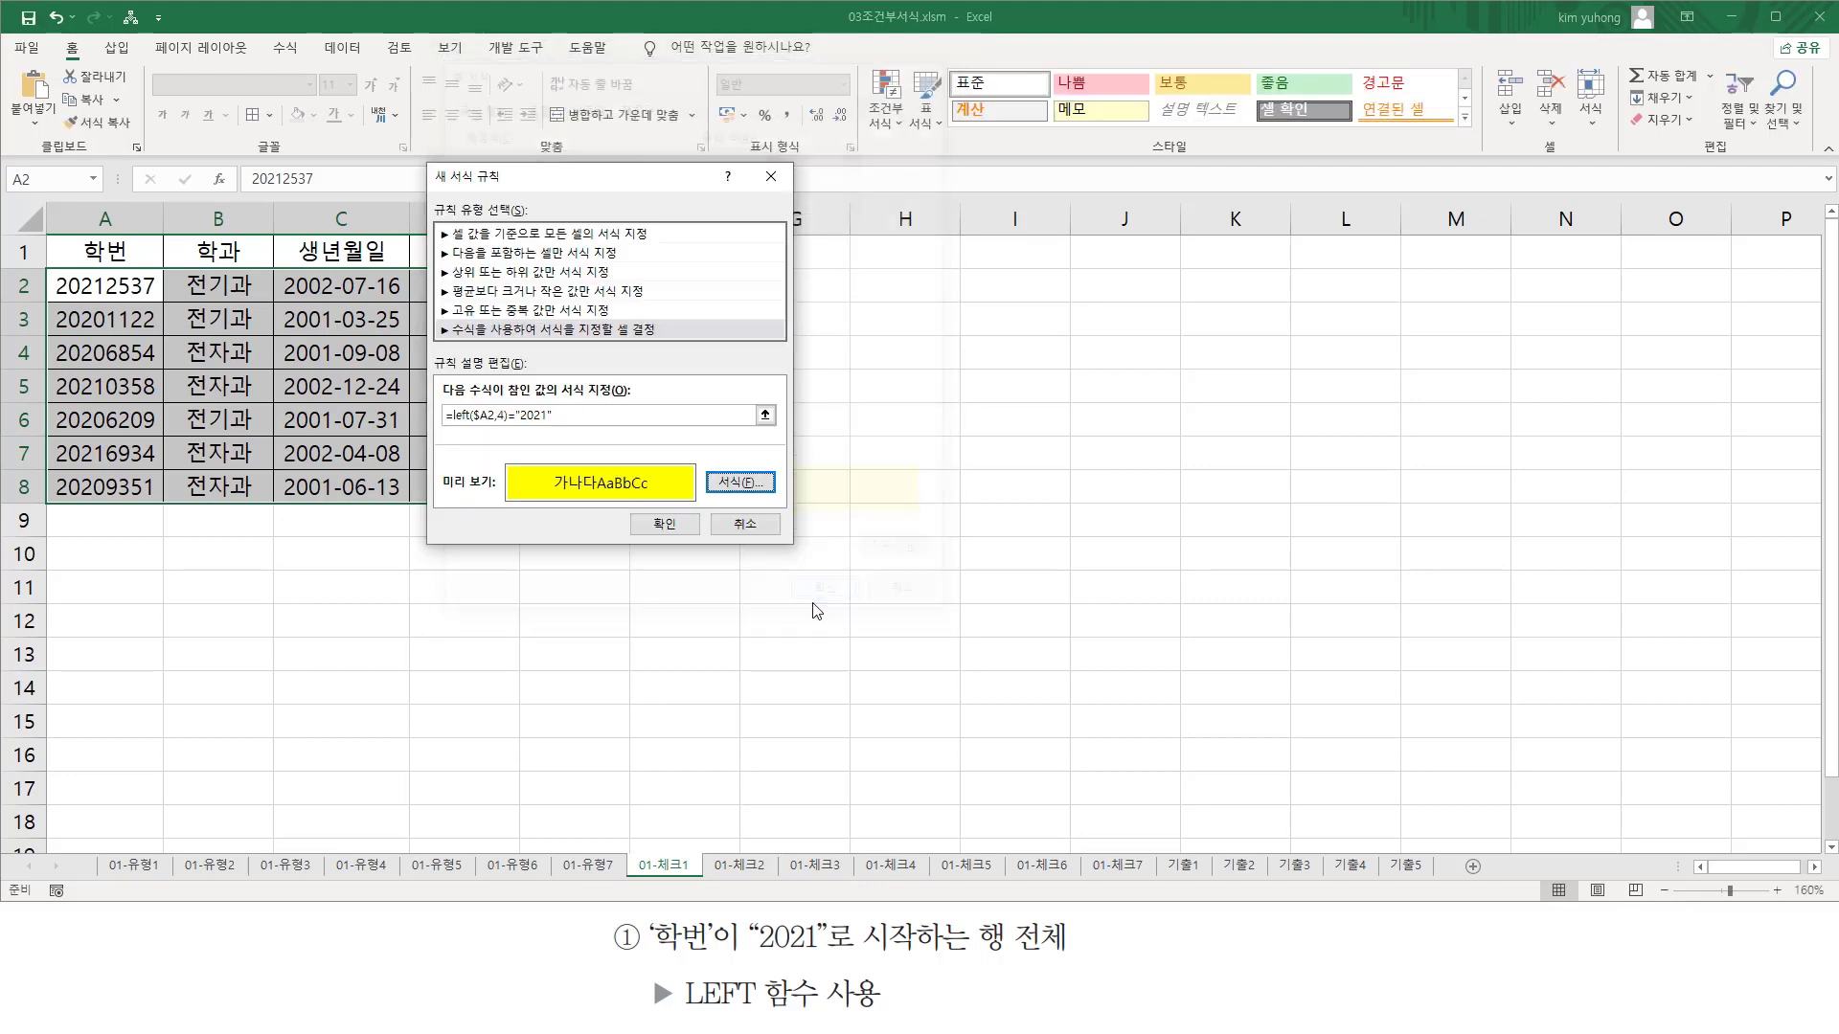
{"action": "left_click", "coordinate": [665, 524]}
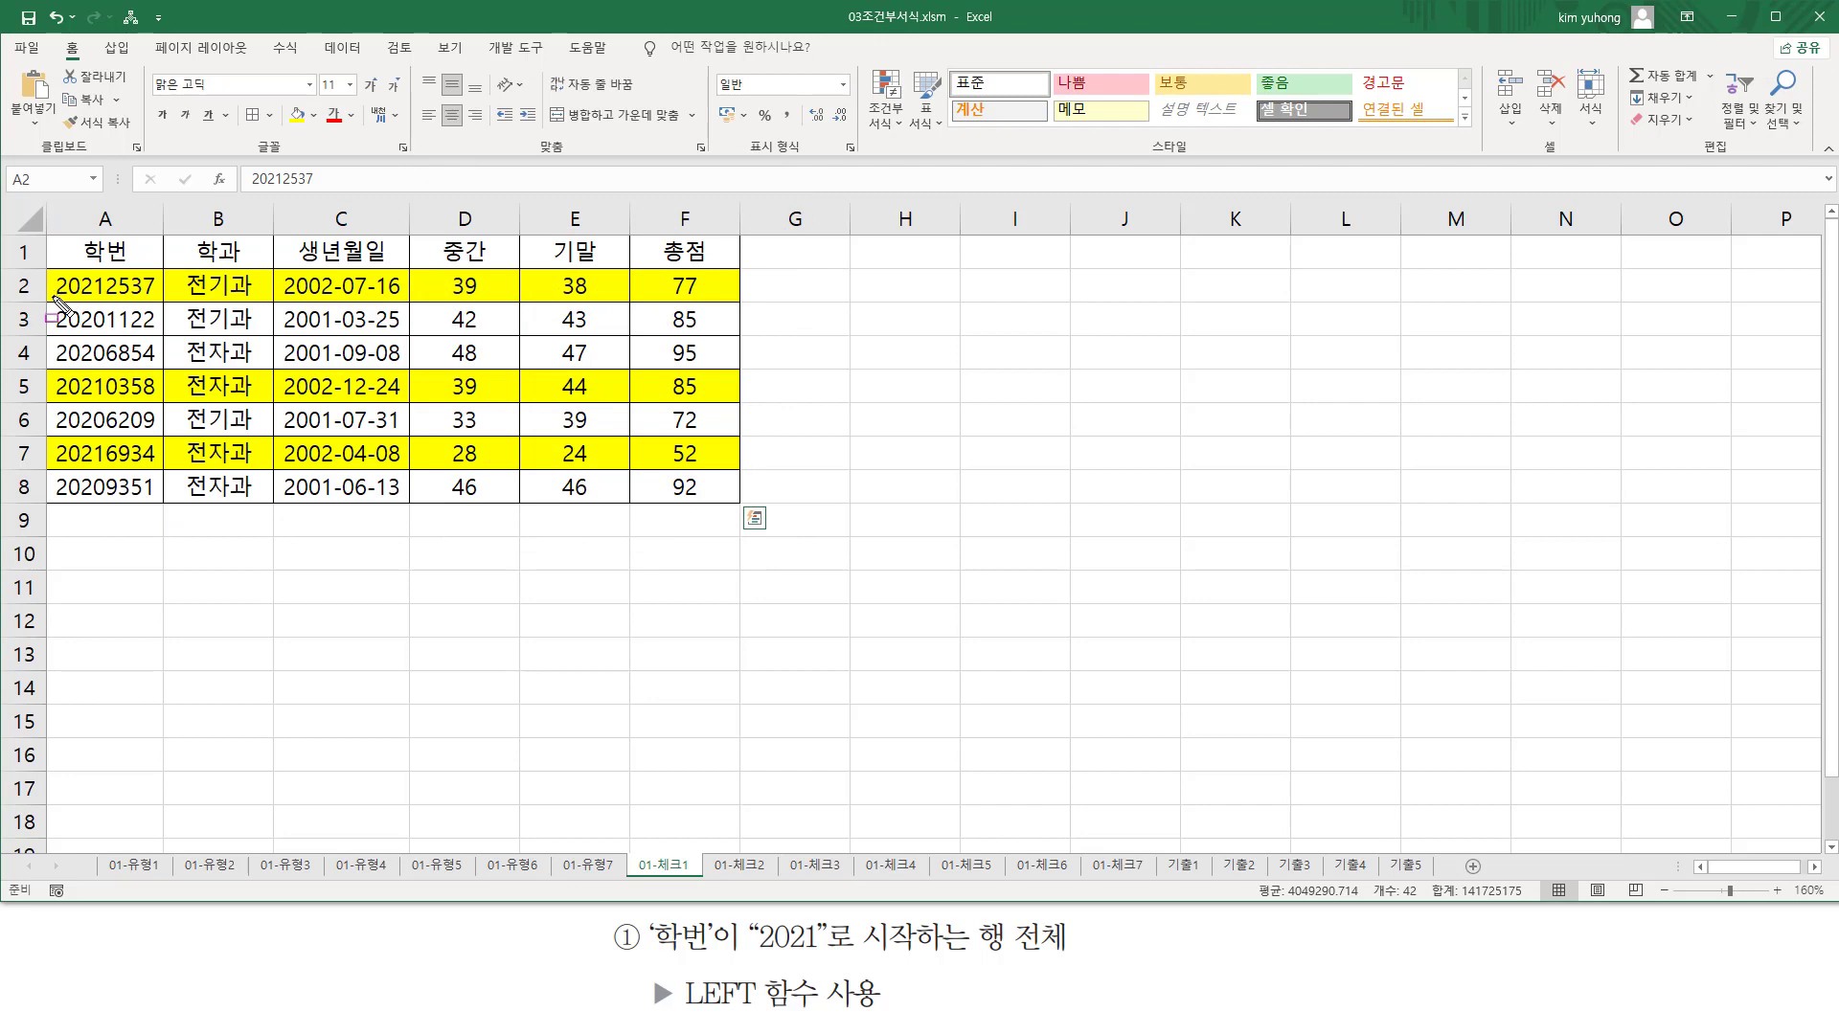
{"action": "left_click_drag", "start_coordinate": [51, 294], "coordinate": [101, 293]}
{"action": "left_click_drag", "start_coordinate": [56, 396], "coordinate": [105, 394]}
{"action": "left_click_drag", "start_coordinate": [55, 464], "coordinate": [103, 464]}
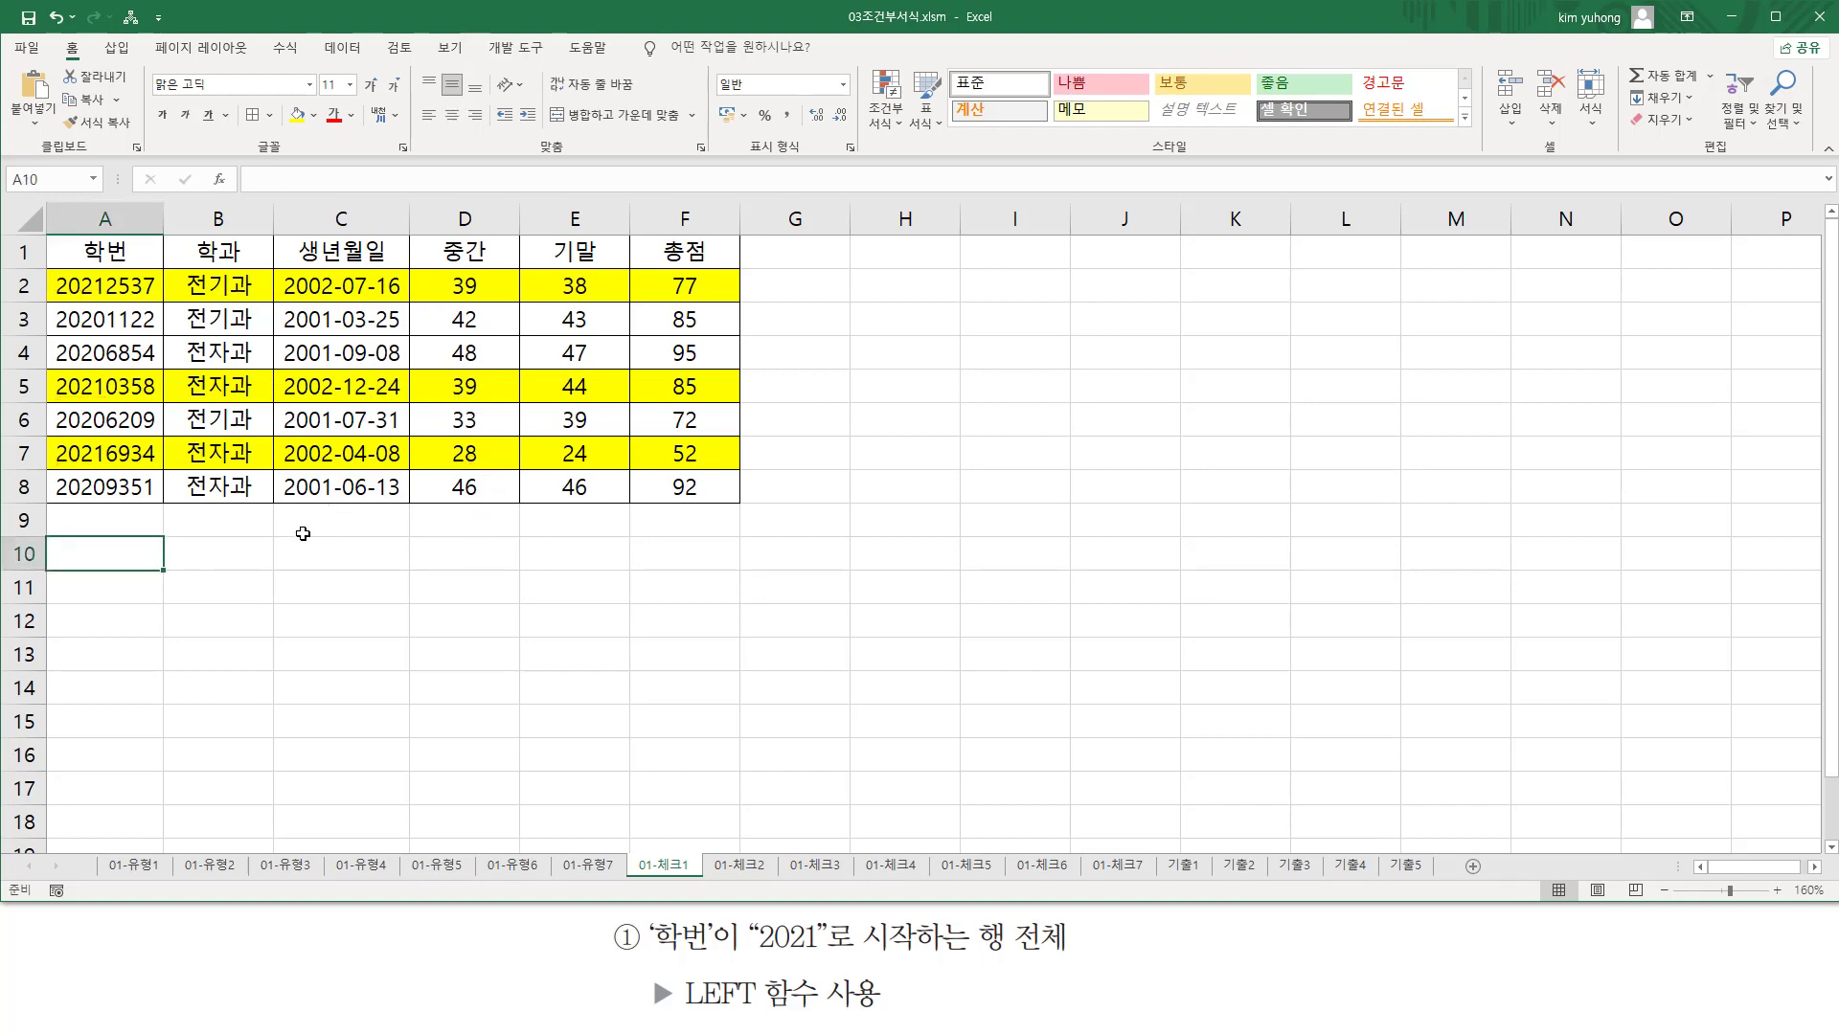
- Write the rule's formula =LEFT($A2,4)="2021" as text in cell A10 and color it red
{"action": "type", "text": "=LEFT($A2,4)=\"2021\""}
{"action": "key", "text": "Return"}
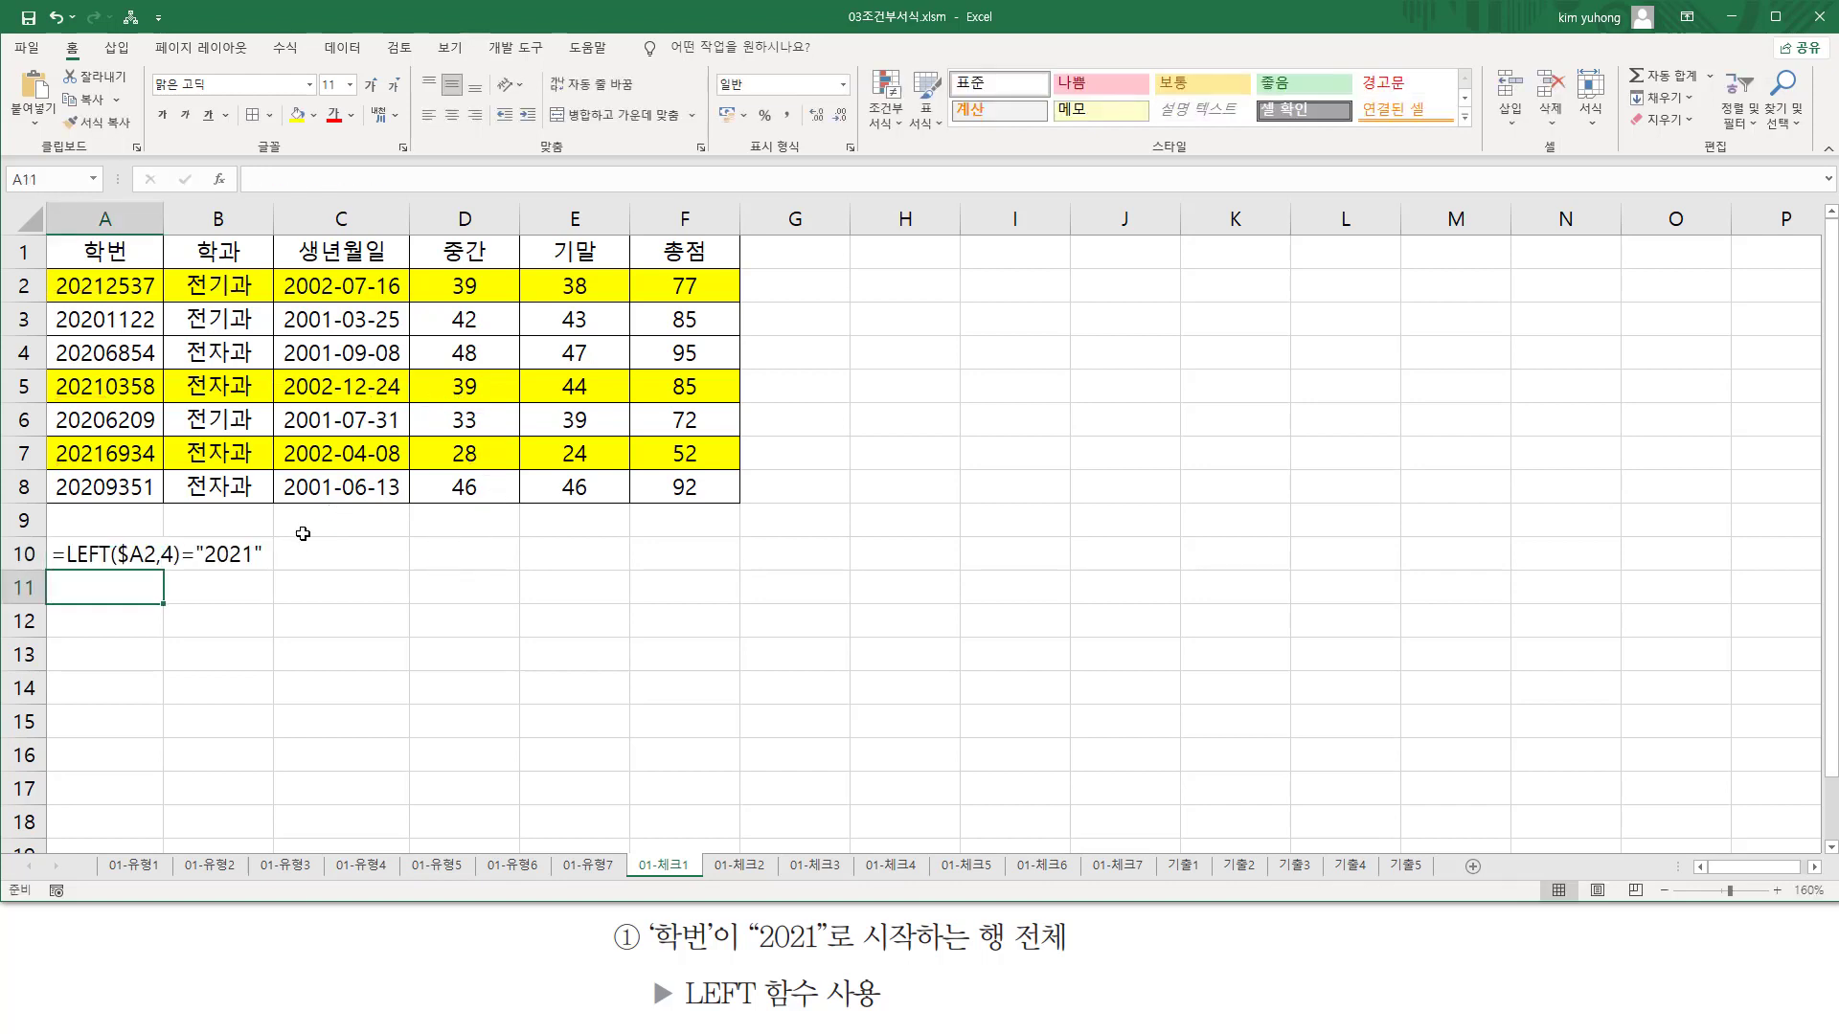
{"action": "left_click", "coordinate": [122, 548]}
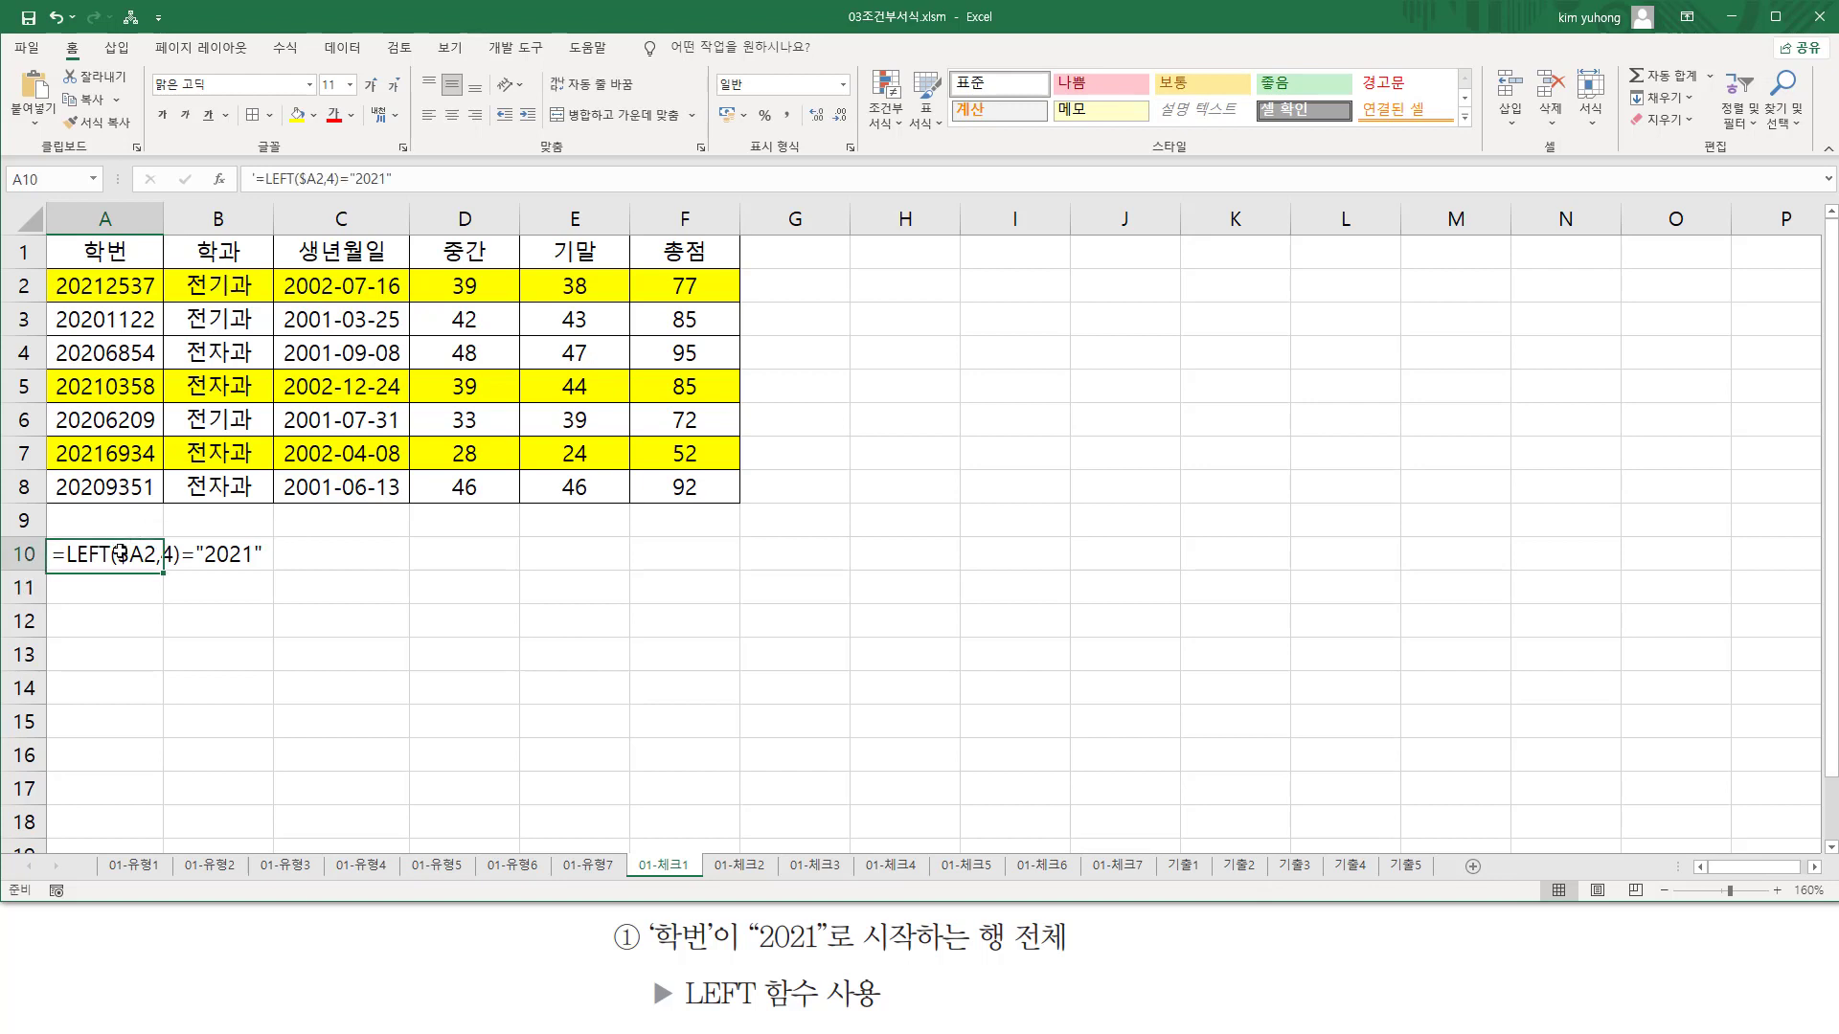
{"action": "left_click", "coordinate": [333, 114]}
{"action": "left_click", "coordinate": [409, 827]}
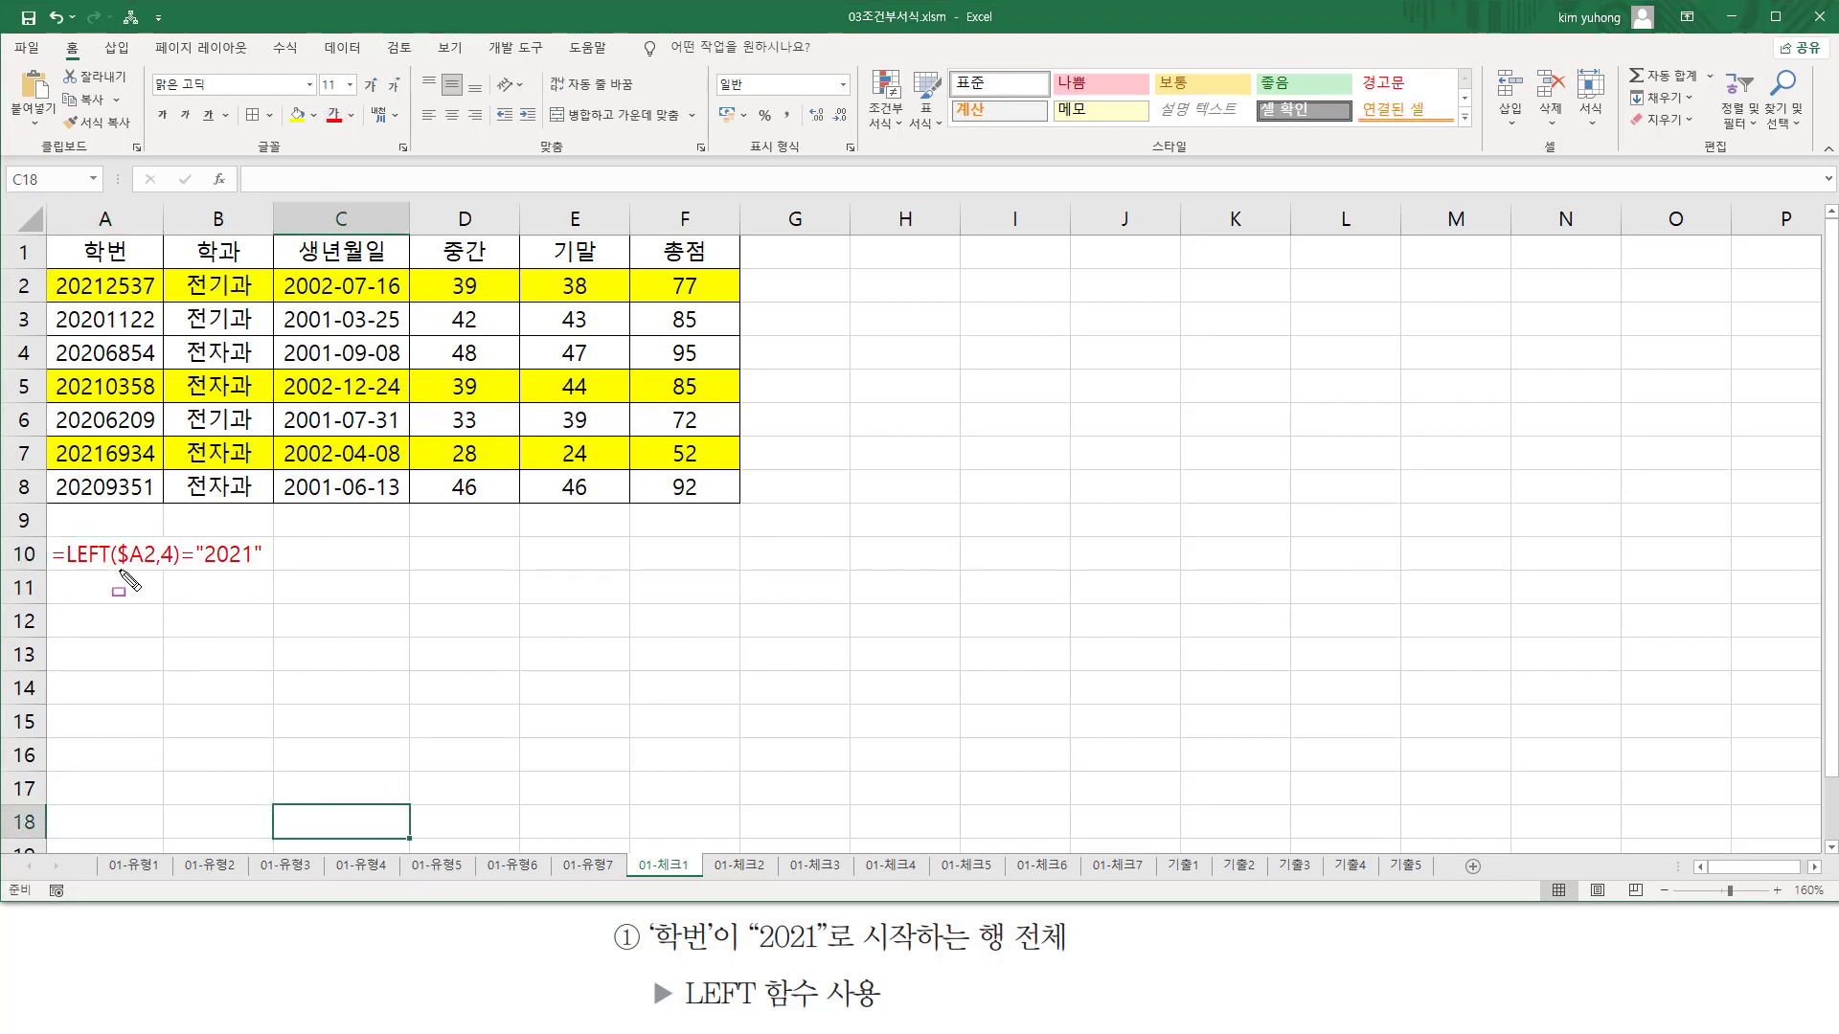
{"action": "left_click_drag", "start_coordinate": [106, 567], "coordinate": [173, 567]}
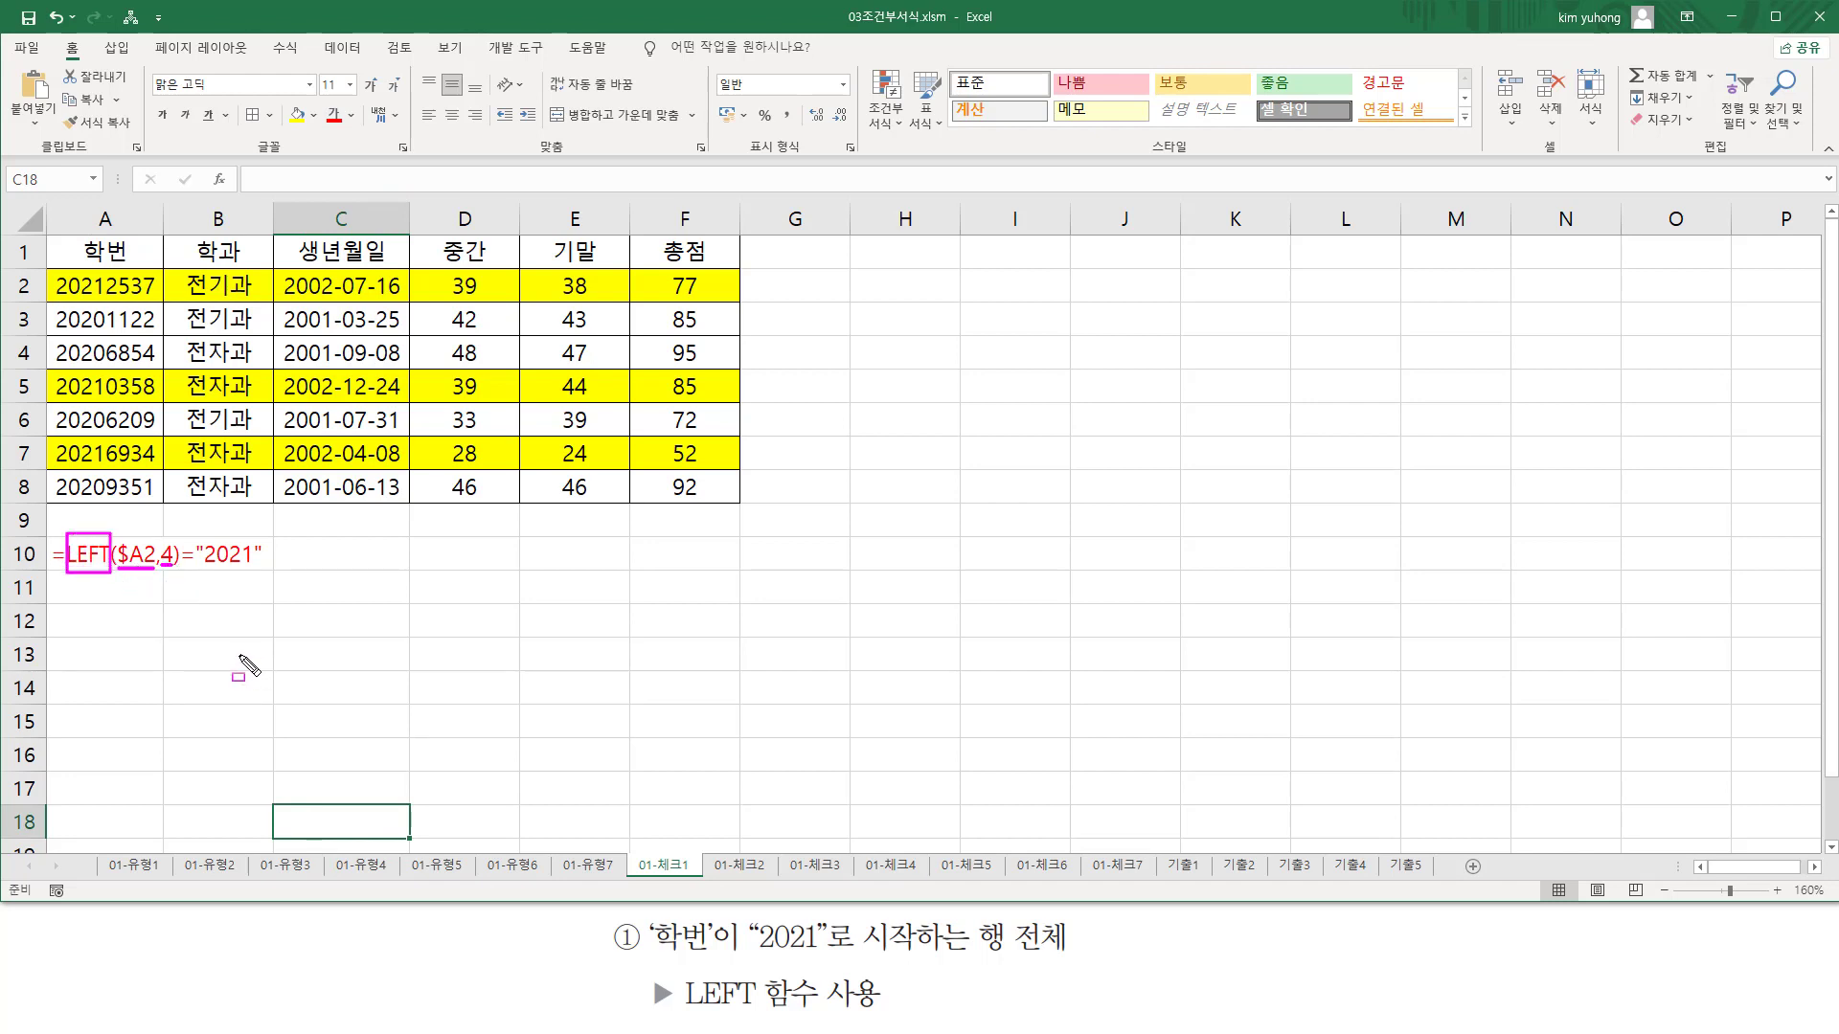
{"action": "mouse_move", "coordinate": [178, 547]}
{"action": "left_mouse_down"}
{"action": "mouse_move", "coordinate": [213, 584]}
{"action": "mouse_move", "coordinate": [271, 584]}
{"action": "left_mouse_up"}
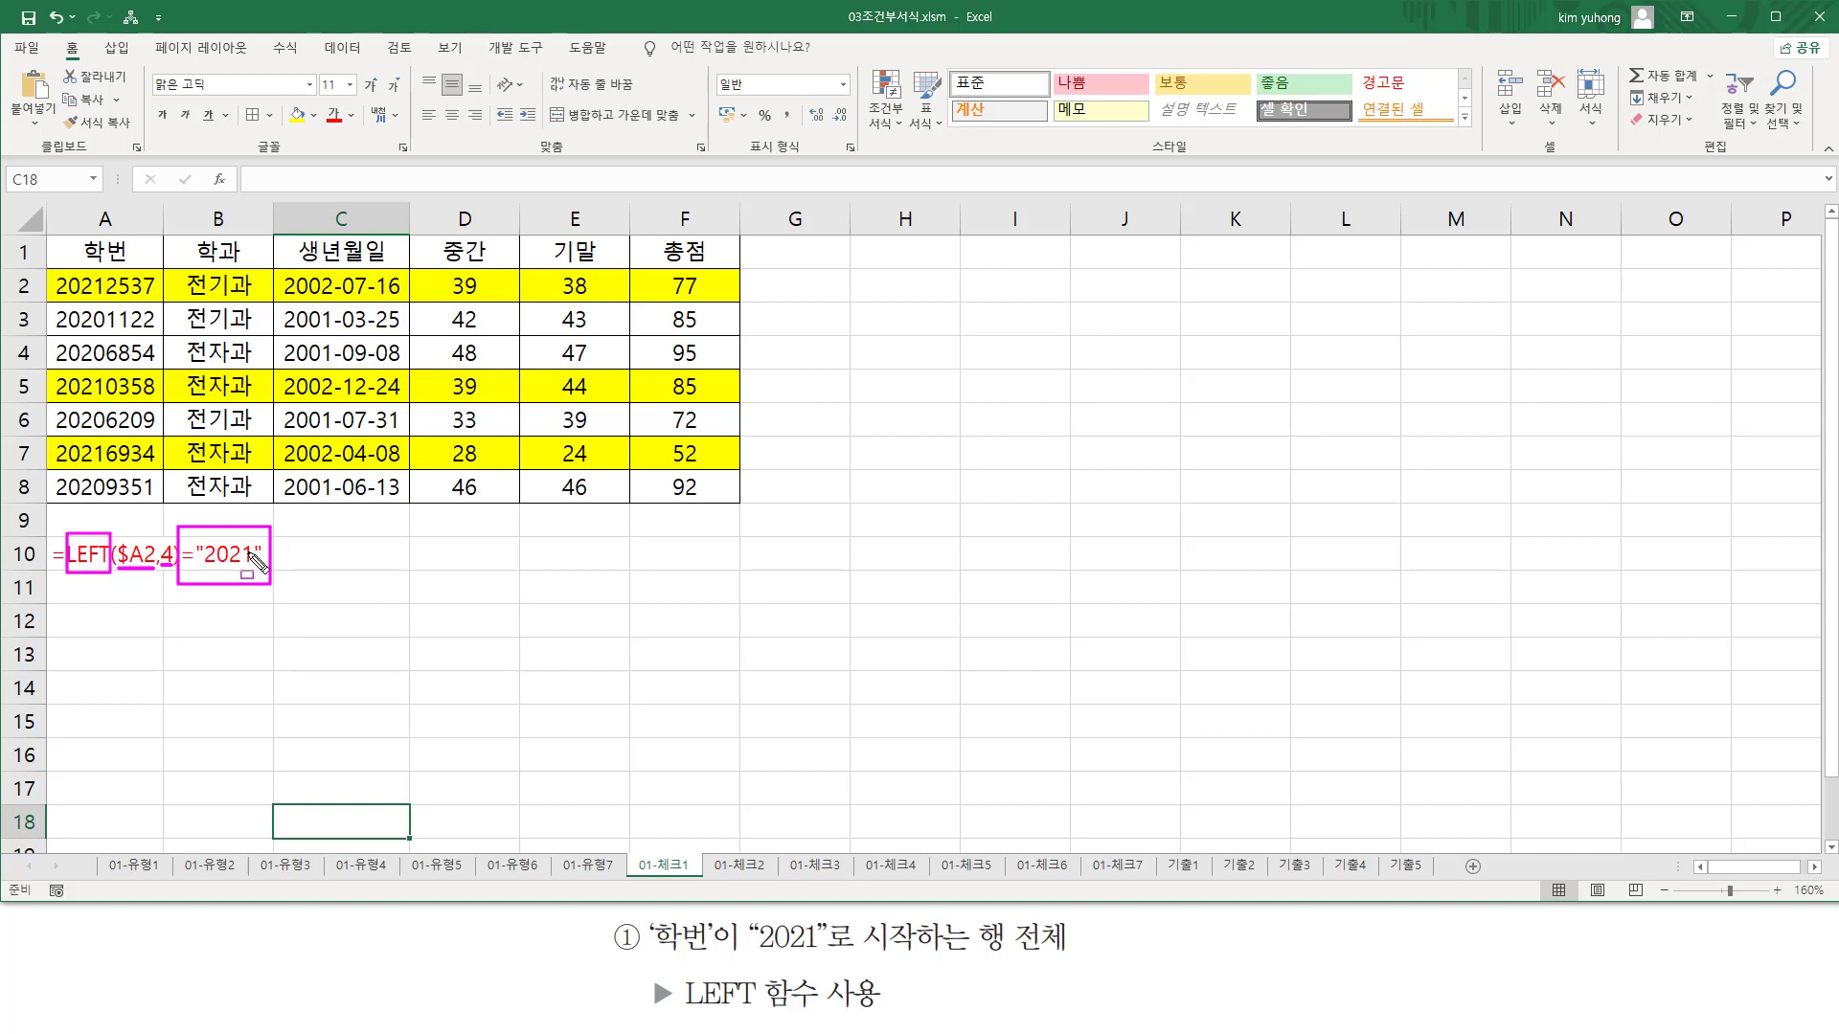
{"action": "key", "text": "Escape"}
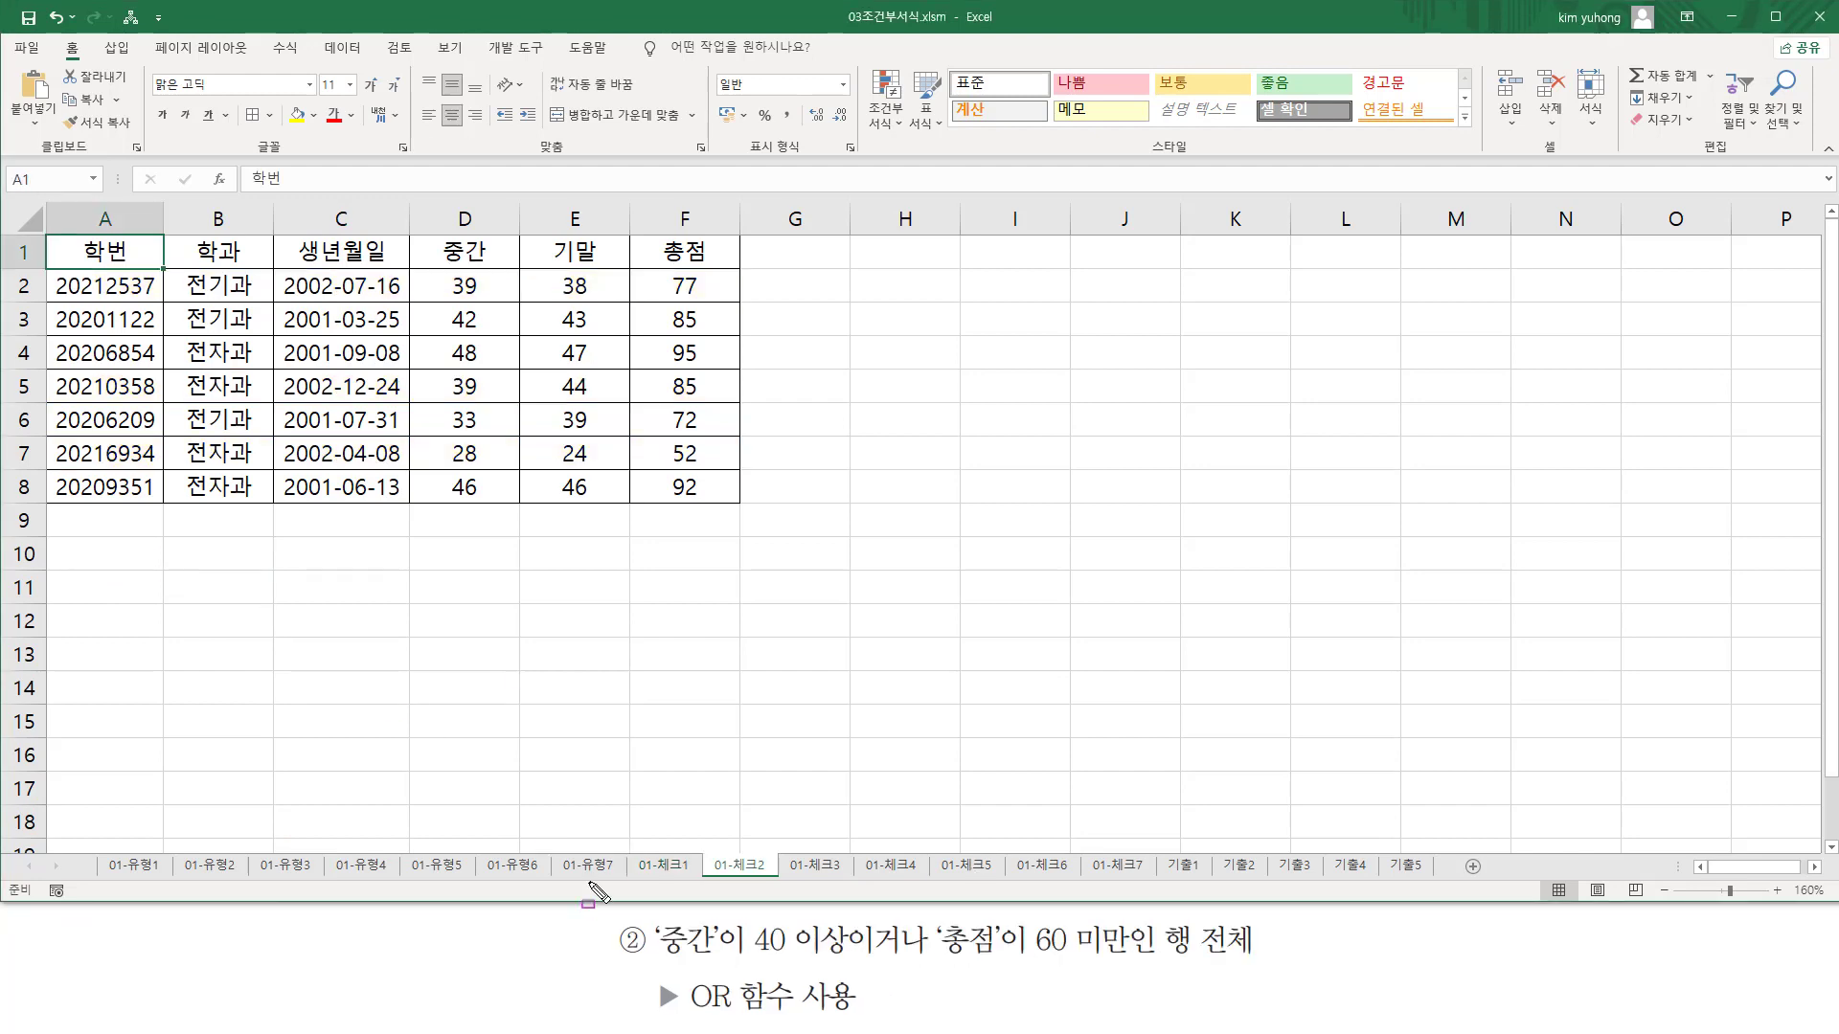
{"action": "left_click_drag", "start_coordinate": [654, 962], "coordinate": [714, 960]}
{"action": "mouse_move", "coordinate": [436, 231]}
{"action": "left_mouse_down"}
{"action": "mouse_move", "coordinate": [505, 287]}
{"action": "mouse_move", "coordinate": [500, 508]}
{"action": "left_mouse_up"}
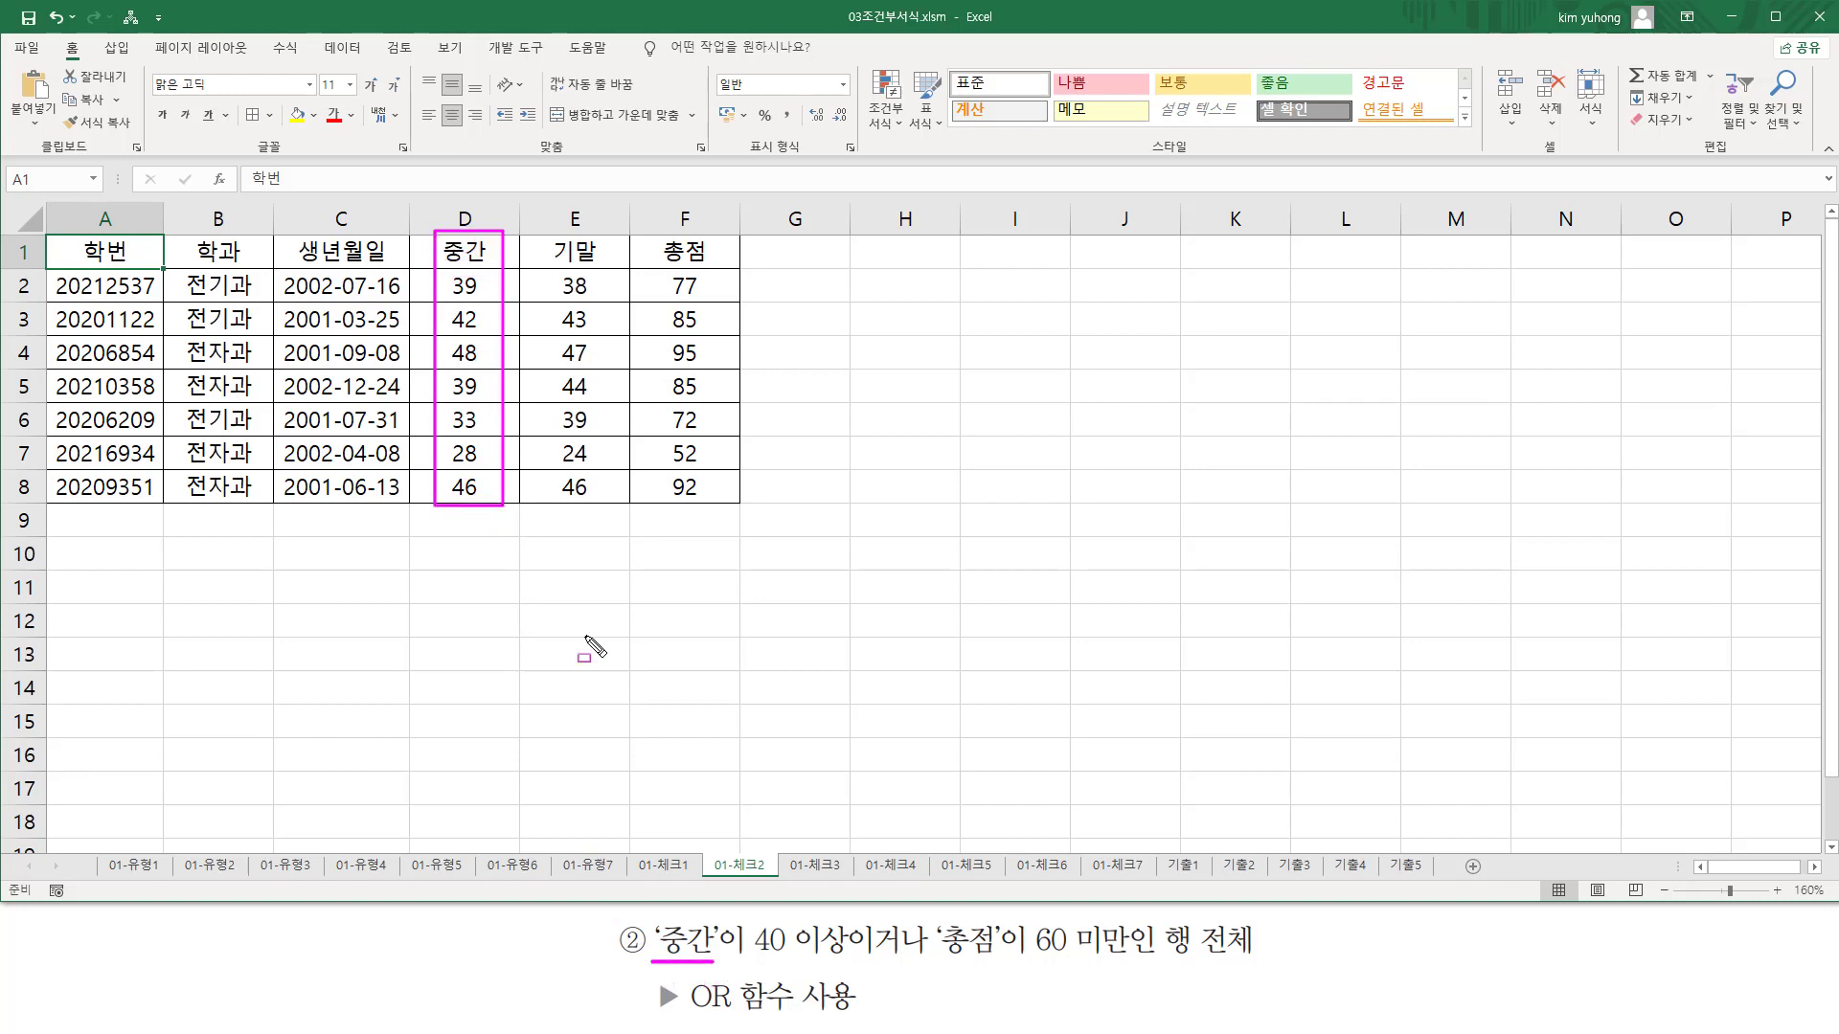
{"action": "mouse_move", "coordinate": [740, 955]}
{"action": "left_mouse_down"}
{"action": "mouse_move", "coordinate": [931, 969]}
{"action": "mouse_move", "coordinate": [1023, 954]}
{"action": "left_mouse_up"}
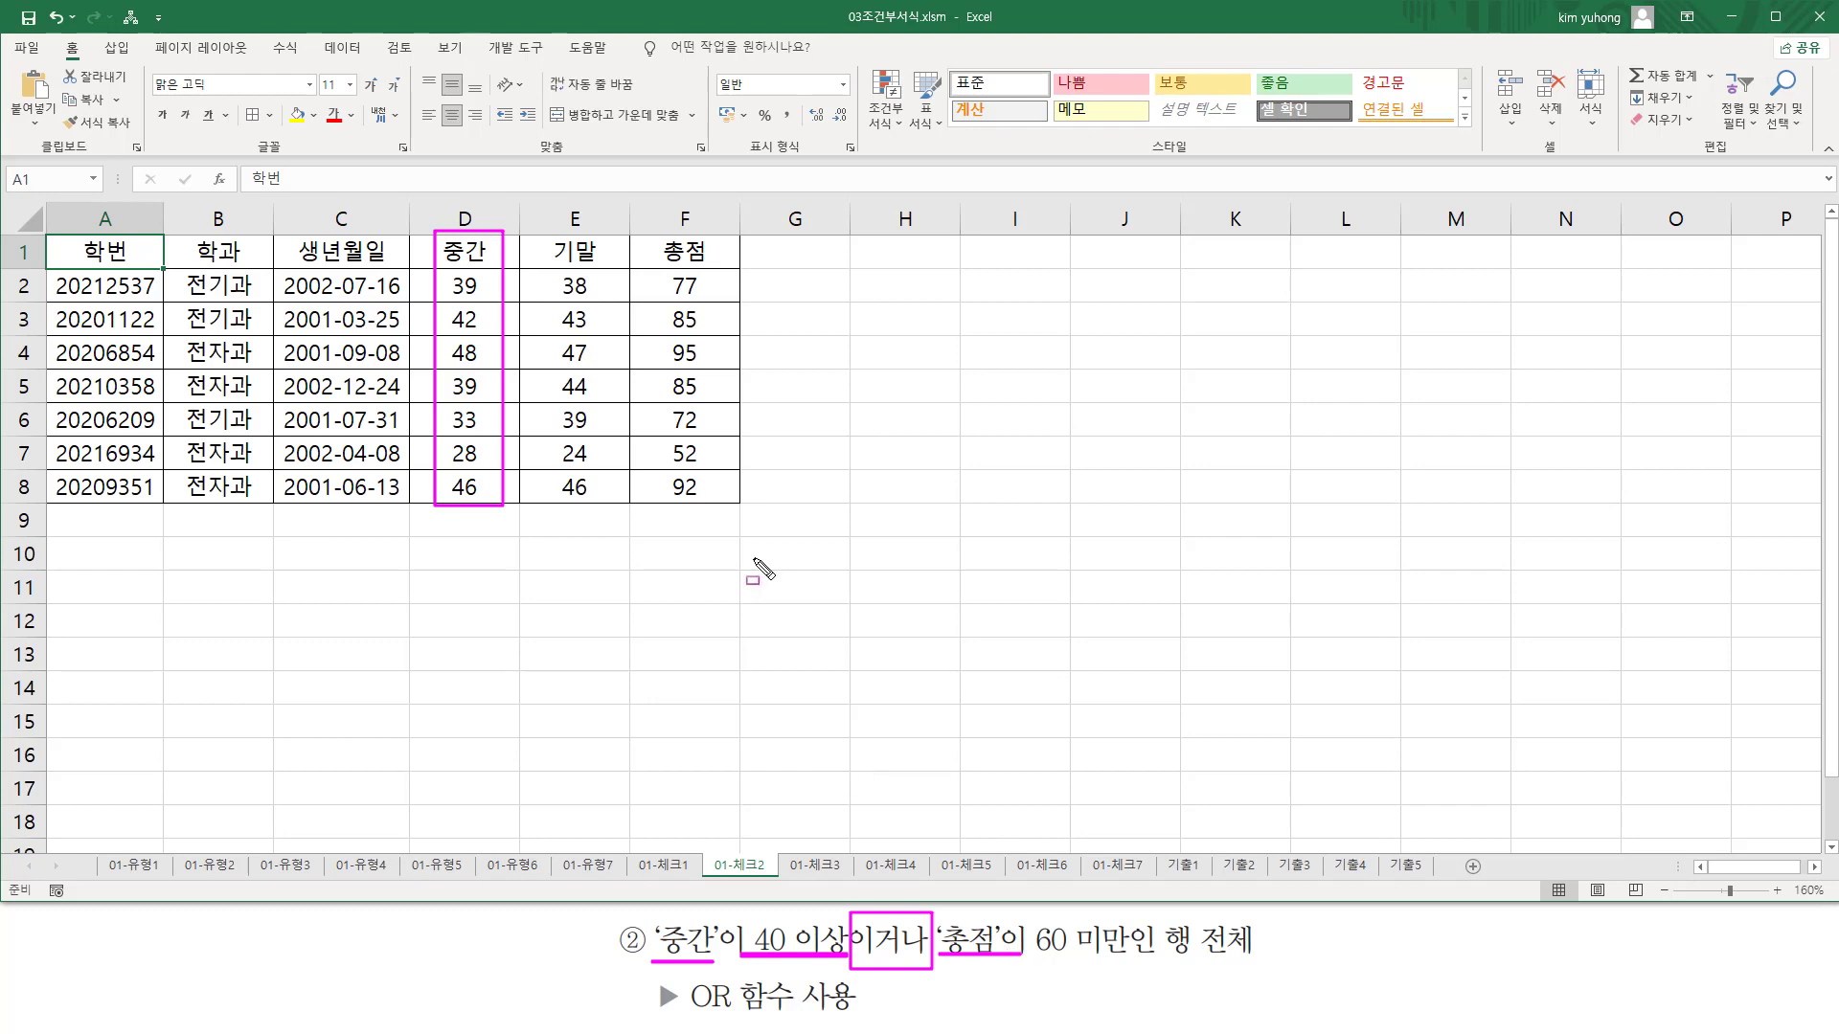
{"action": "mouse_move", "coordinate": [657, 239]}
{"action": "left_mouse_down"}
{"action": "mouse_move", "coordinate": [723, 522]}
{"action": "mouse_move", "coordinate": [730, 500]}
{"action": "left_mouse_up"}
{"action": "left_click_drag", "start_coordinate": [1030, 959], "coordinate": [1264, 966]}
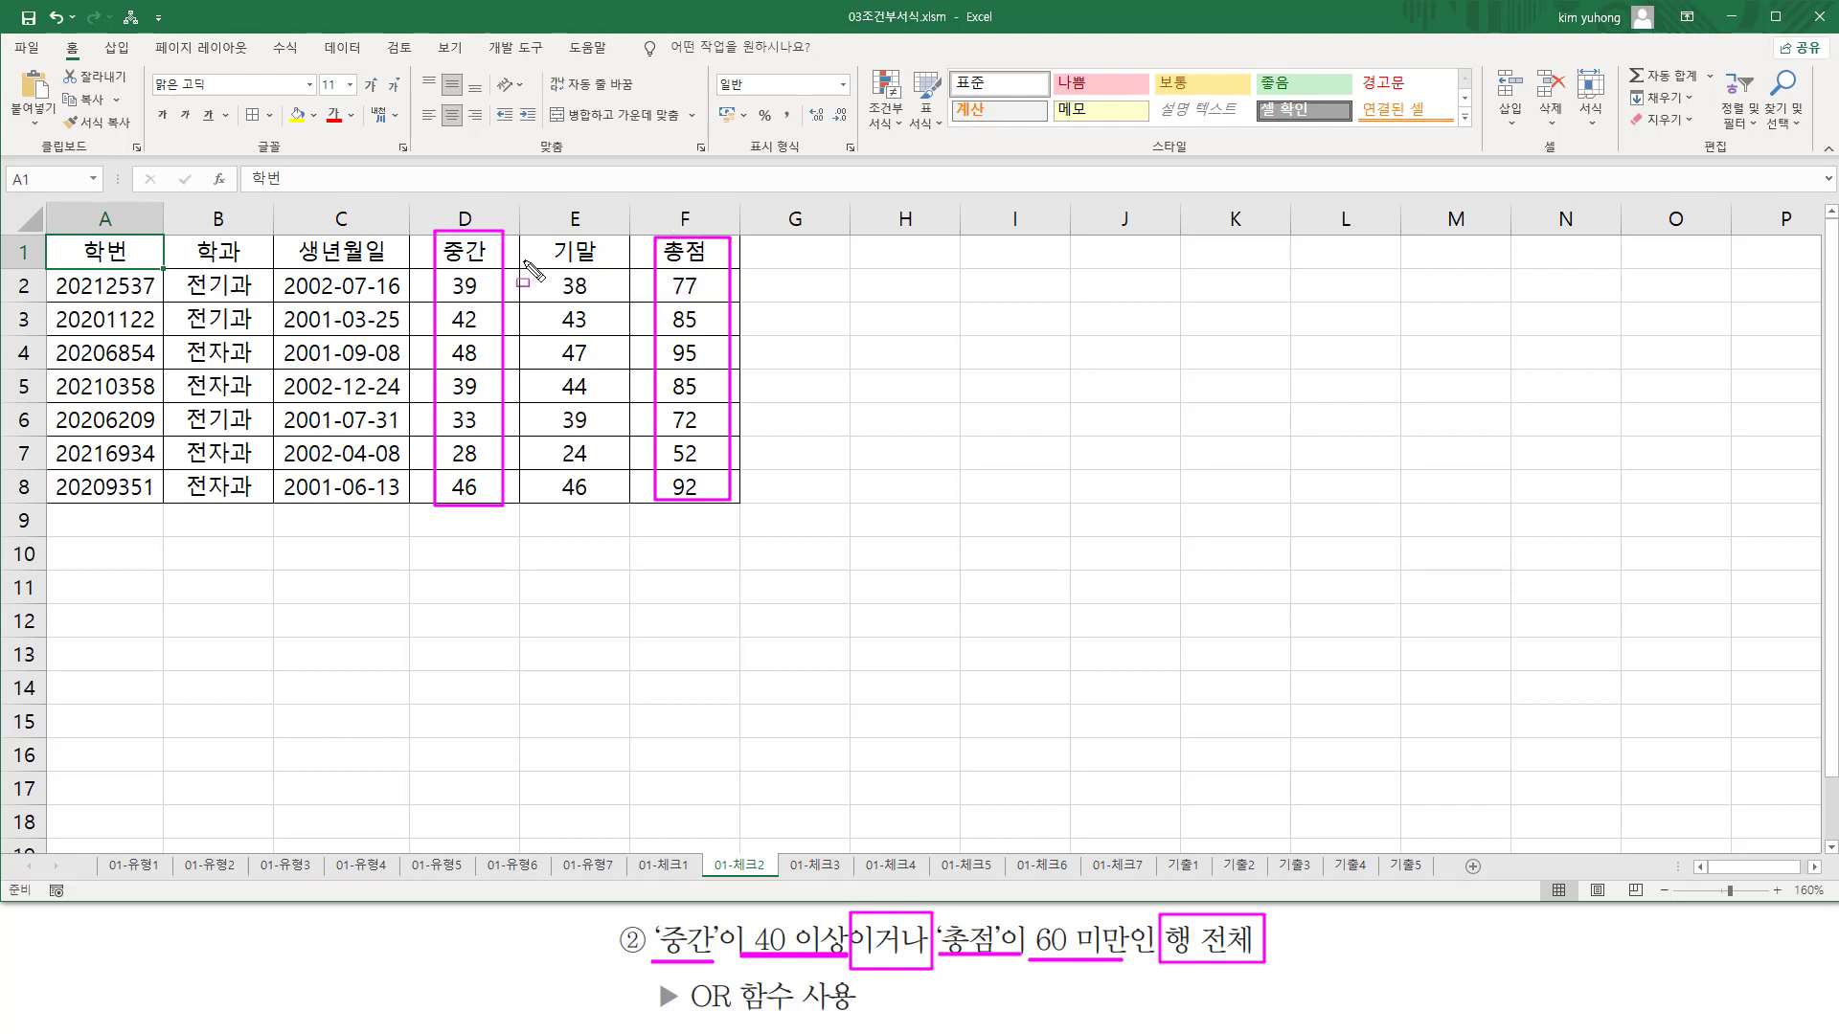
{"action": "left_click_drag", "start_coordinate": [857, 959], "coordinate": [916, 958]}
{"action": "left_click_drag", "start_coordinate": [685, 973], "coordinate": [799, 1021]}
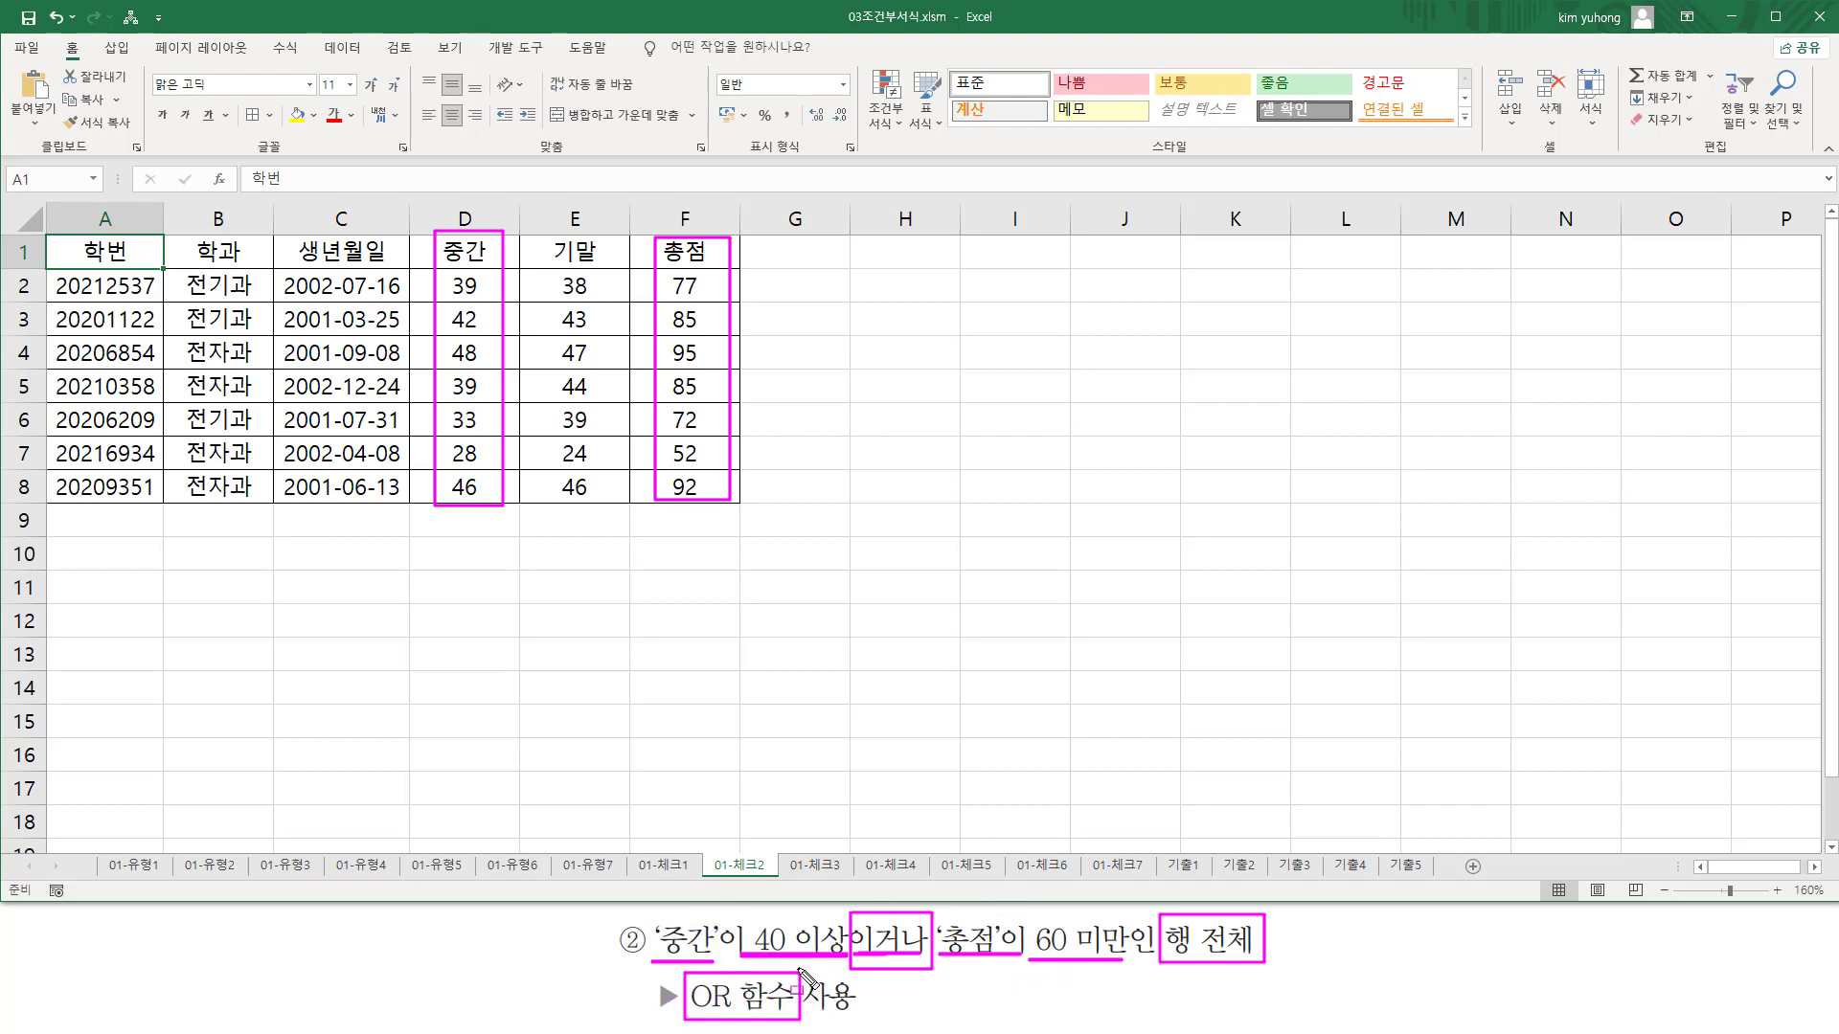
{"action": "key", "text": "Escape"}
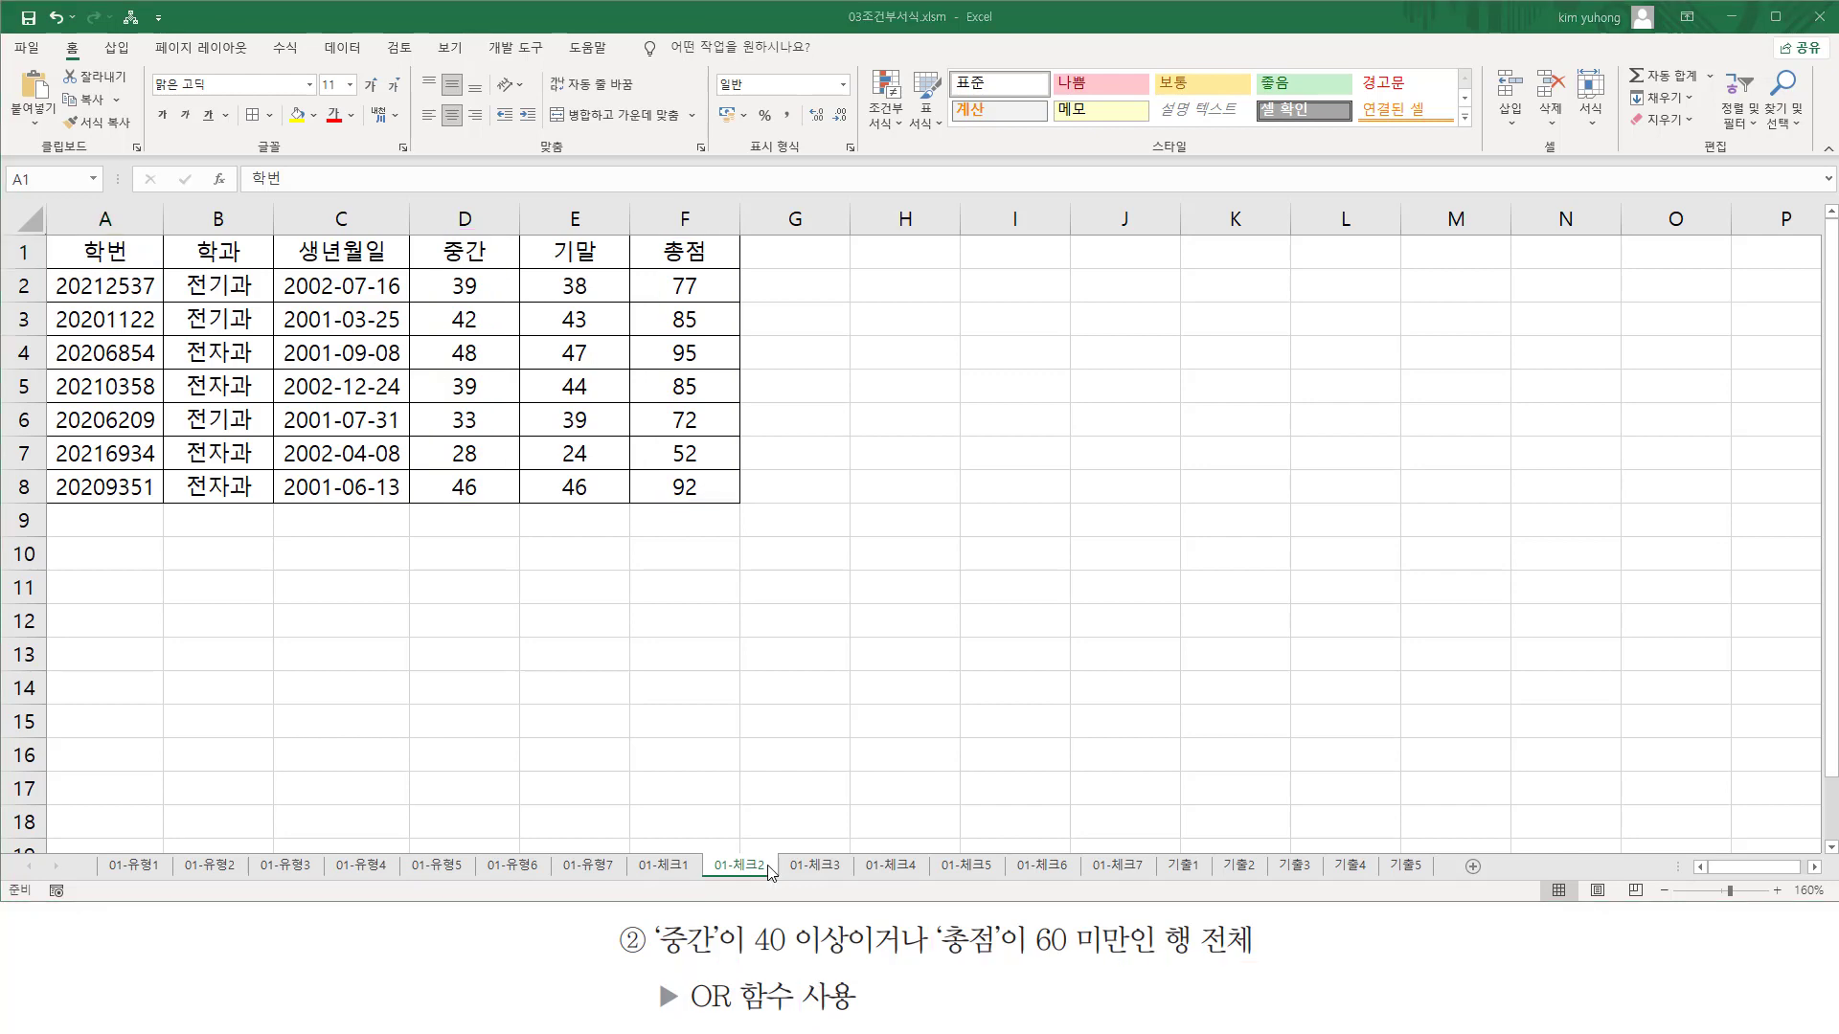
- Select the data rows A2:F8 and start a new conditional formatting rule that uses a formula to determine the cells
{"action": "left_click", "coordinate": [107, 291]}
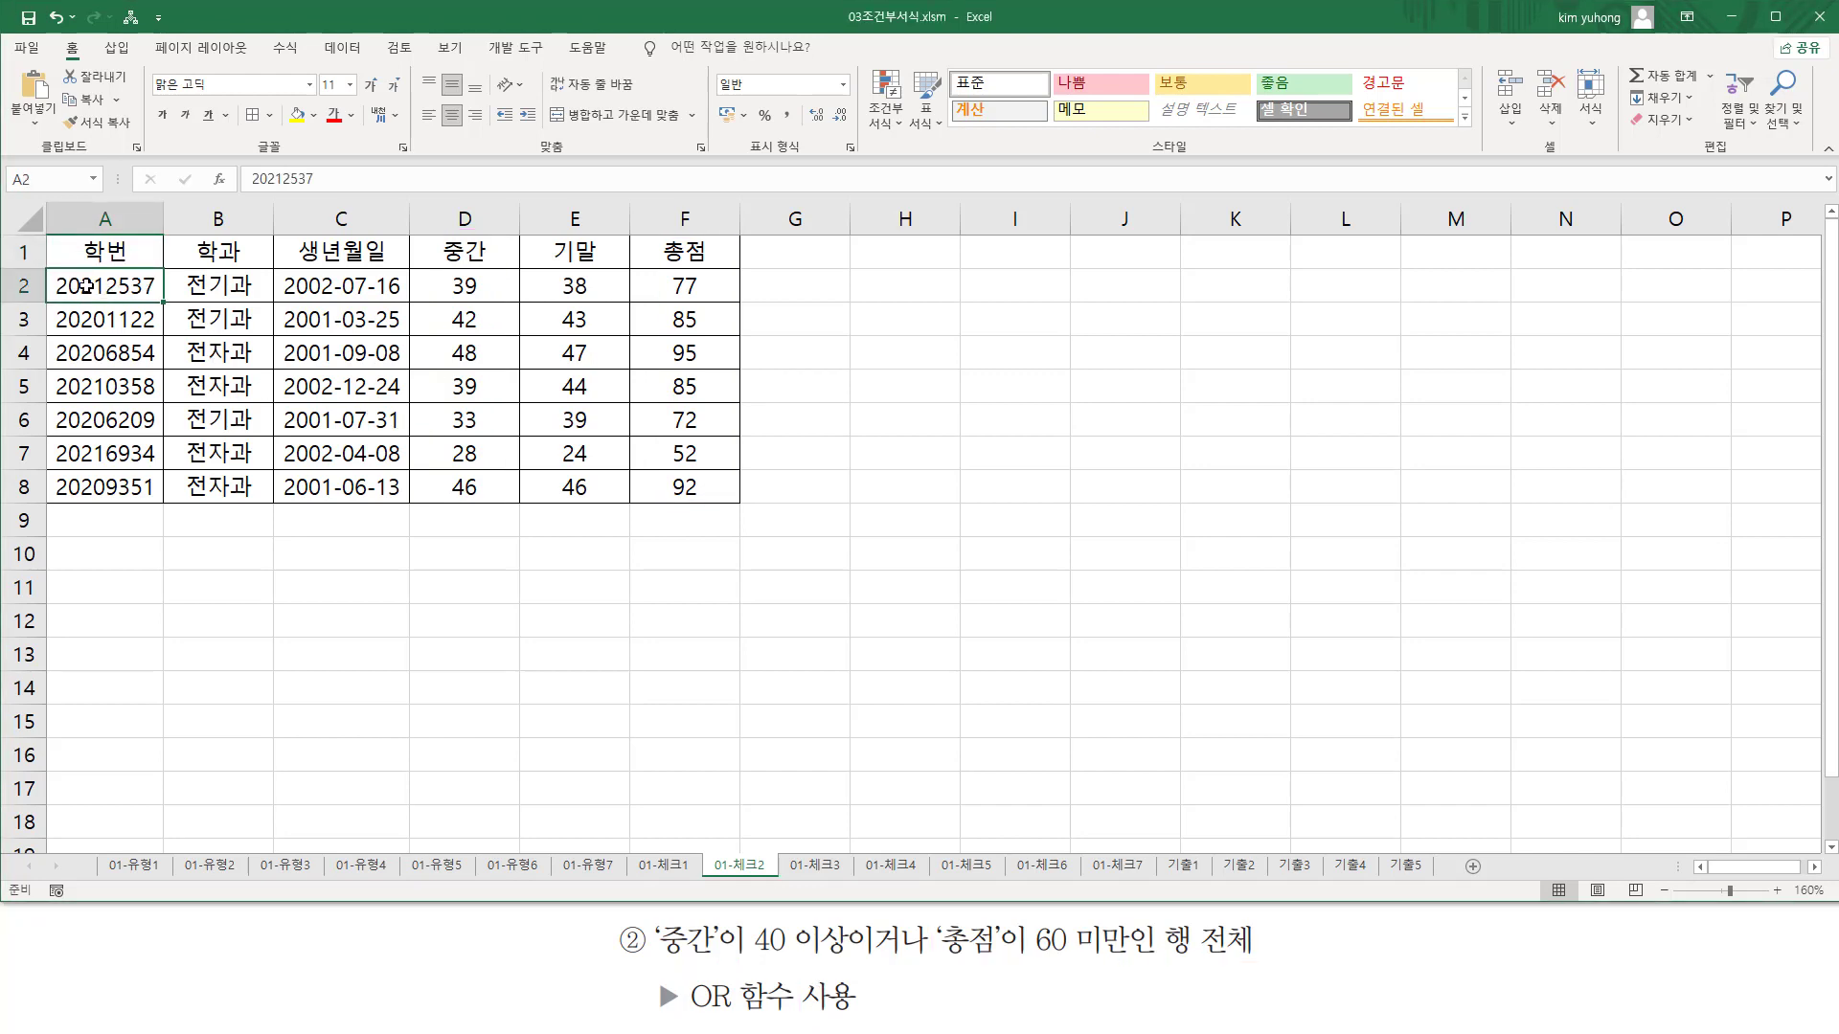
{"action": "mouse_move", "coordinate": [85, 286]}
{"action": "left_mouse_down"}
{"action": "mouse_move", "coordinate": [479, 353]}
{"action": "mouse_move", "coordinate": [603, 456]}
{"action": "mouse_move", "coordinate": [686, 486]}
{"action": "left_mouse_up"}
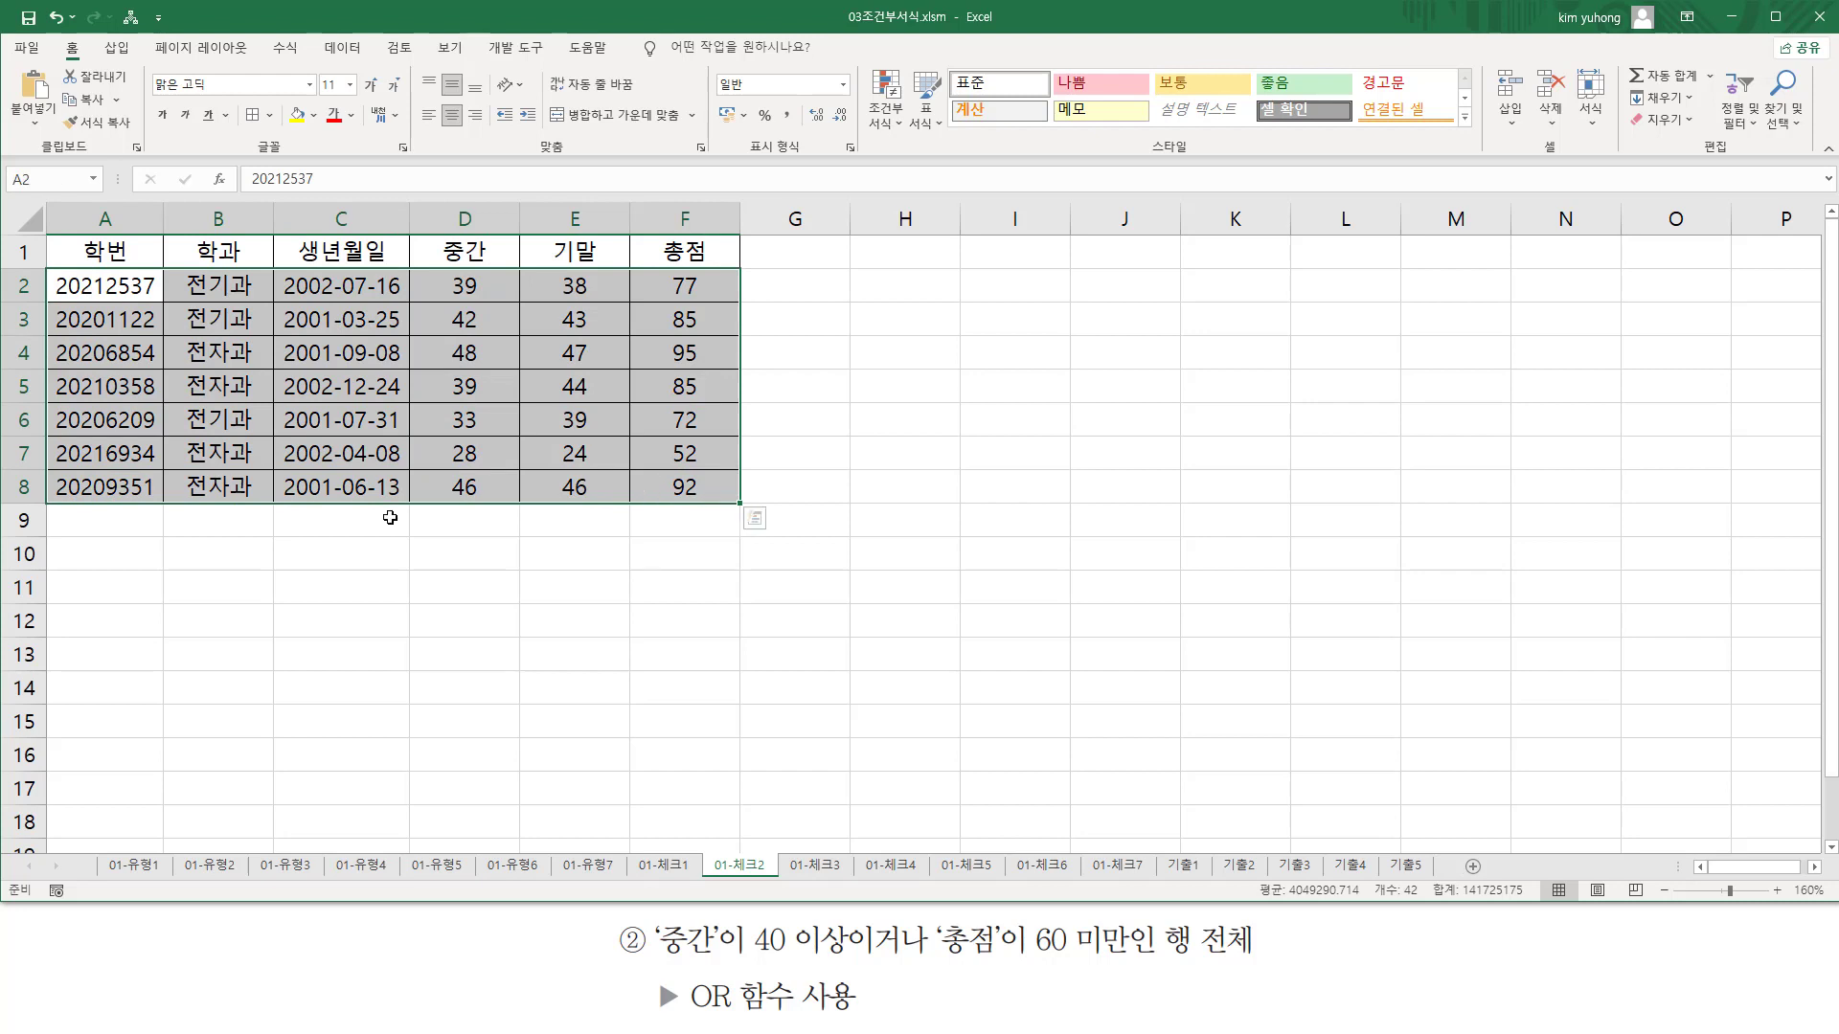
{"action": "left_click", "coordinate": [890, 125]}
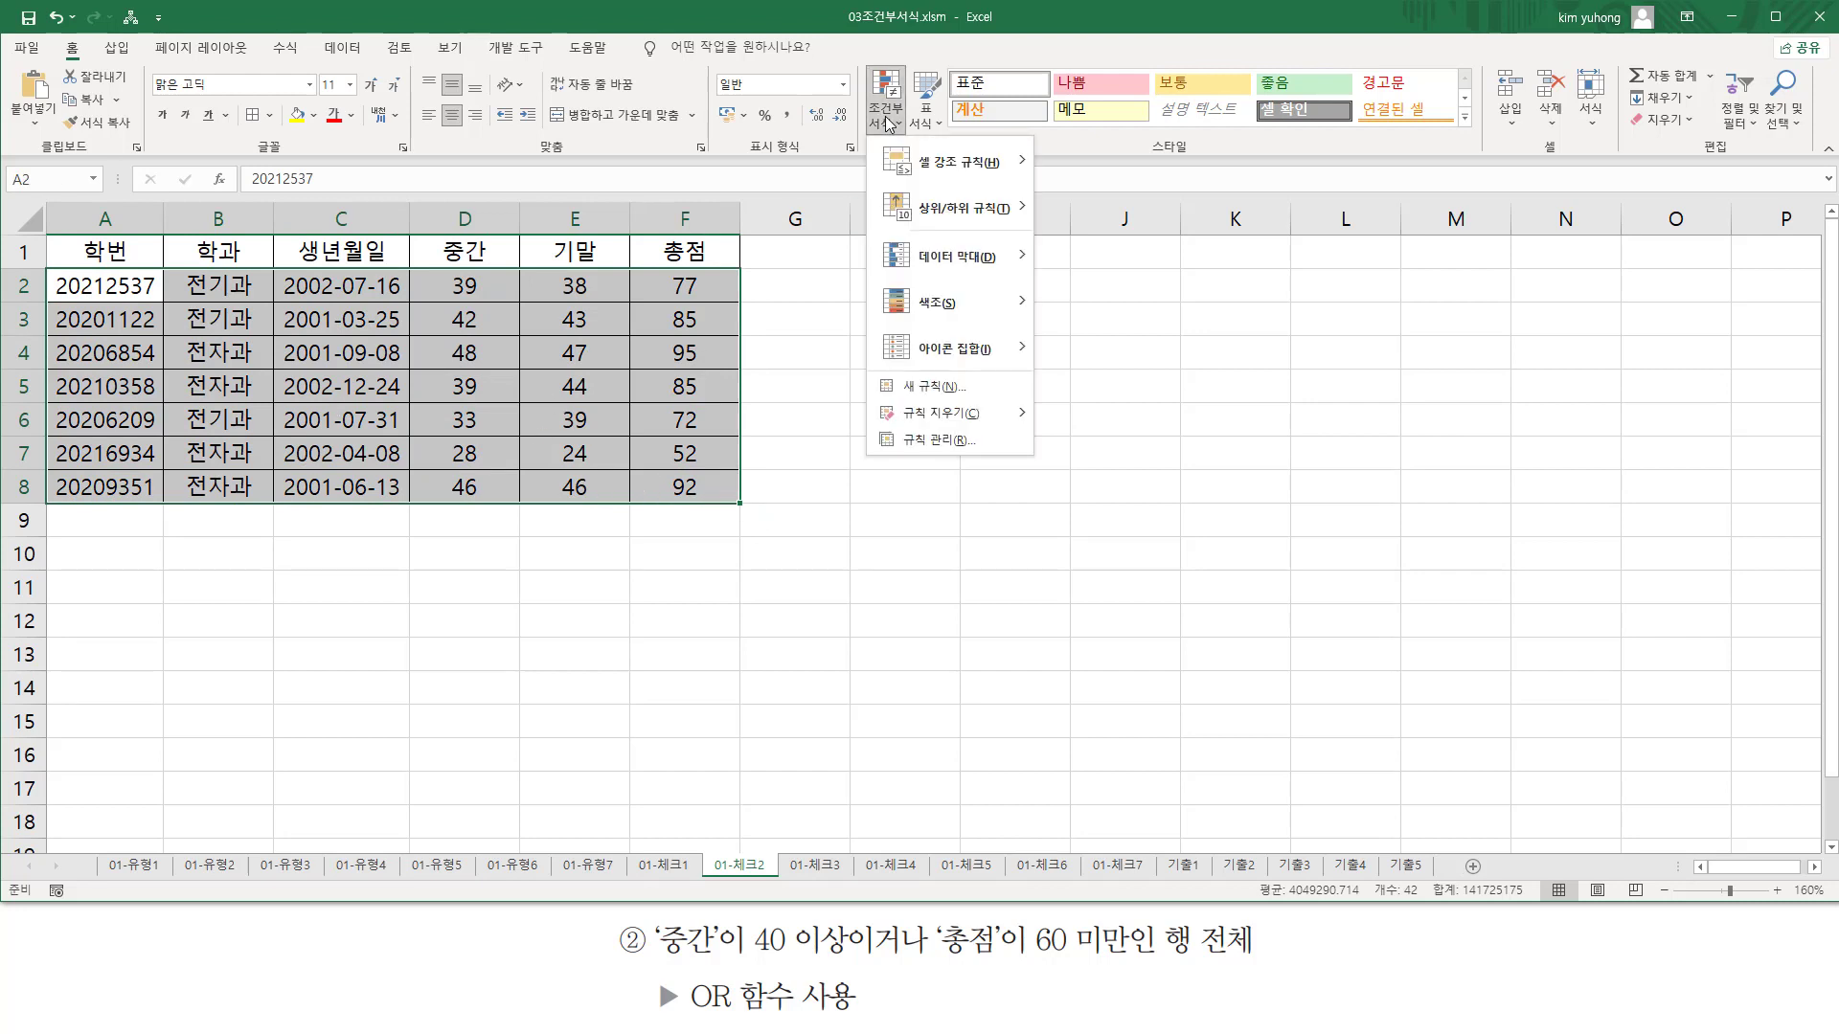
{"action": "left_click", "coordinate": [935, 388]}
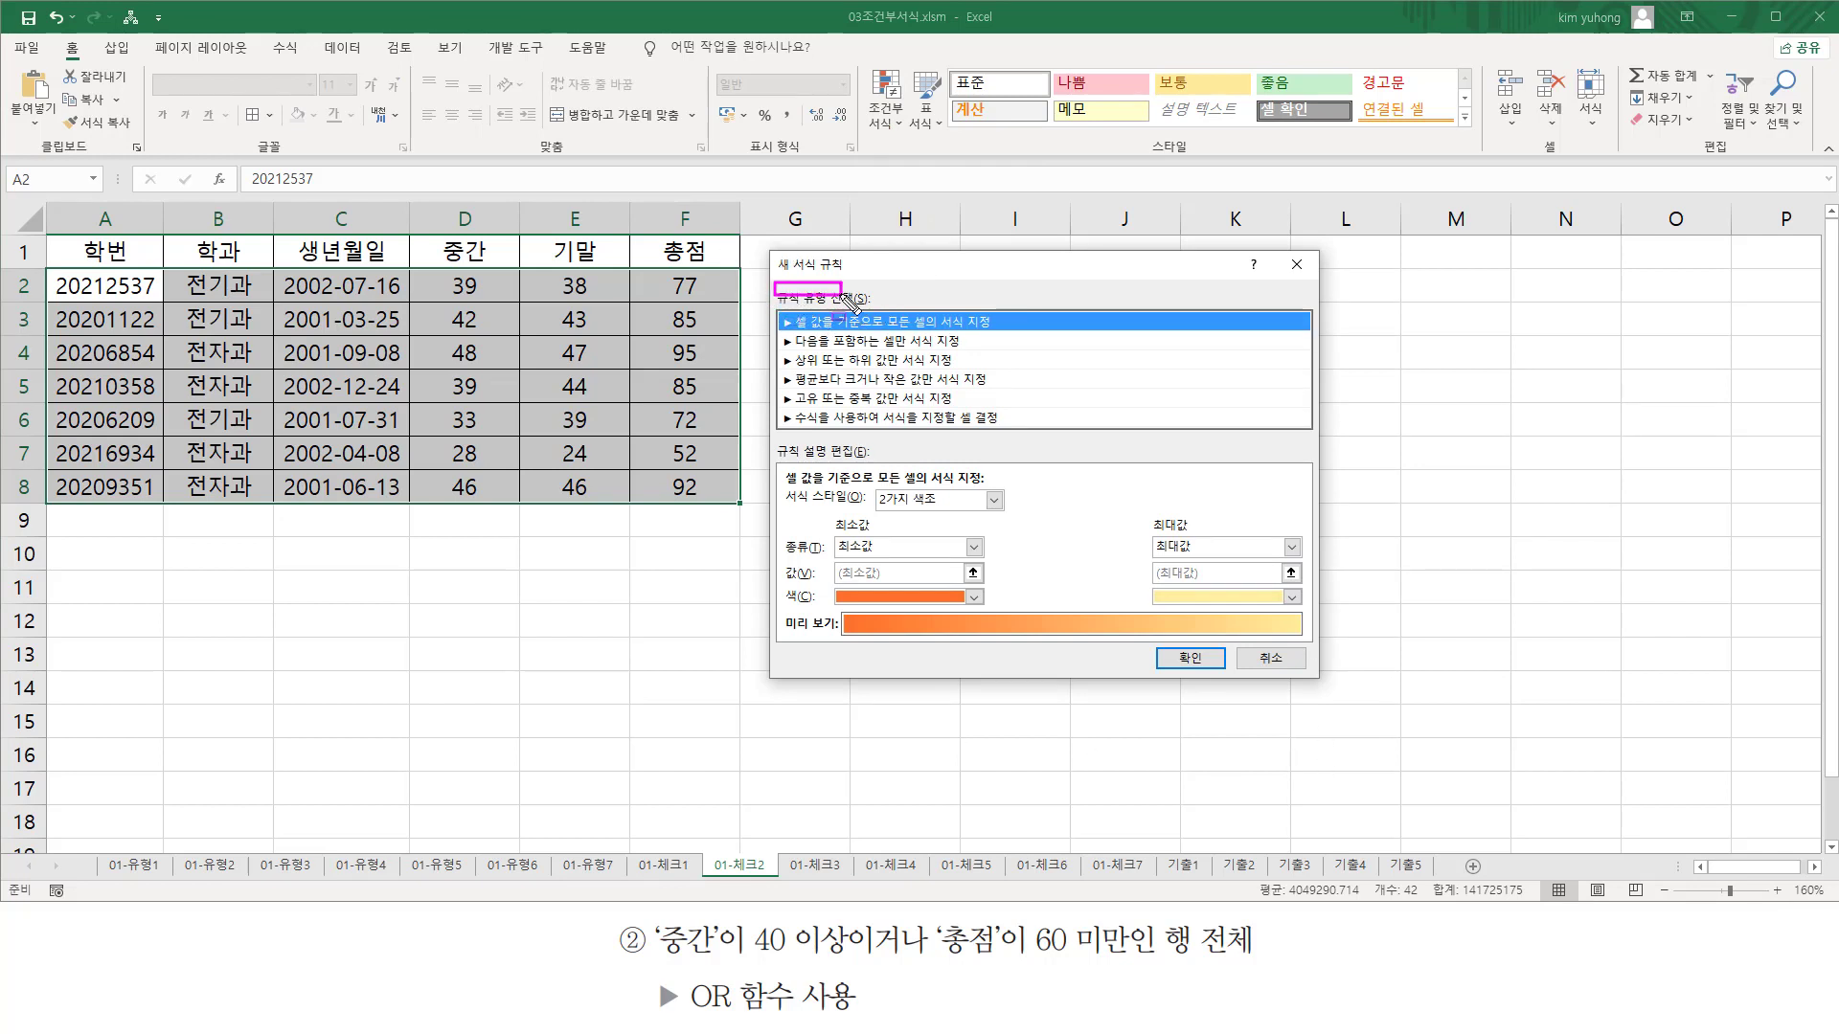
{"action": "left_click_drag", "start_coordinate": [775, 403], "coordinate": [1011, 433]}
{"action": "left_click", "coordinate": [953, 418]}
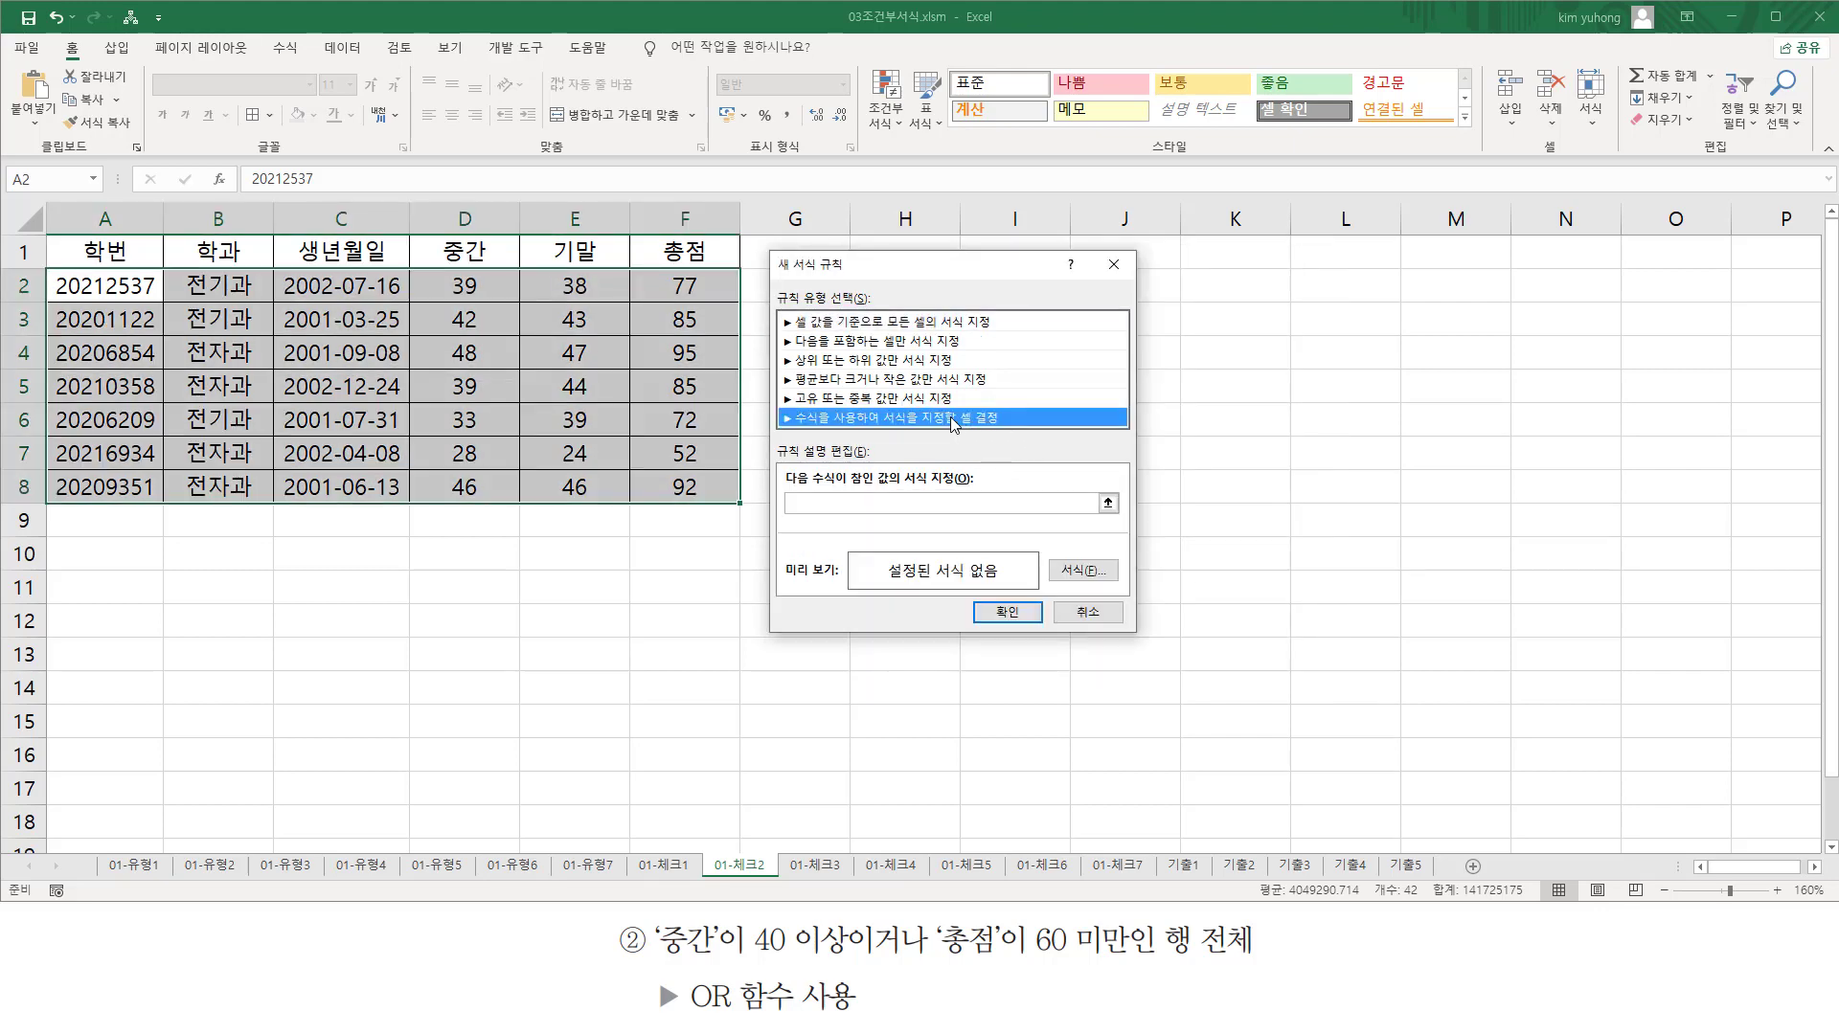
- Enter =or($D2>=40,$F2<60) as the rule's formula, fixing only the columns of the 중간 and 총점 references
{"action": "left_click", "coordinate": [834, 500]}
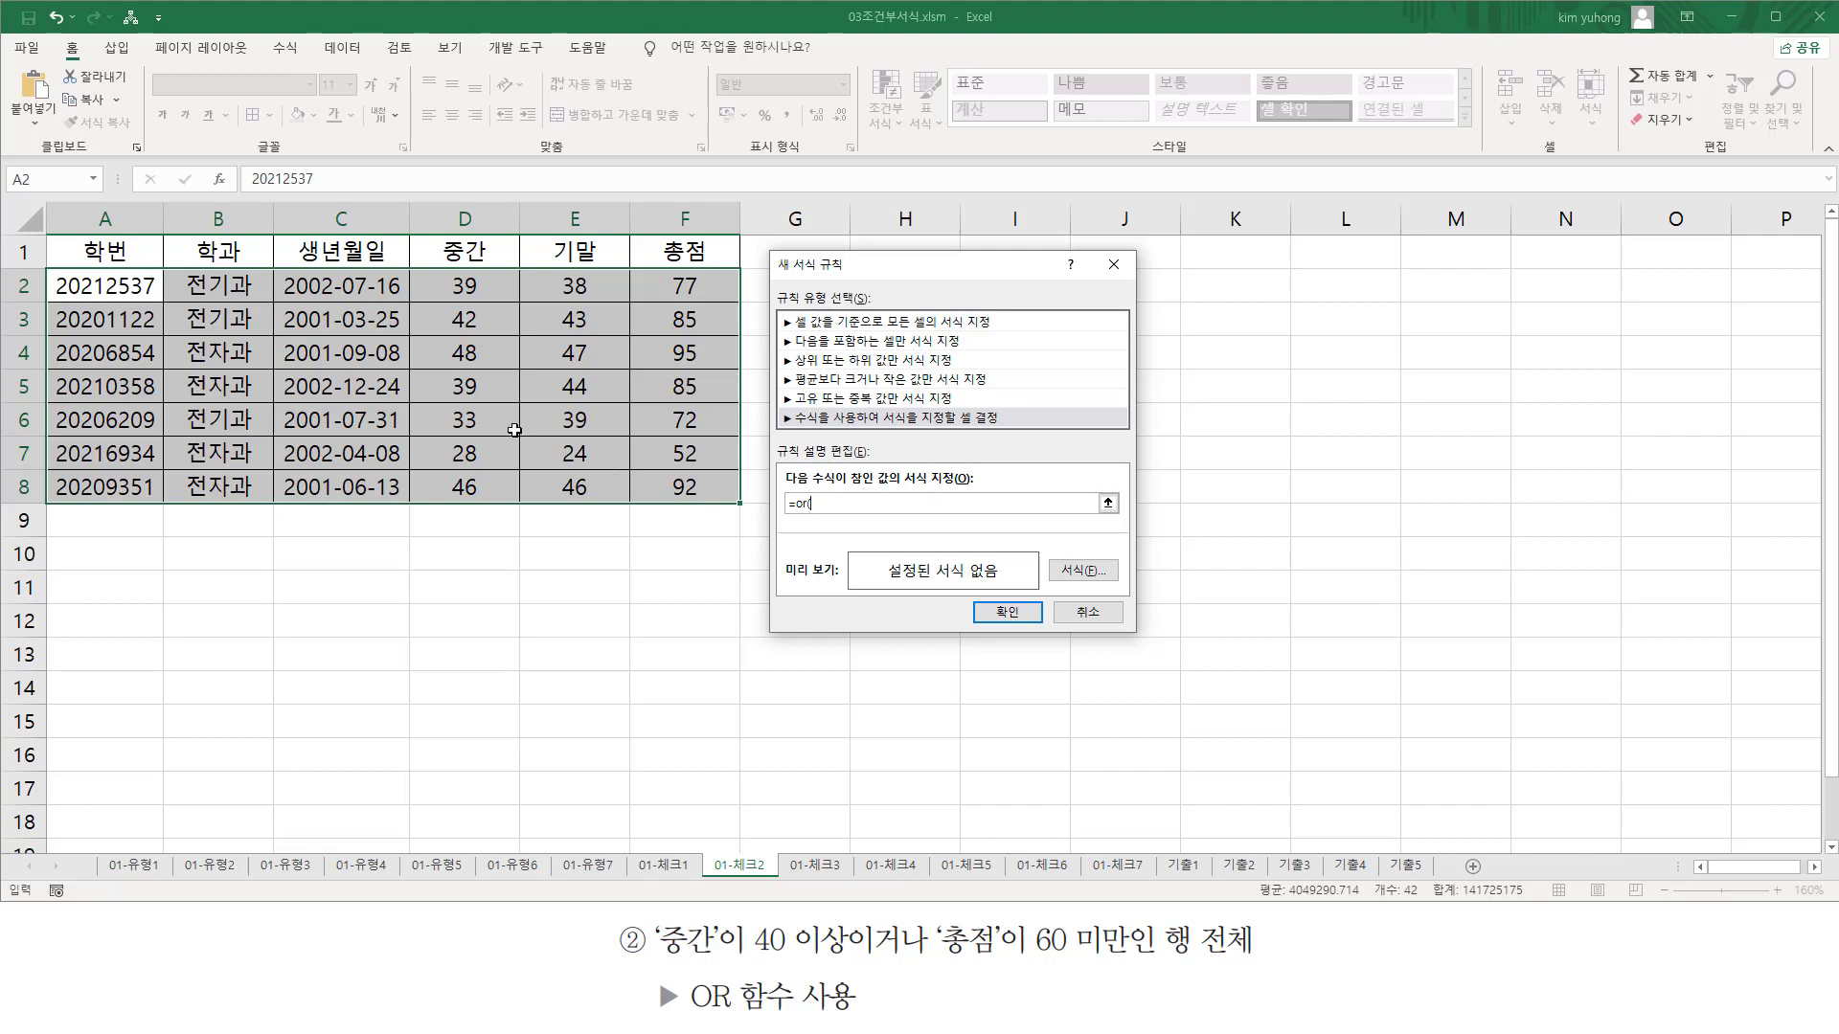
{"action": "left_click", "coordinate": [474, 284]}
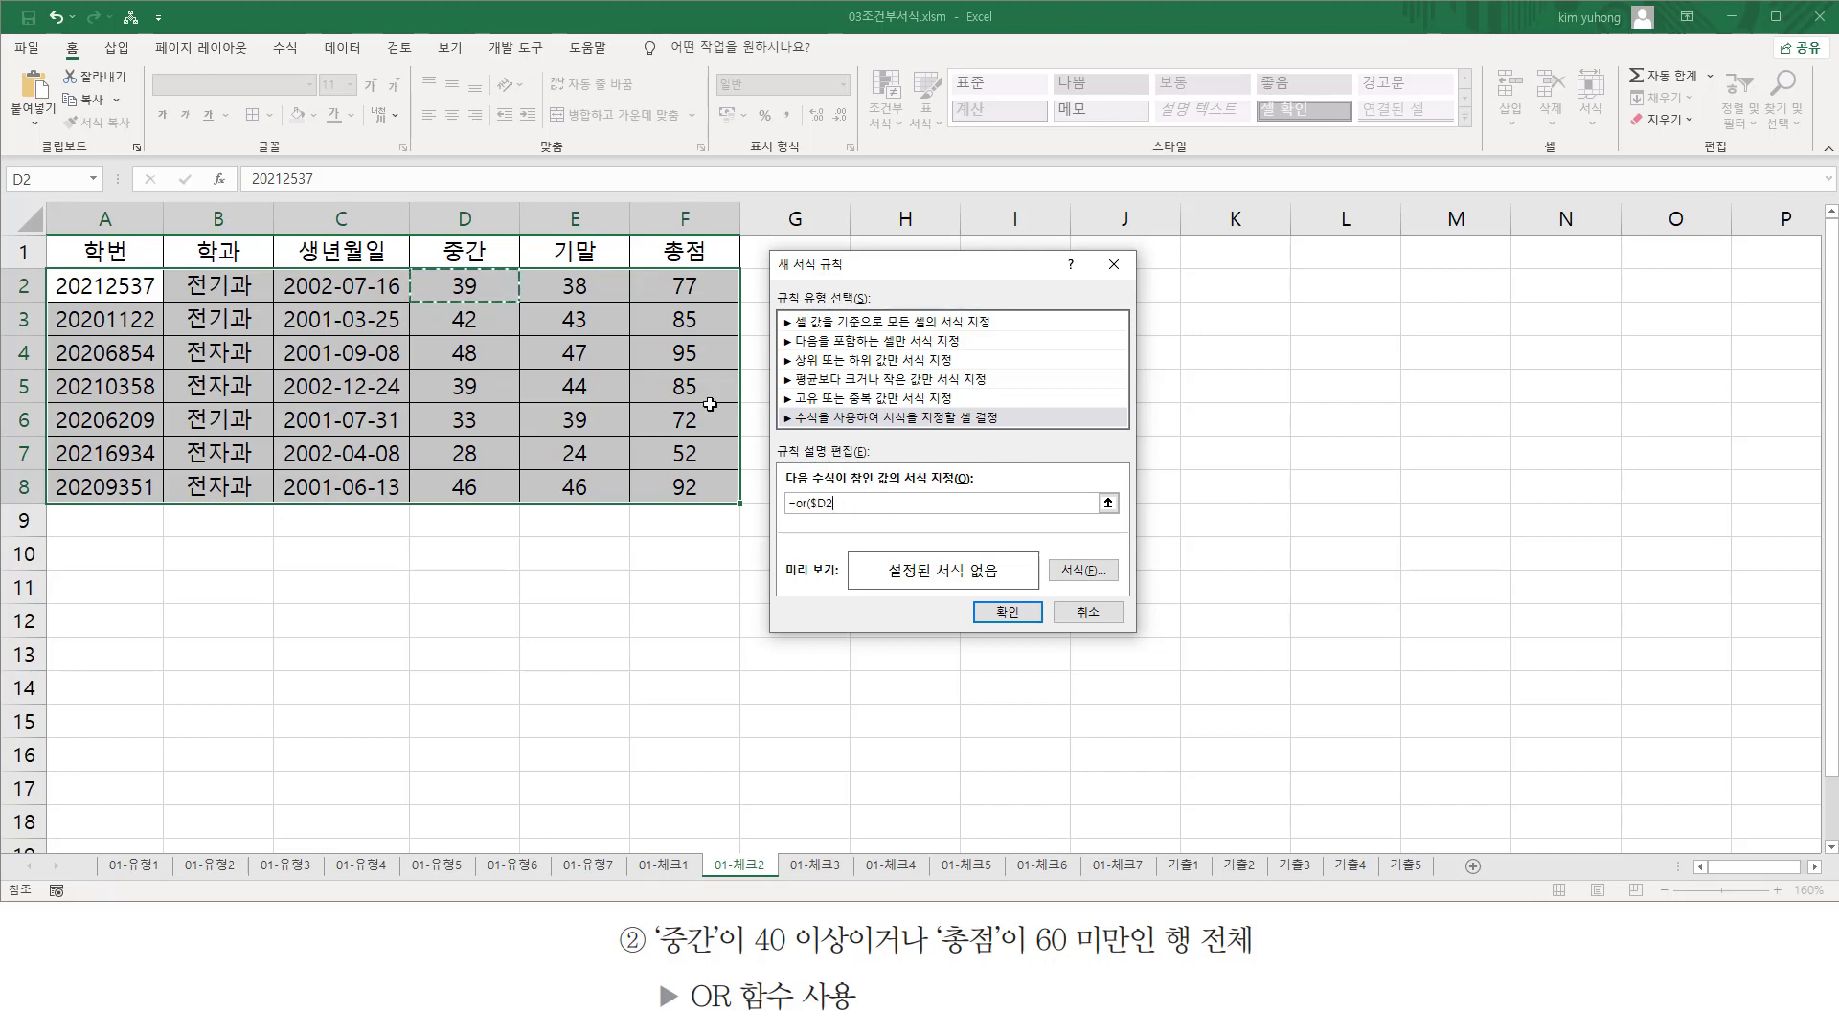
{"action": "left_click", "coordinate": [842, 508]}
{"action": "type", "text": ">=40,"}
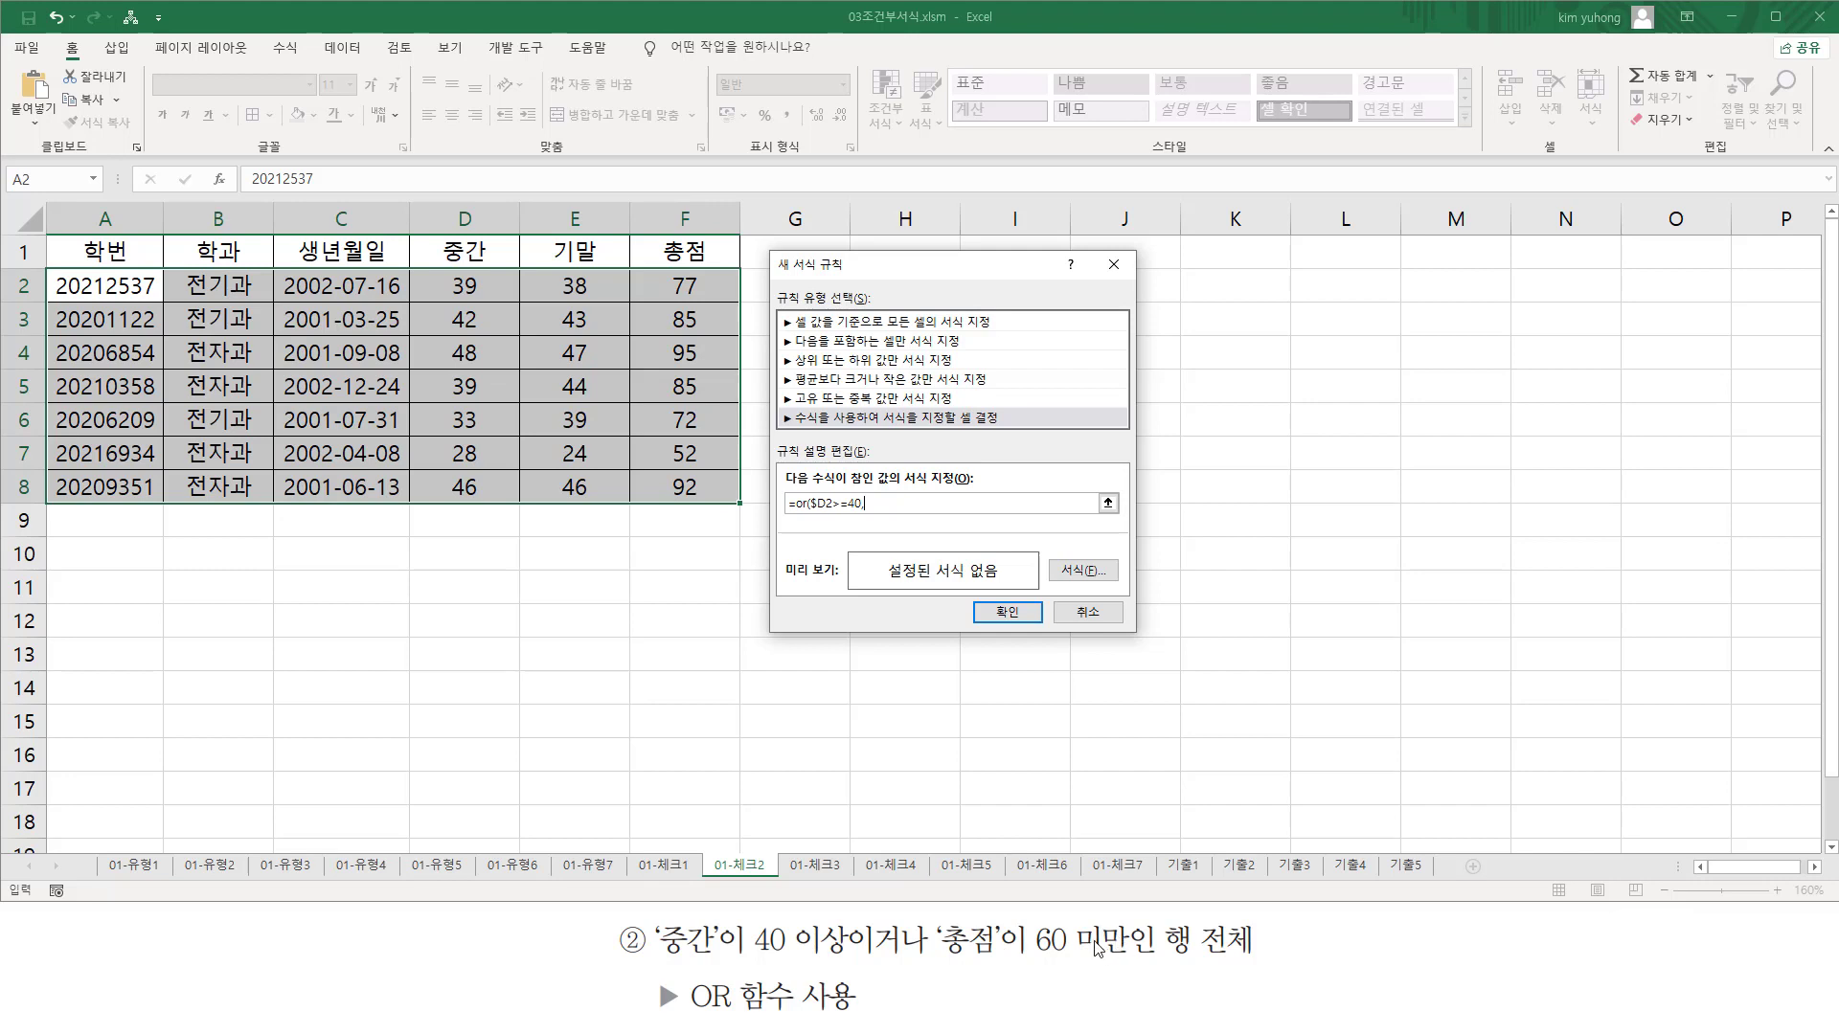
{"action": "left_click", "coordinate": [690, 282]}
{"action": "type", "text": "<60"}
{"action": "left_click_drag", "start_coordinate": [812, 513], "coordinate": [907, 512]}
{"action": "mouse_move", "coordinate": [782, 483]}
{"action": "left_mouse_down"}
{"action": "mouse_move", "coordinate": [822, 522]}
{"action": "mouse_move", "coordinate": [914, 522]}
{"action": "left_mouse_up"}
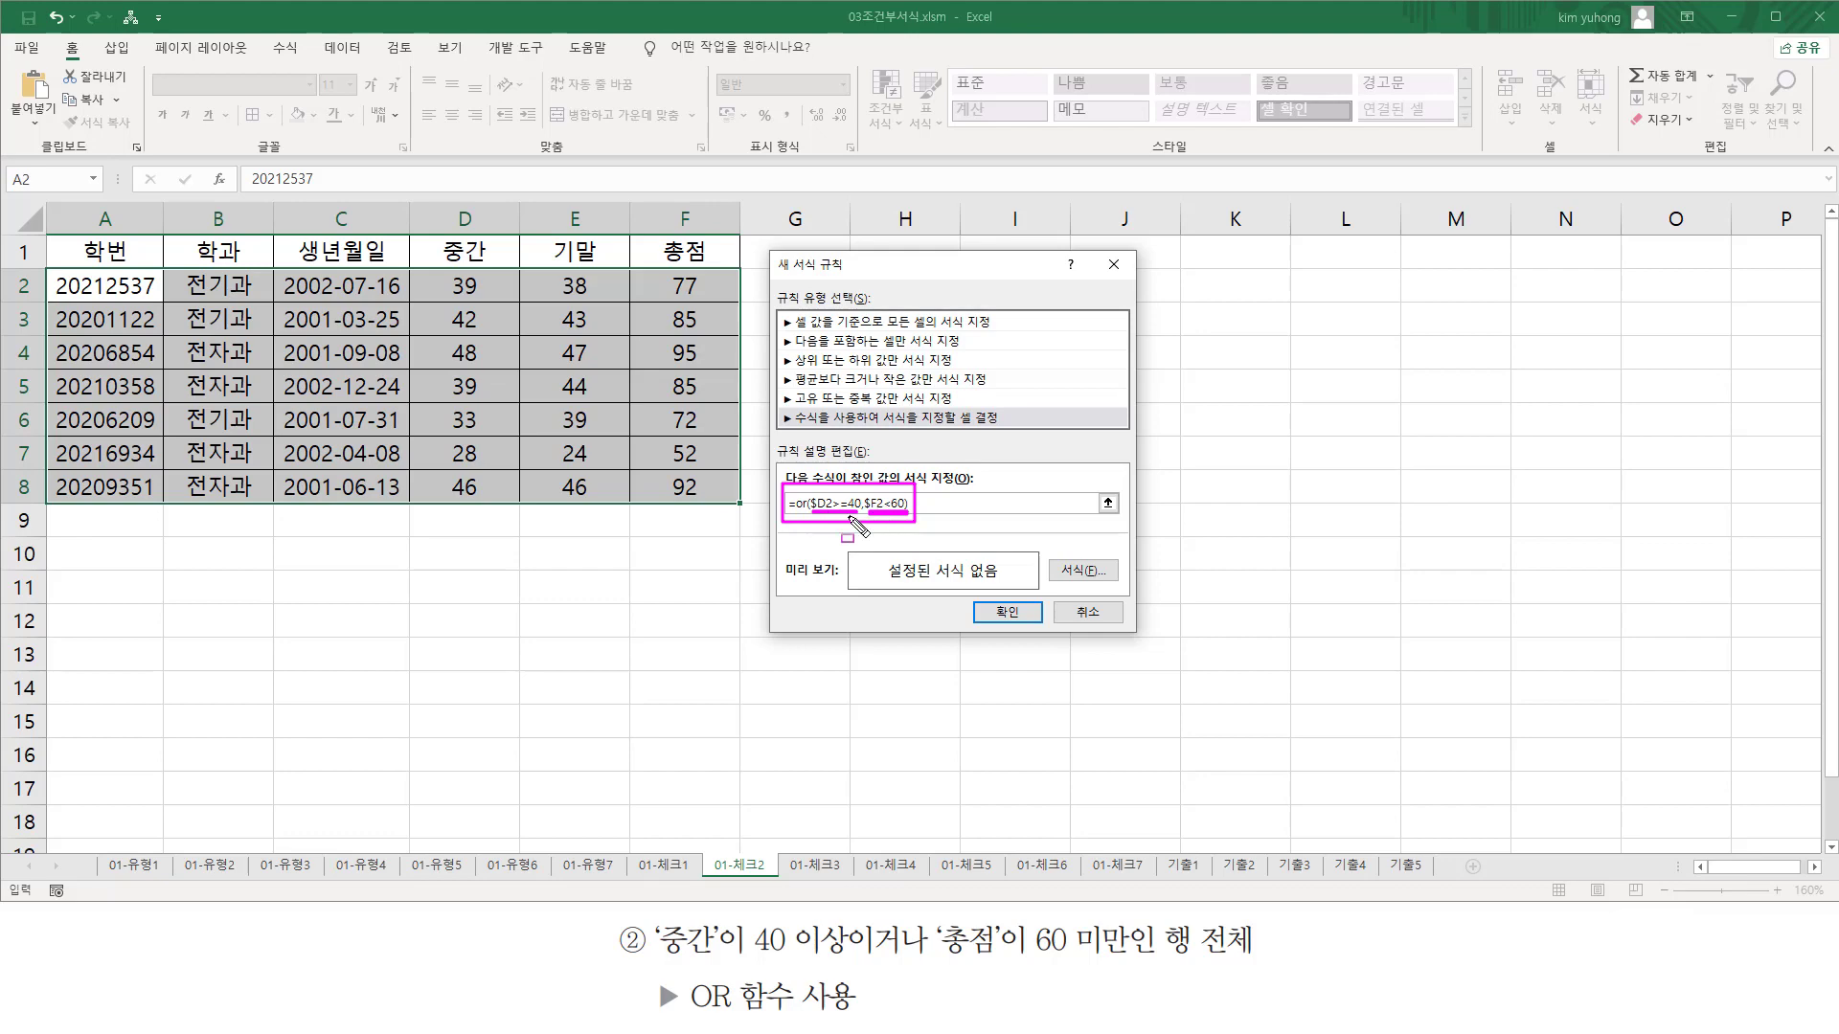
{"action": "key", "text": "Escape"}
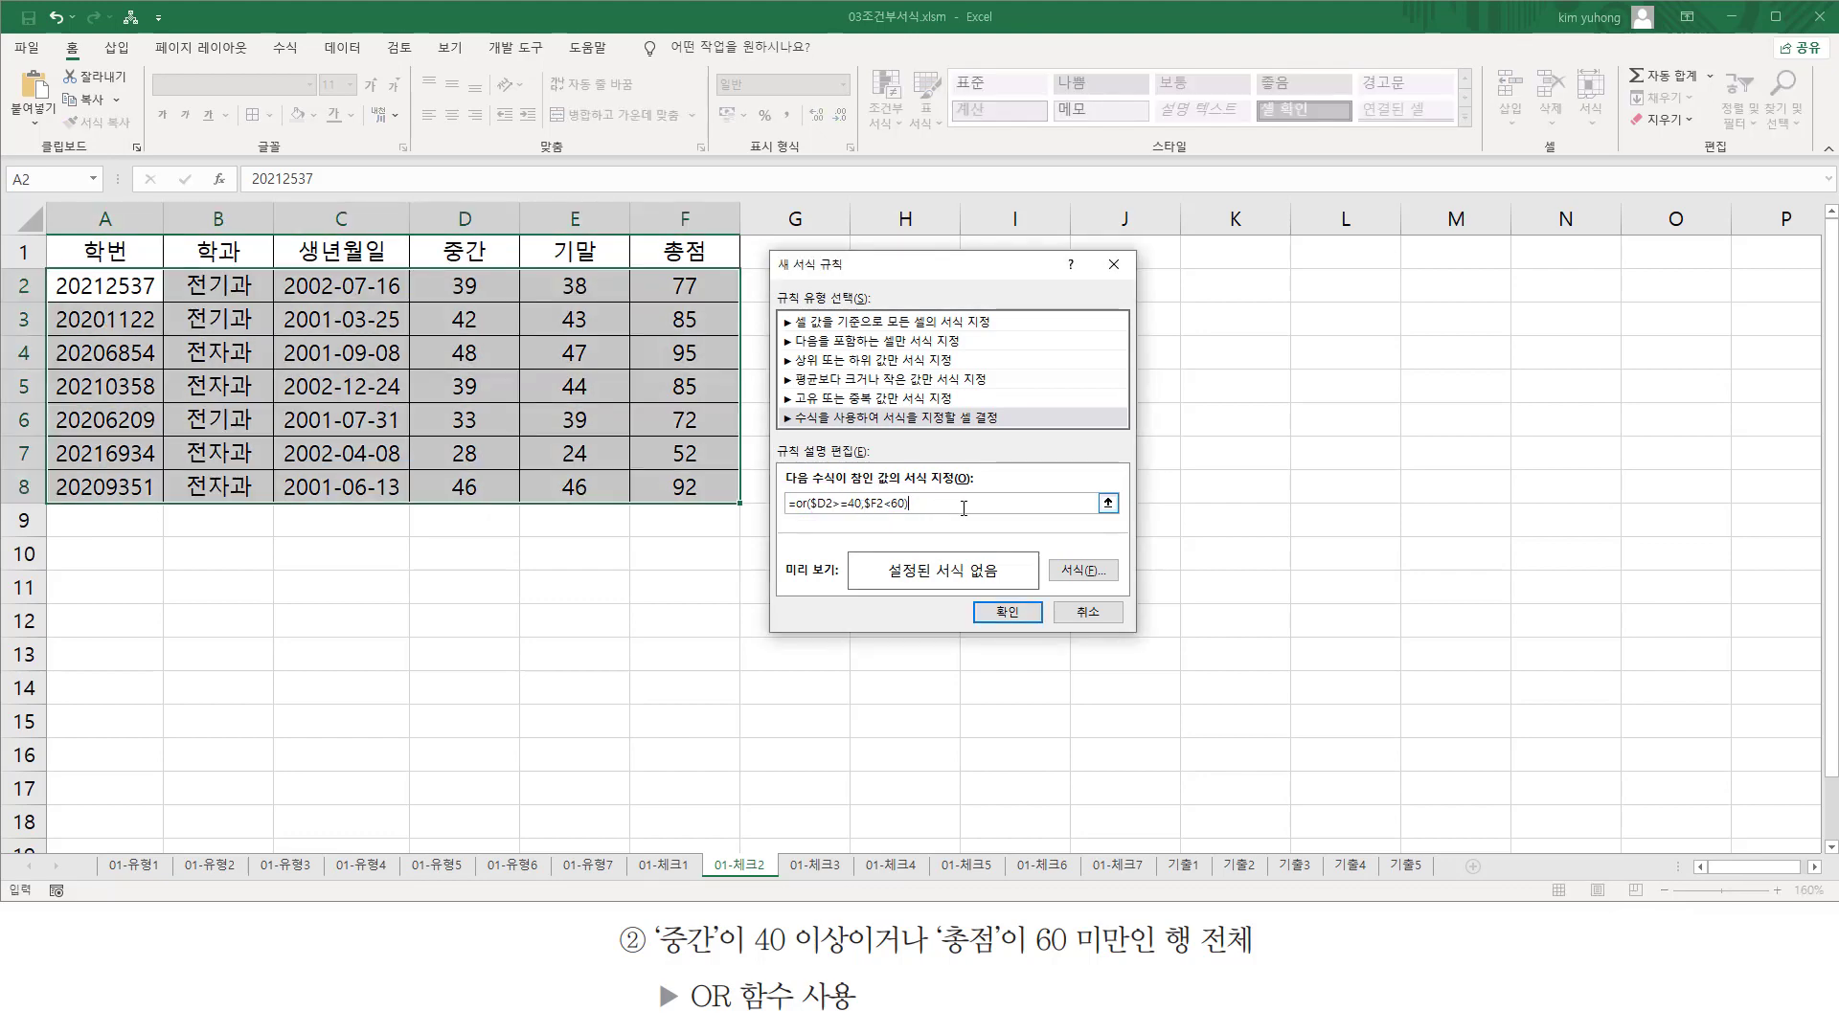
- Give the OR rule a yellow background fill and apply it to the selected table rows
{"action": "left_click", "coordinate": [1071, 571]}
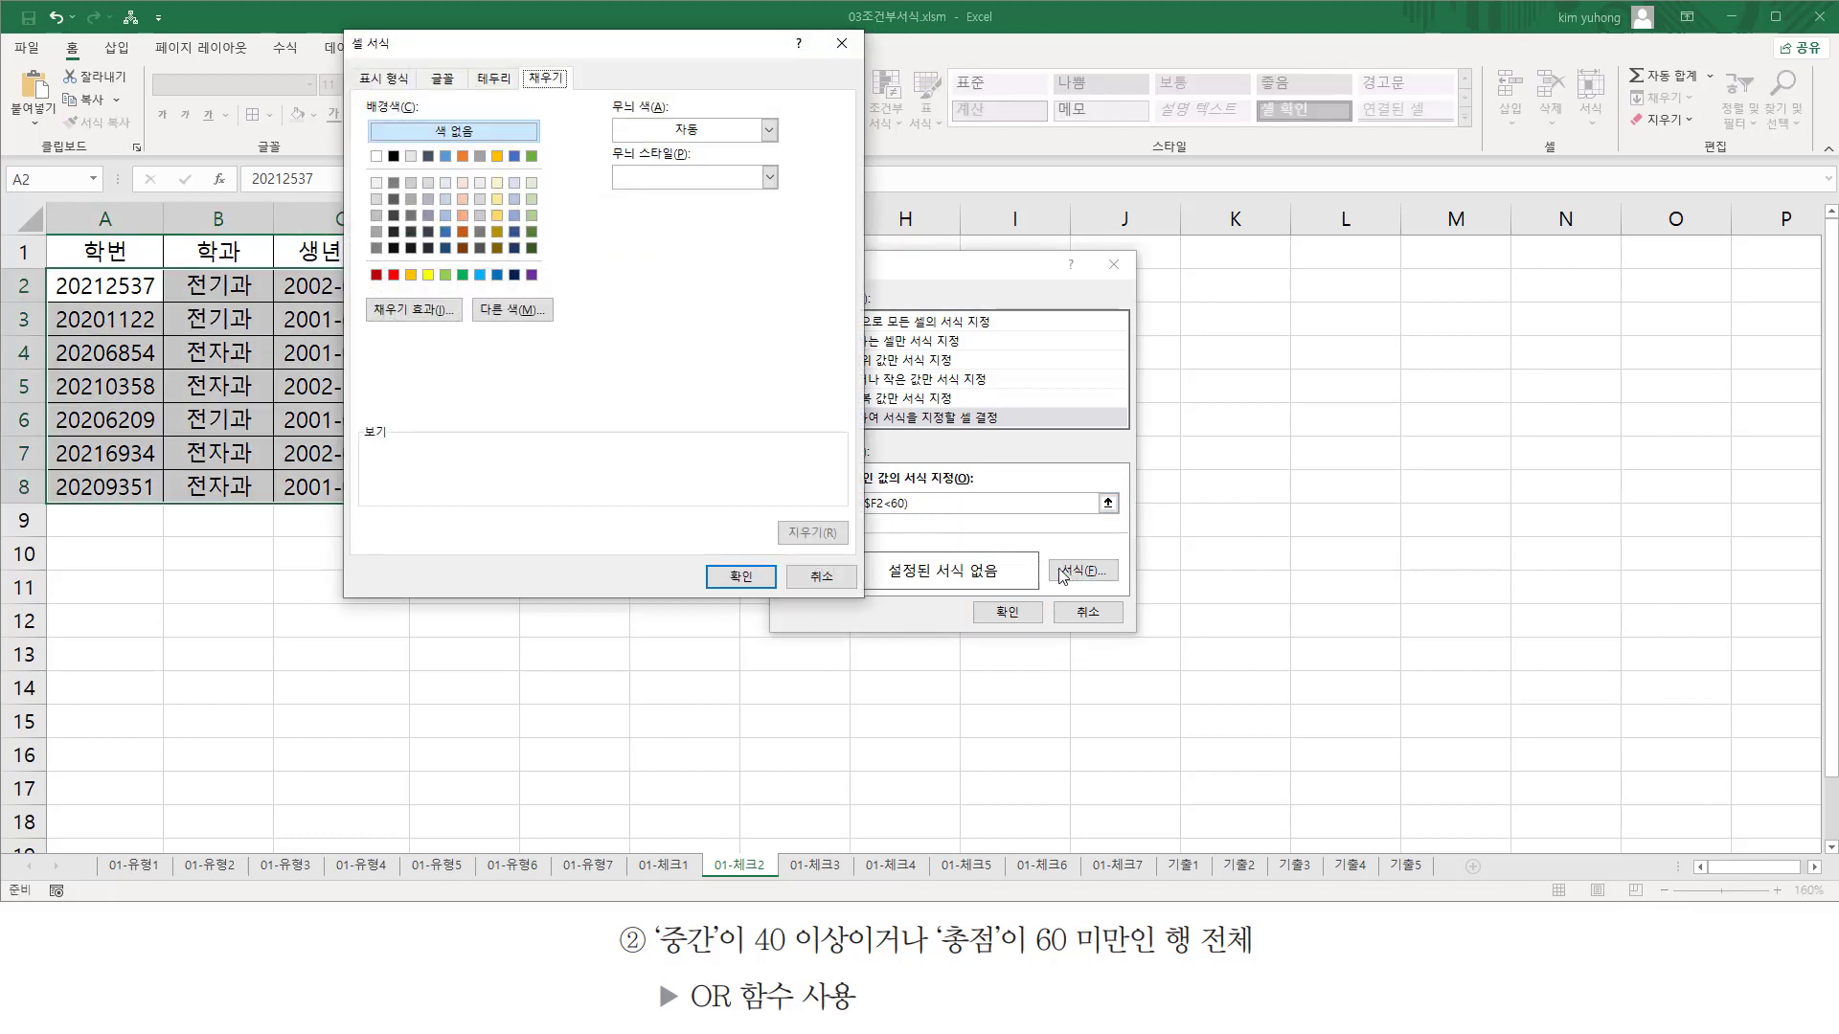
{"action": "left_click", "coordinate": [428, 276]}
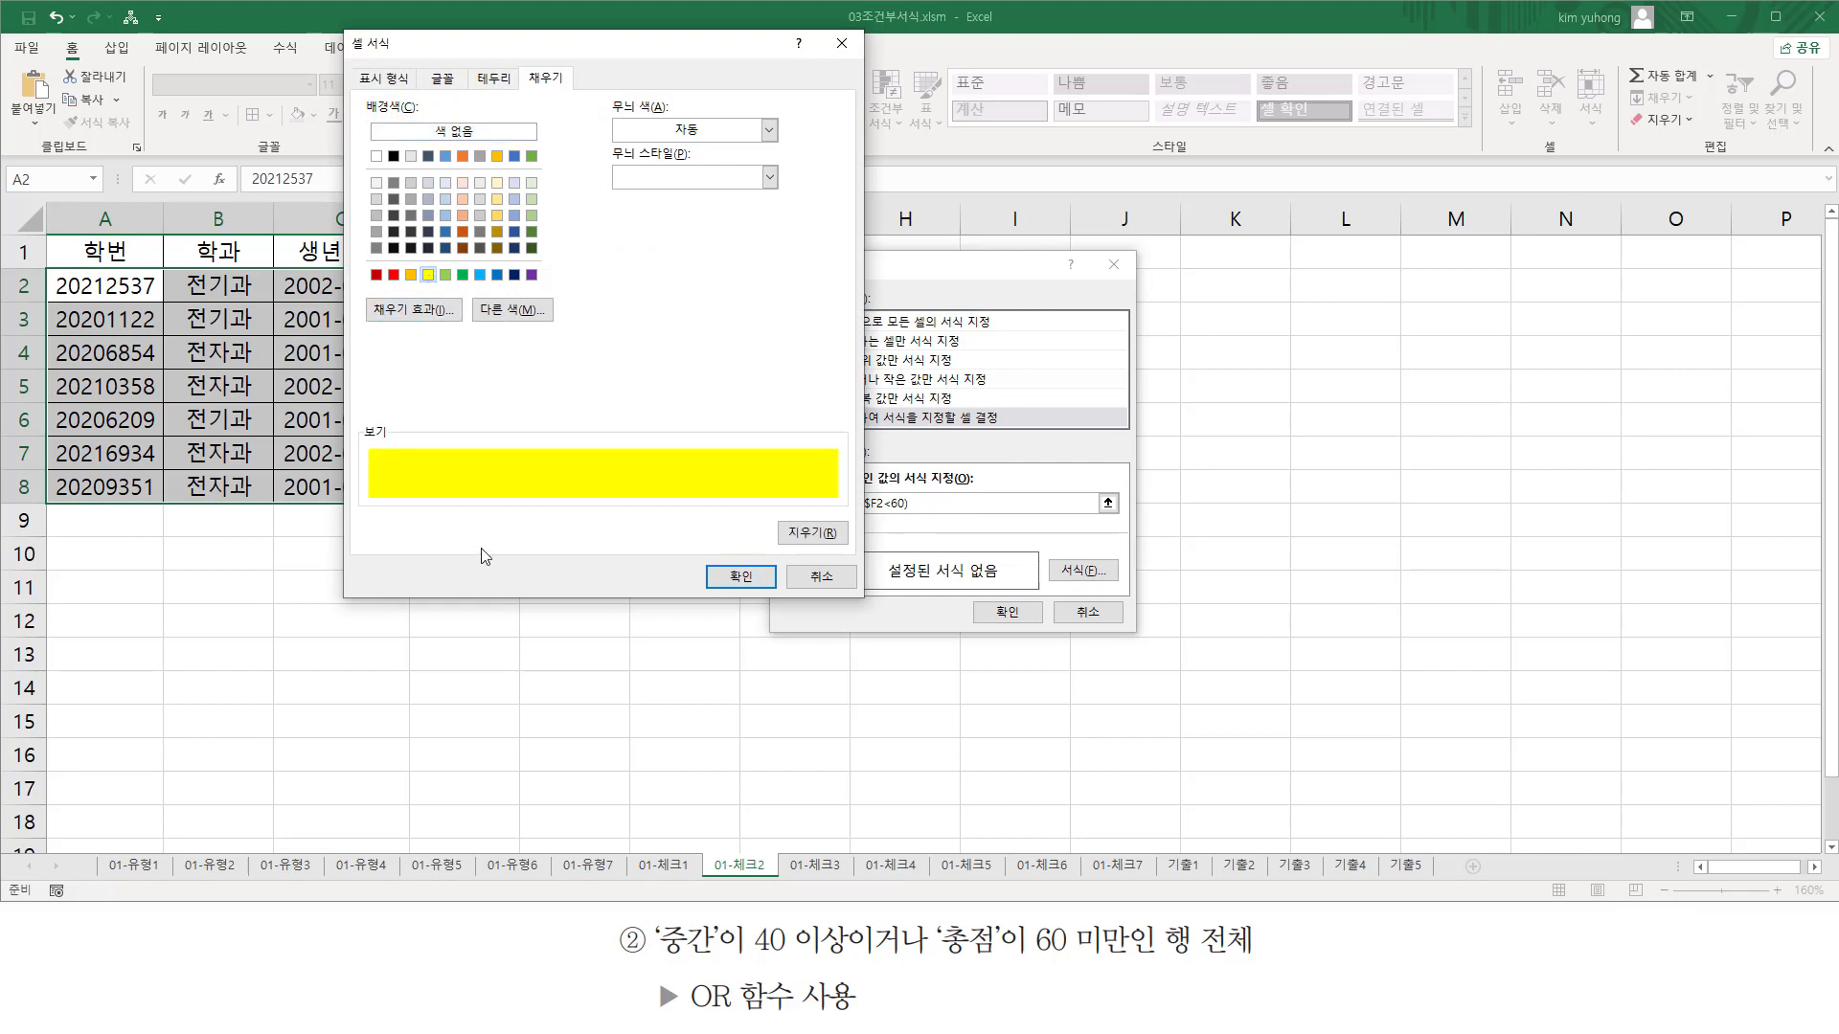
{"action": "left_click", "coordinate": [738, 576]}
{"action": "left_click", "coordinate": [1017, 615]}
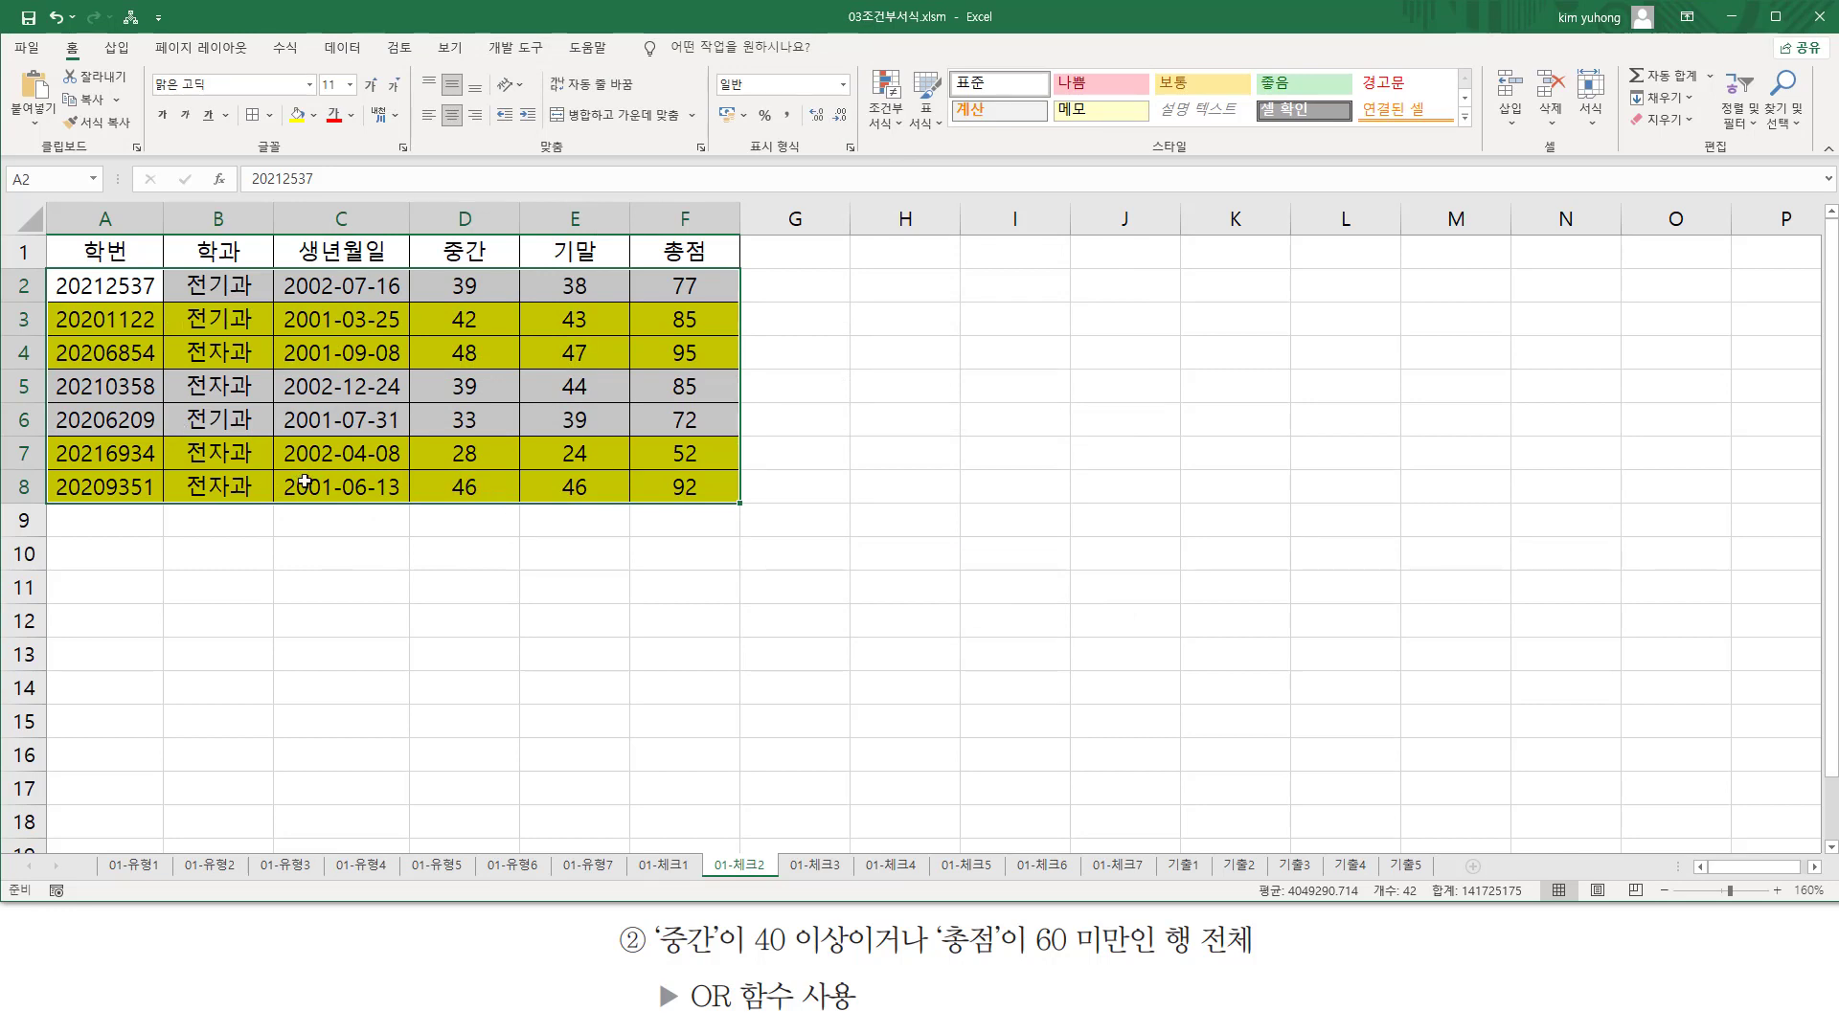
{"action": "left_click", "coordinate": [287, 553]}
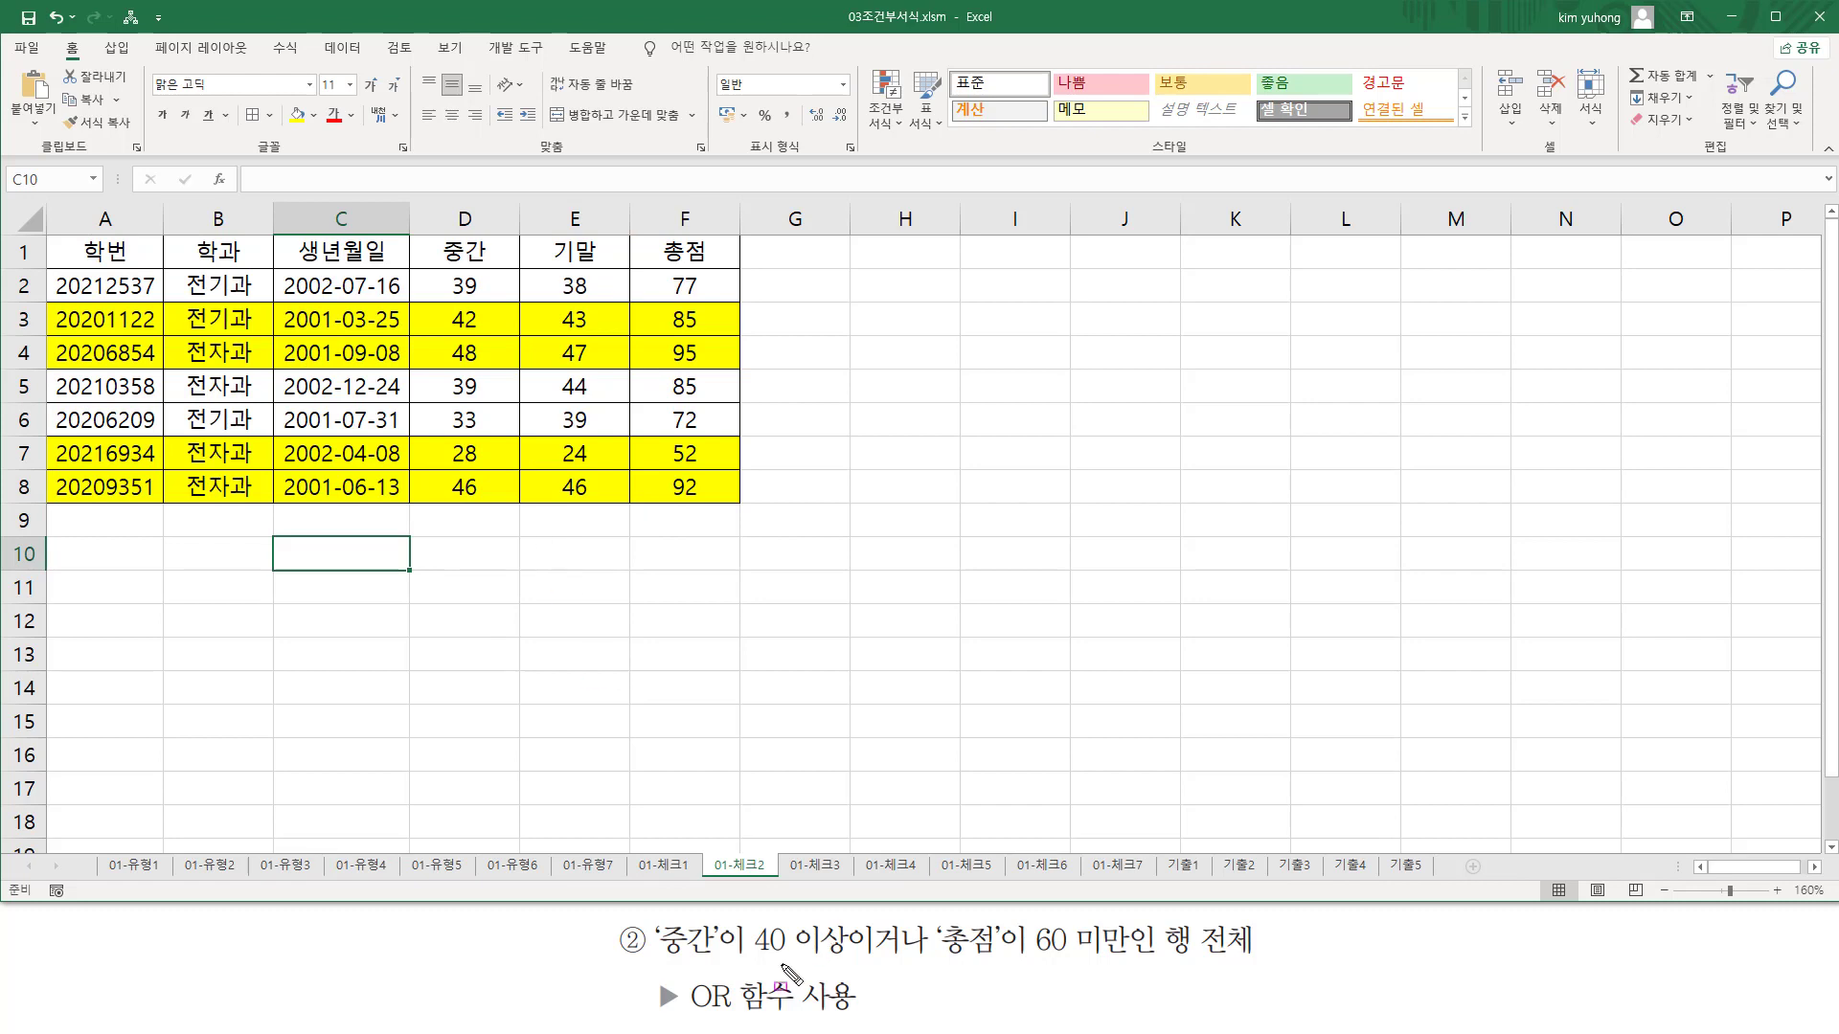
- Check the 중간 and 총점 values of highlighted and unhighlighted rows against the conditions 중간 at least 40 or 총점 below 60
{"action": "mouse_move", "coordinate": [653, 958]}
{"action": "left_mouse_down"}
{"action": "mouse_move", "coordinate": [862, 958]}
{"action": "mouse_move", "coordinate": [849, 916]}
{"action": "left_mouse_up"}
{"action": "left_click_drag", "start_coordinate": [438, 304], "coordinate": [489, 365]}
{"action": "left_click_drag", "start_coordinate": [454, 485], "coordinate": [487, 511]}
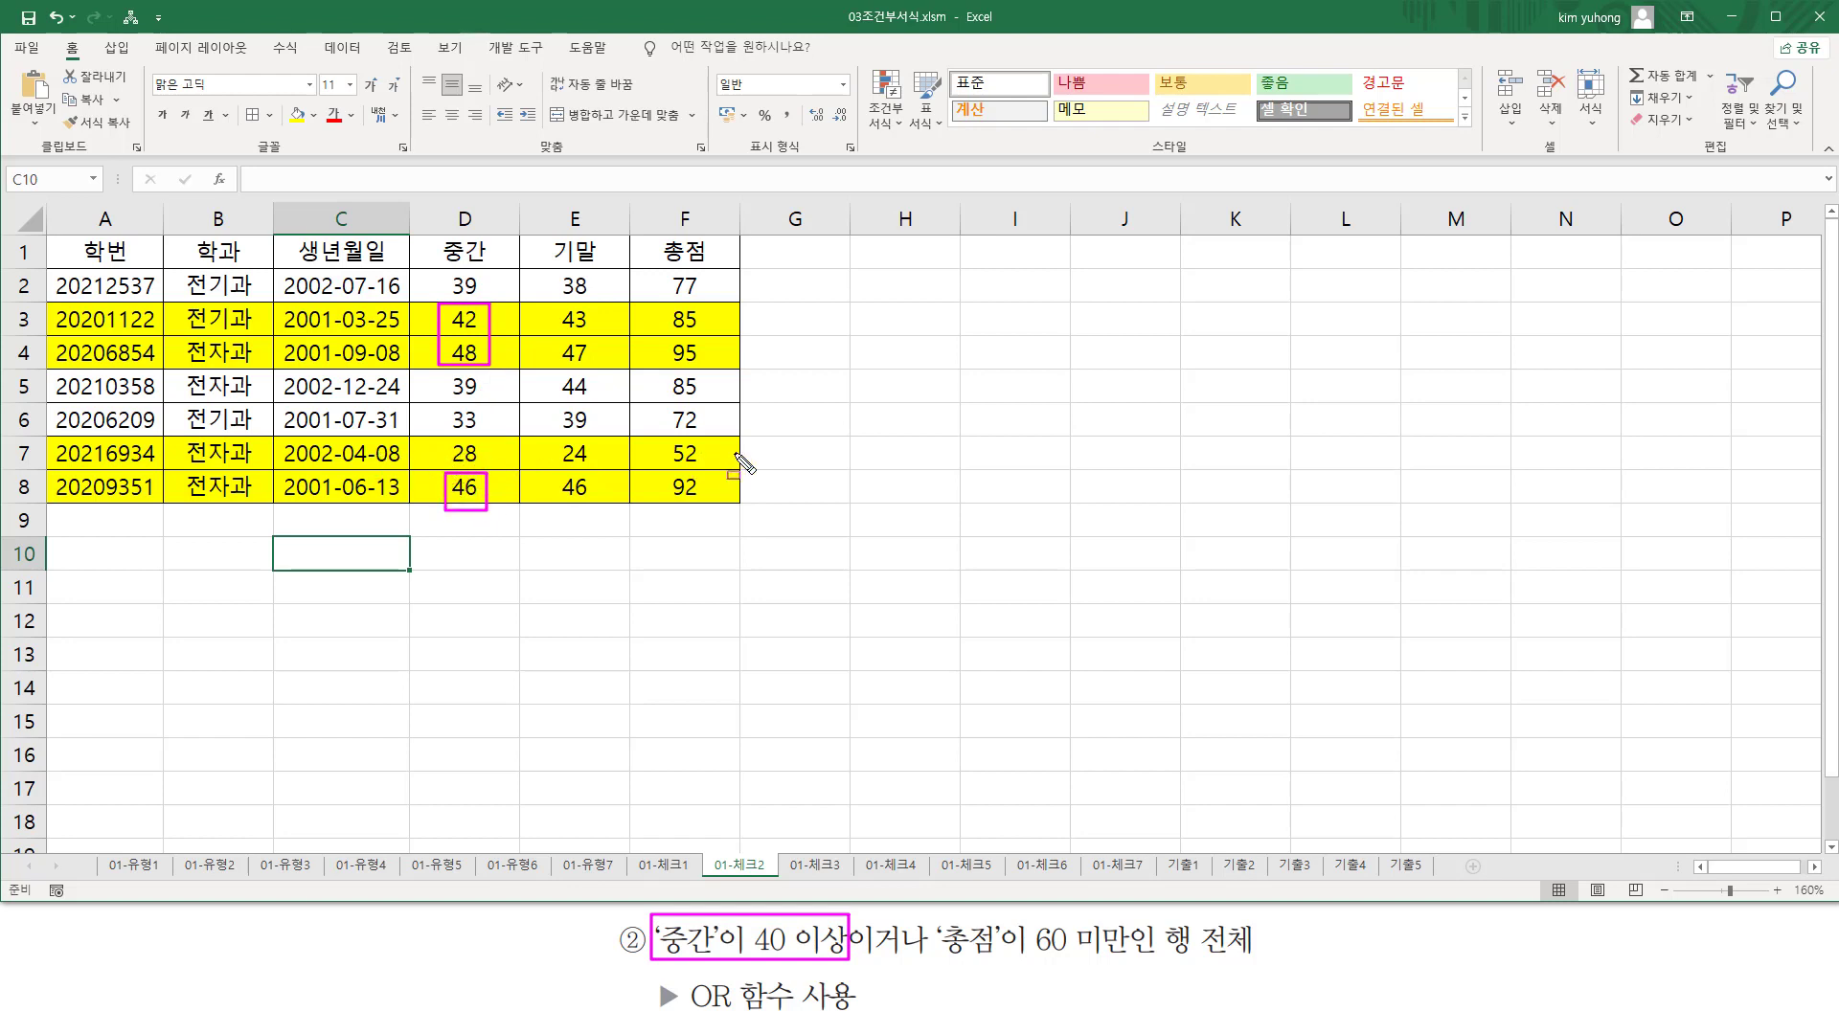
{"action": "left_click_drag", "start_coordinate": [738, 531], "coordinate": [749, 523]}
{"action": "left_click_drag", "start_coordinate": [935, 959], "coordinate": [1135, 958]}
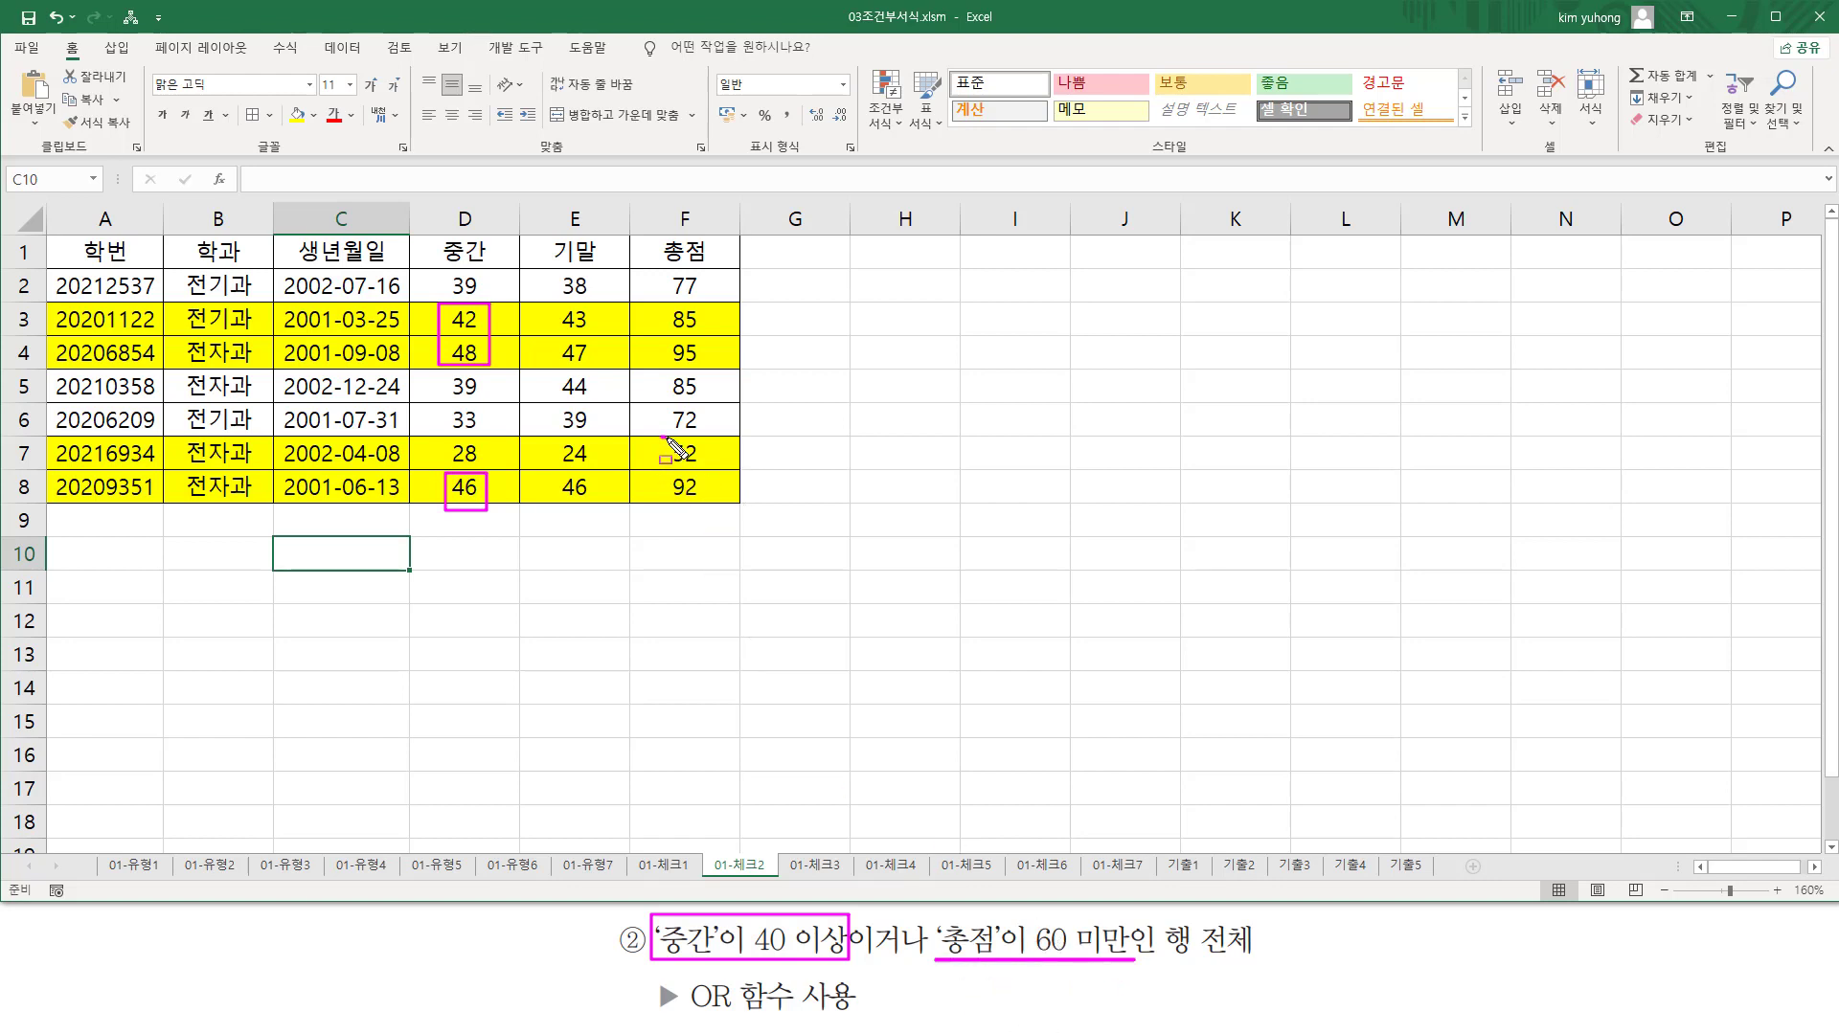
{"action": "left_click_drag", "start_coordinate": [661, 437], "coordinate": [711, 469]}
{"action": "key", "text": "e"}
{"action": "left_click_drag", "start_coordinate": [450, 271], "coordinate": [488, 303]}
{"action": "left_click_drag", "start_coordinate": [439, 366], "coordinate": [490, 433]}
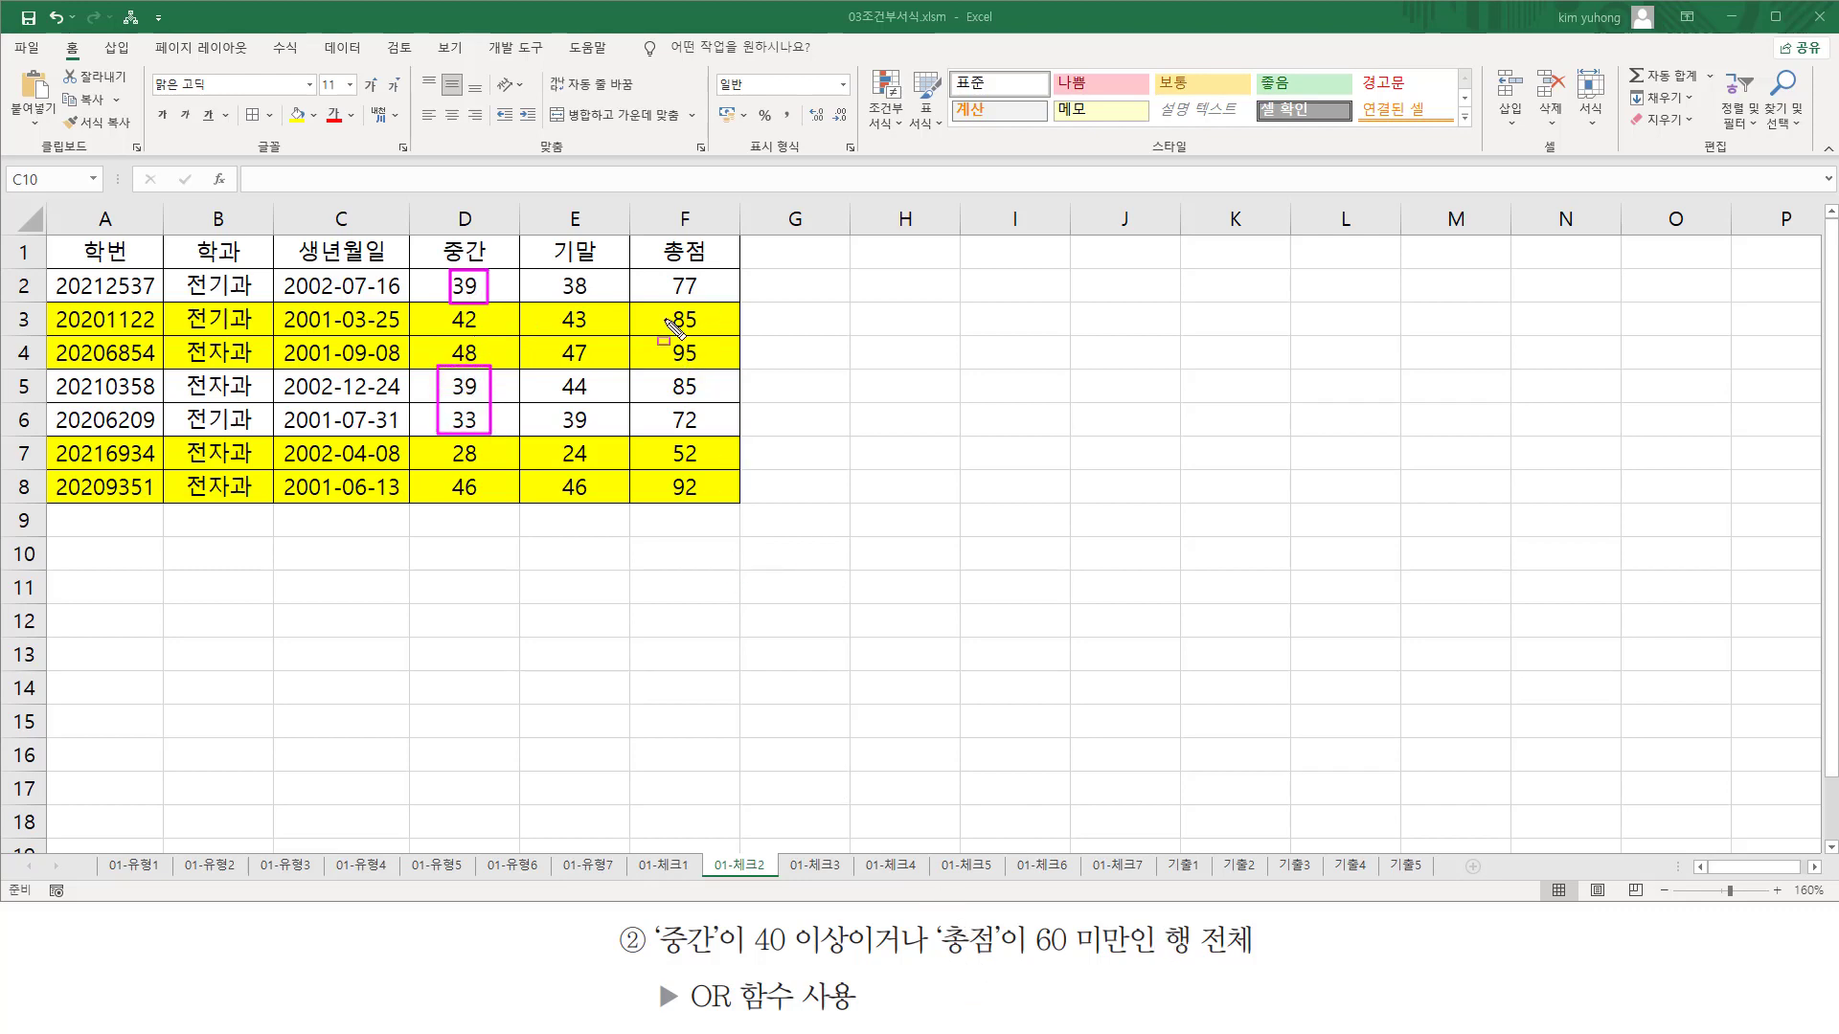
{"action": "left_click_drag", "start_coordinate": [660, 266], "coordinate": [712, 298]}
{"action": "left_click_drag", "start_coordinate": [660, 371], "coordinate": [715, 441]}
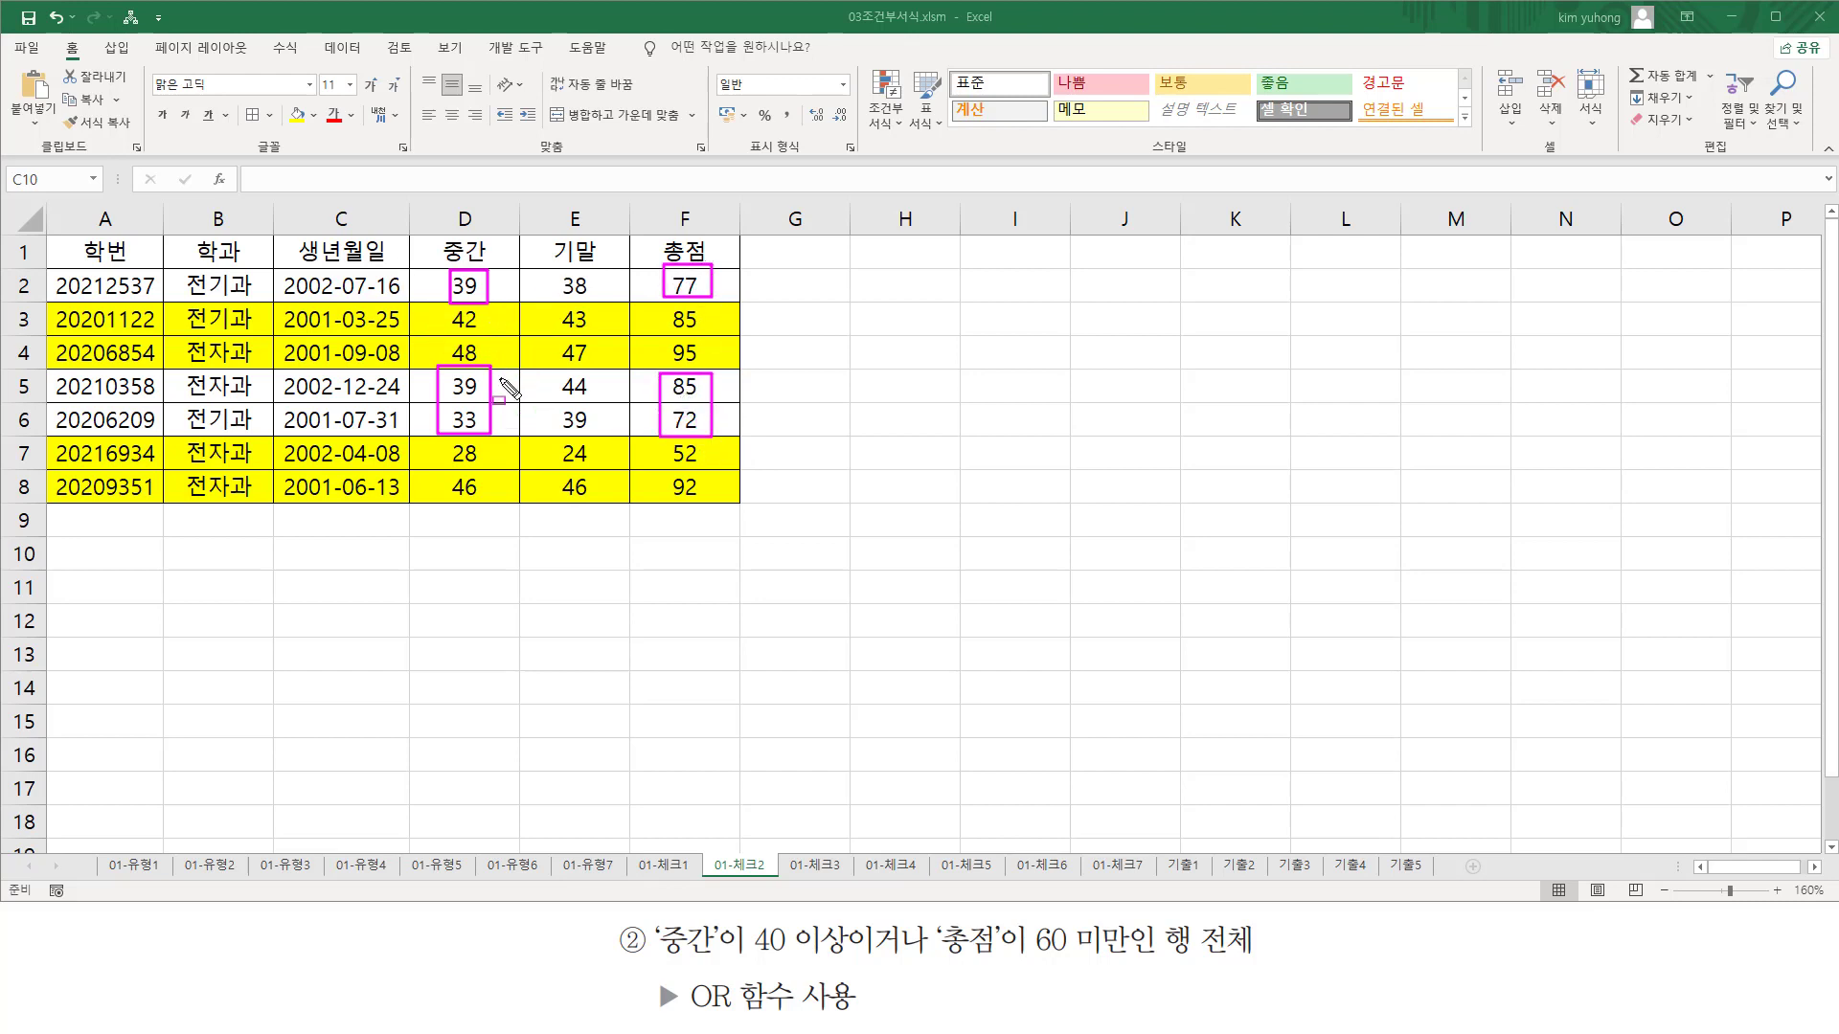
{"action": "key", "text": "Escape"}
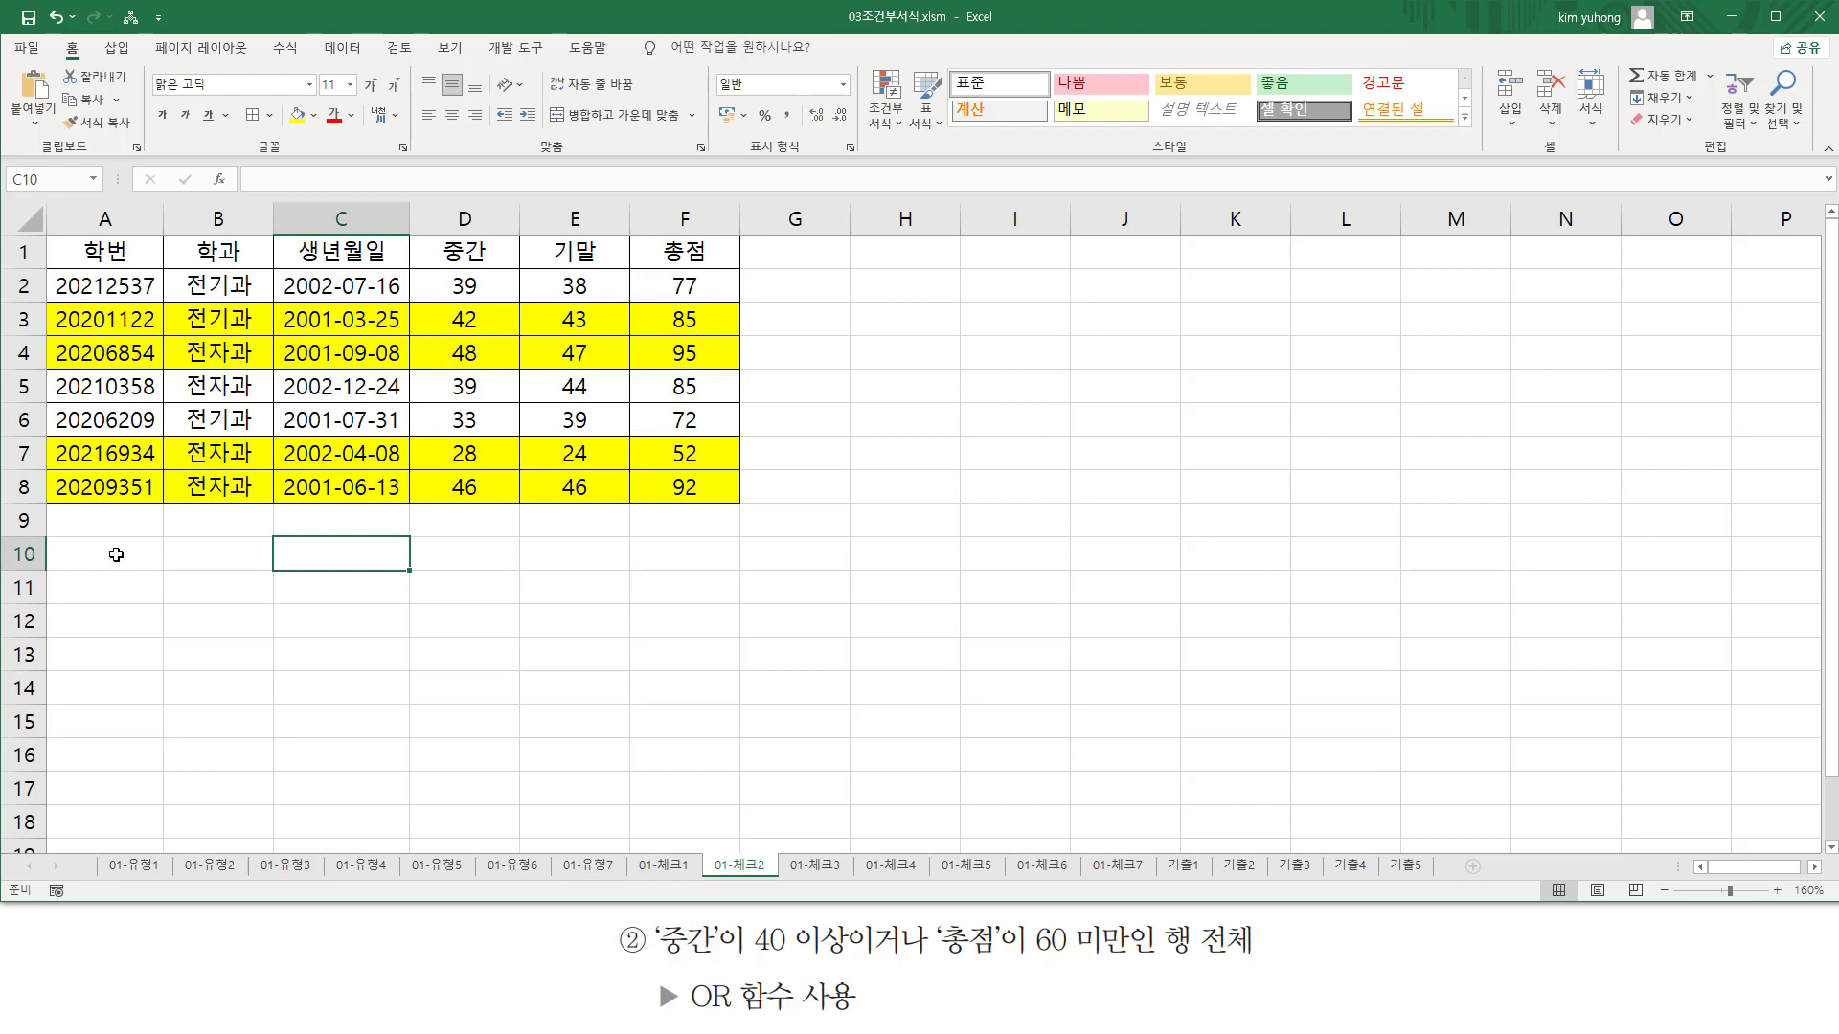
- Write the rule's formula =or($D2>=40,$F2<60) as text in cell A10 and color it red
{"action": "left_click", "coordinate": [116, 555]}
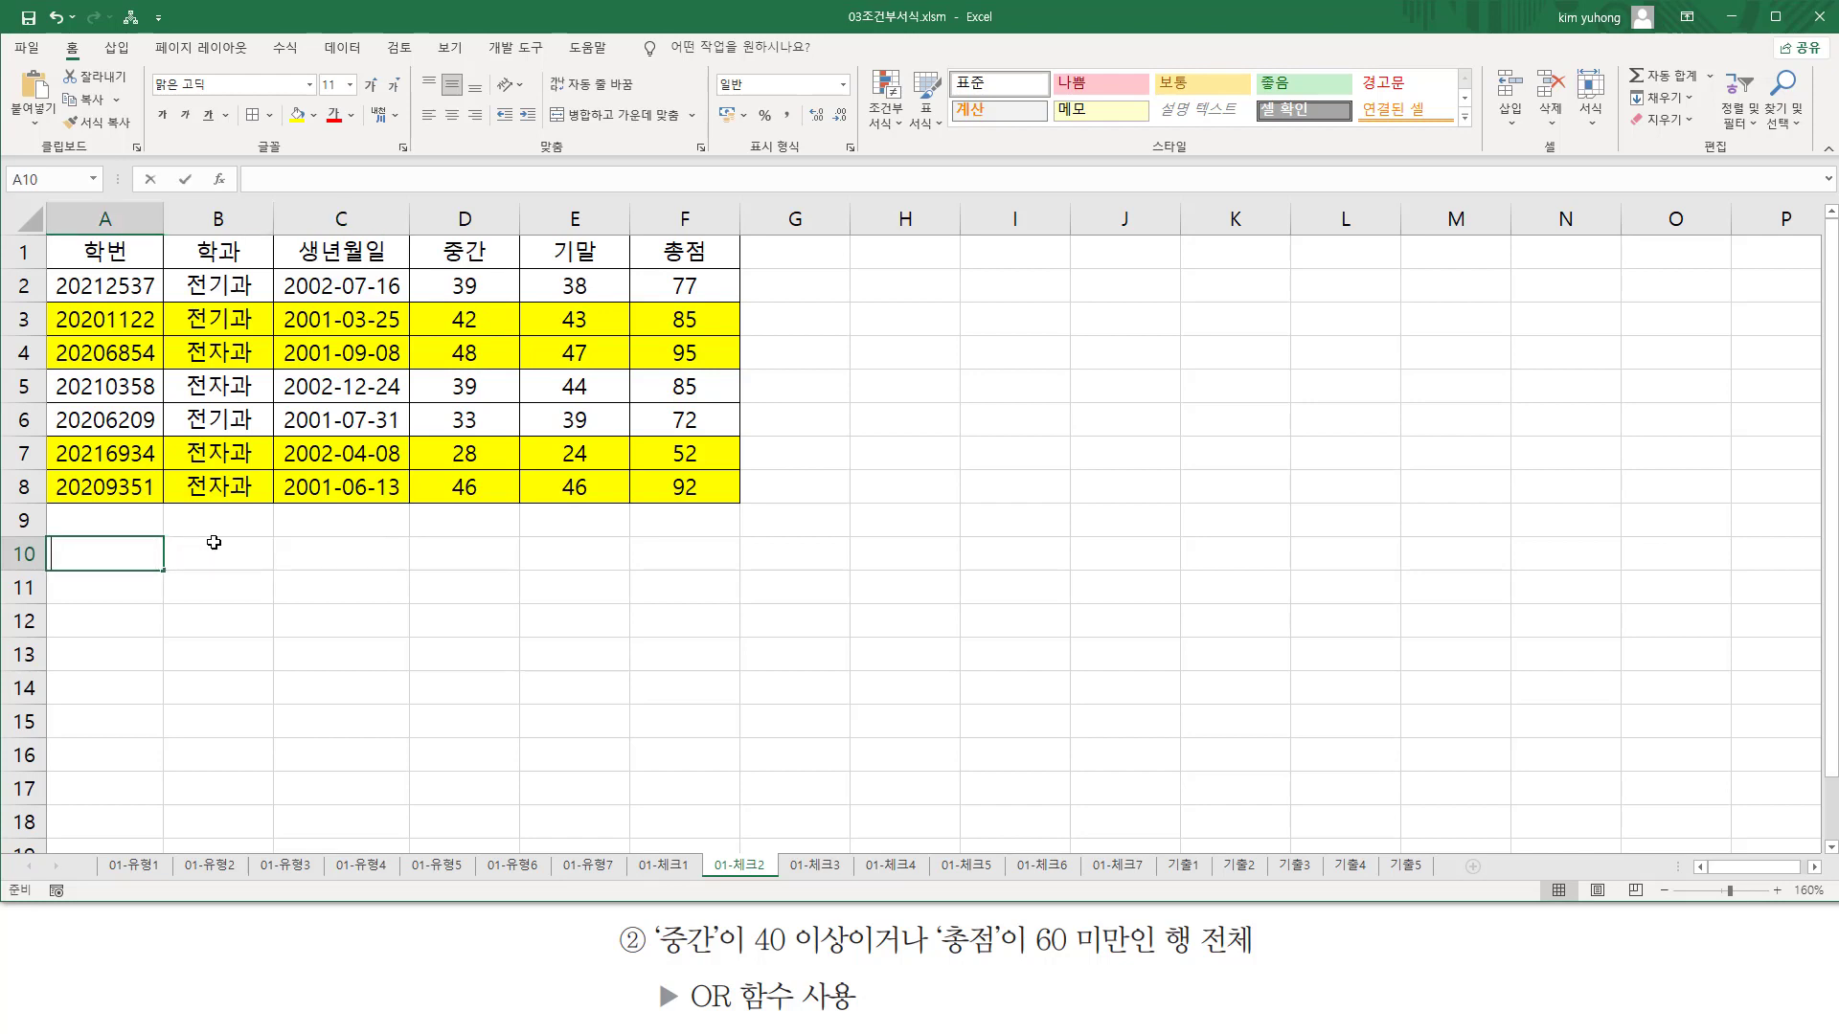
{"action": "type", "text": "=or($D2>=40,$F2<60)"}
{"action": "key", "text": "Return"}
{"action": "left_click", "coordinate": [135, 549]}
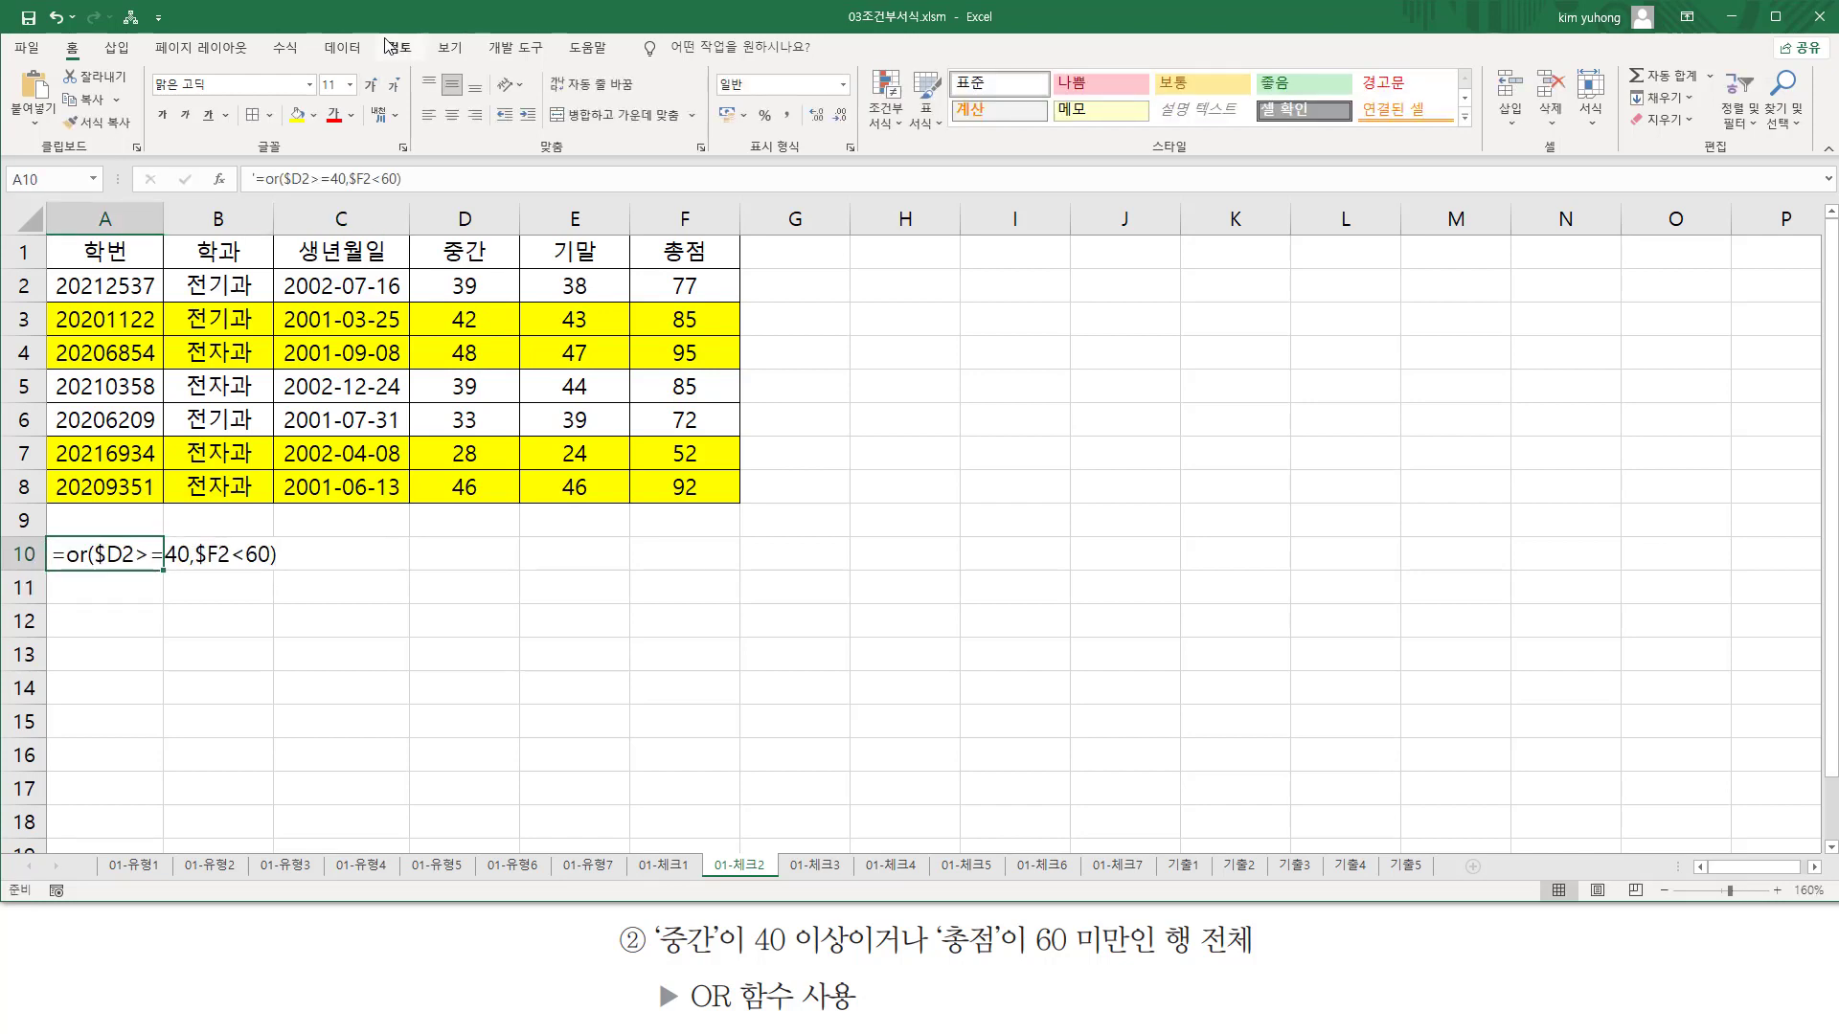
{"action": "left_click", "coordinate": [335, 114]}
{"action": "left_click", "coordinate": [362, 646]}
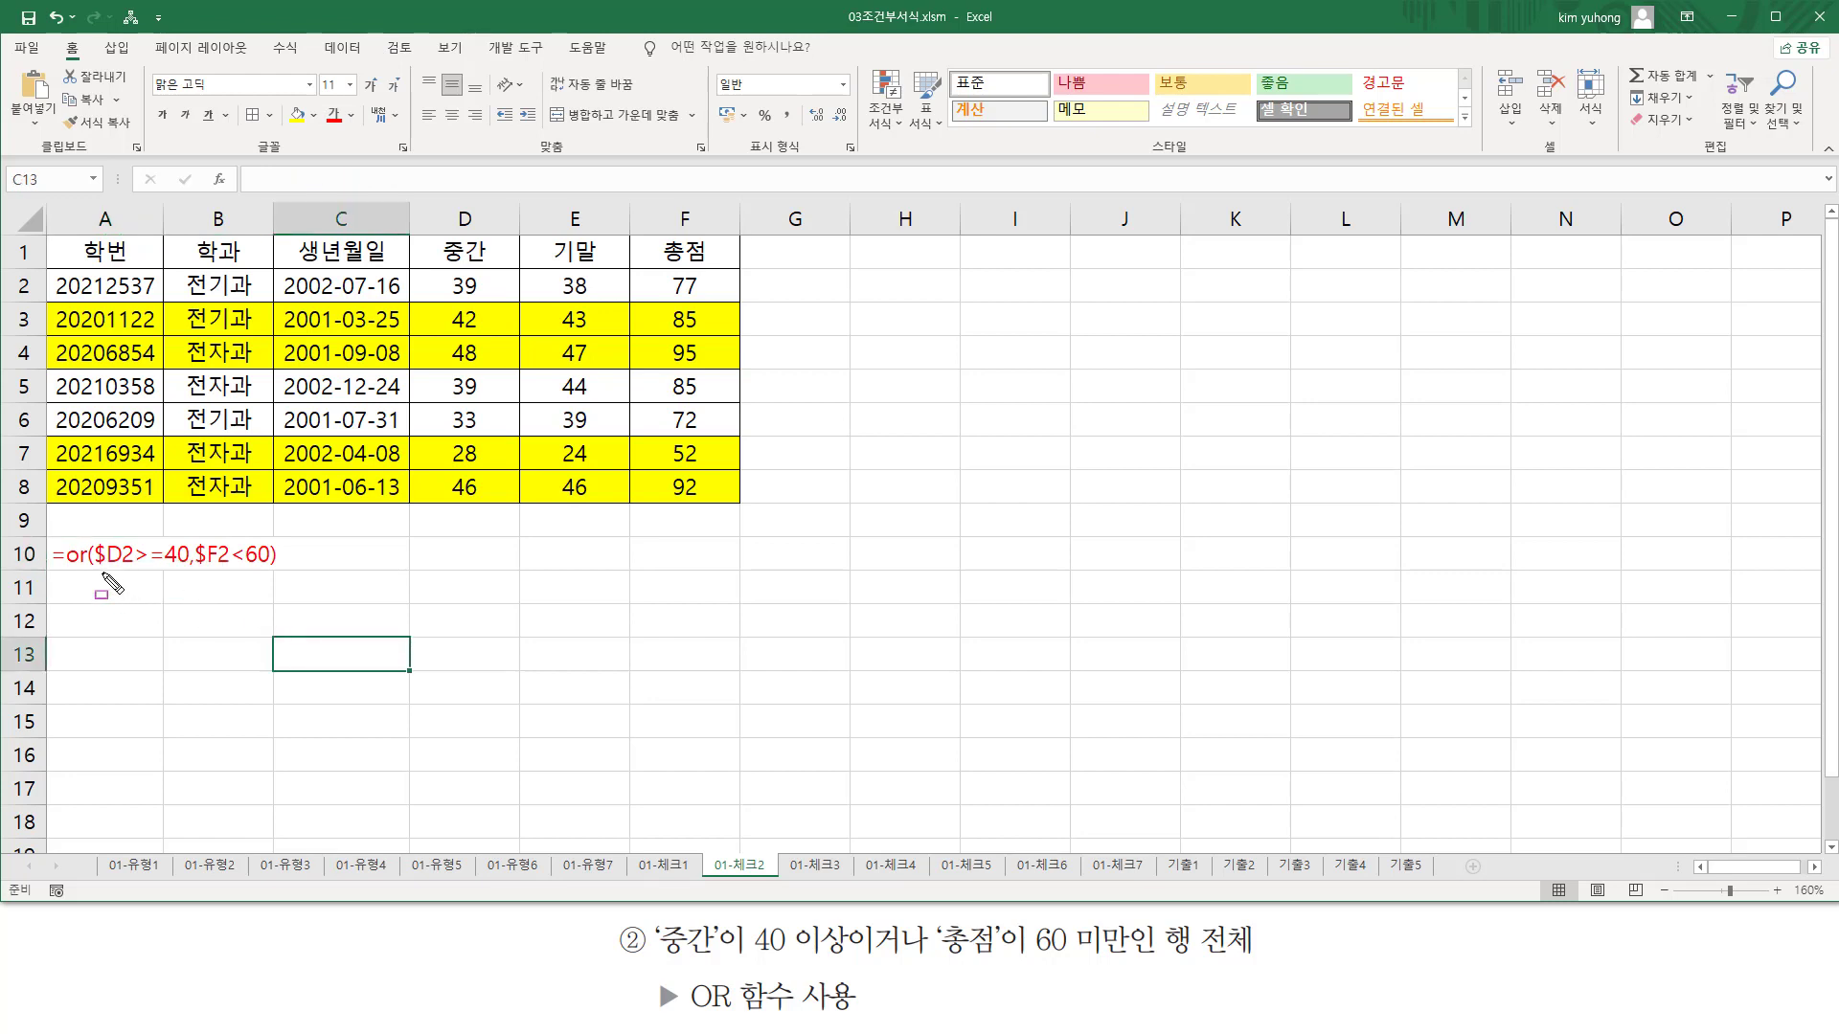
{"action": "left_click_drag", "start_coordinate": [96, 569], "coordinate": [268, 568]}
{"action": "mouse_move", "coordinate": [45, 529]}
{"action": "left_mouse_down"}
{"action": "mouse_move", "coordinate": [57, 579]}
{"action": "mouse_move", "coordinate": [290, 580]}
{"action": "left_mouse_up"}
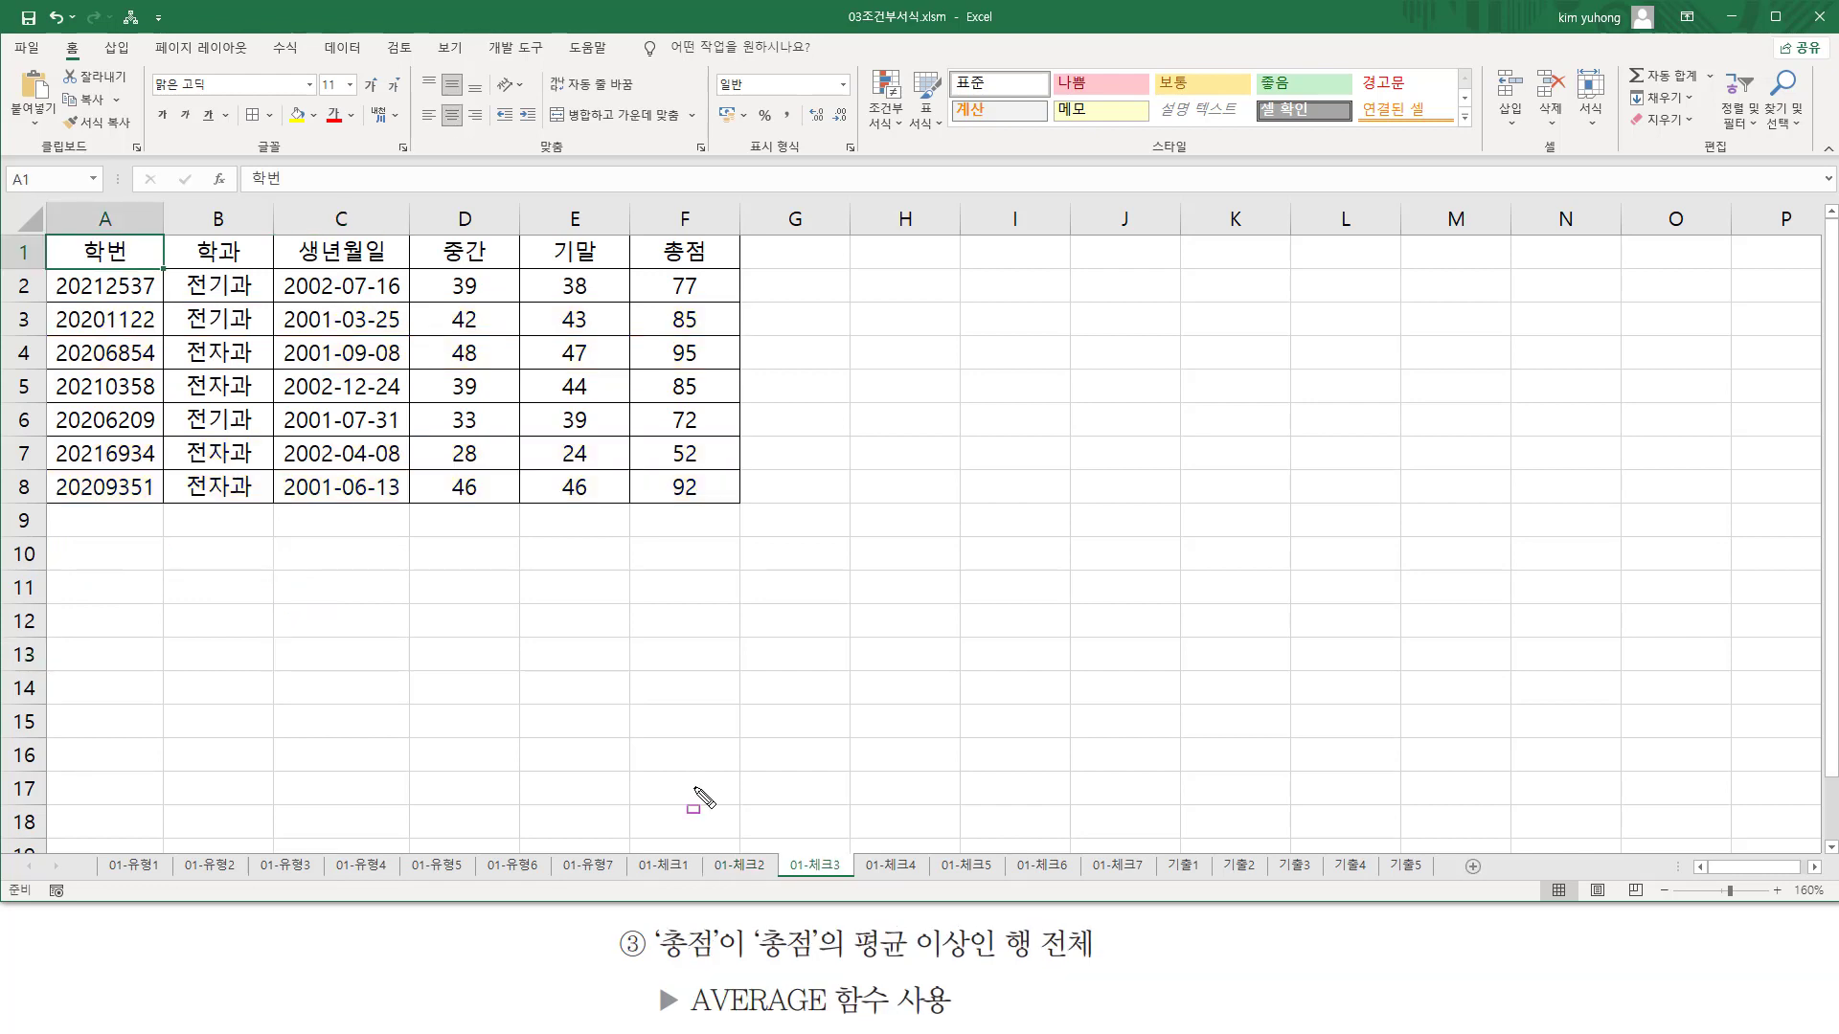
{"action": "left_click_drag", "start_coordinate": [652, 962], "coordinate": [1101, 964]}
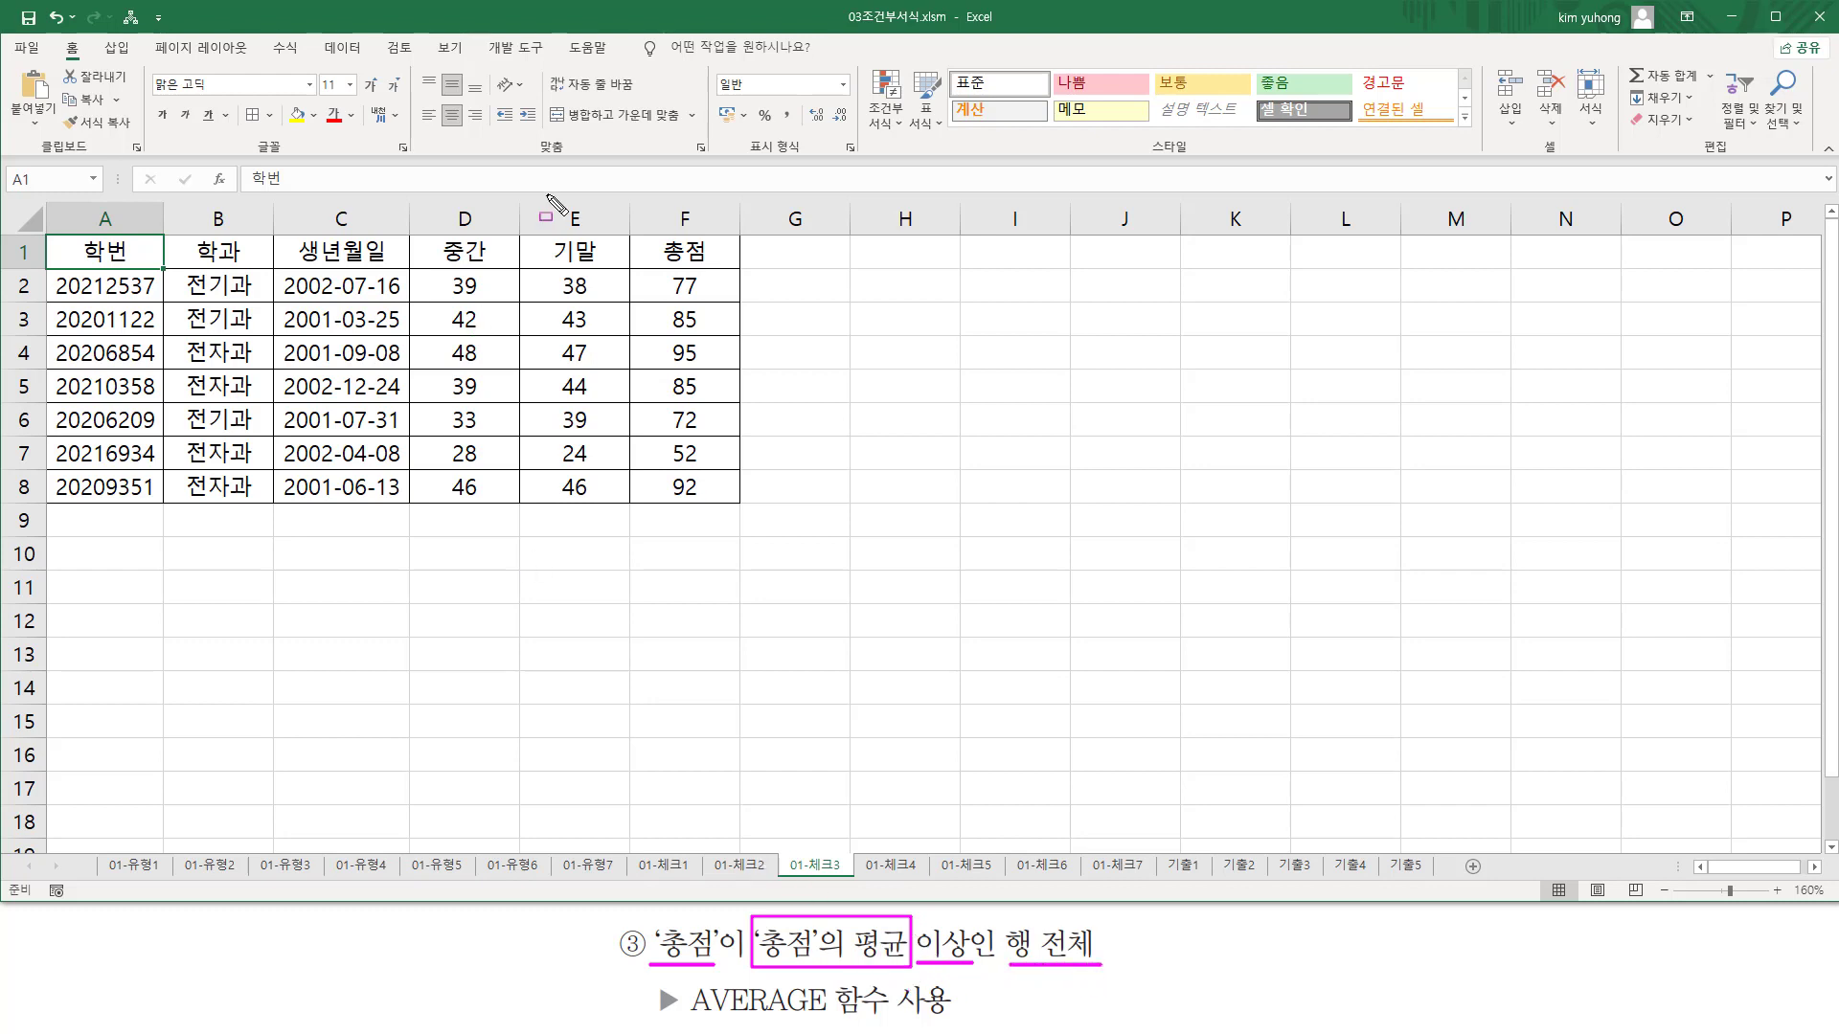
{"action": "mouse_move", "coordinate": [649, 270]}
{"action": "left_mouse_down"}
{"action": "mouse_move", "coordinate": [651, 387]}
{"action": "mouse_move", "coordinate": [722, 508]}
{"action": "left_mouse_up"}
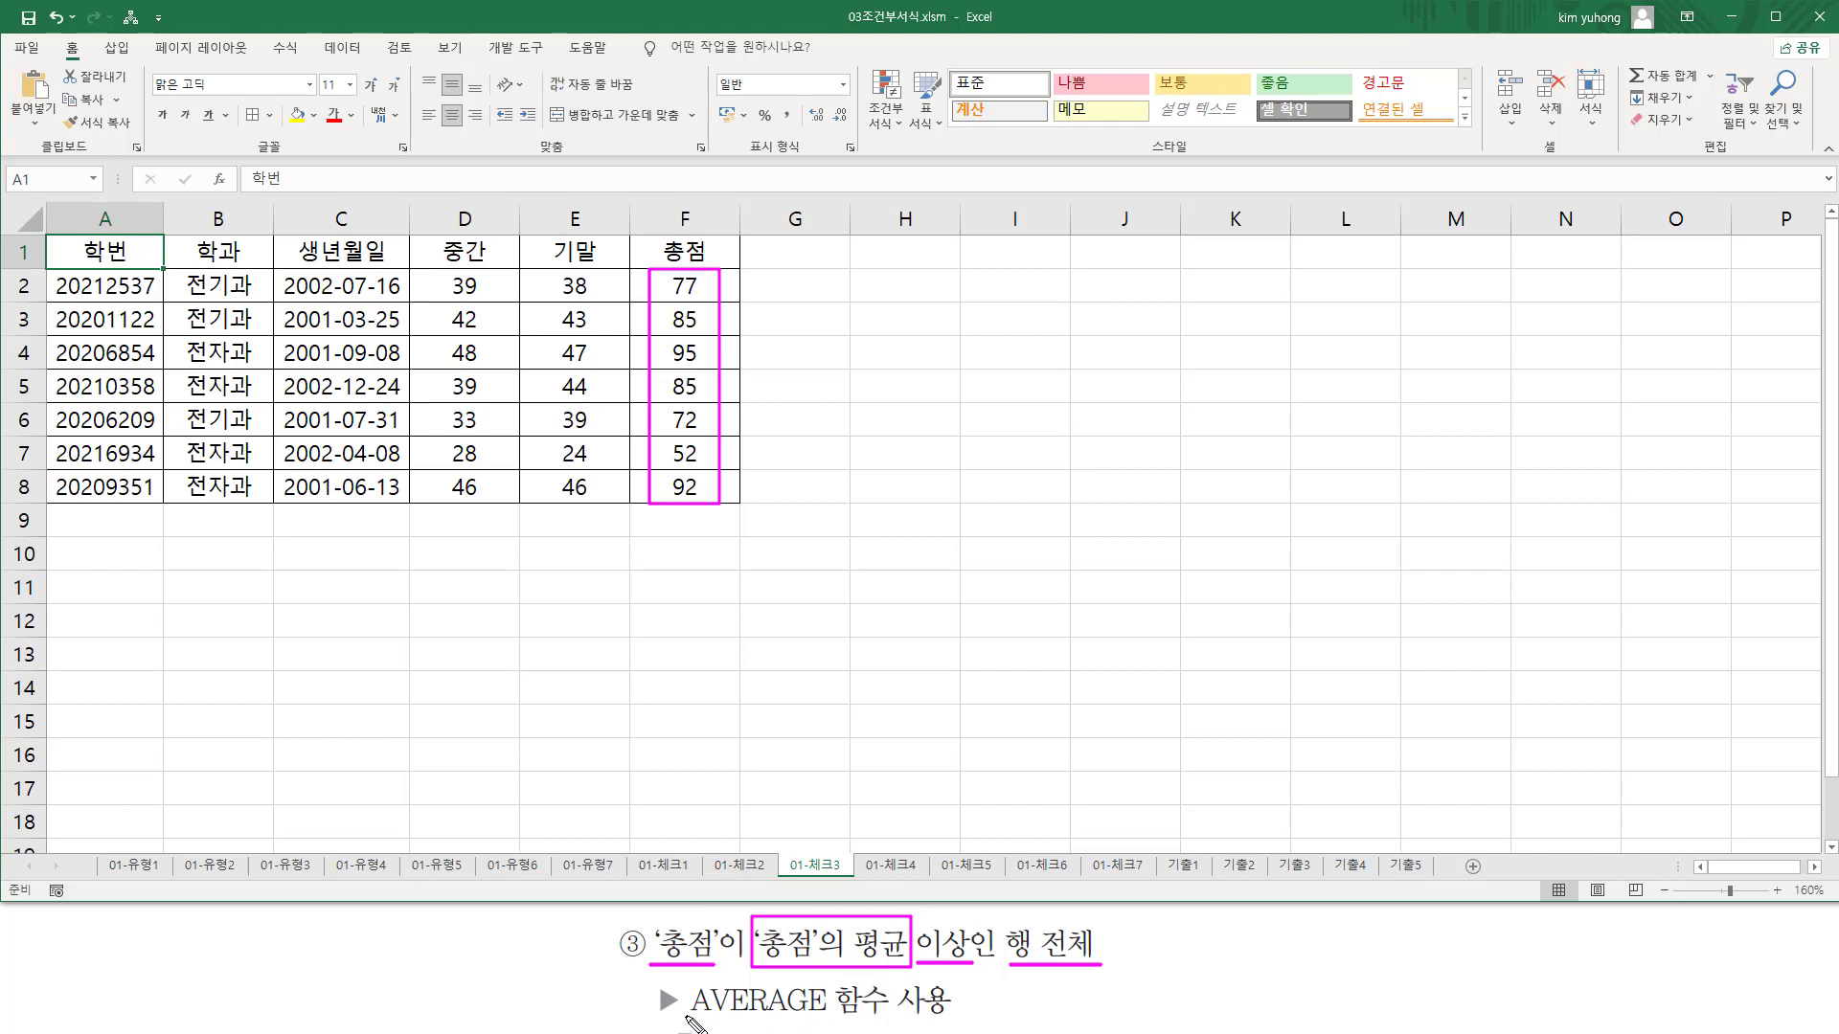
{"action": "left_click_drag", "start_coordinate": [685, 1014], "coordinate": [829, 1015]}
{"action": "key", "text": "Escape"}
- On the 01-체크3 sheet, select A2:F8 and start a new formula-based conditional formatting rule
{"action": "left_click", "coordinate": [121, 288]}
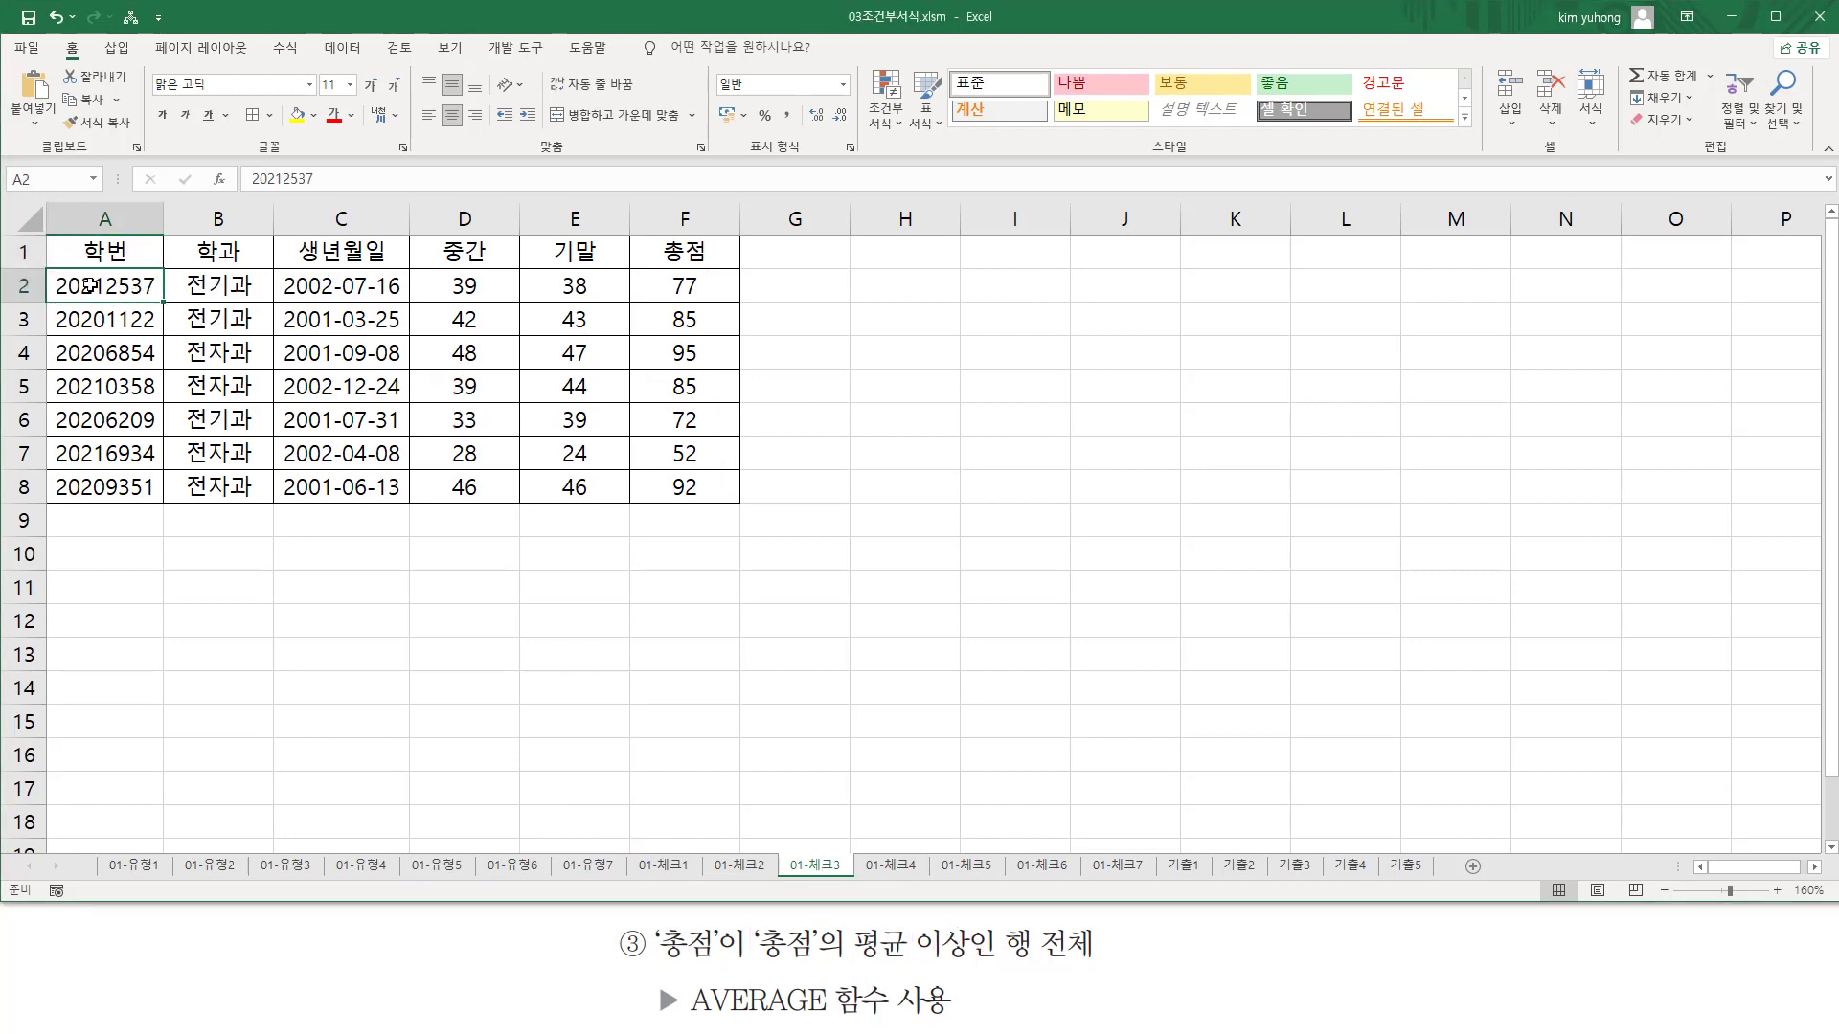
{"action": "left_click_drag", "start_coordinate": [90, 285], "coordinate": [684, 487]}
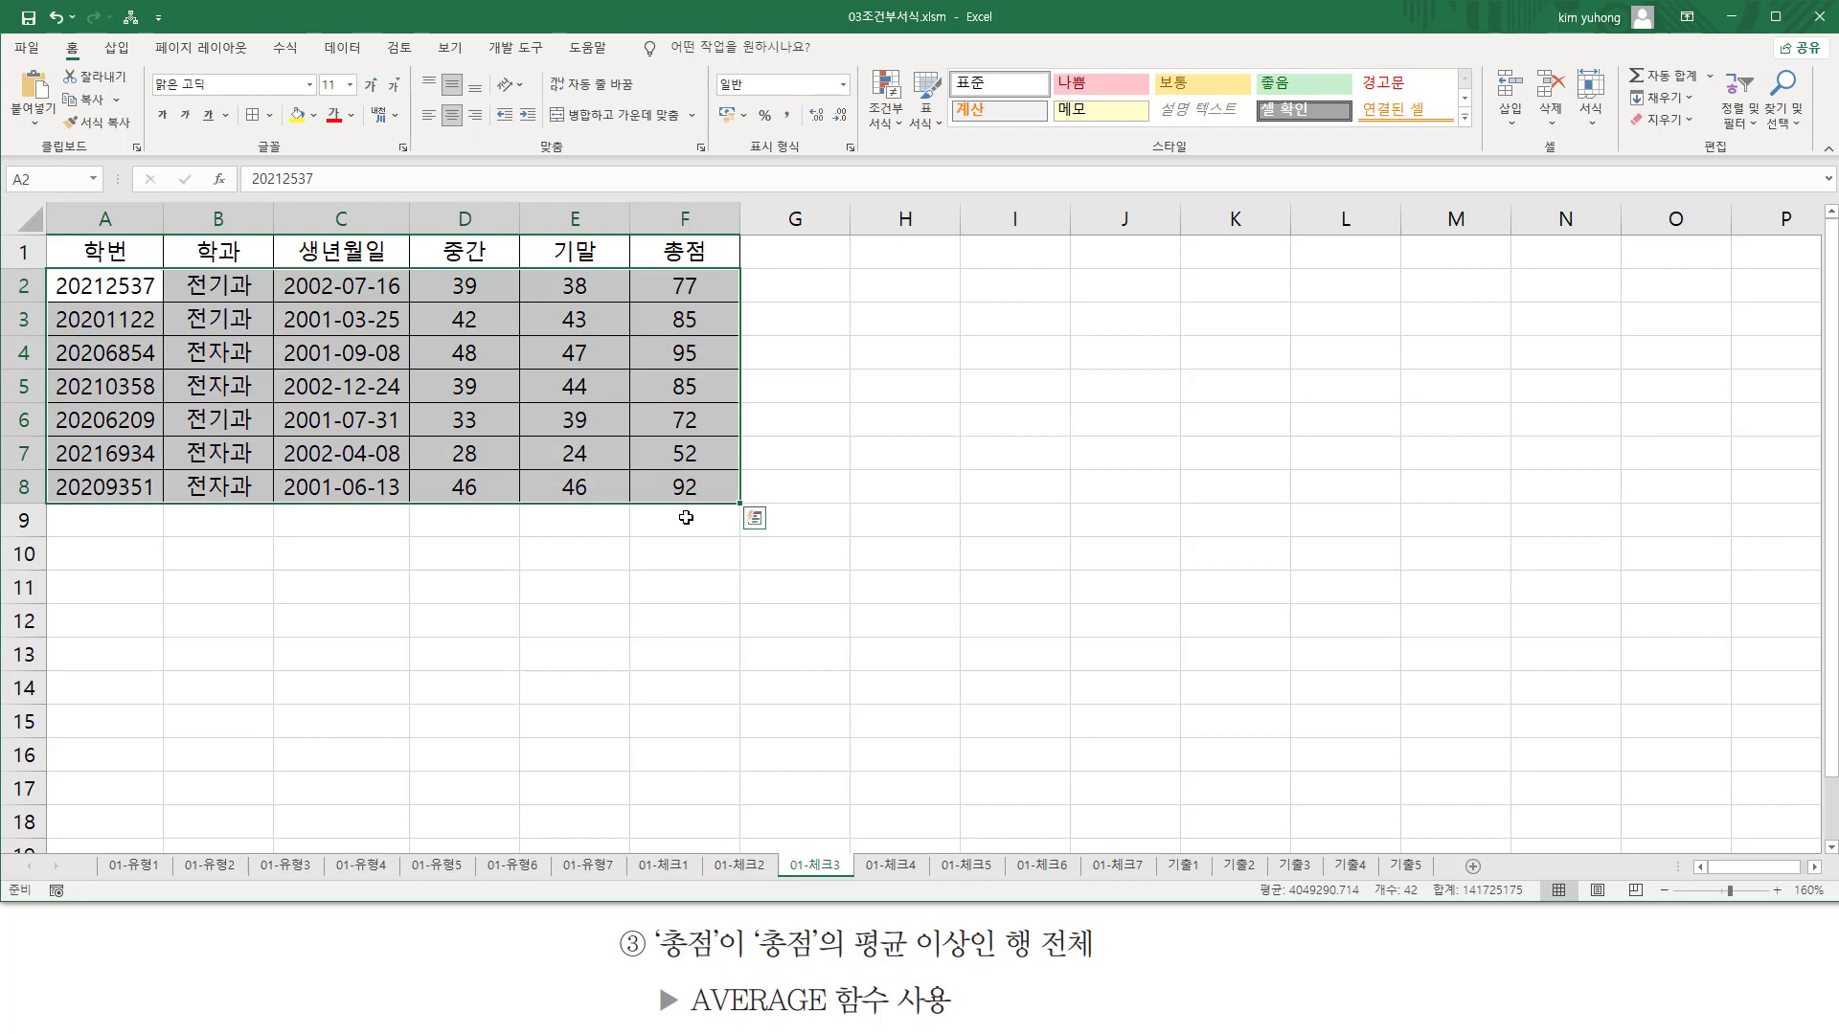
{"action": "left_click", "coordinate": [885, 119]}
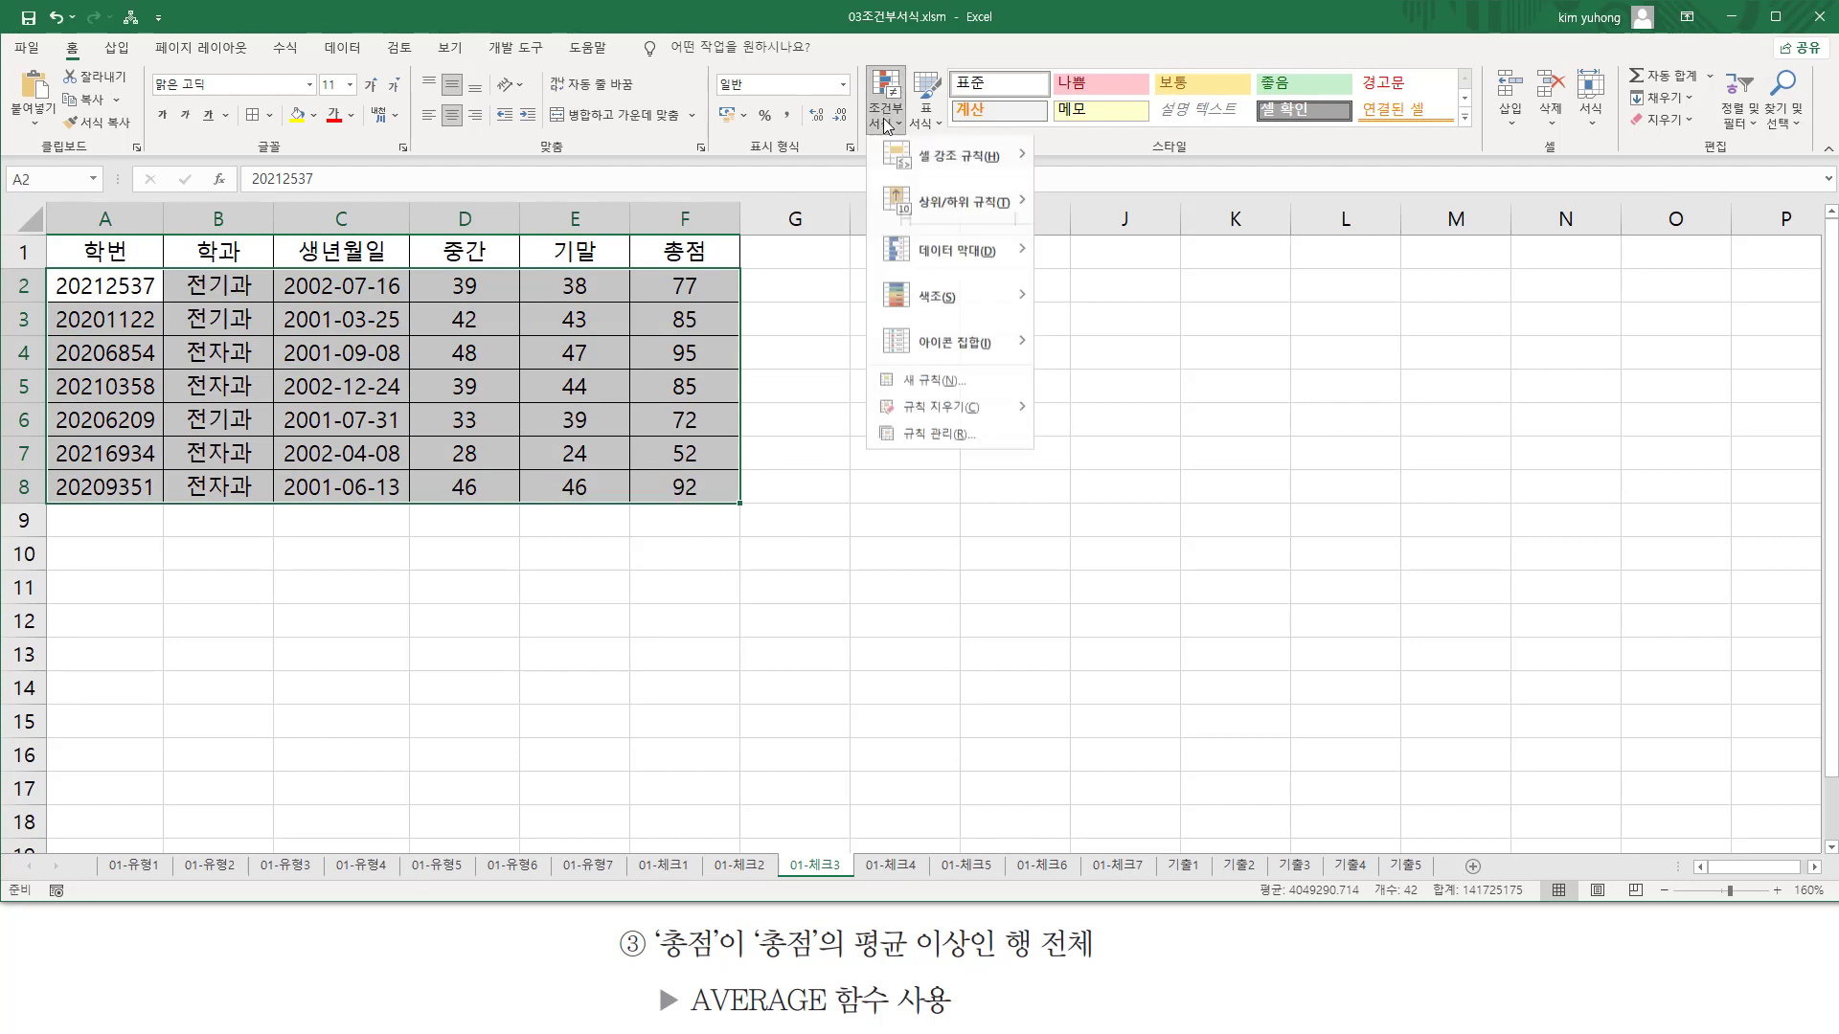
{"action": "left_click", "coordinate": [925, 389]}
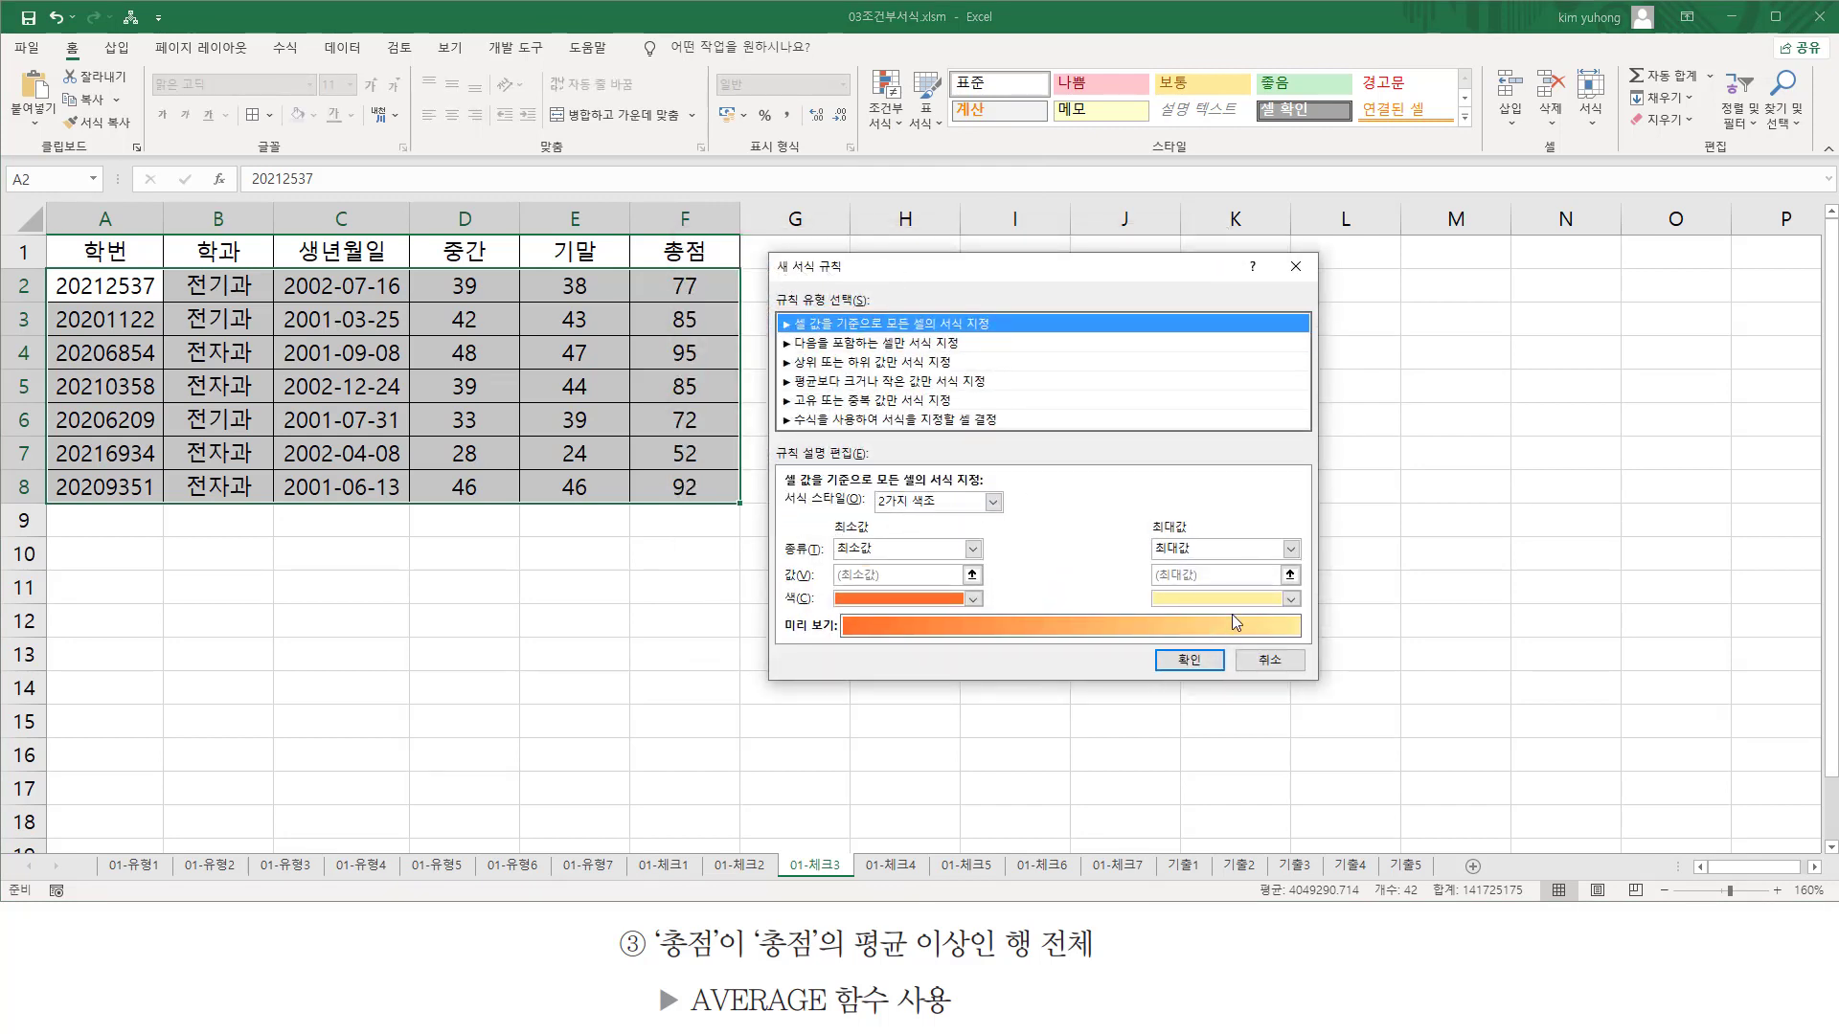
{"action": "left_click", "coordinate": [813, 421]}
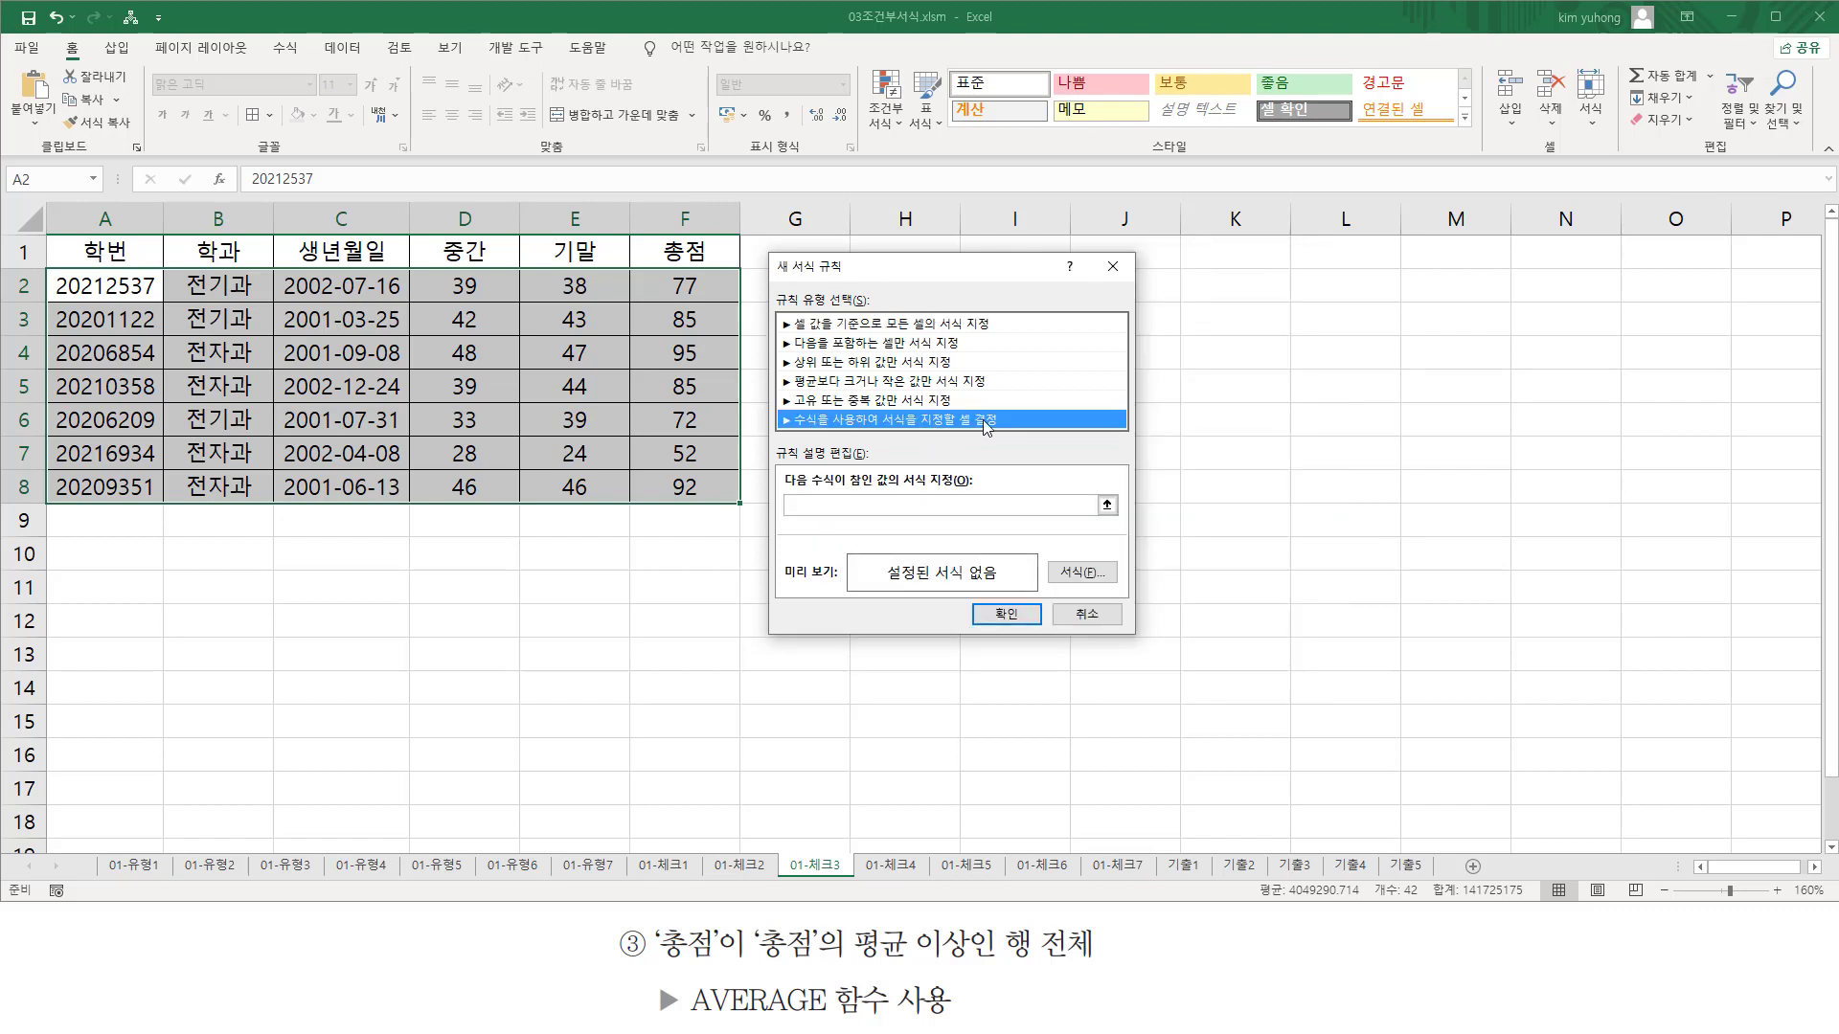
- Enter the rule formula =$F2>=average($F$2:$F$8) to match rows whose 총점 is at or above the average
{"action": "left_click", "coordinate": [852, 504]}
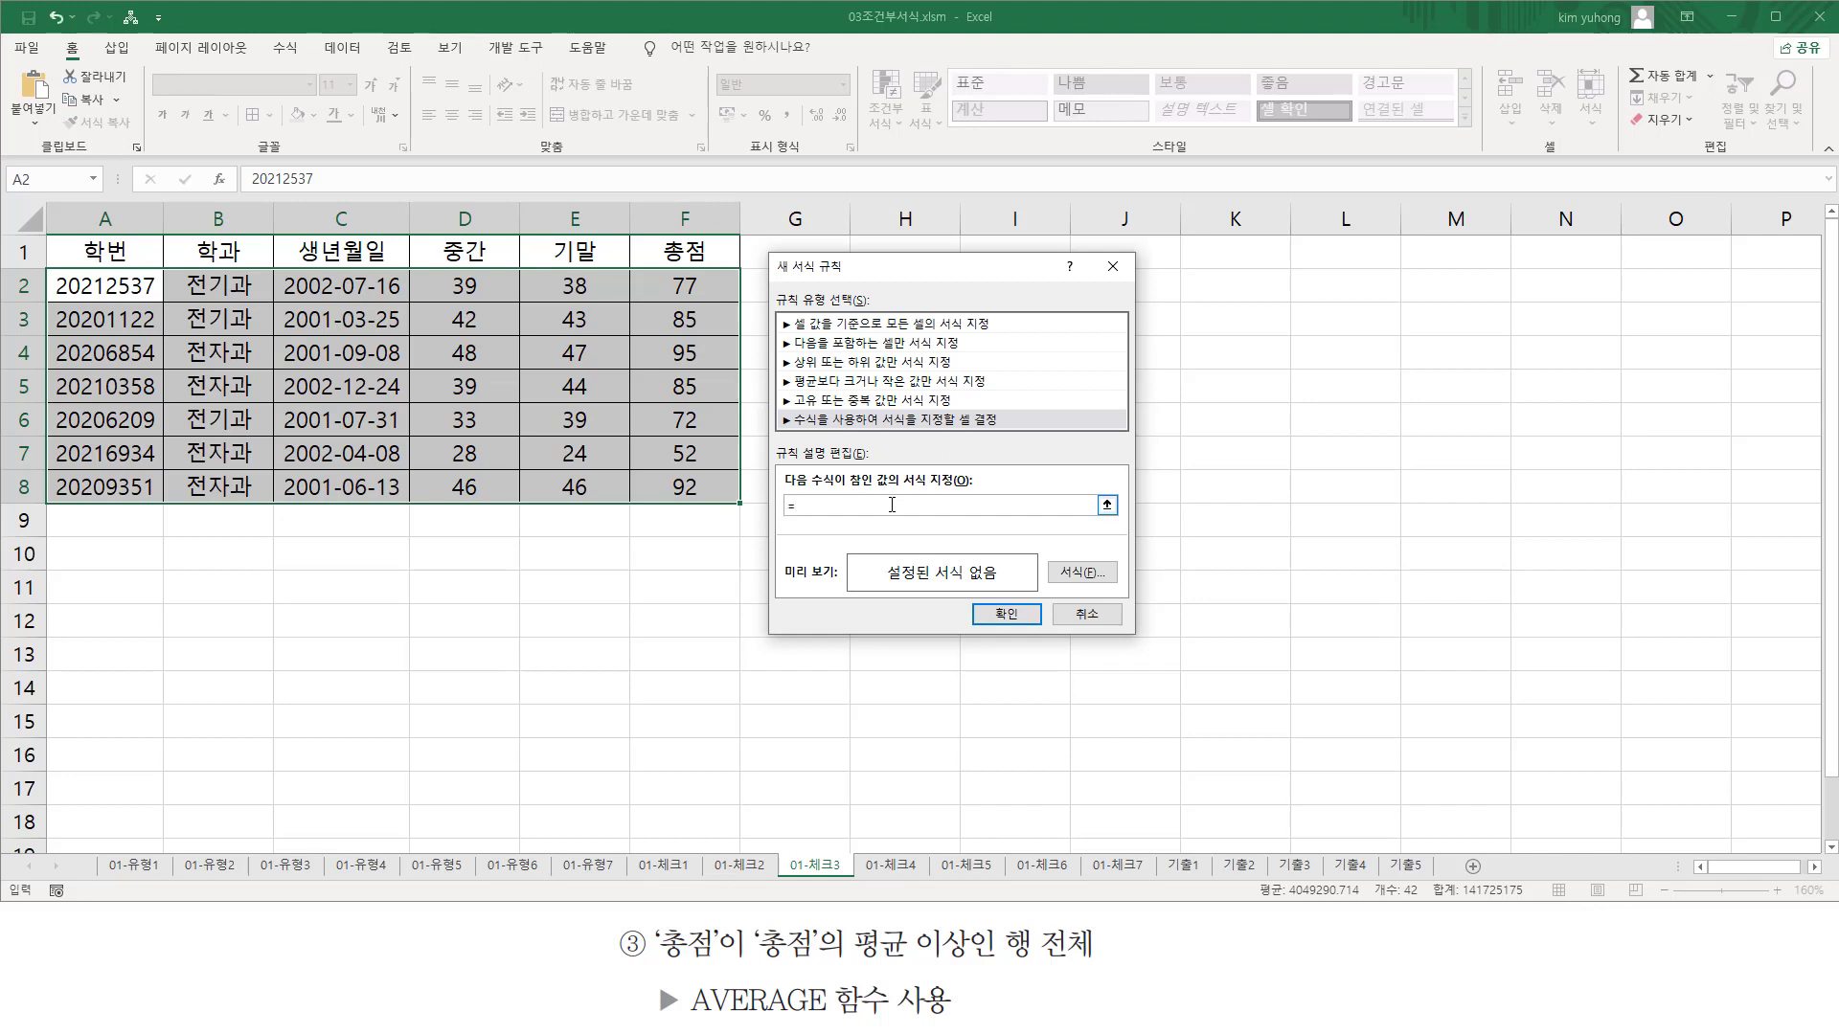
{"action": "left_click", "coordinate": [686, 283]}
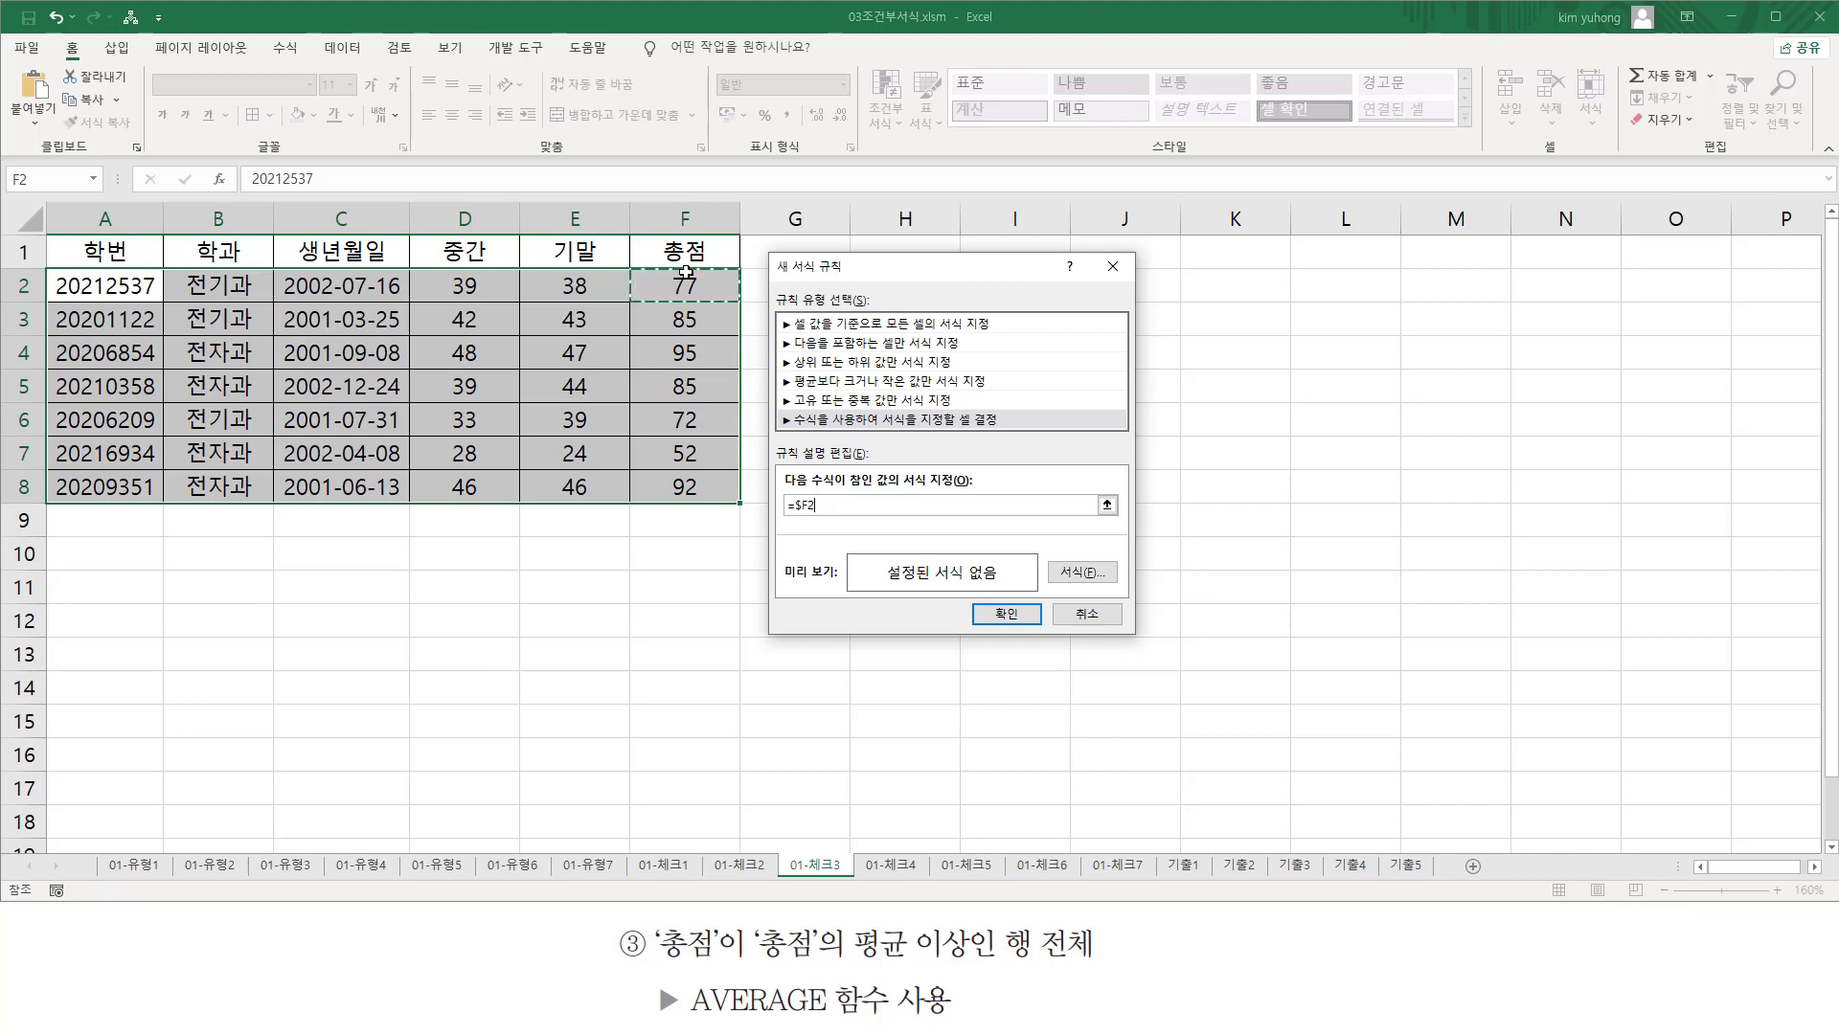
{"action": "type", "text": ">=average("}
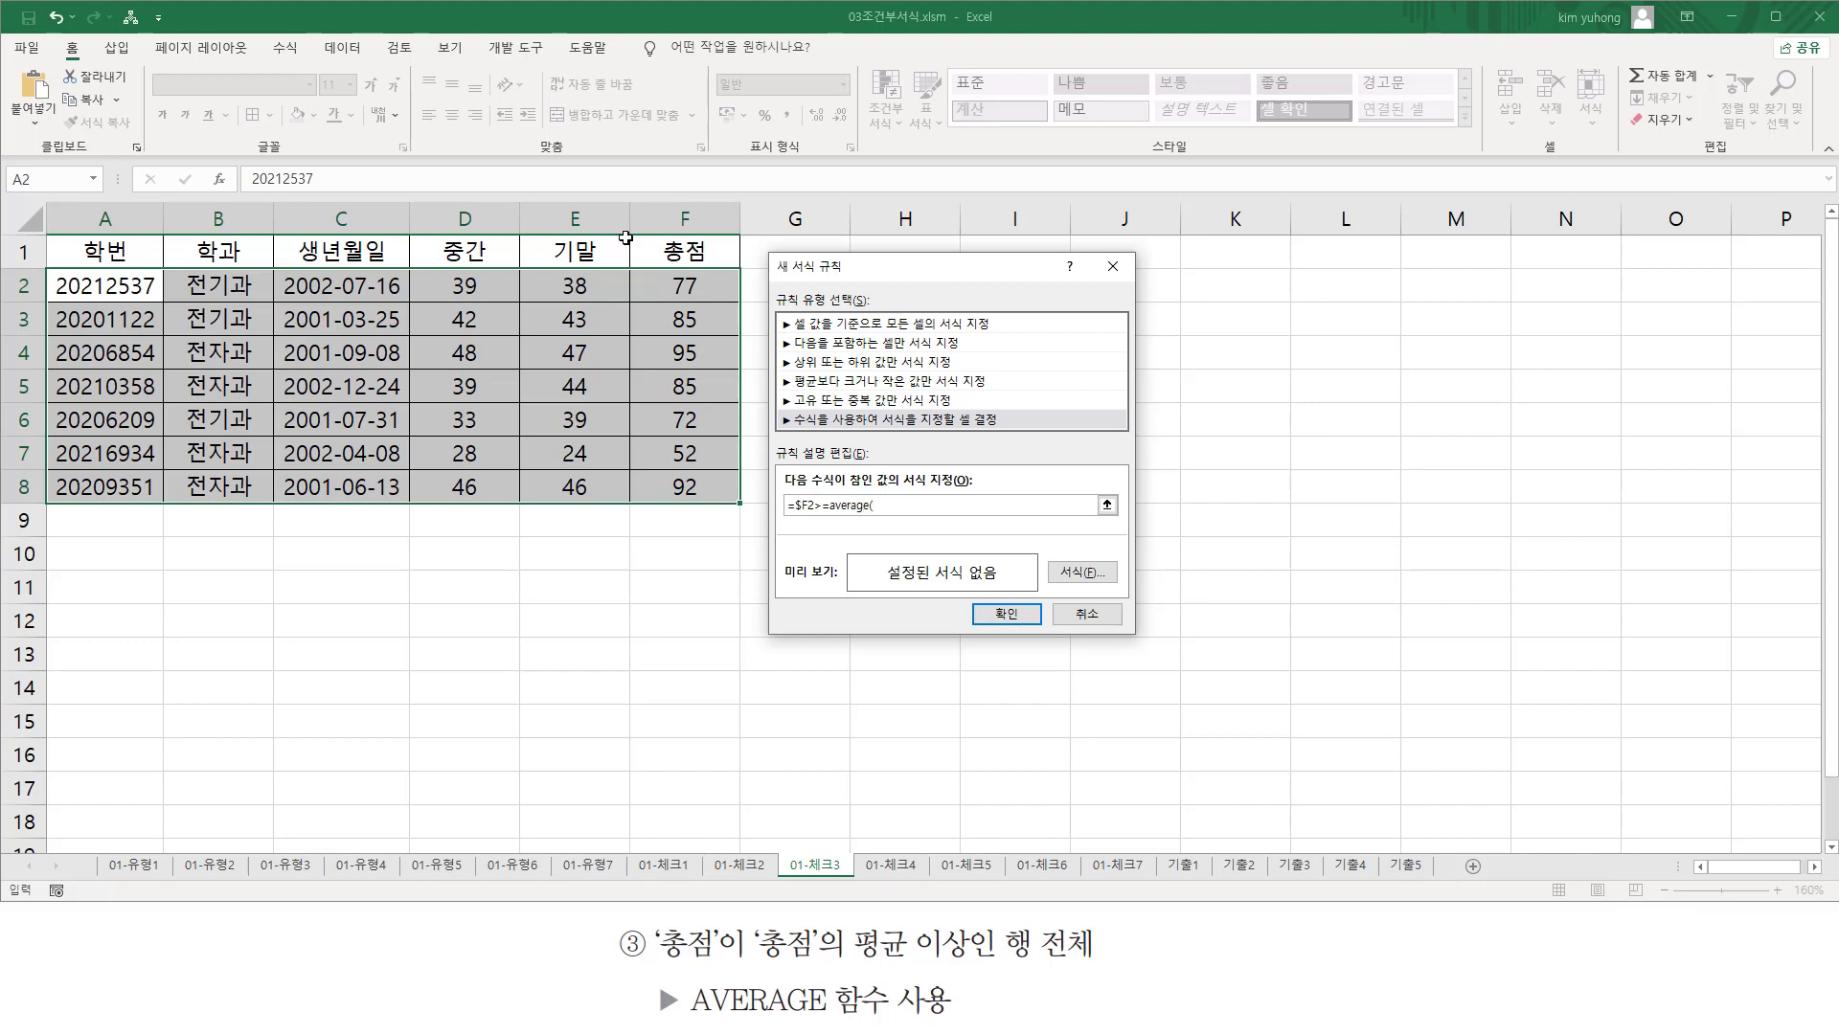
{"action": "left_click_drag", "start_coordinate": [673, 278], "coordinate": [697, 486]}
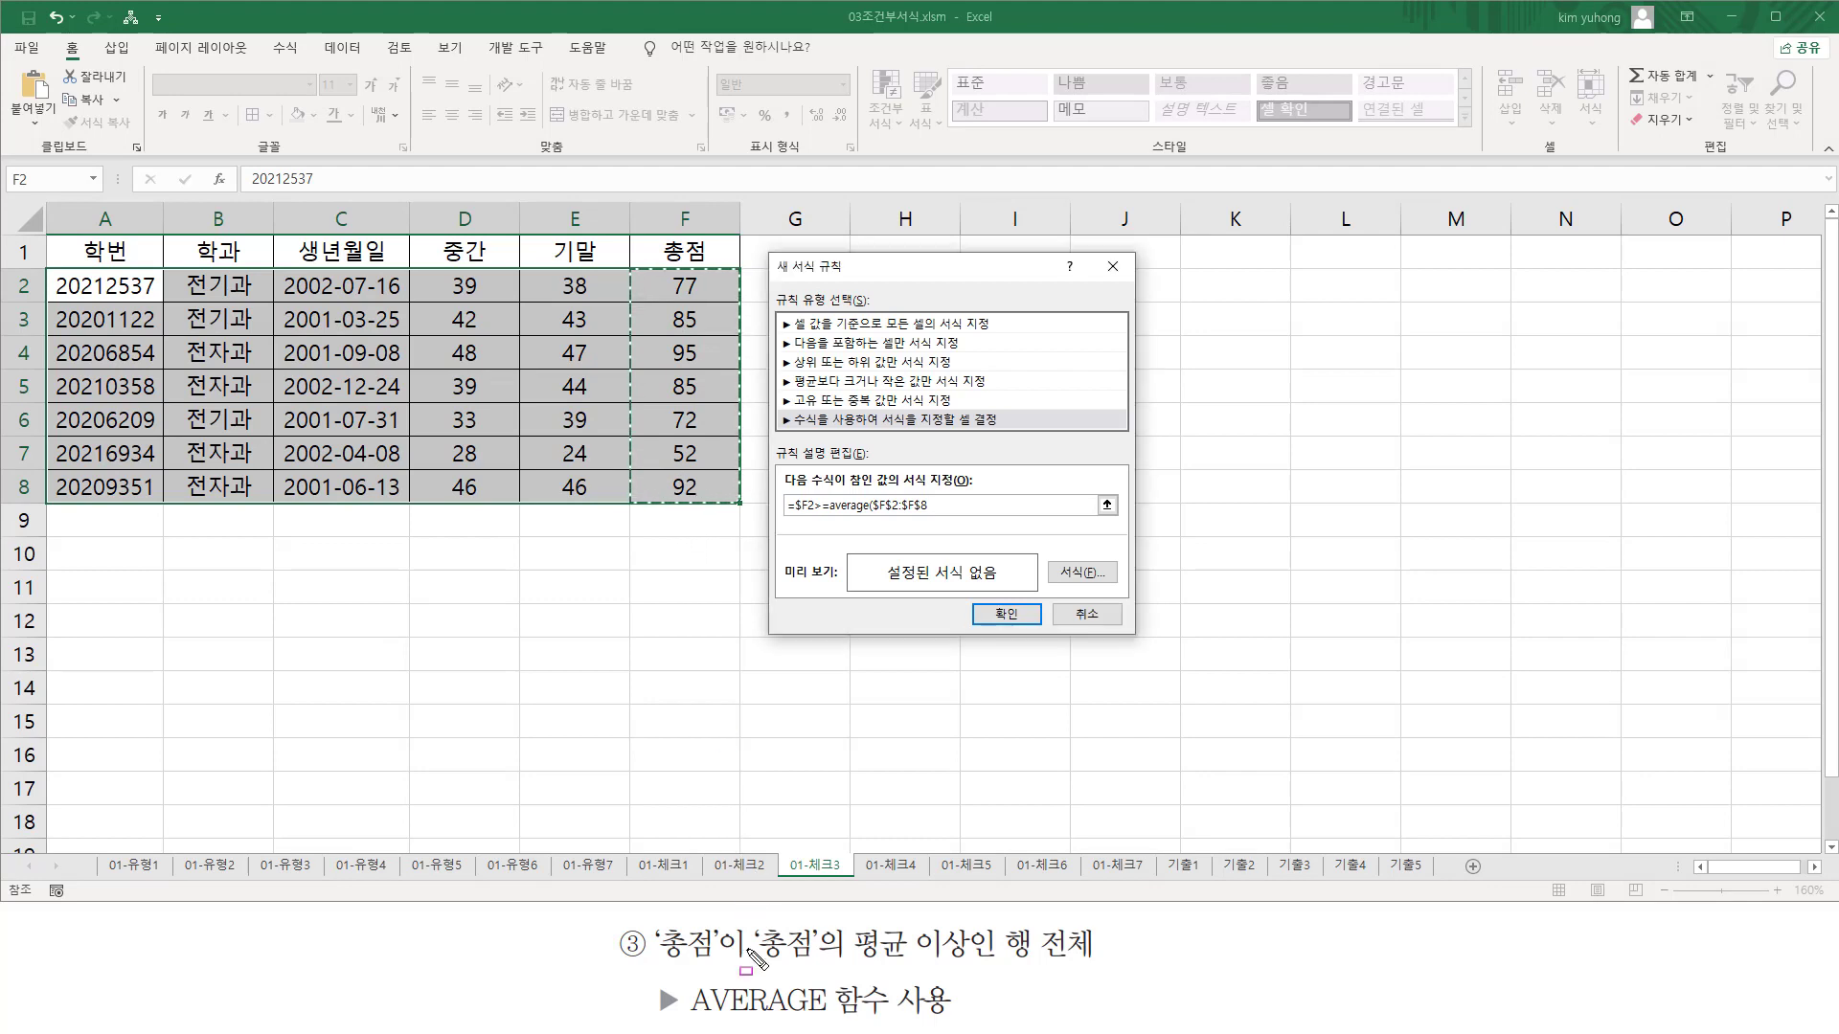
{"action": "mouse_move", "coordinate": [752, 960]}
{"action": "left_mouse_down"}
{"action": "mouse_move", "coordinate": [923, 944]}
{"action": "mouse_move", "coordinate": [915, 924]}
{"action": "left_mouse_up"}
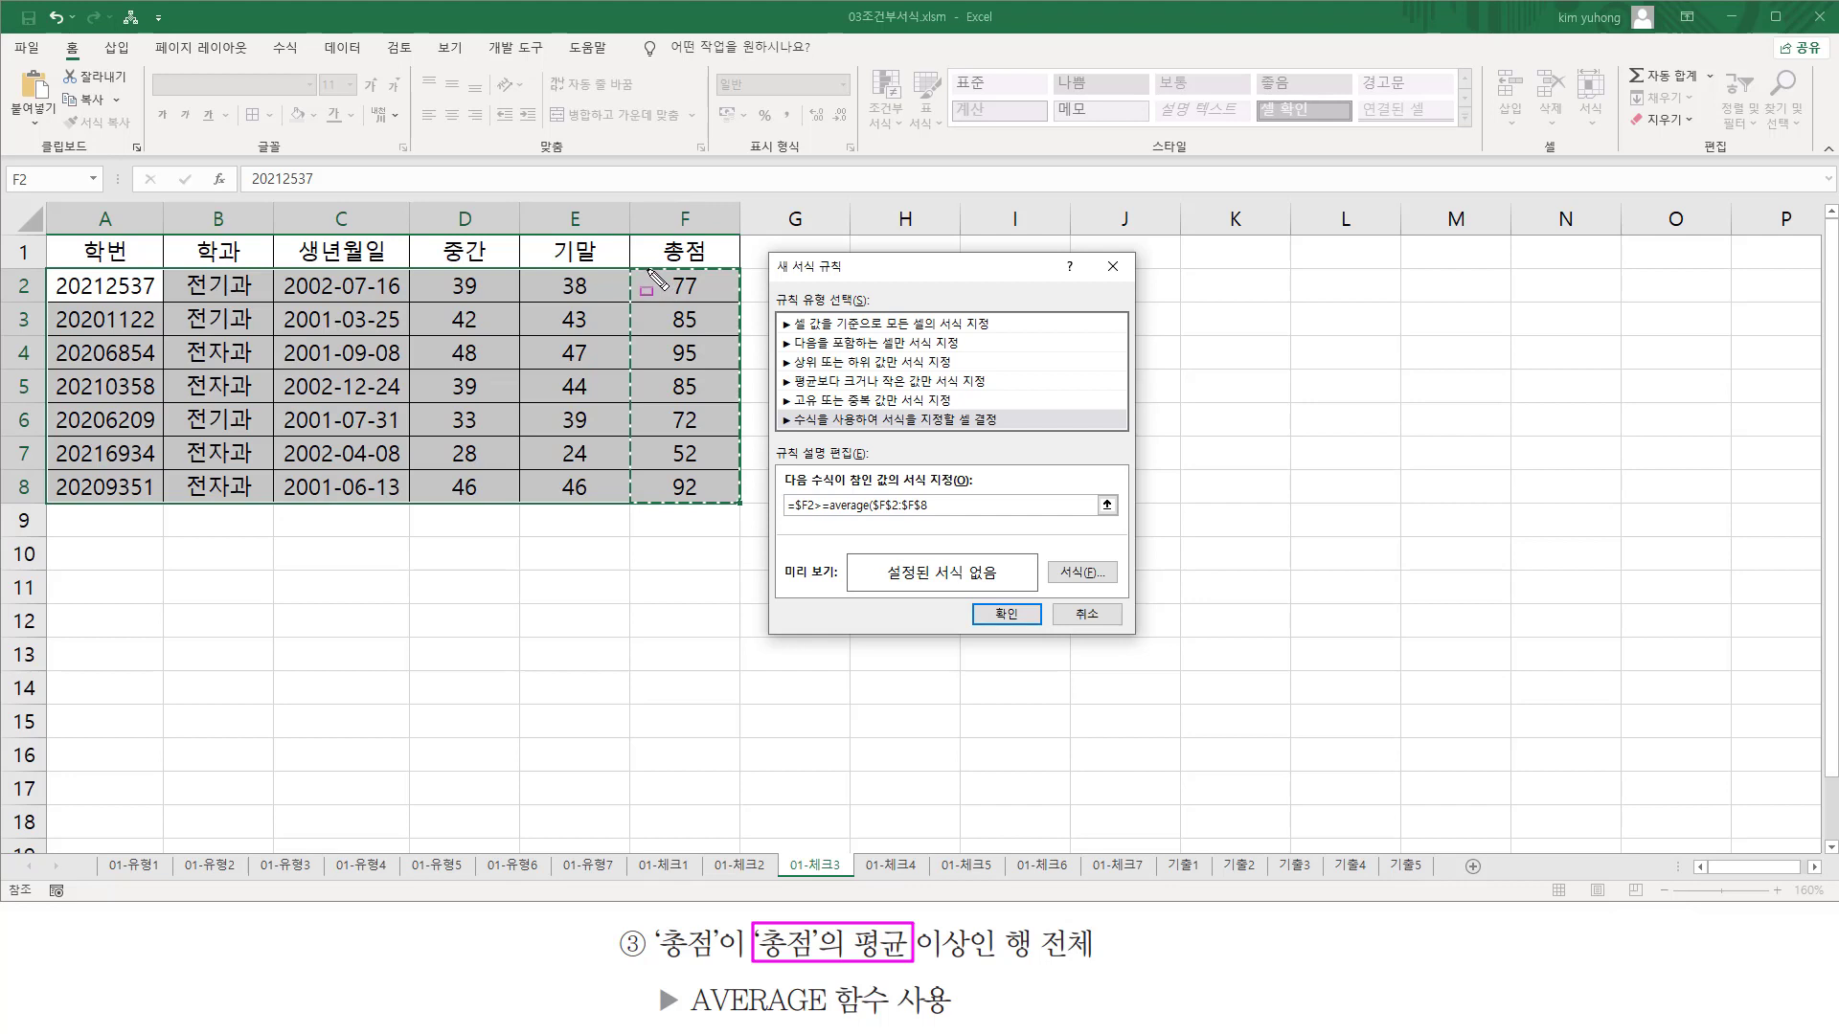
{"action": "mouse_move", "coordinate": [647, 271]}
{"action": "left_mouse_down"}
{"action": "mouse_move", "coordinate": [724, 501]}
{"action": "mouse_move", "coordinate": [934, 514]}
{"action": "left_mouse_up"}
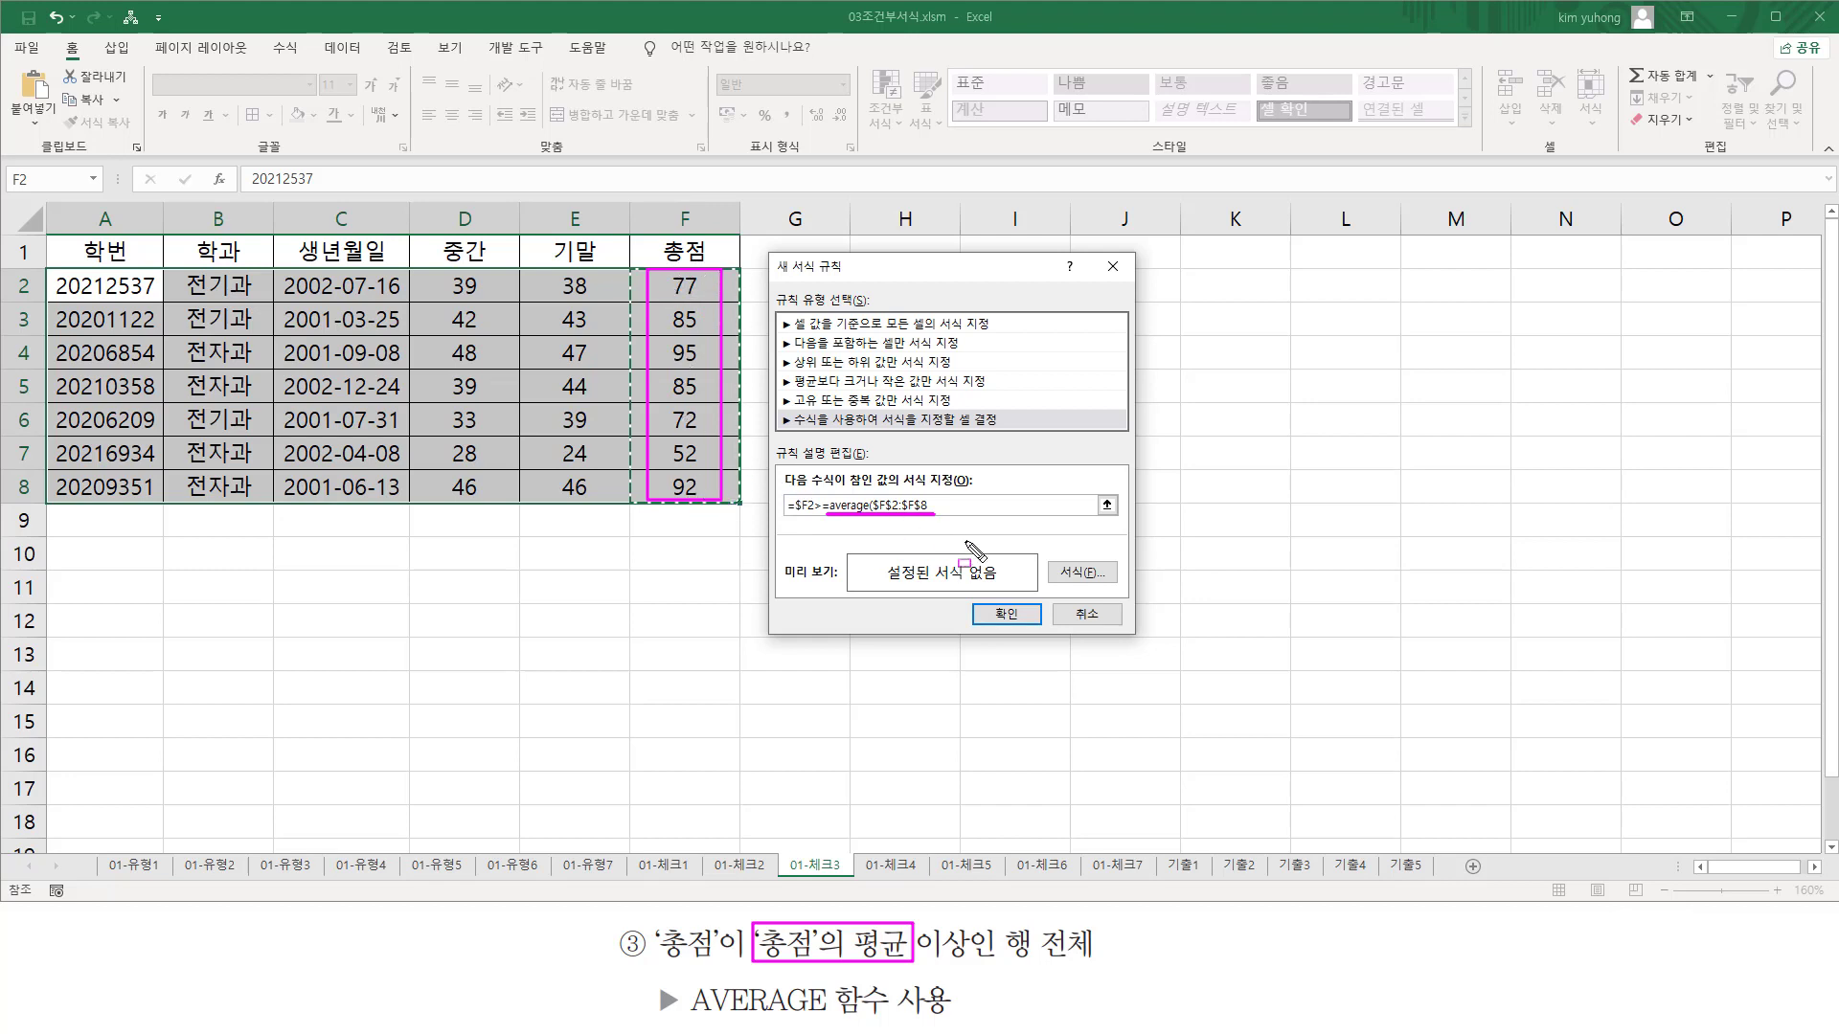
{"action": "key", "text": "Escape"}
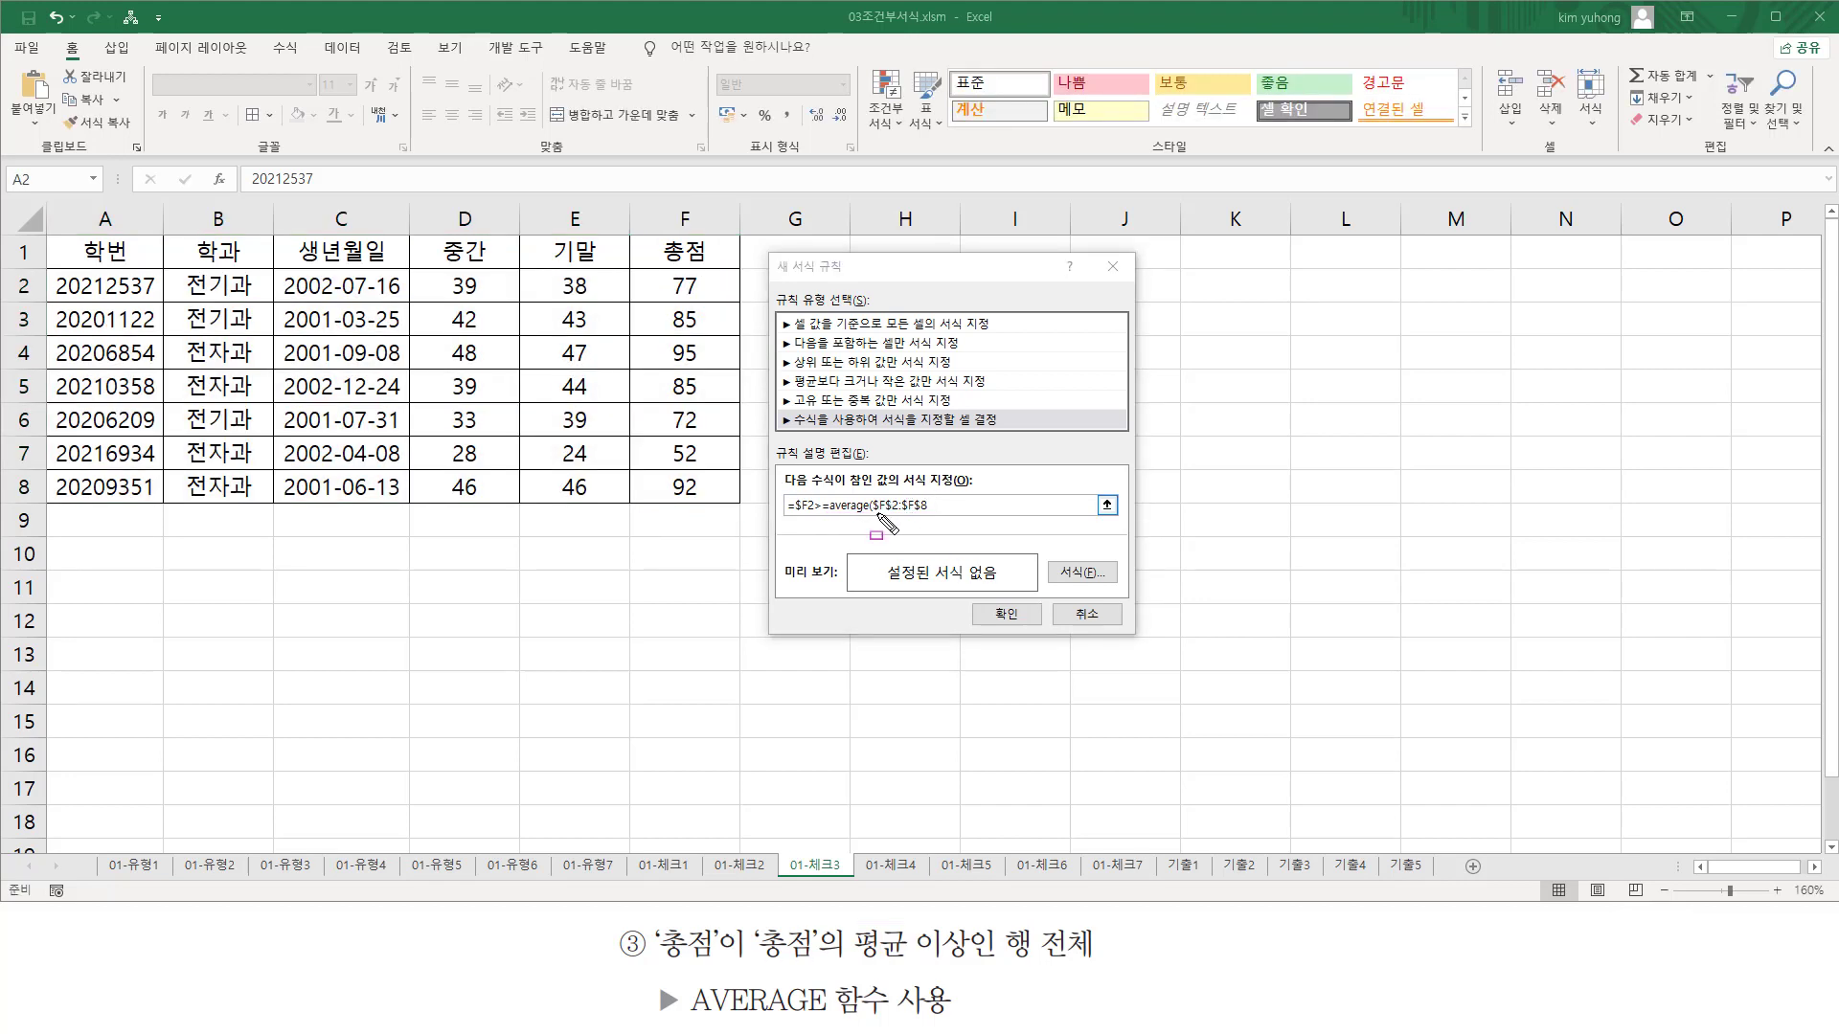
{"action": "left_click", "coordinate": [945, 505]}
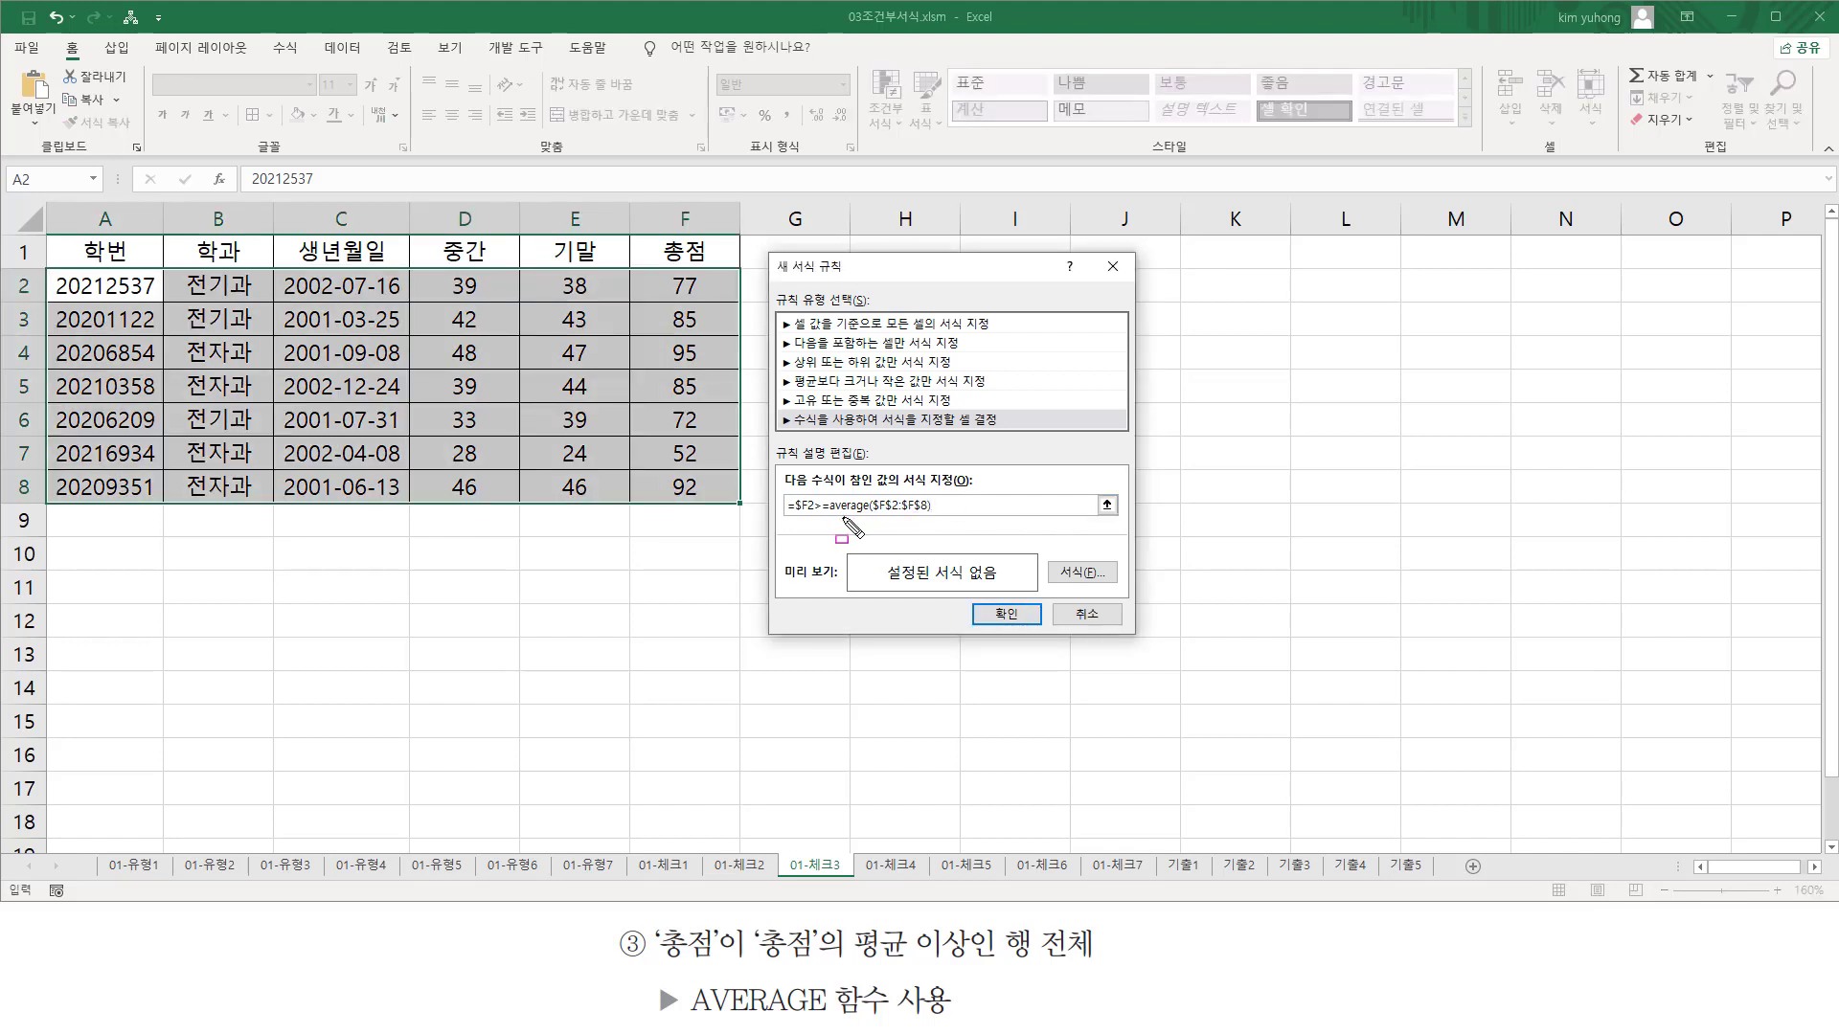
- Copy the complete AVERAGE formula text from the new rule
{"action": "left_click_drag", "start_coordinate": [873, 512], "coordinate": [943, 527]}
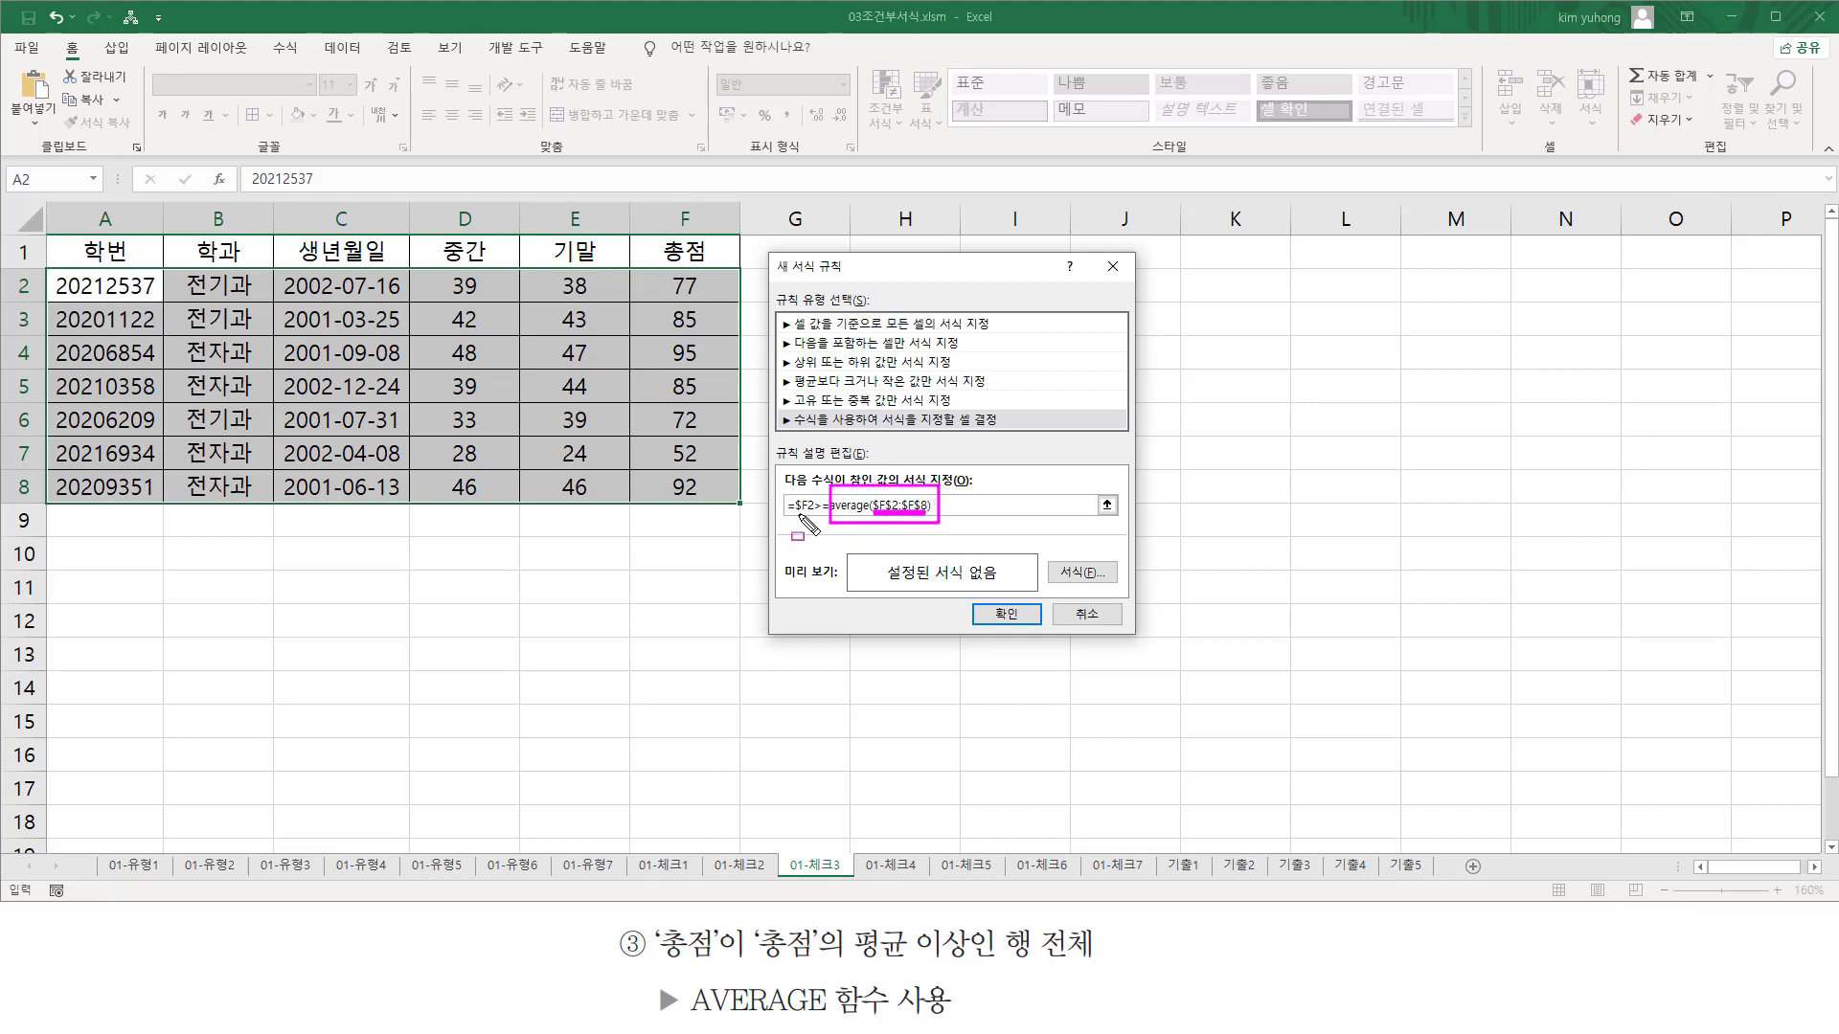
{"action": "left_click_drag", "start_coordinate": [794, 514], "coordinate": [807, 514]}
{"action": "key", "text": "Escape"}
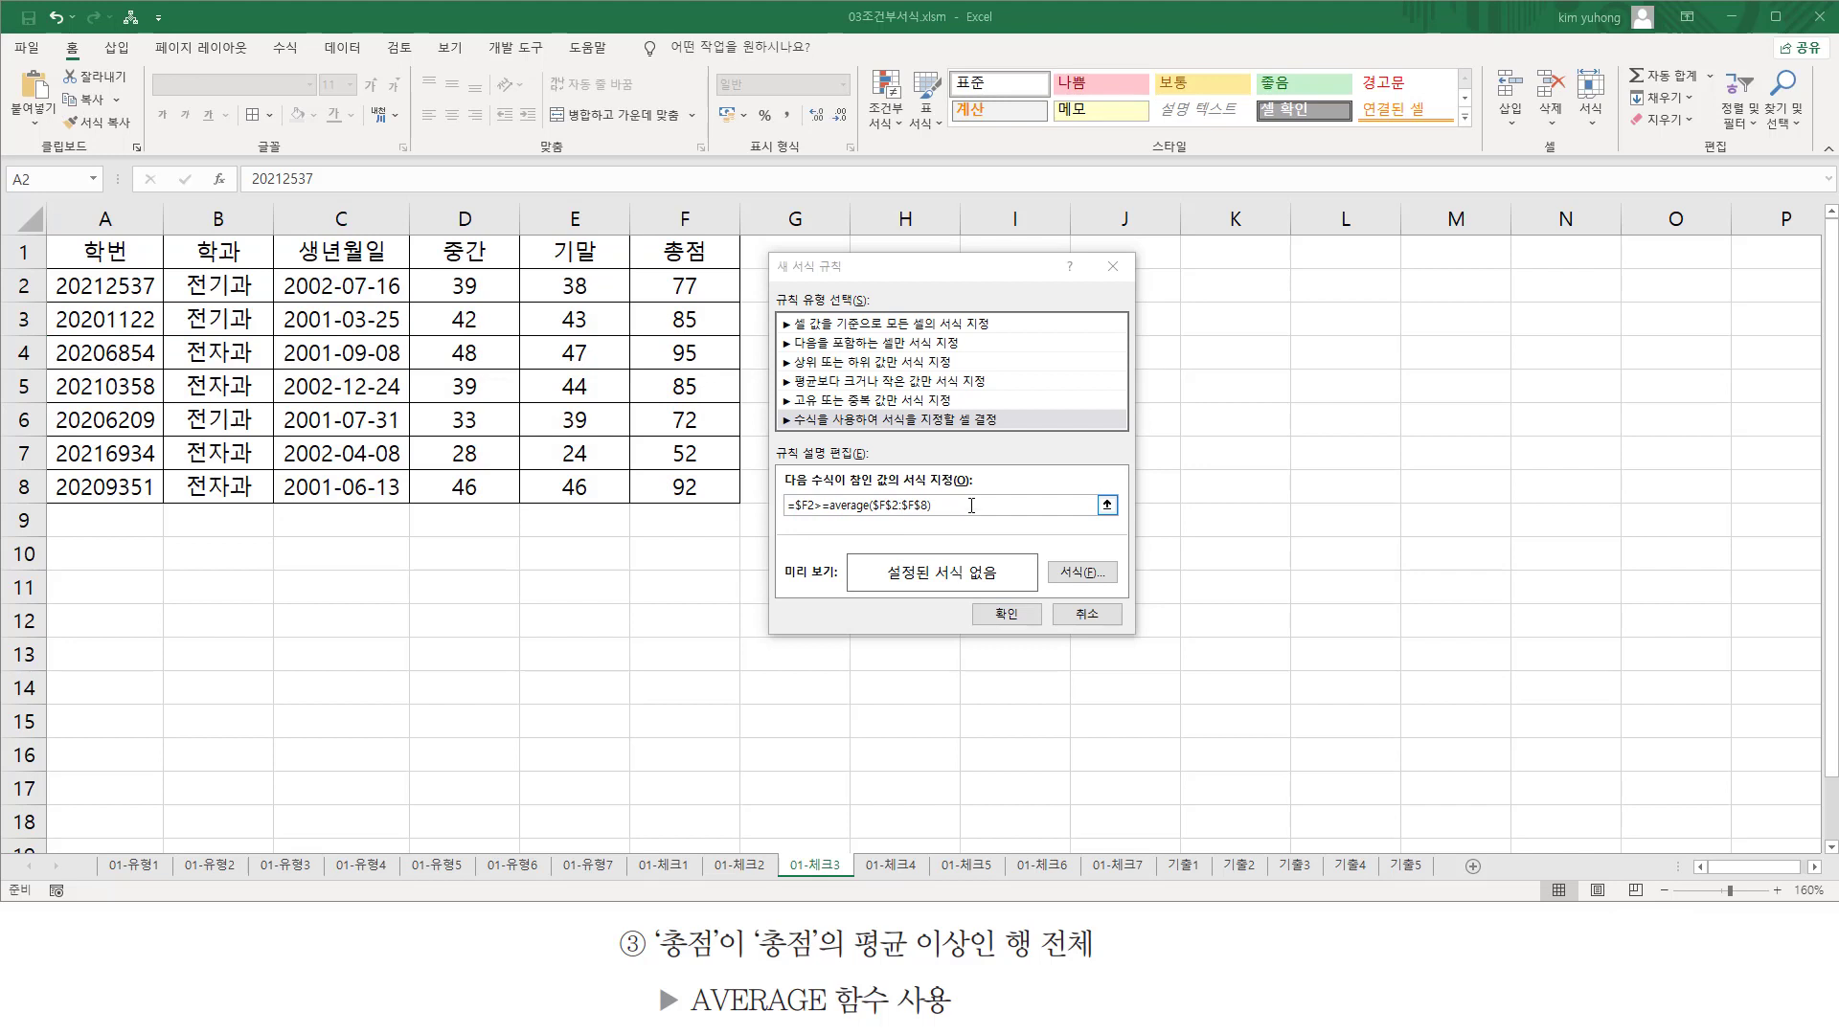
{"action": "left_click", "coordinate": [973, 505]}
{"action": "left_click_drag", "start_coordinate": [1010, 505], "coordinate": [657, 509]}
{"action": "left_click", "coordinate": [988, 509]}
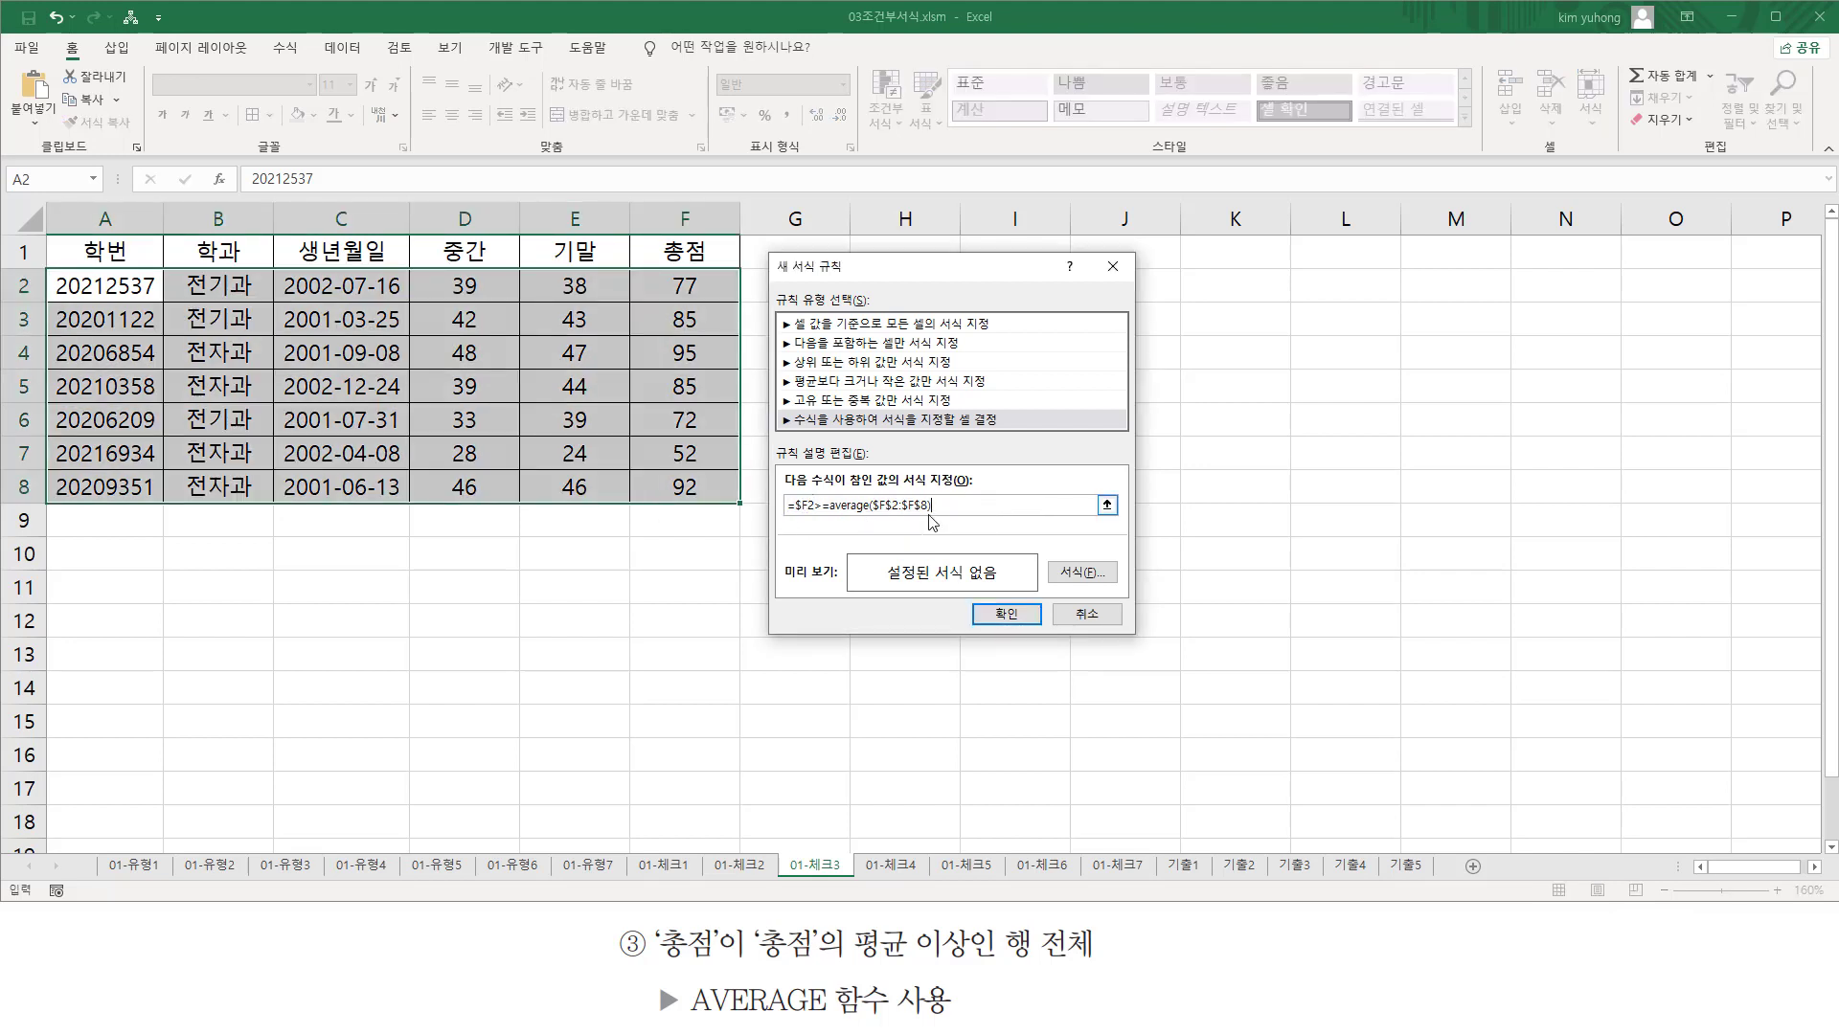
- Give the AVERAGE rule a yellow background fill and apply it to the selected table rows
{"action": "left_click", "coordinate": [1081, 572]}
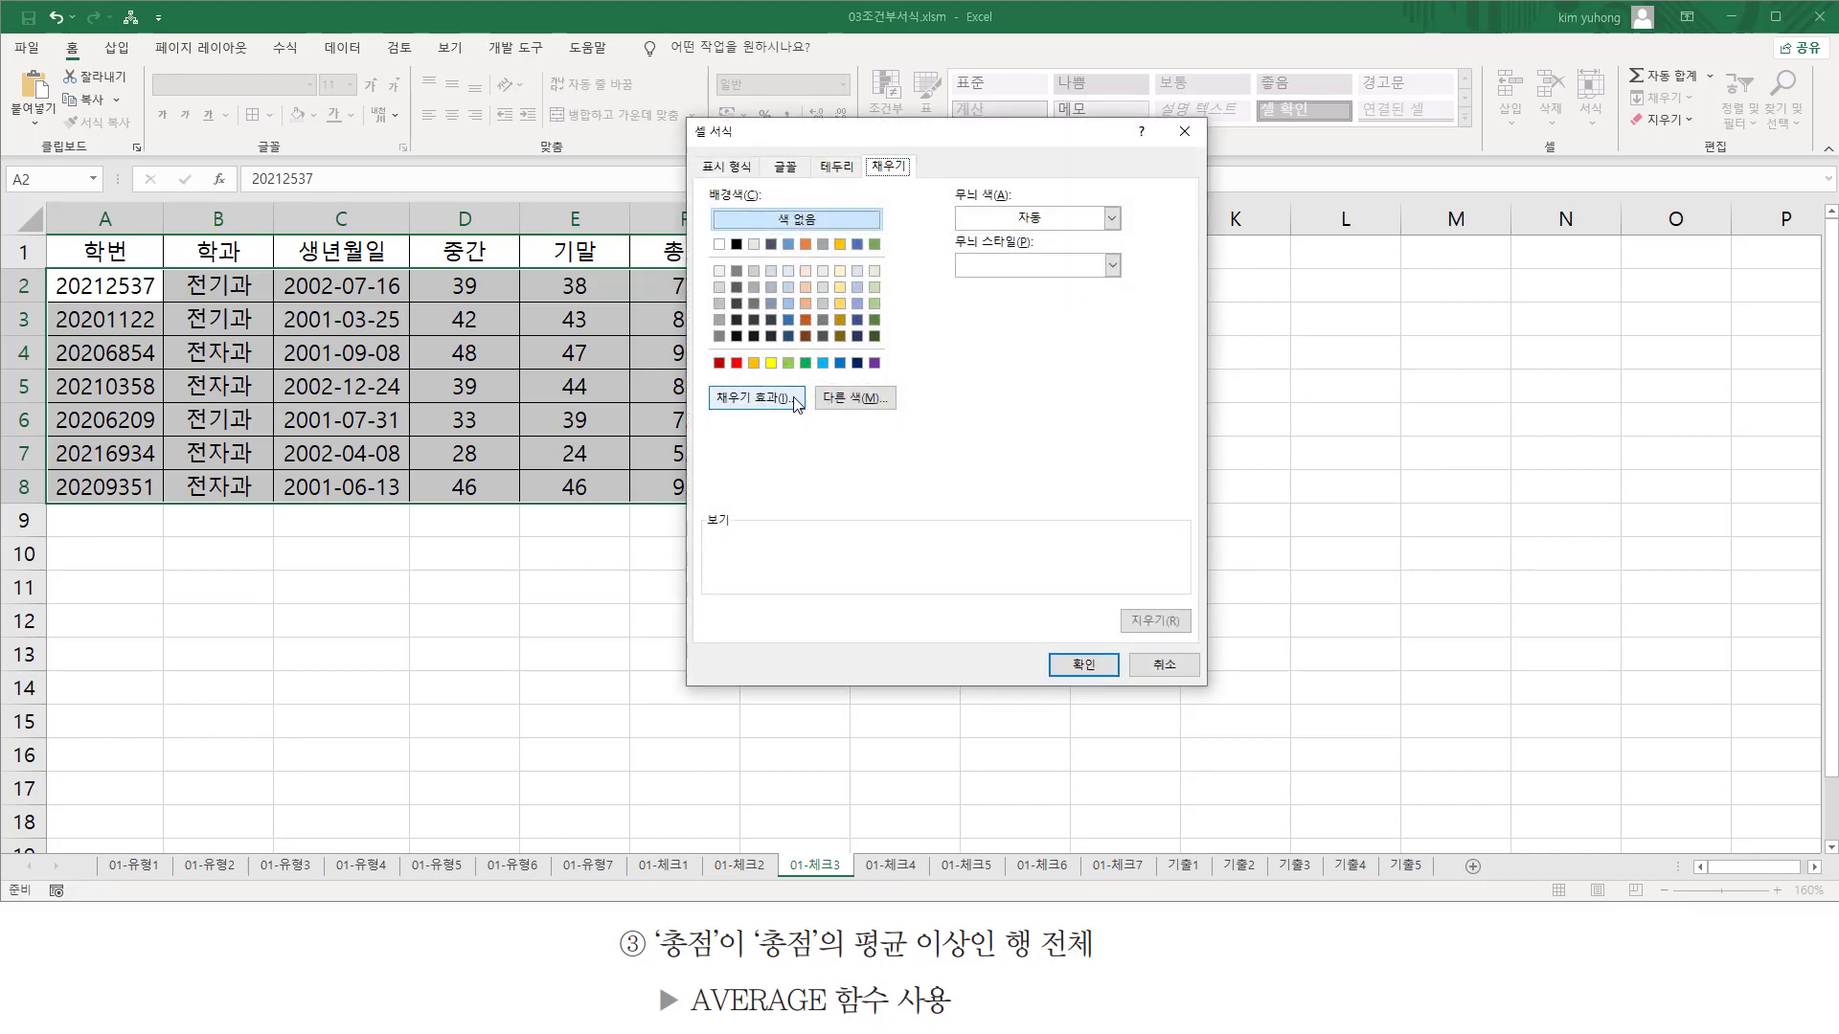
{"action": "left_click", "coordinate": [772, 363]}
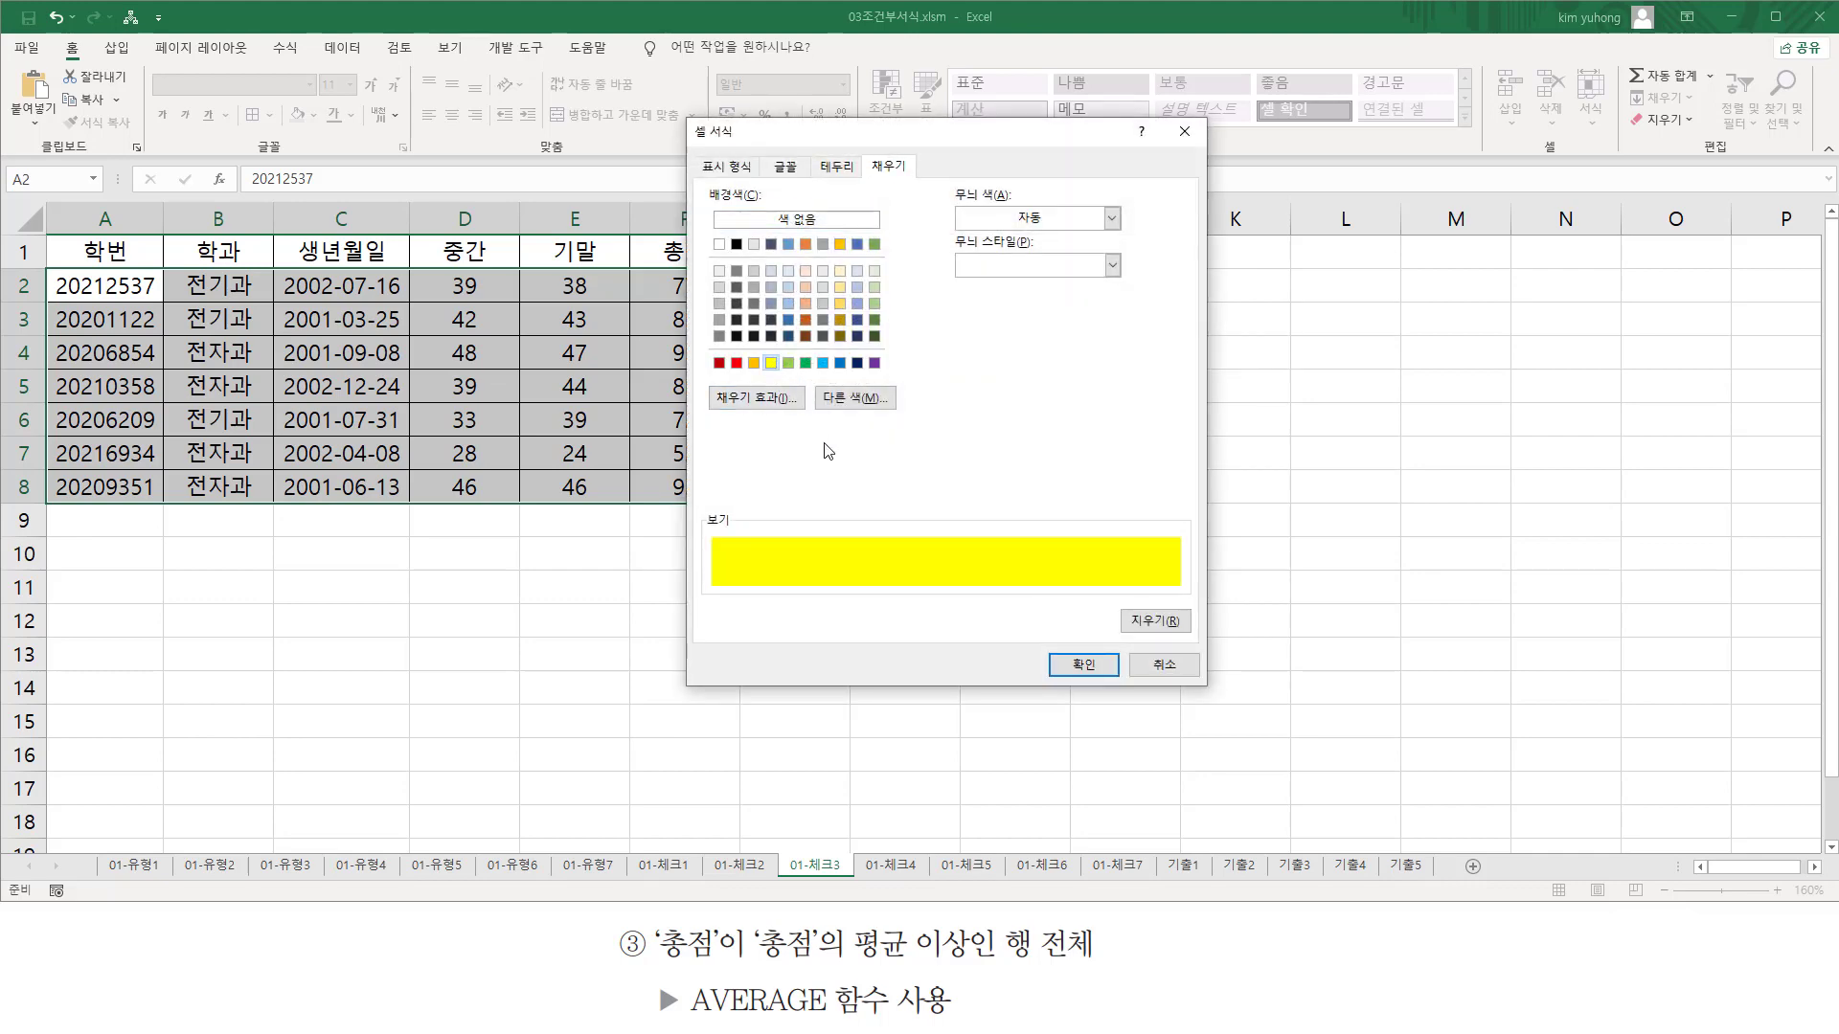
{"action": "left_click", "coordinate": [1091, 670]}
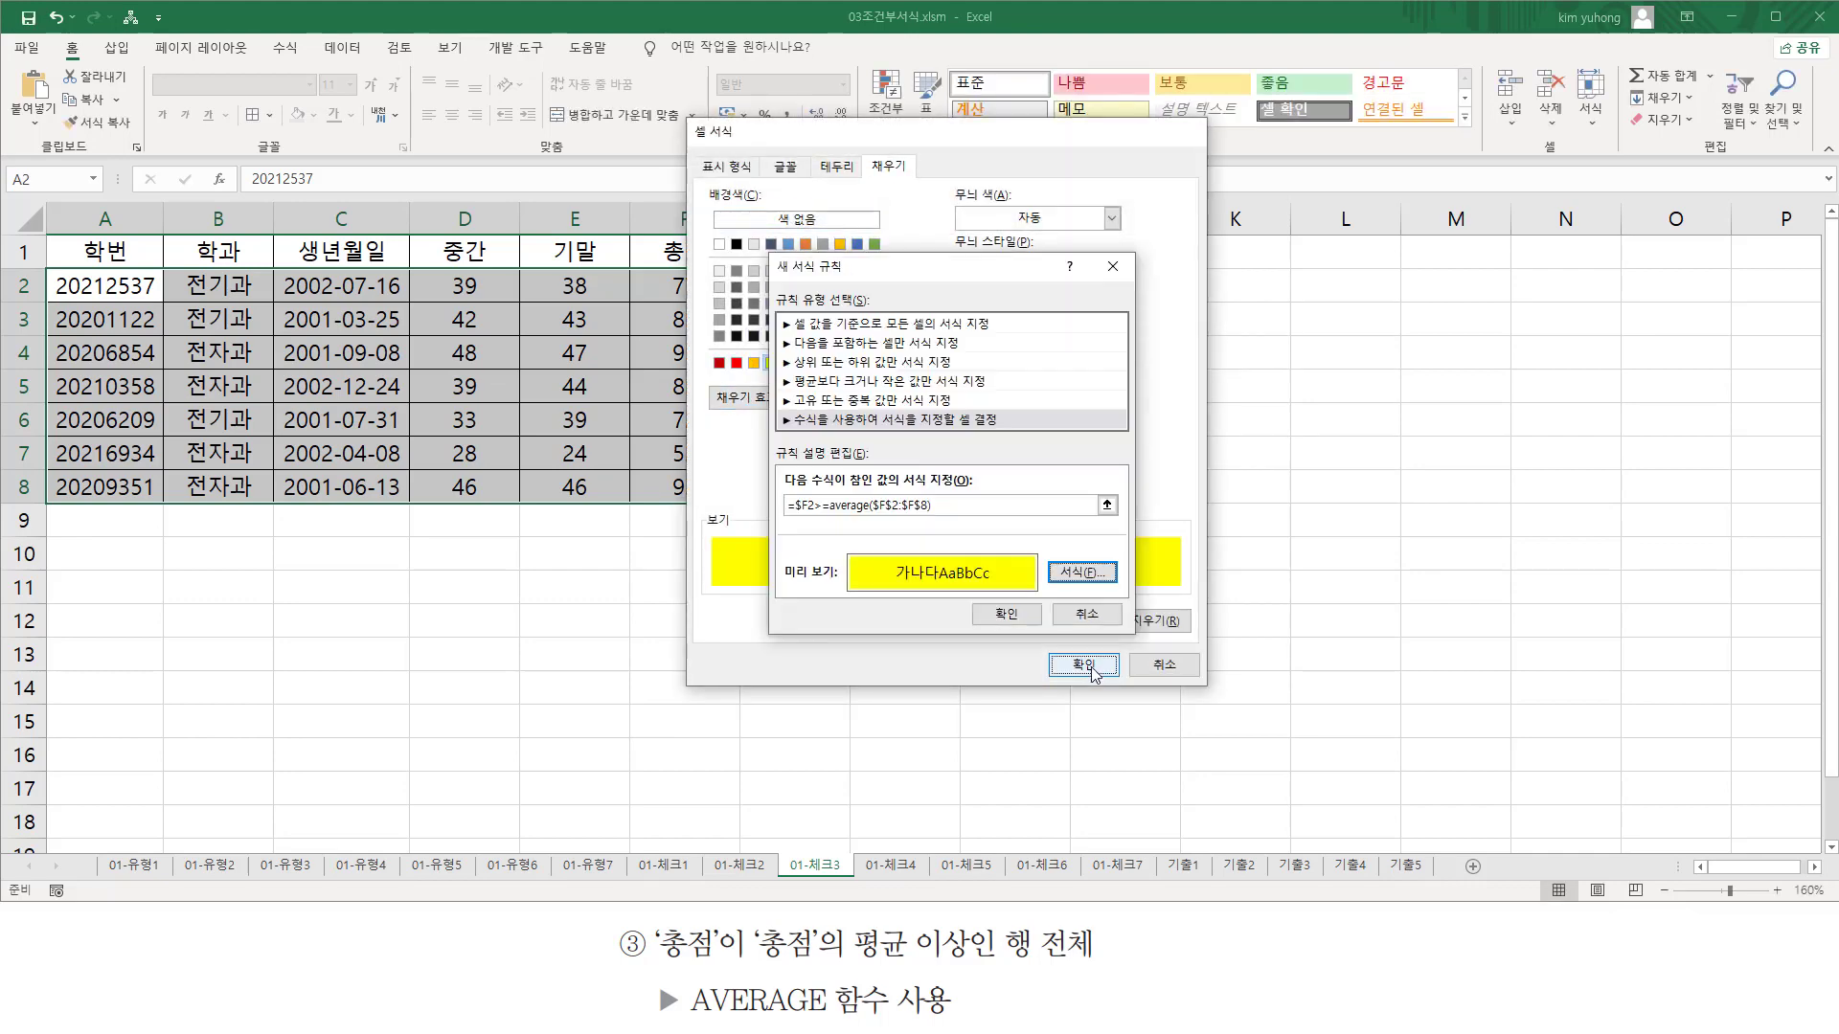
{"action": "left_click", "coordinate": [1003, 613]}
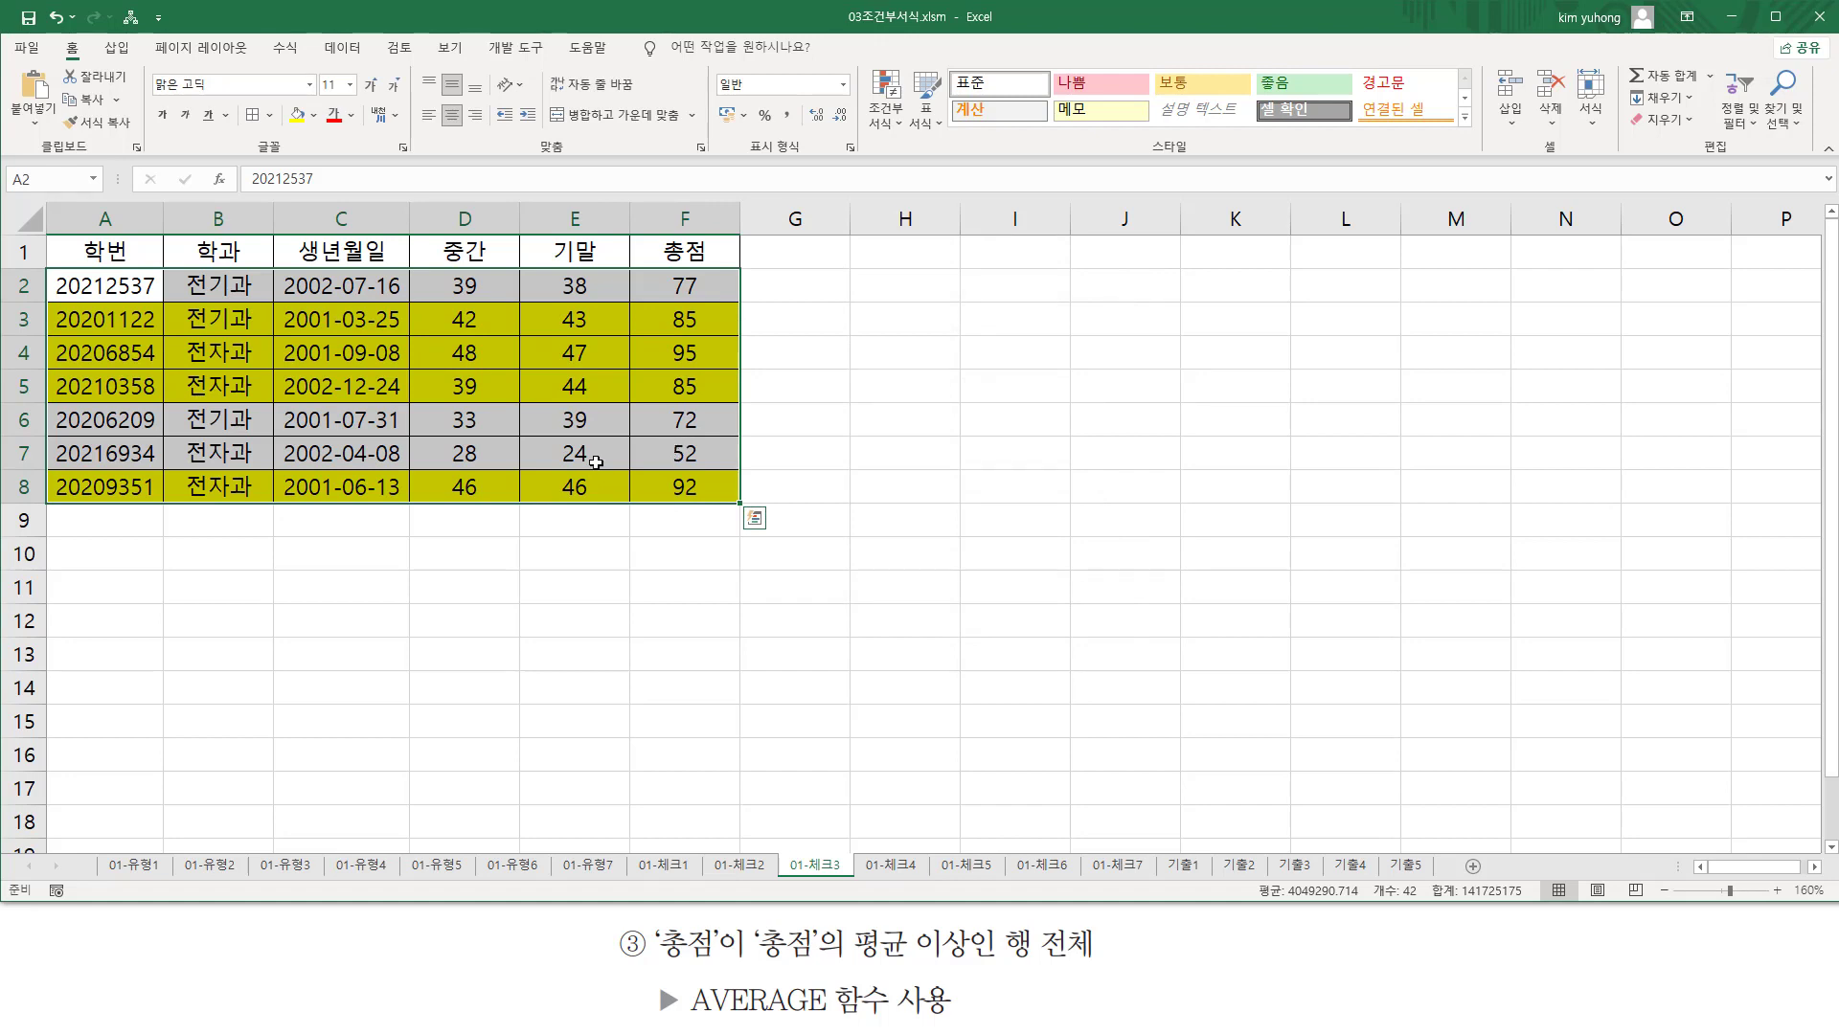
- Write the rule's formula =$F2>=average($F$2:$F$8) as text in cell A10 and color it red
{"action": "left_click", "coordinate": [125, 553]}
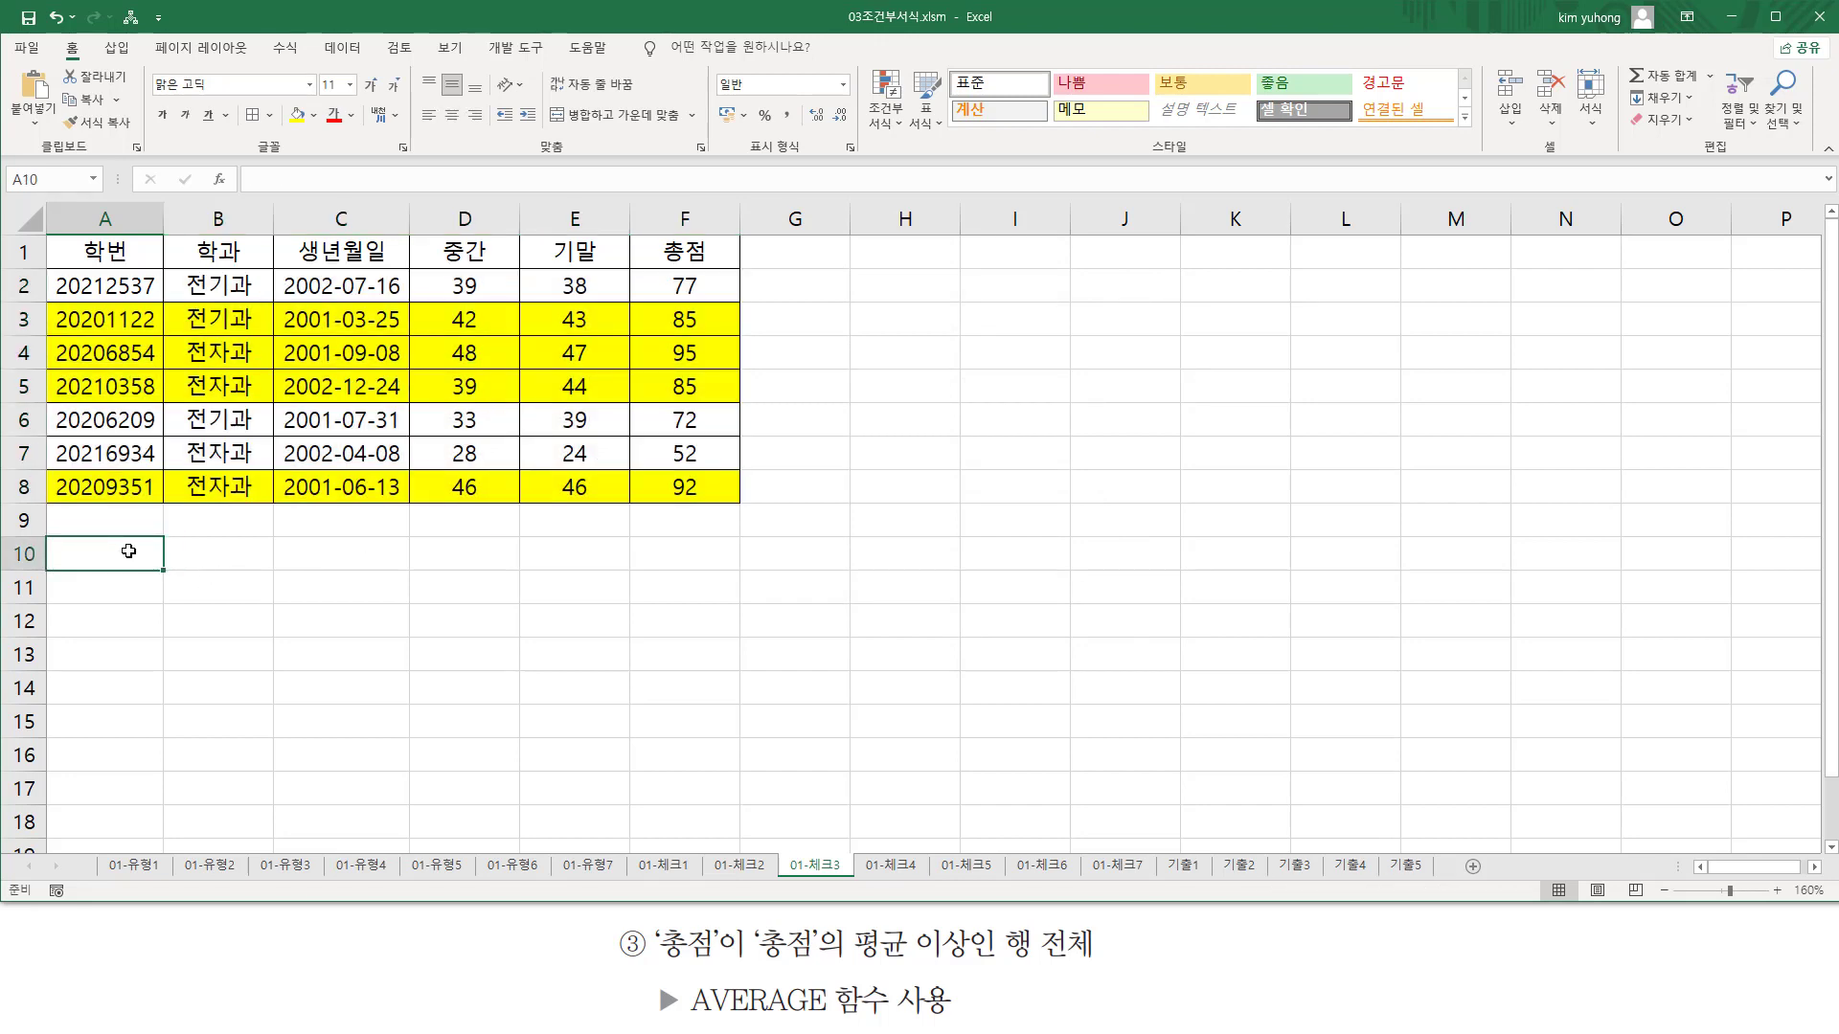
{"action": "type", "text": "'"}
{"action": "key", "text": "ctrl+v"}
{"action": "key", "text": "Return"}
{"action": "left_click", "coordinate": [128, 552]}
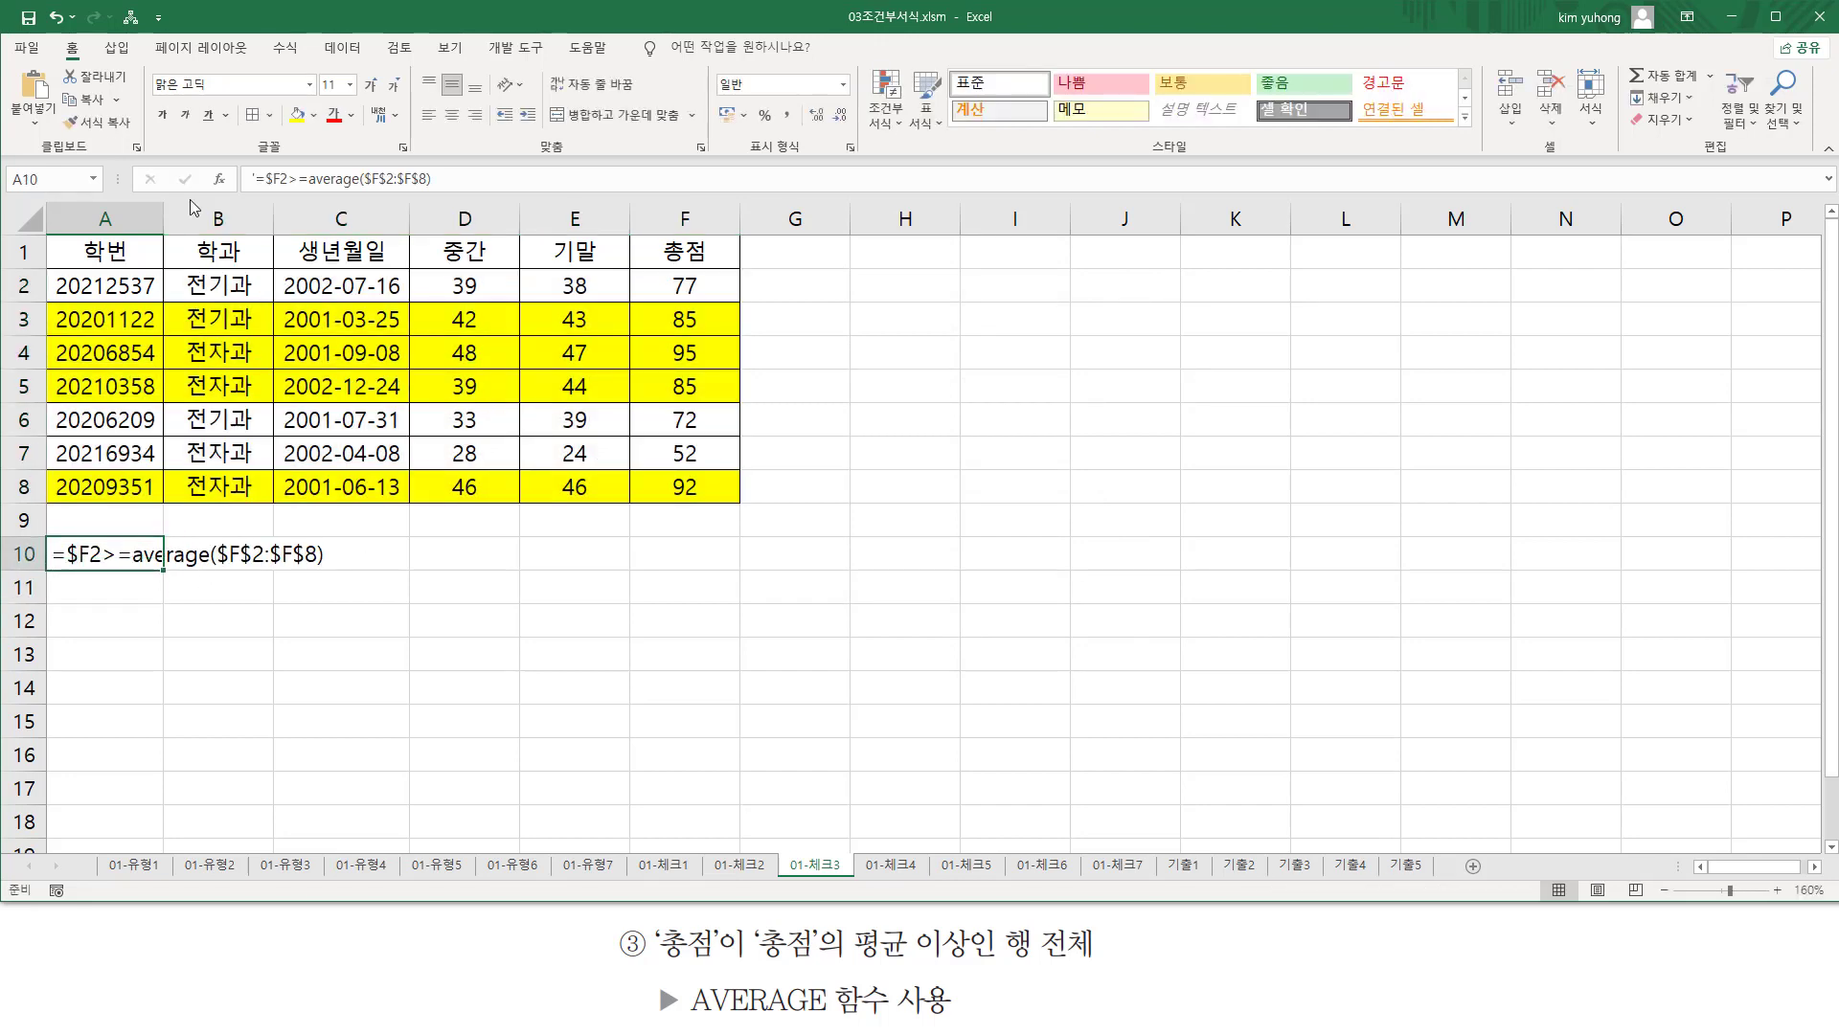
{"action": "left_click", "coordinate": [333, 114]}
{"action": "left_click", "coordinate": [216, 709]}
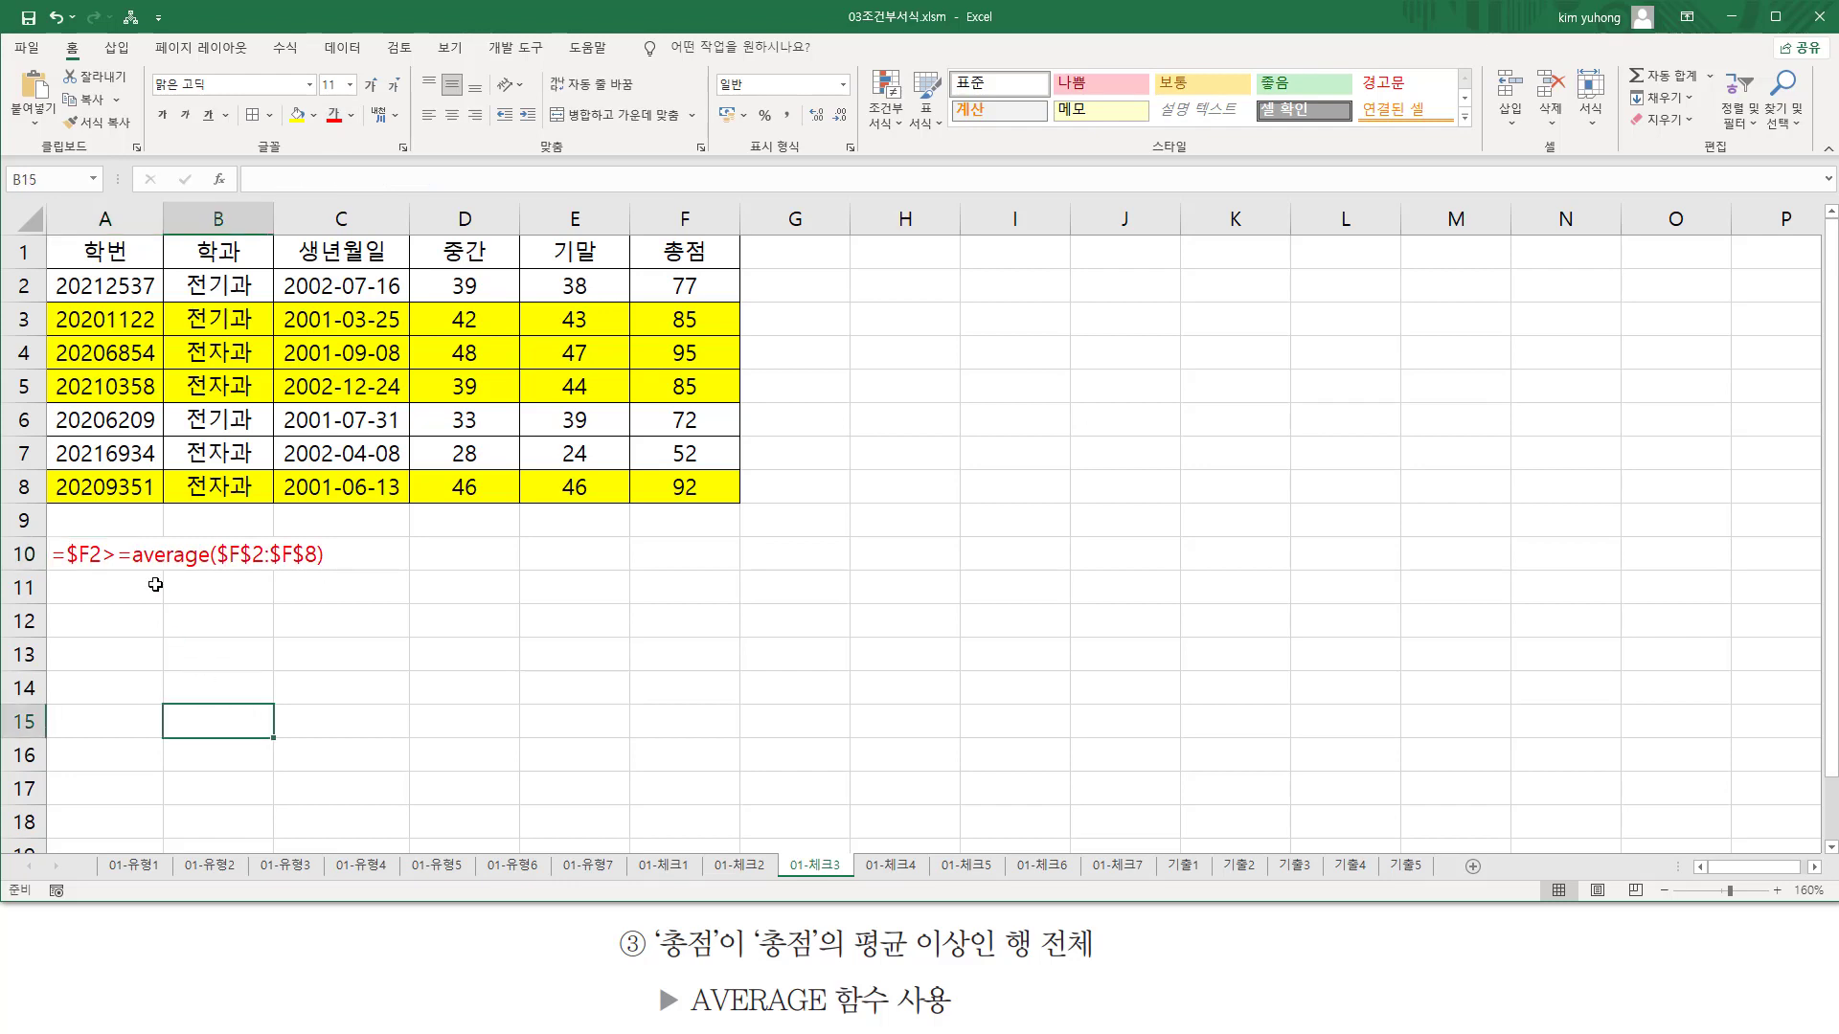
{"action": "left_click_drag", "start_coordinate": [67, 568], "coordinate": [346, 584]}
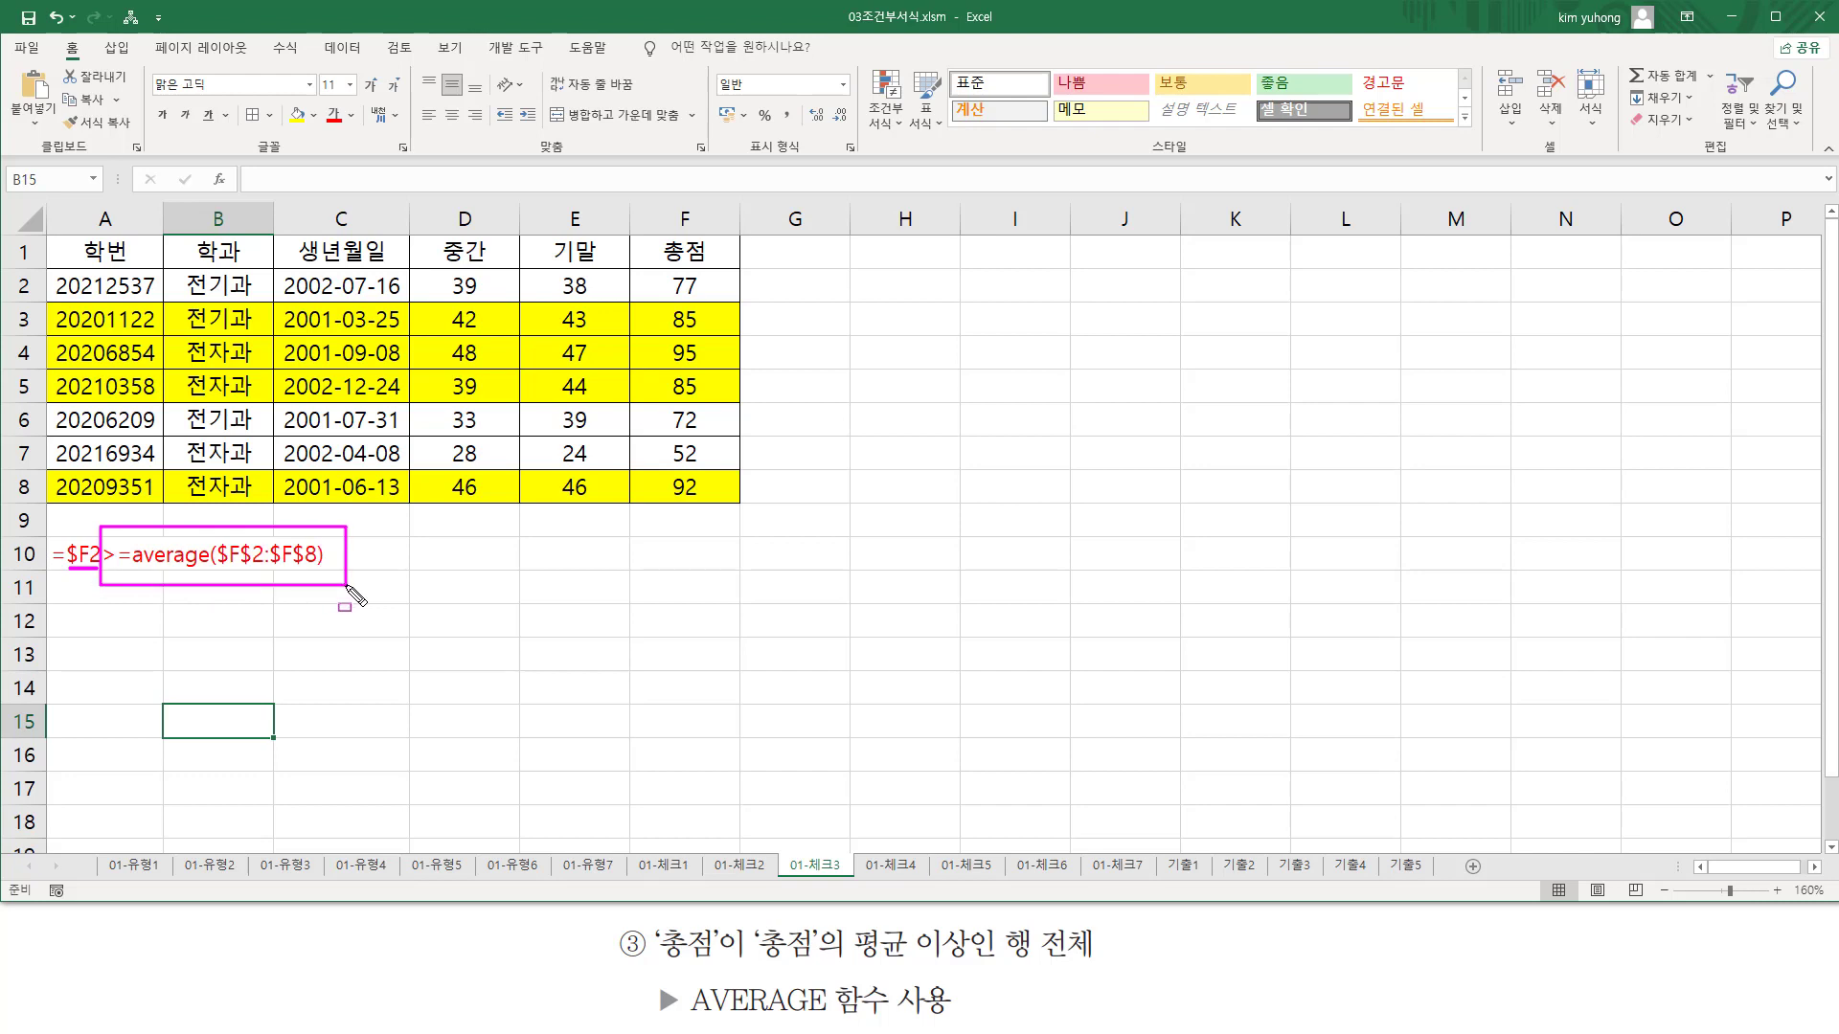
{"action": "left_click_drag", "start_coordinate": [220, 568], "coordinate": [306, 569]}
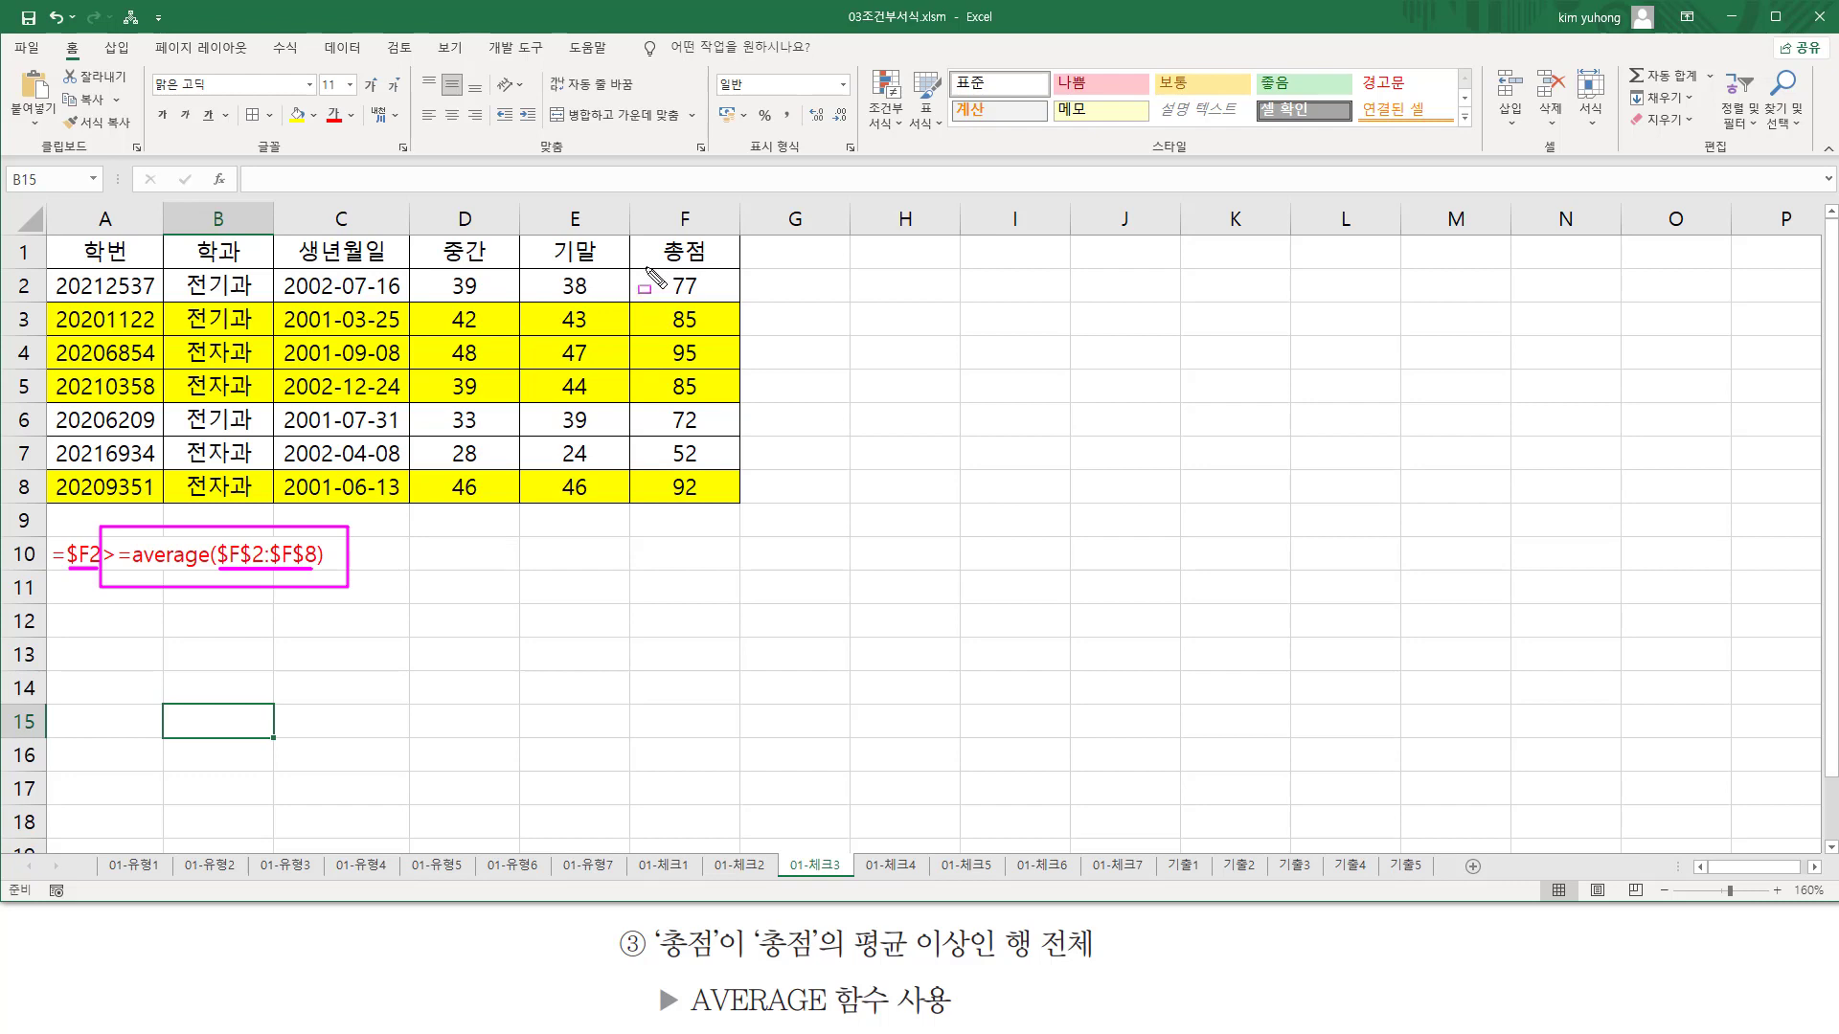
{"action": "left_click_drag", "start_coordinate": [658, 269], "coordinate": [719, 506]}
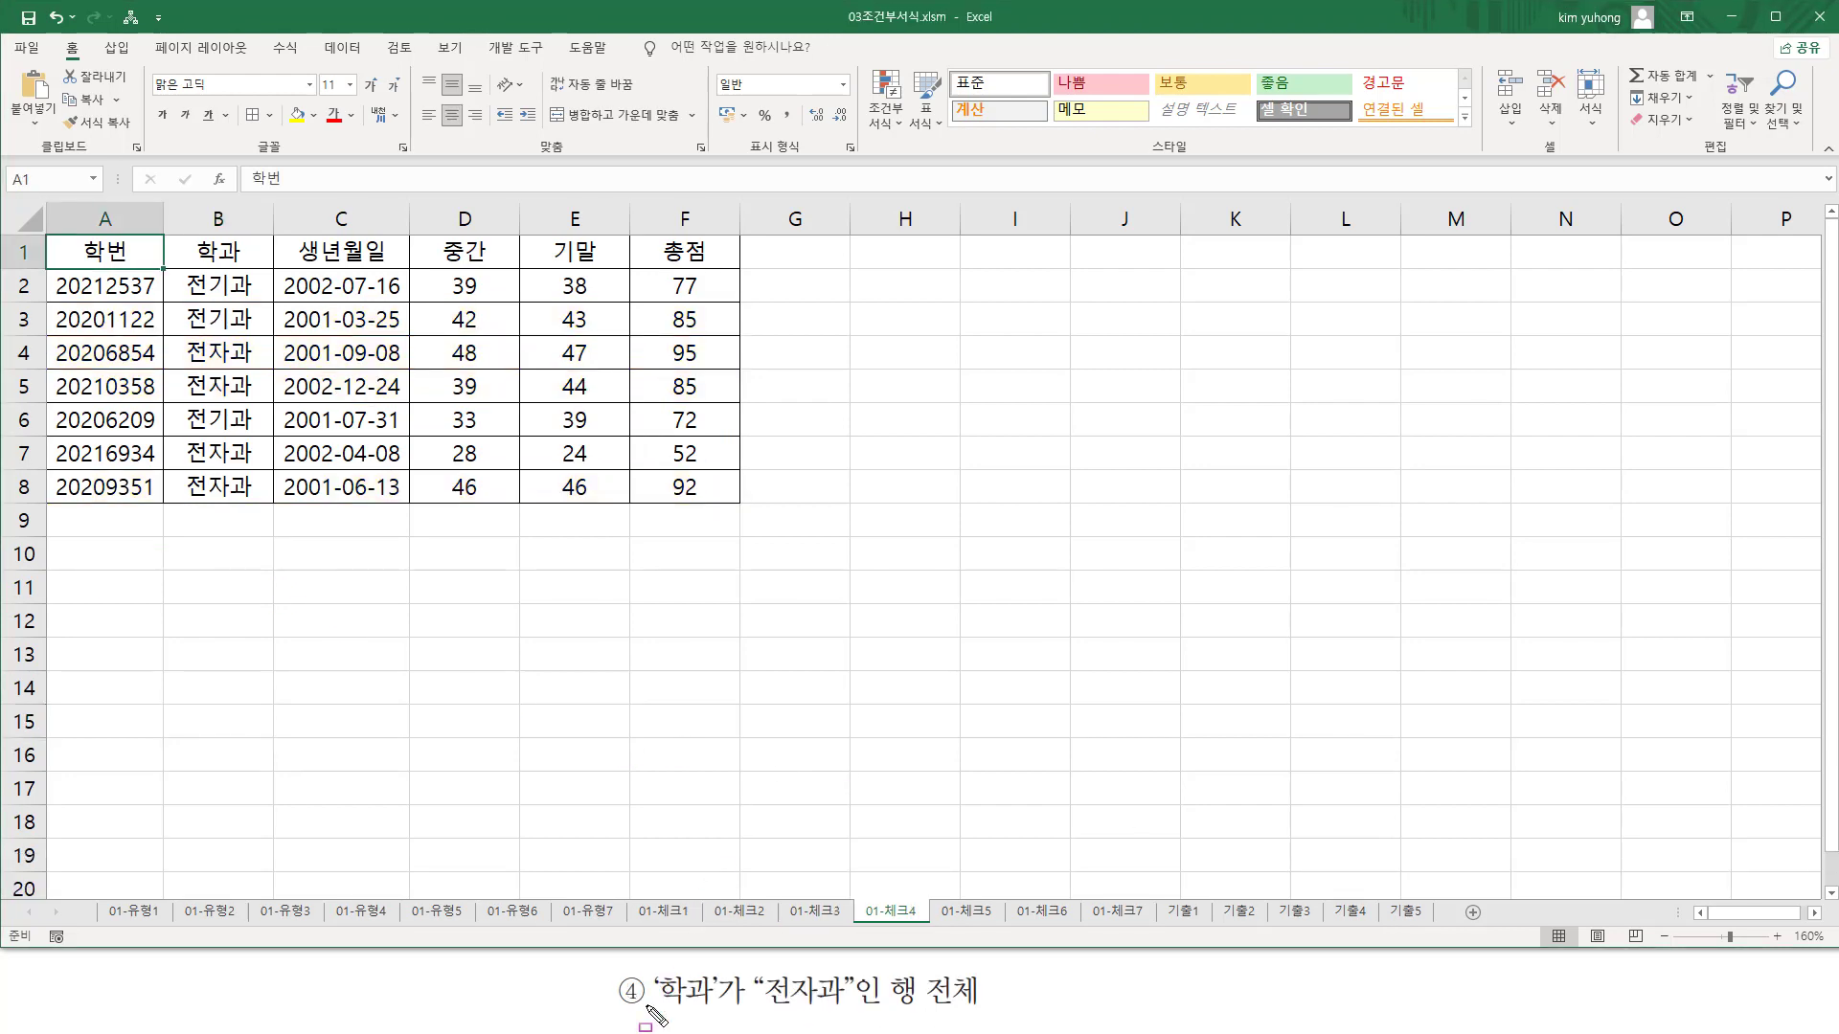
- On the 01-체크4 sheet, select A2:F8 and start a new formula-based conditional formatting rule
{"action": "left_click_drag", "start_coordinate": [652, 1009], "coordinate": [985, 1011]}
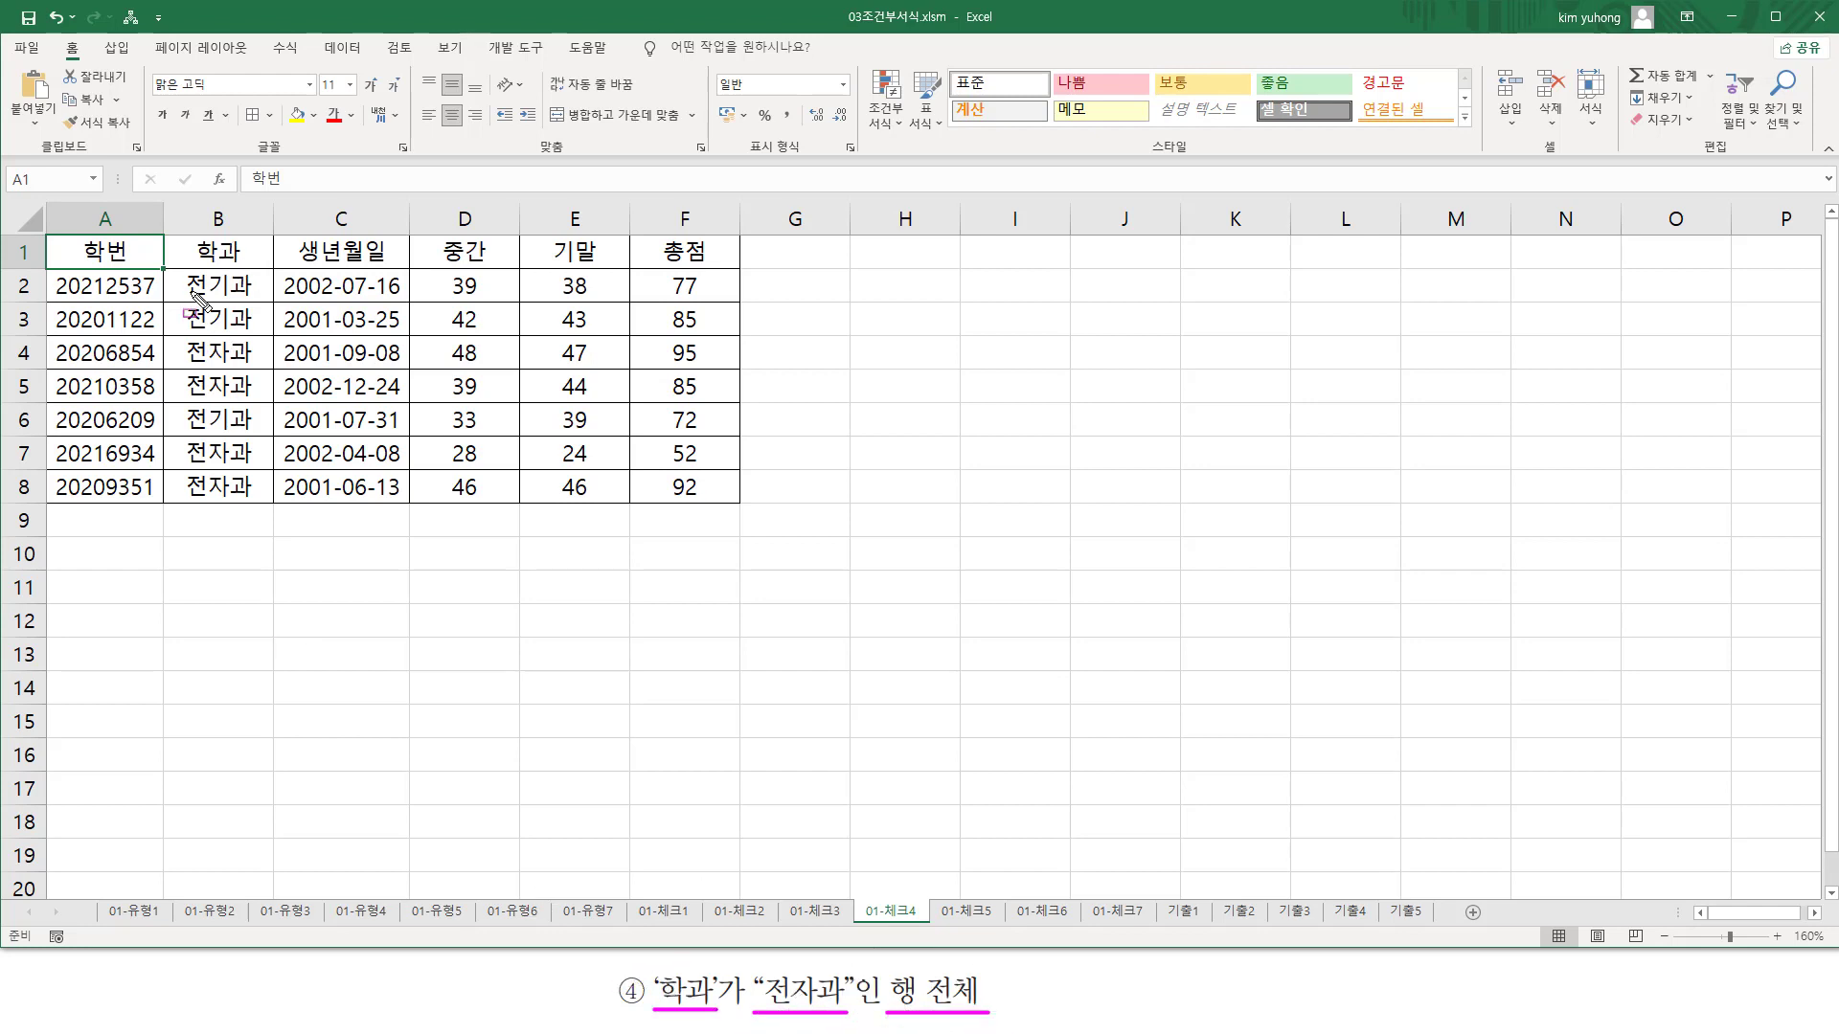
{"action": "mouse_move", "coordinate": [170, 267]}
{"action": "left_mouse_down"}
{"action": "mouse_move", "coordinate": [190, 394]}
{"action": "mouse_move", "coordinate": [265, 508]}
{"action": "left_mouse_up"}
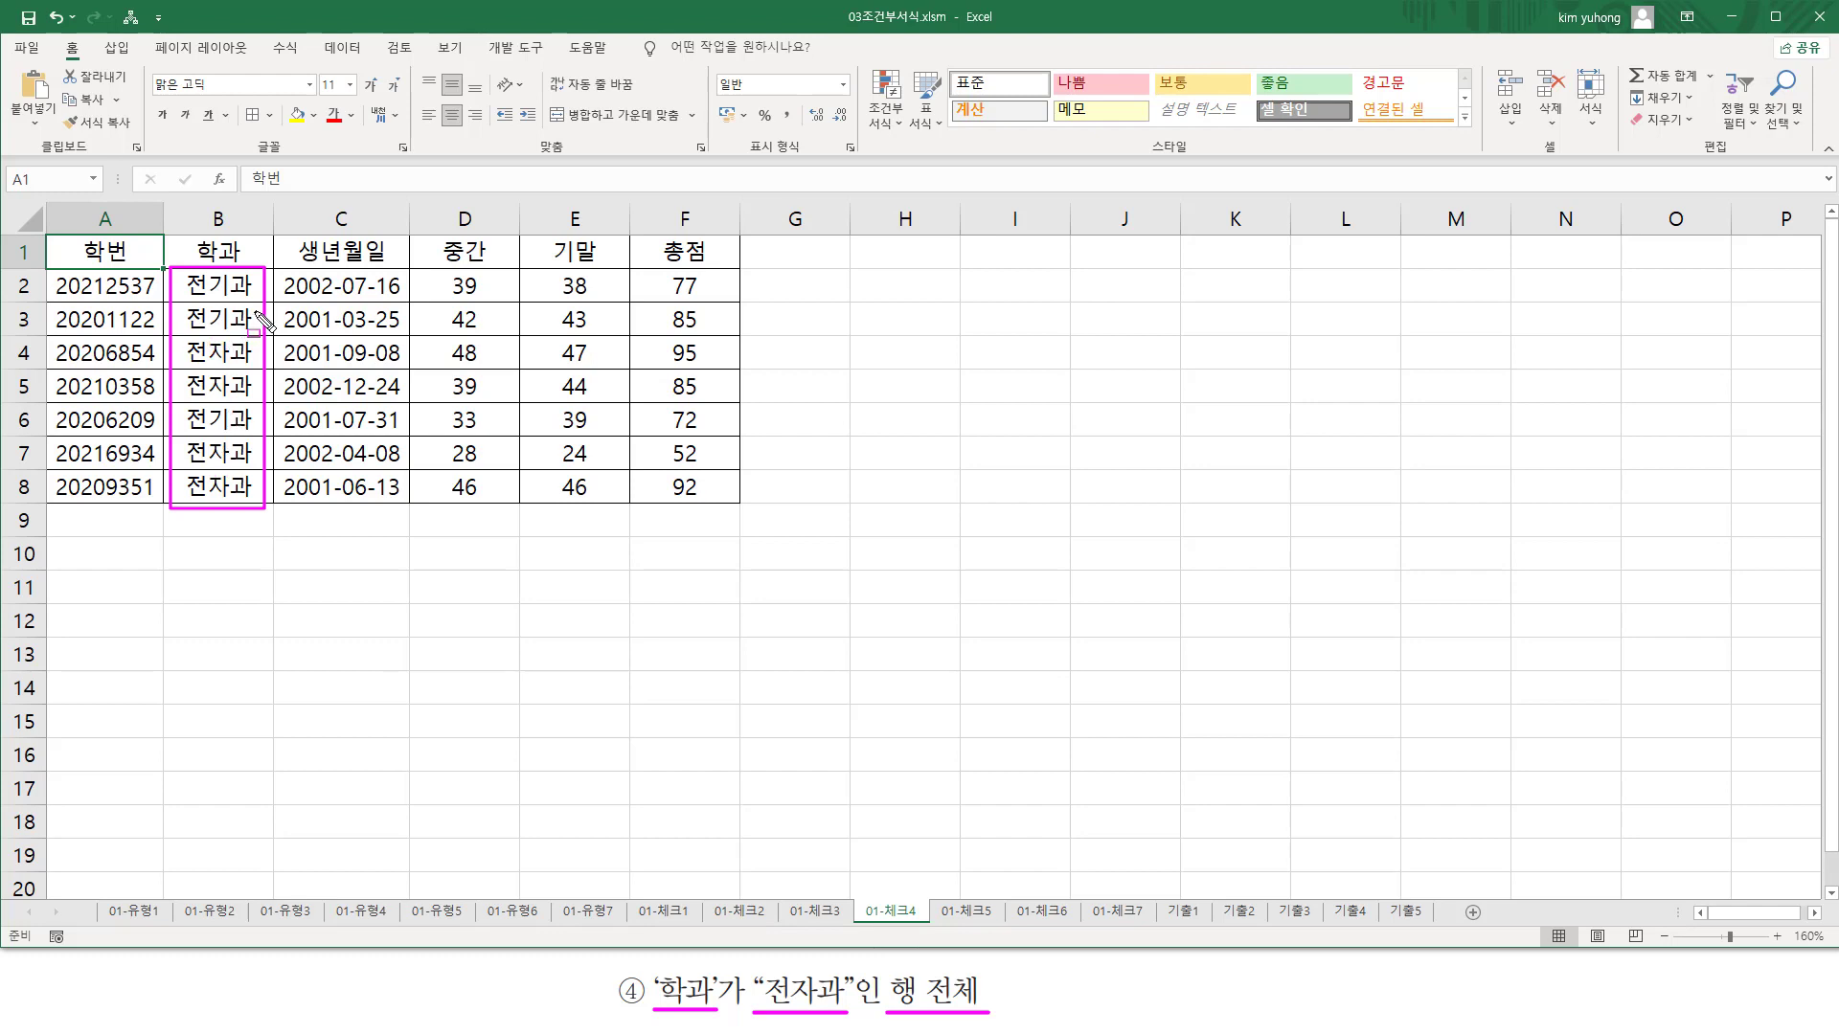
{"action": "left_click_drag", "start_coordinate": [116, 287], "coordinate": [699, 478]}
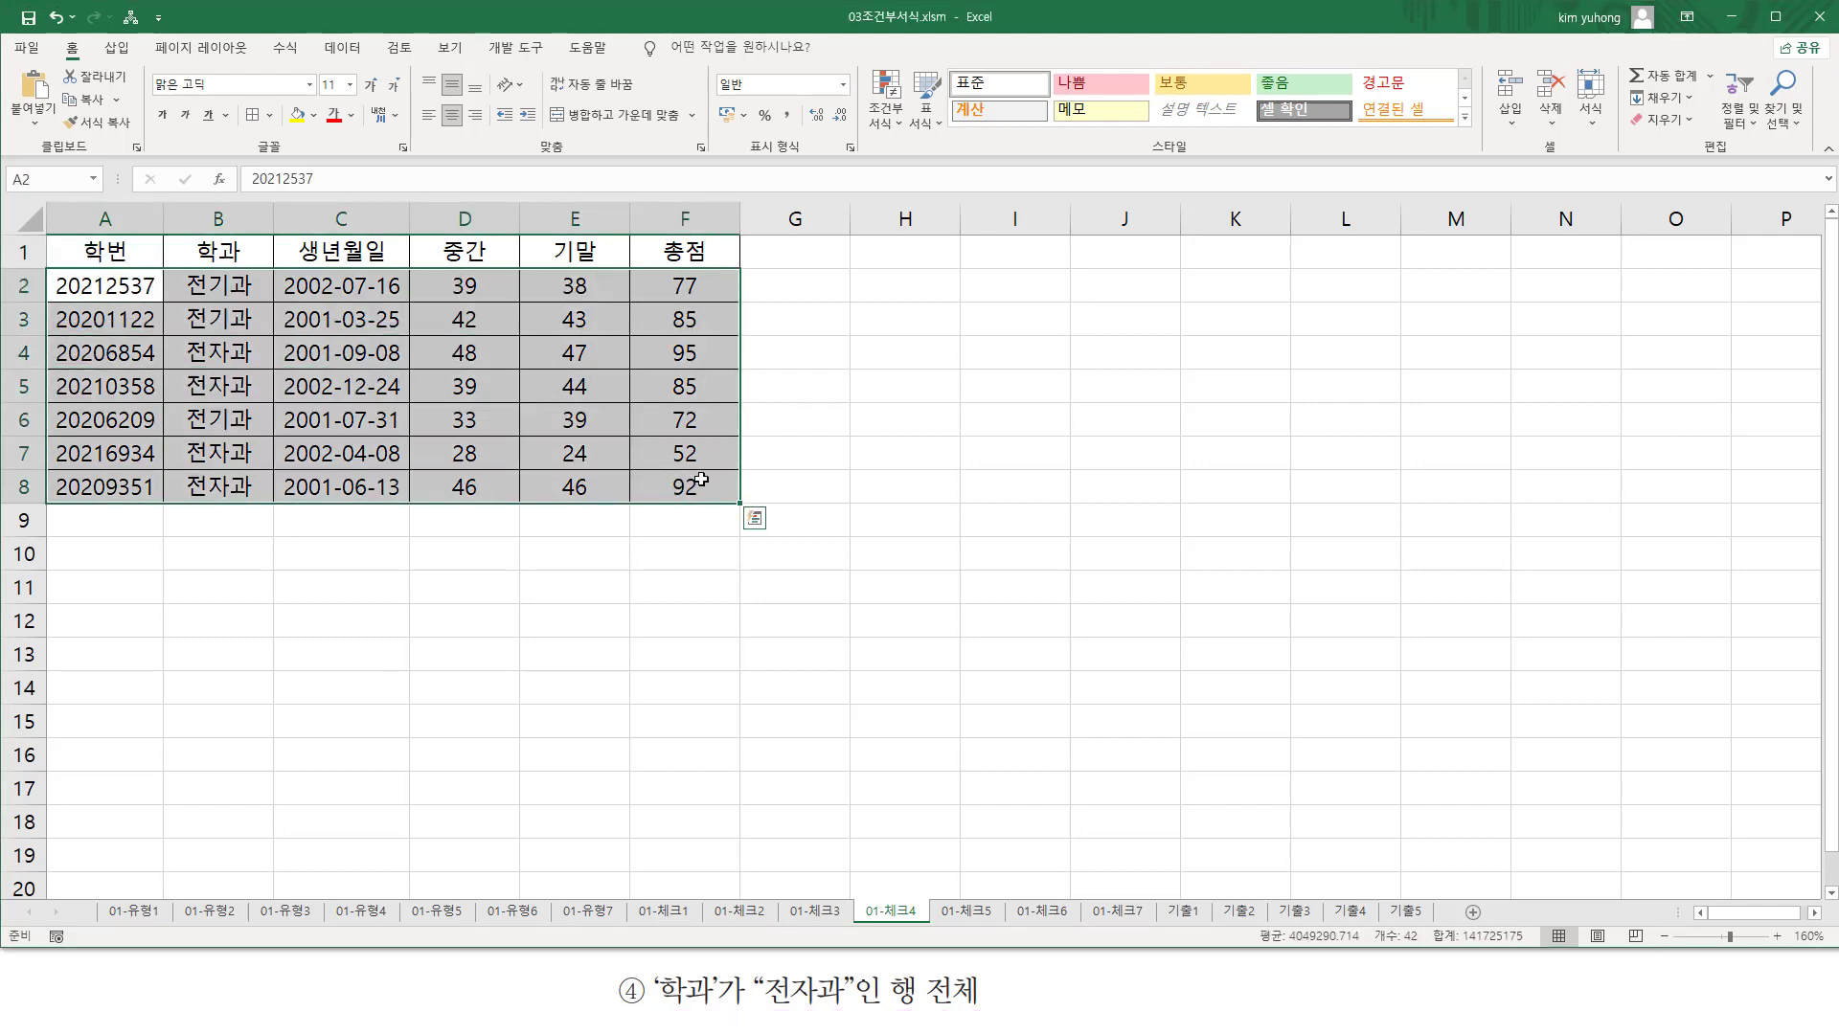
{"action": "left_click", "coordinate": [886, 103]}
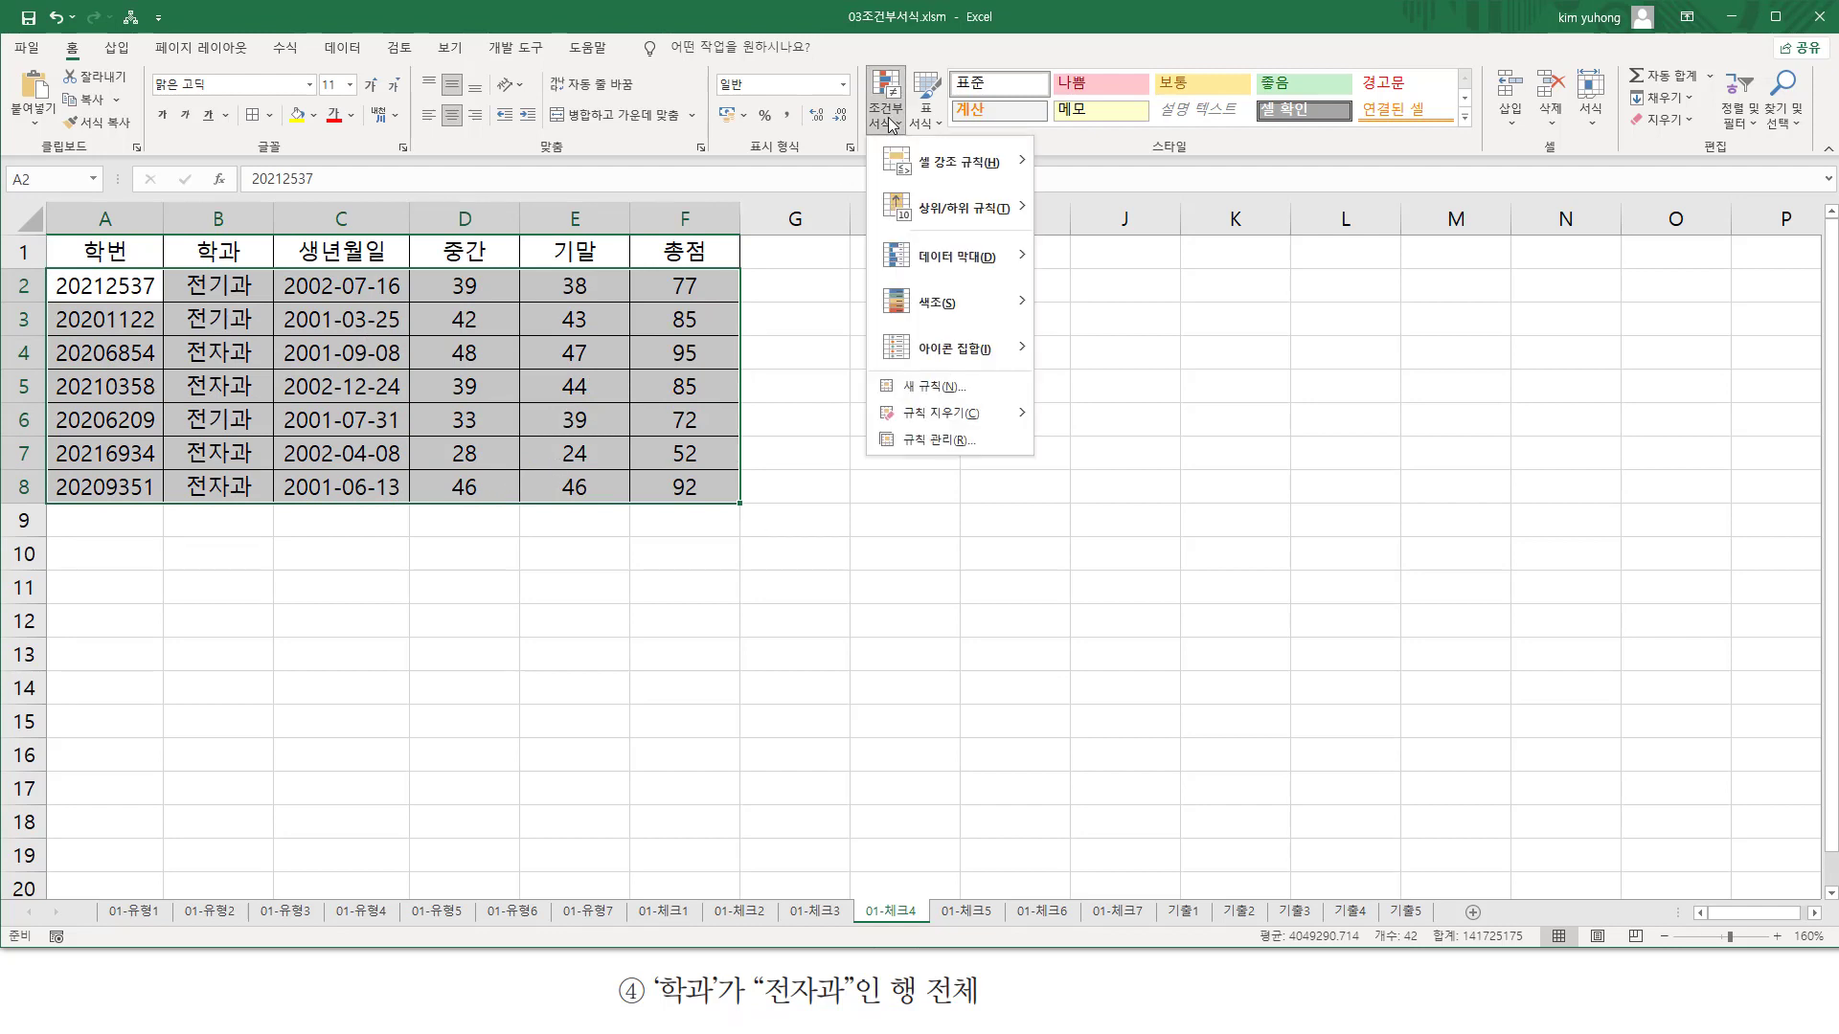
{"action": "left_click", "coordinate": [936, 387]}
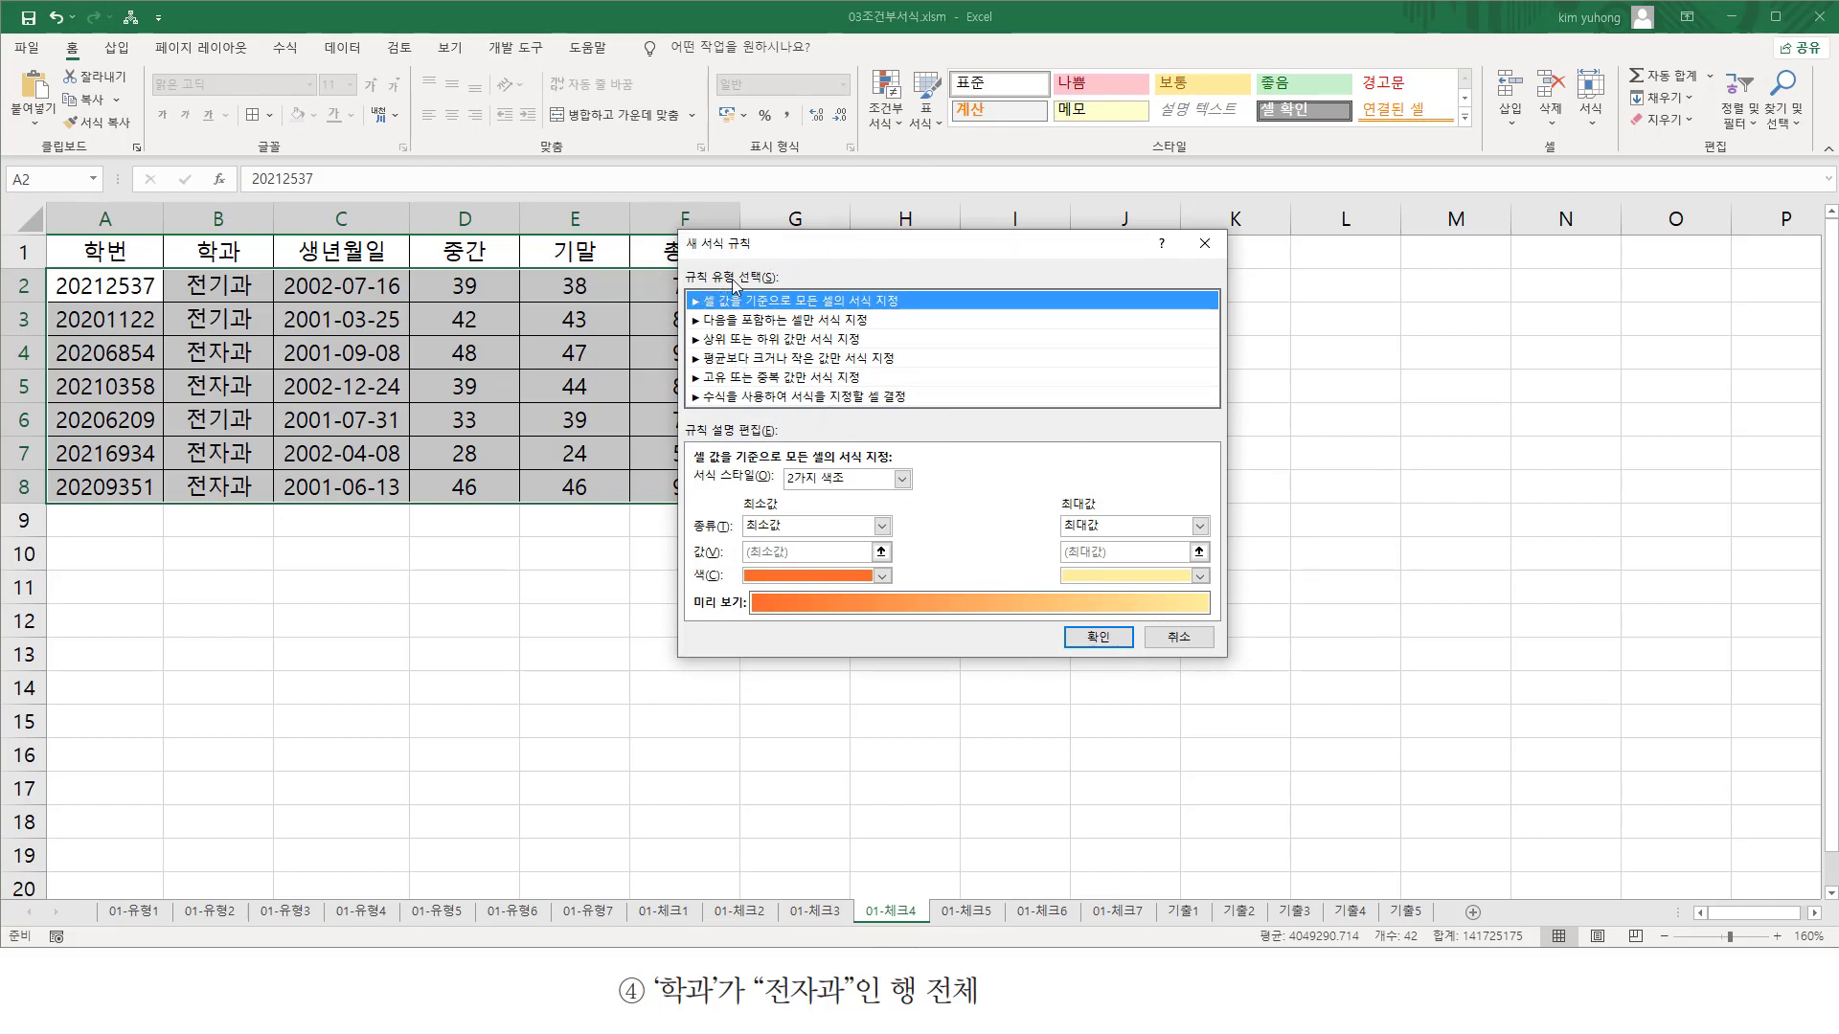
{"action": "left_click", "coordinate": [732, 397]}
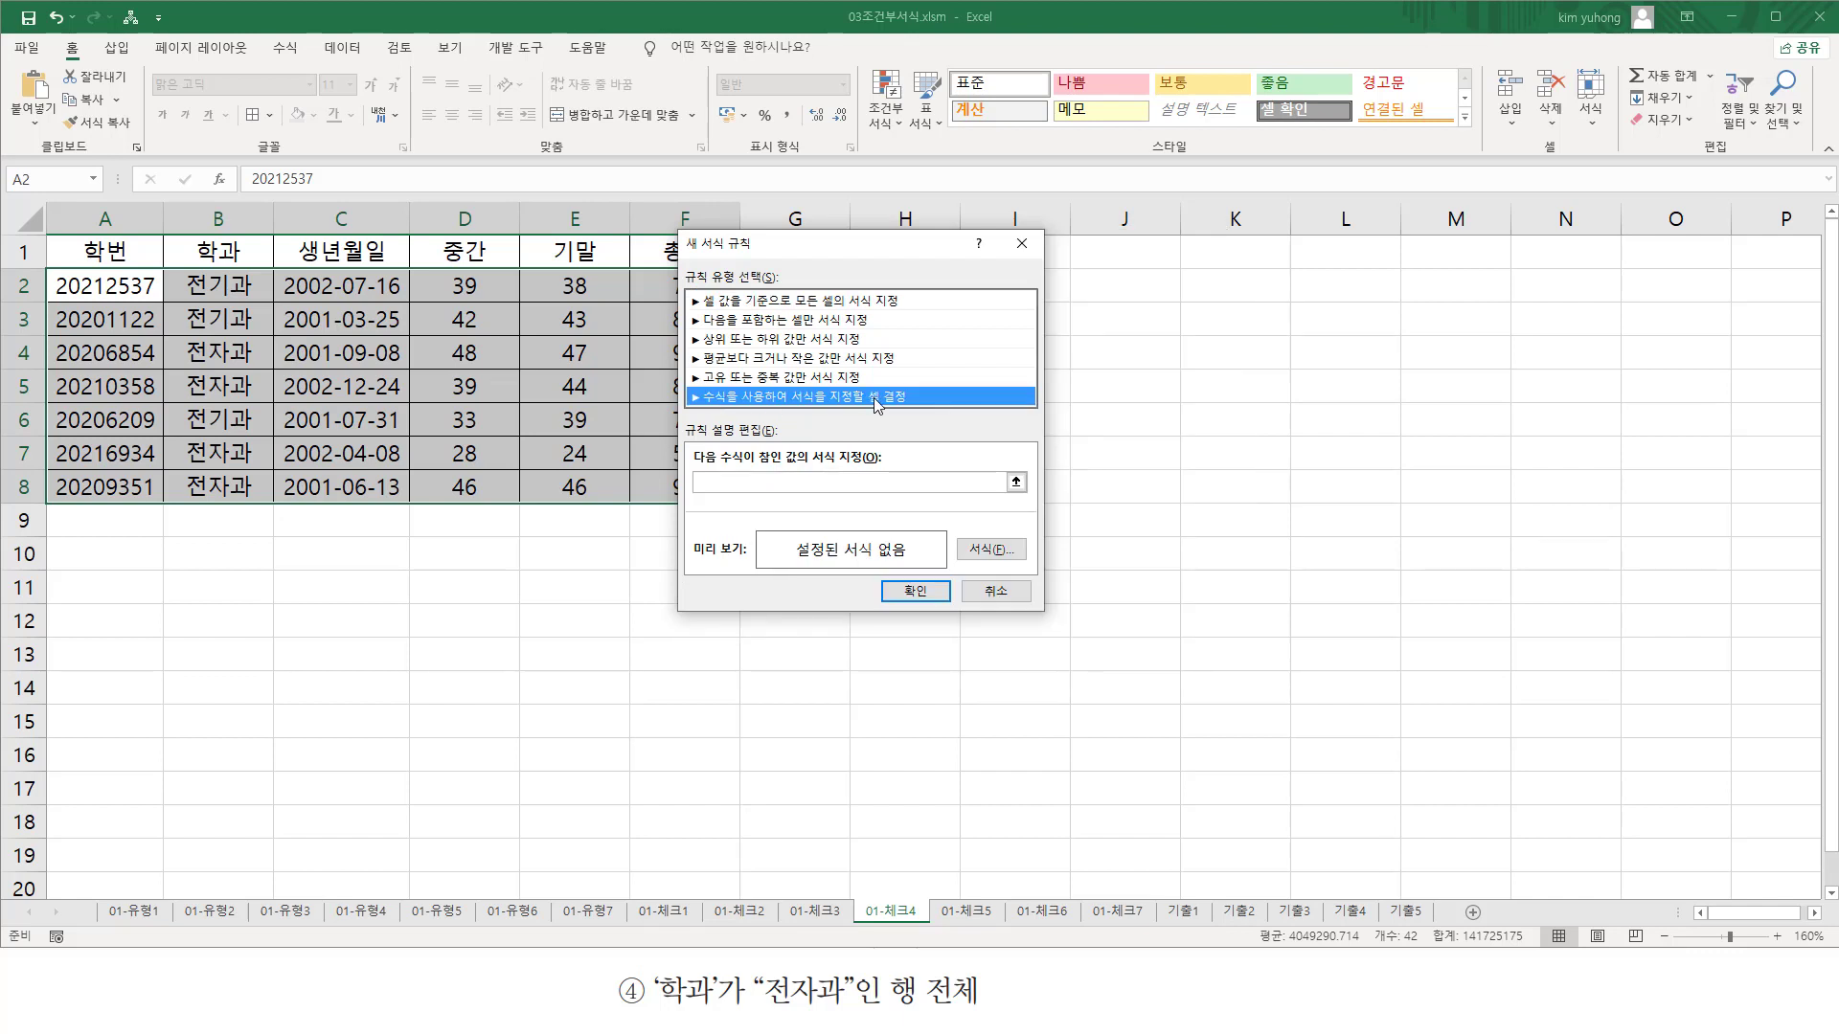
- Enter the rule formula =$B2="전자과" to match rows by their 학과 value
{"action": "left_click", "coordinate": [730, 481]}
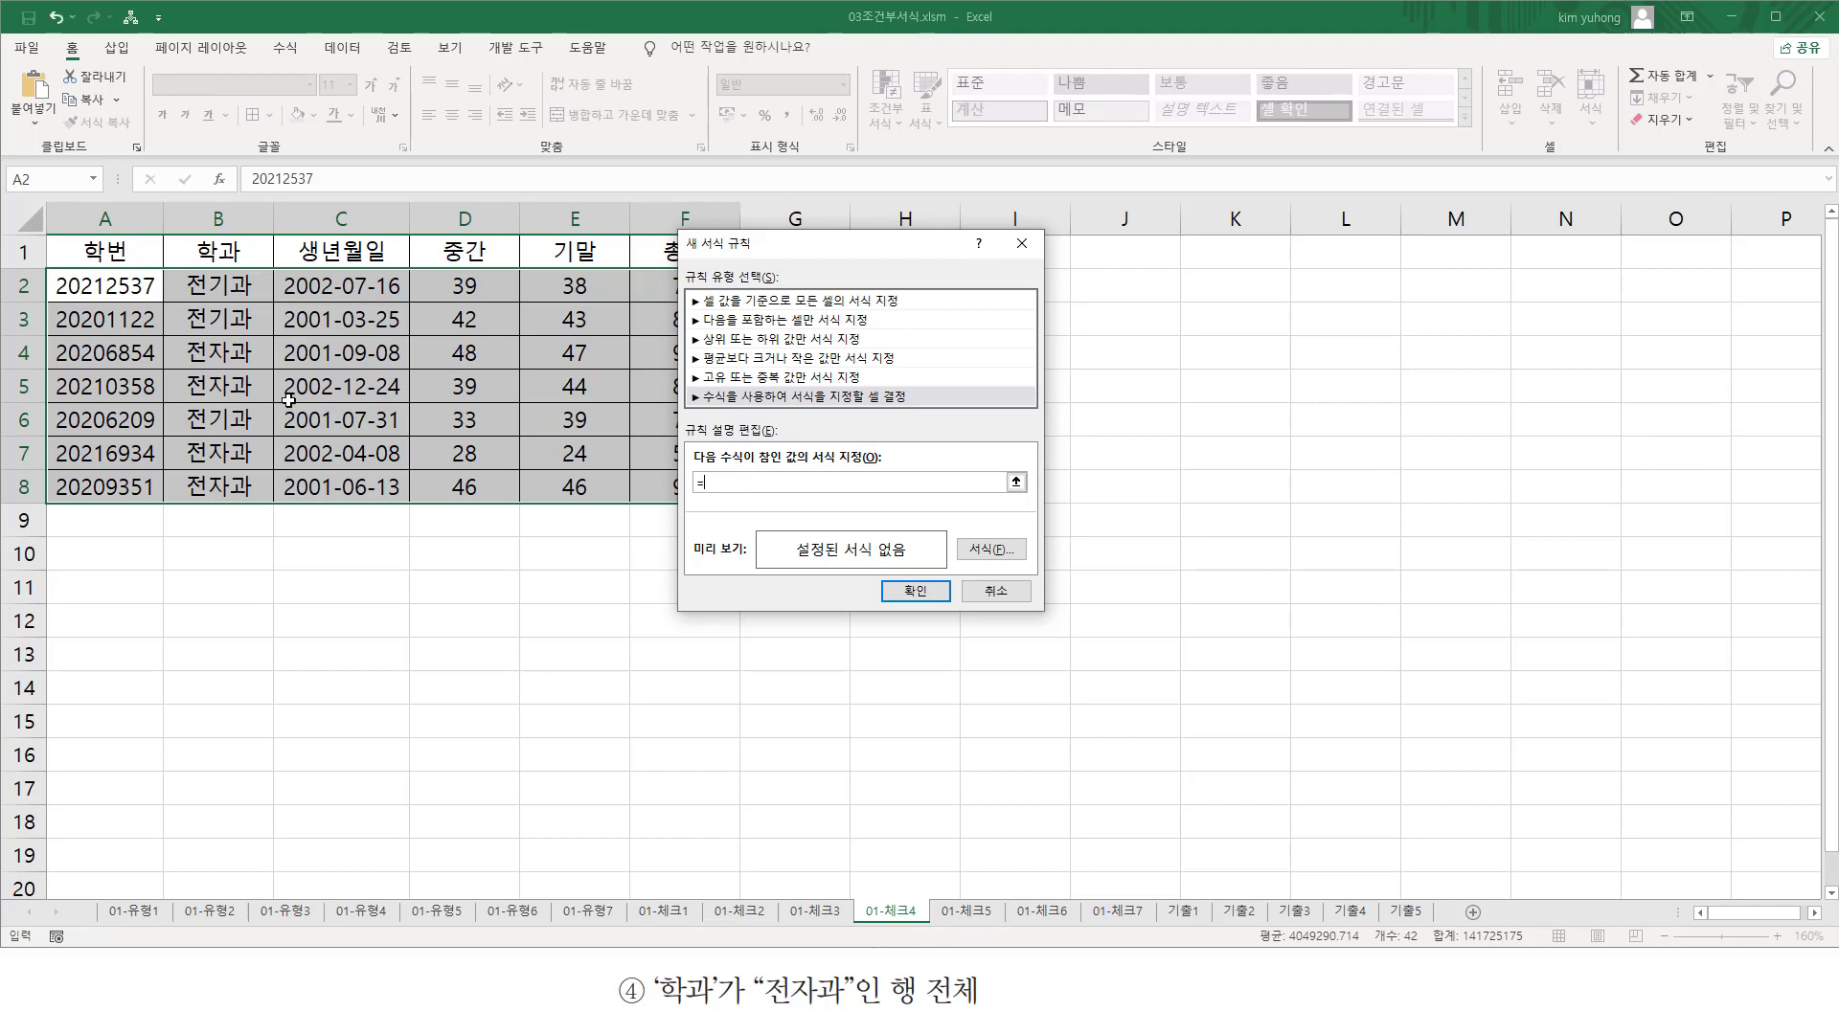
{"action": "left_click", "coordinate": [225, 285]}
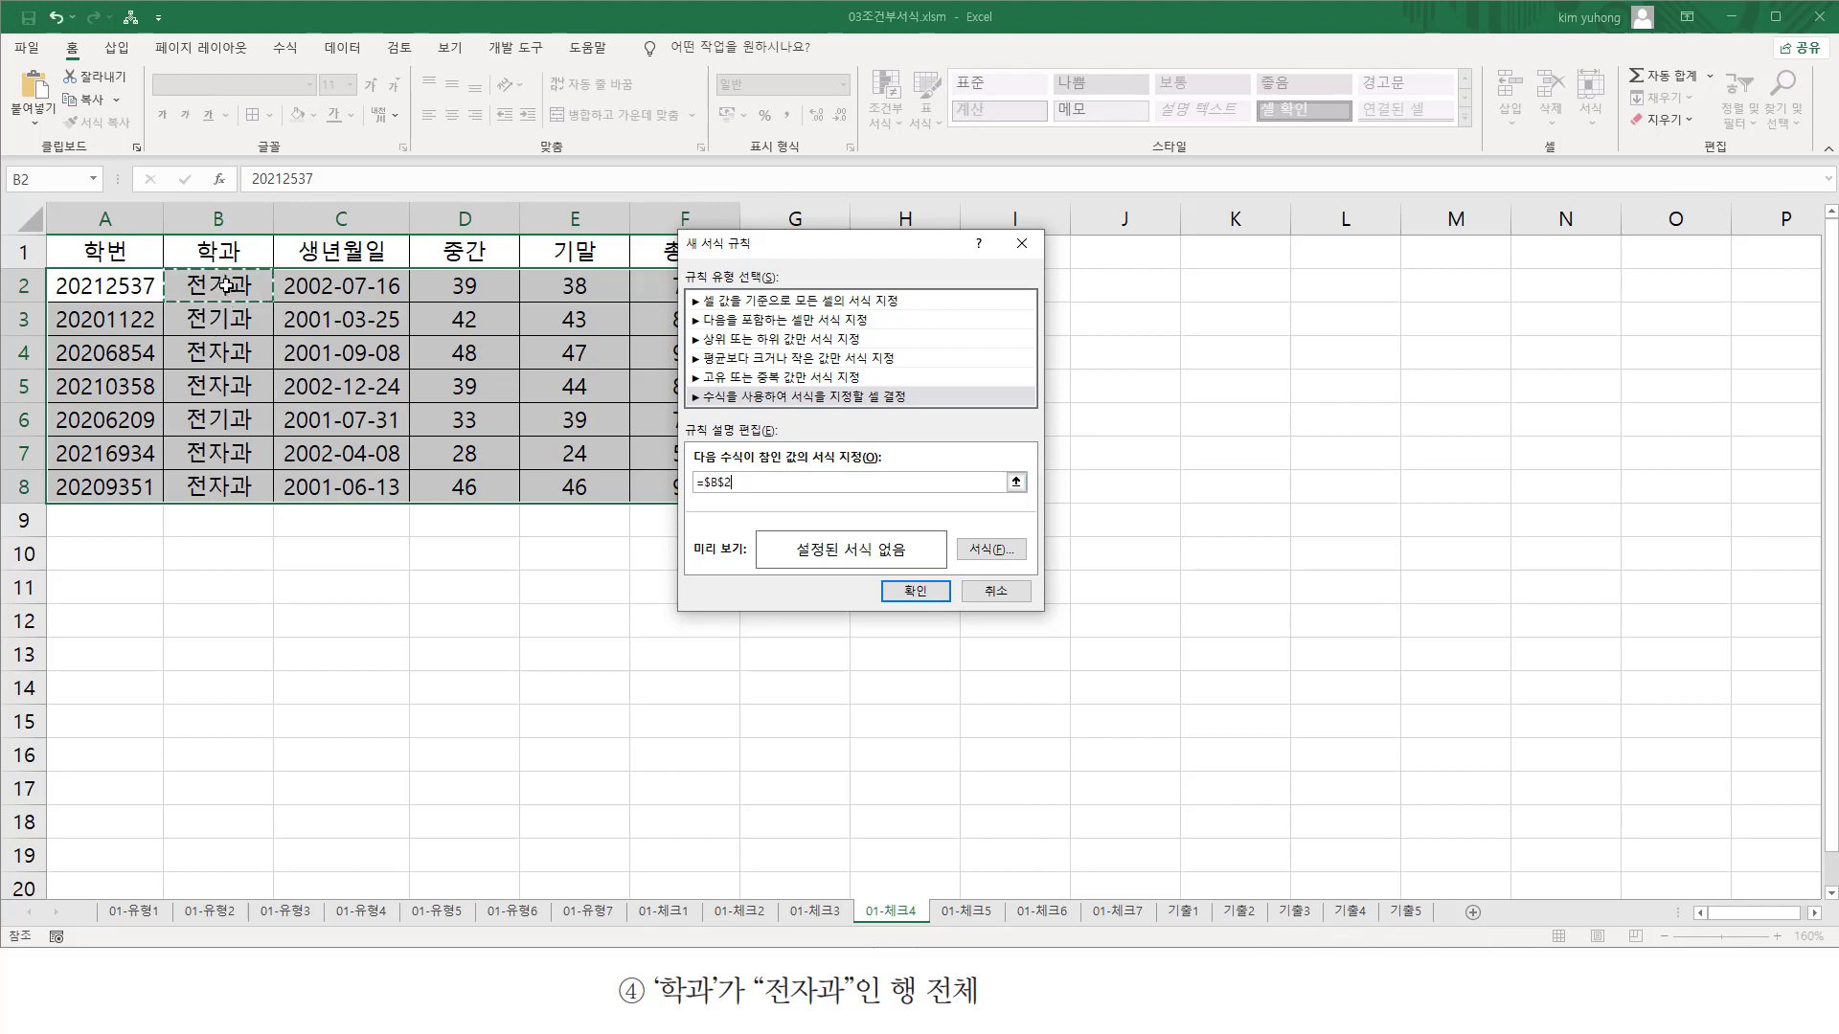
{"action": "key", "text": "F4"}
{"action": "key", "text": "F4"}
{"action": "type", "text": "=\"전"}
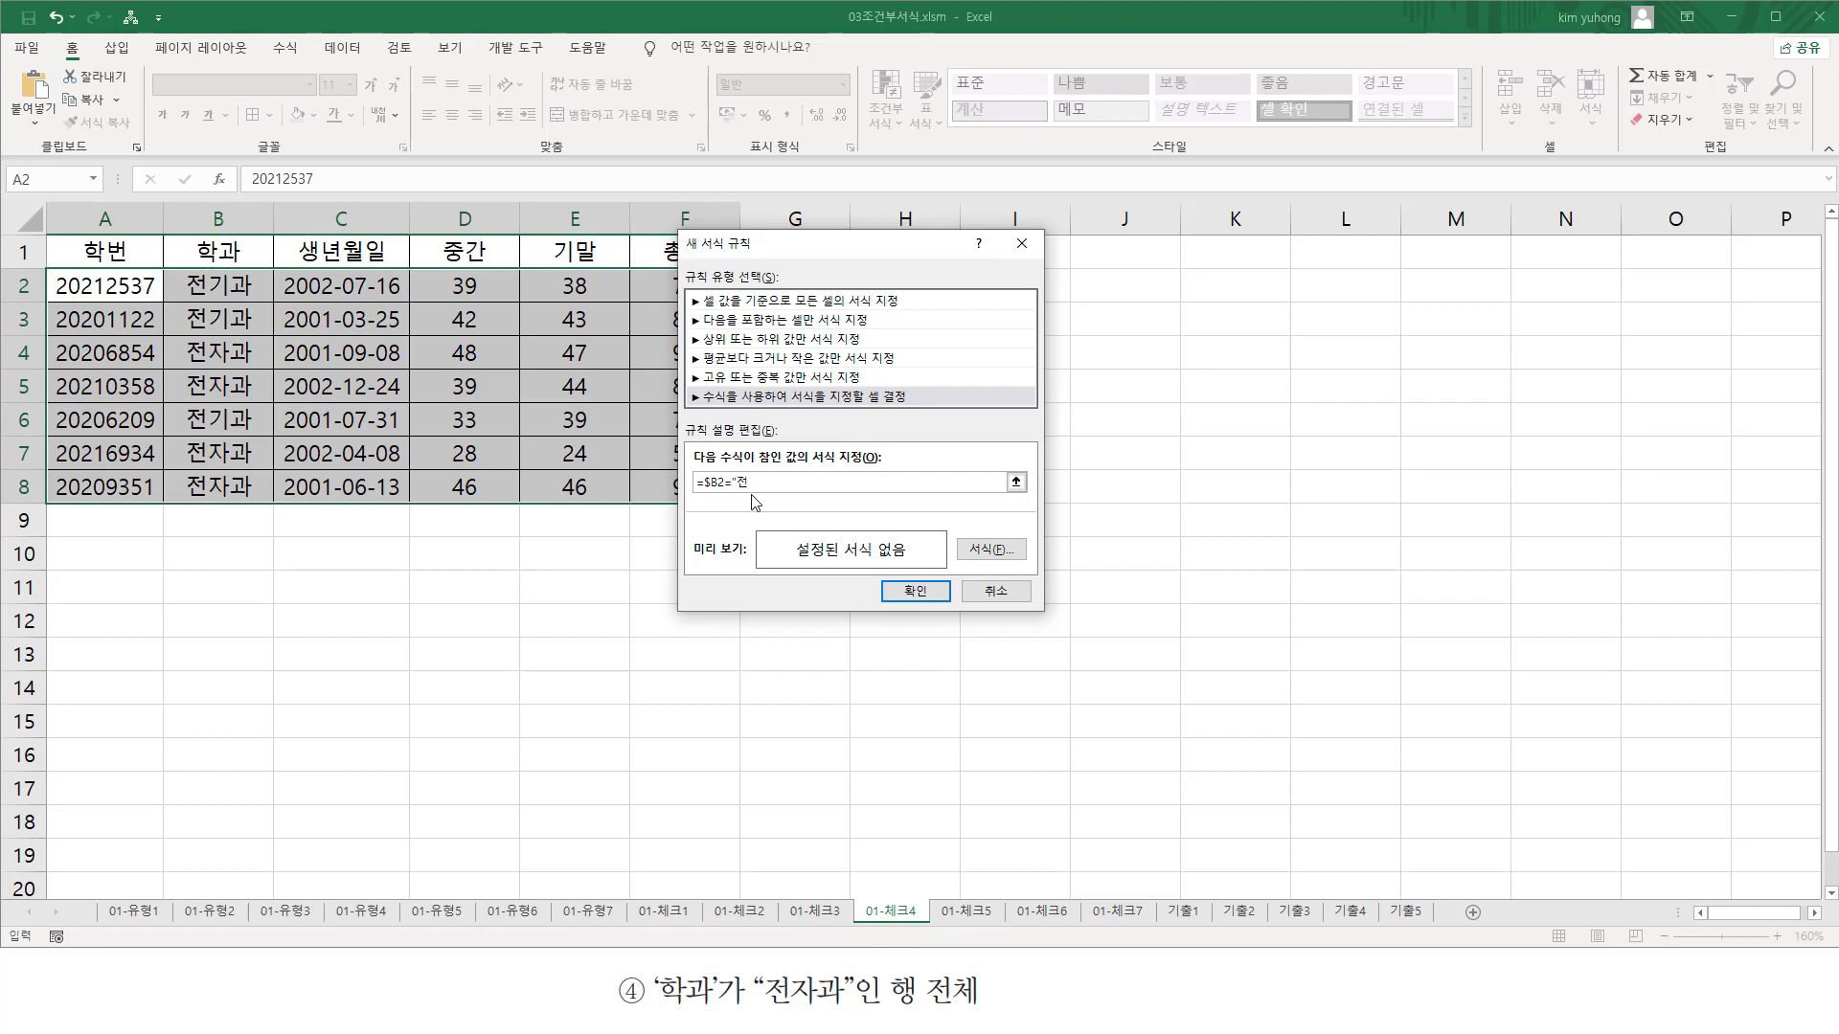
{"action": "type", "text": "자과"}
- Give the 전자과 rule a yellow background fill and apply it to the selected table rows
{"action": "left_click", "coordinate": [973, 551]}
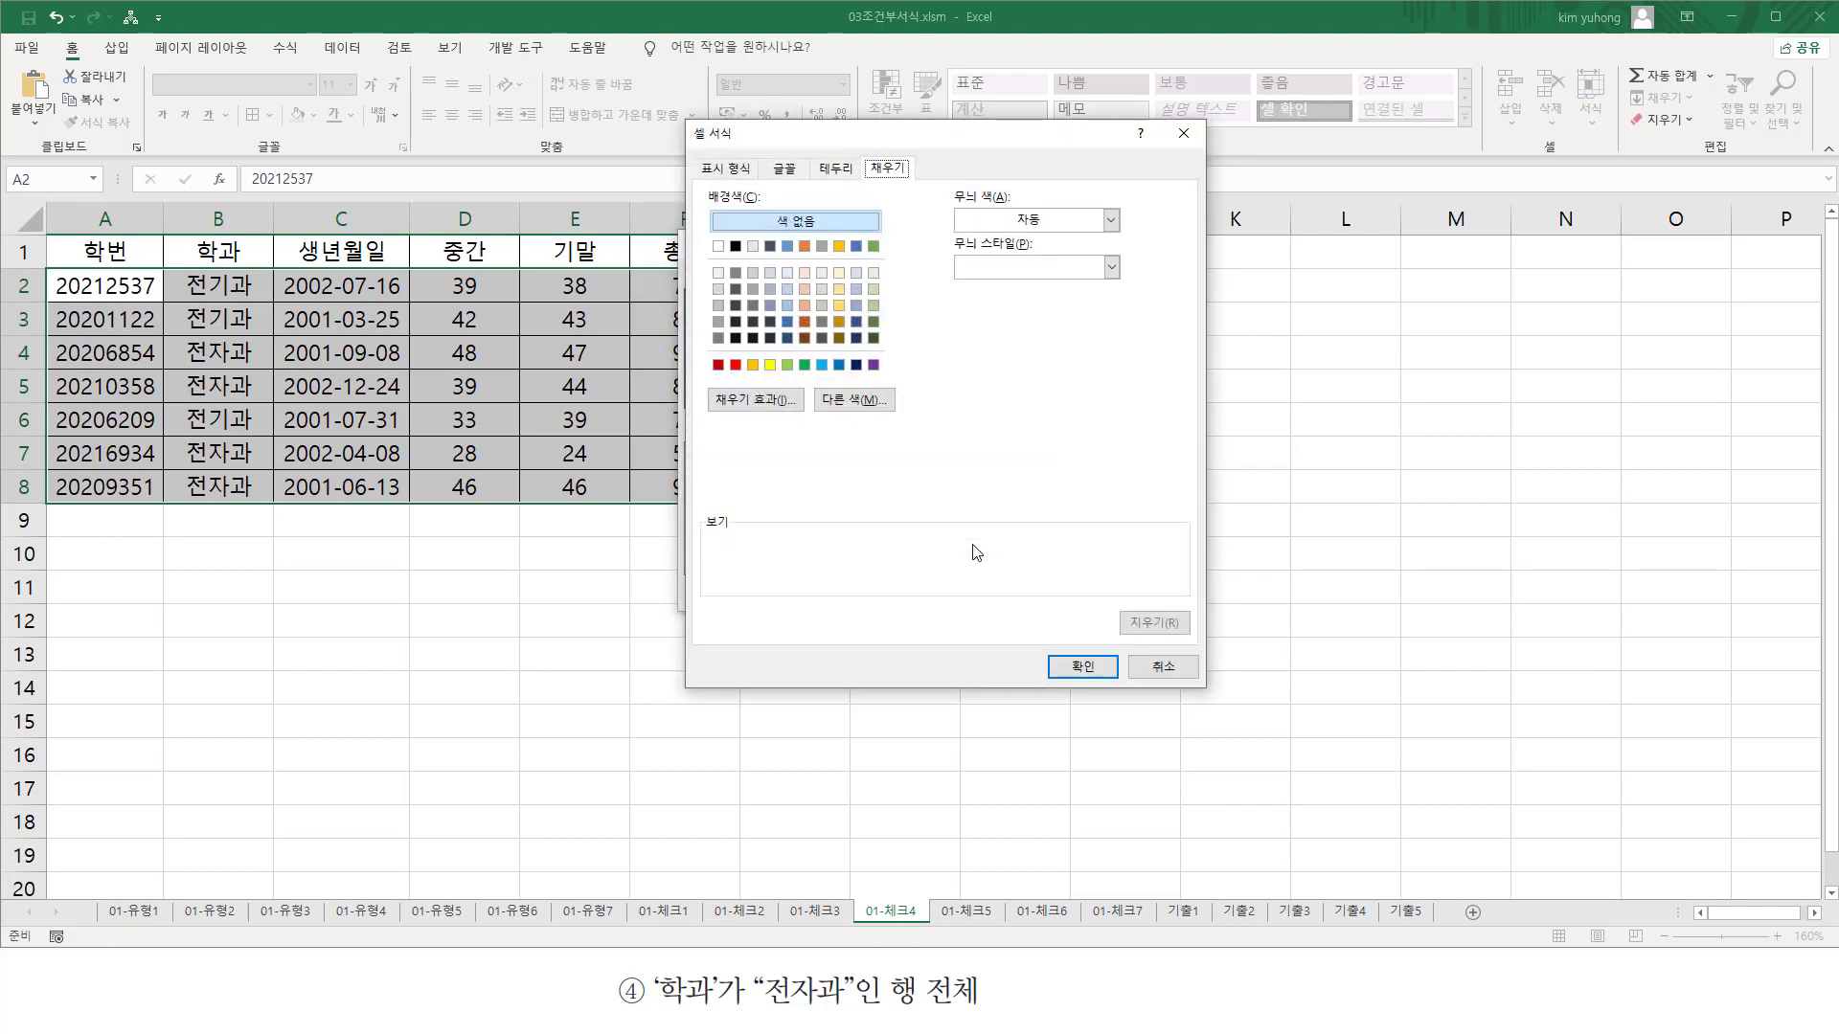
{"action": "left_click", "coordinate": [770, 367]}
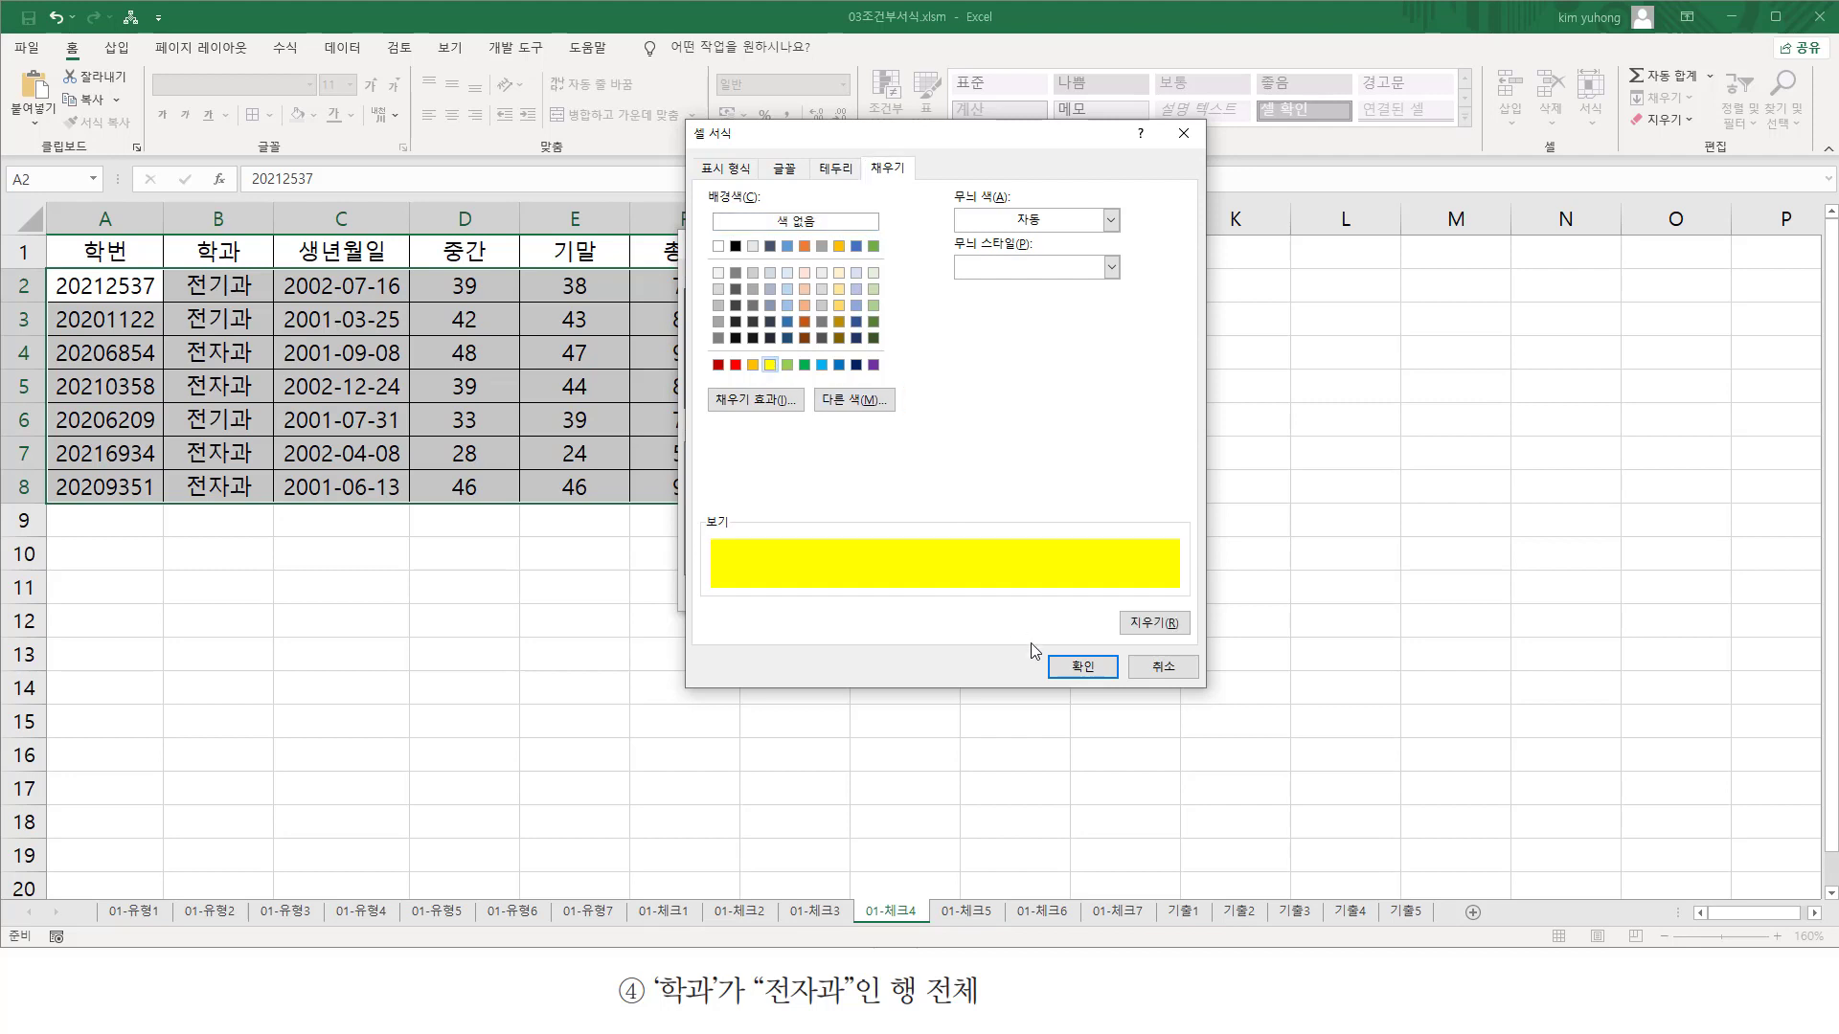
{"action": "left_click", "coordinate": [1081, 667]}
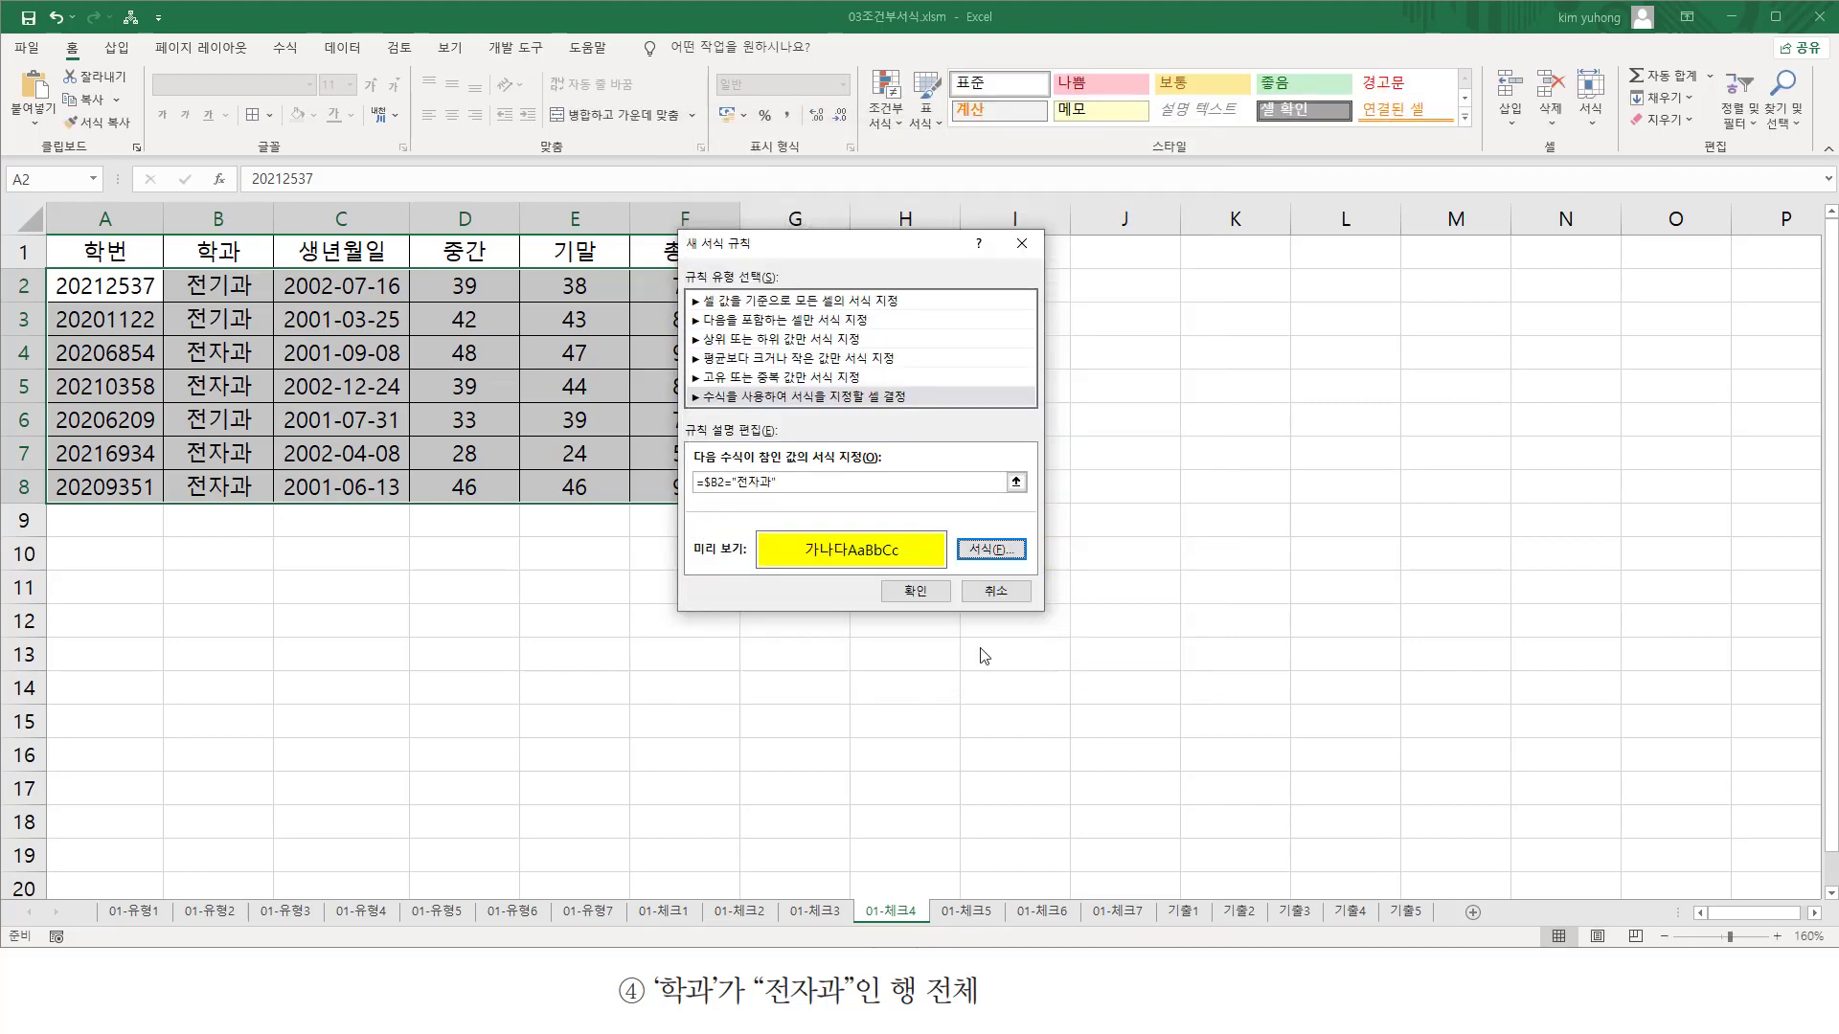
{"action": "left_click", "coordinate": [907, 593]}
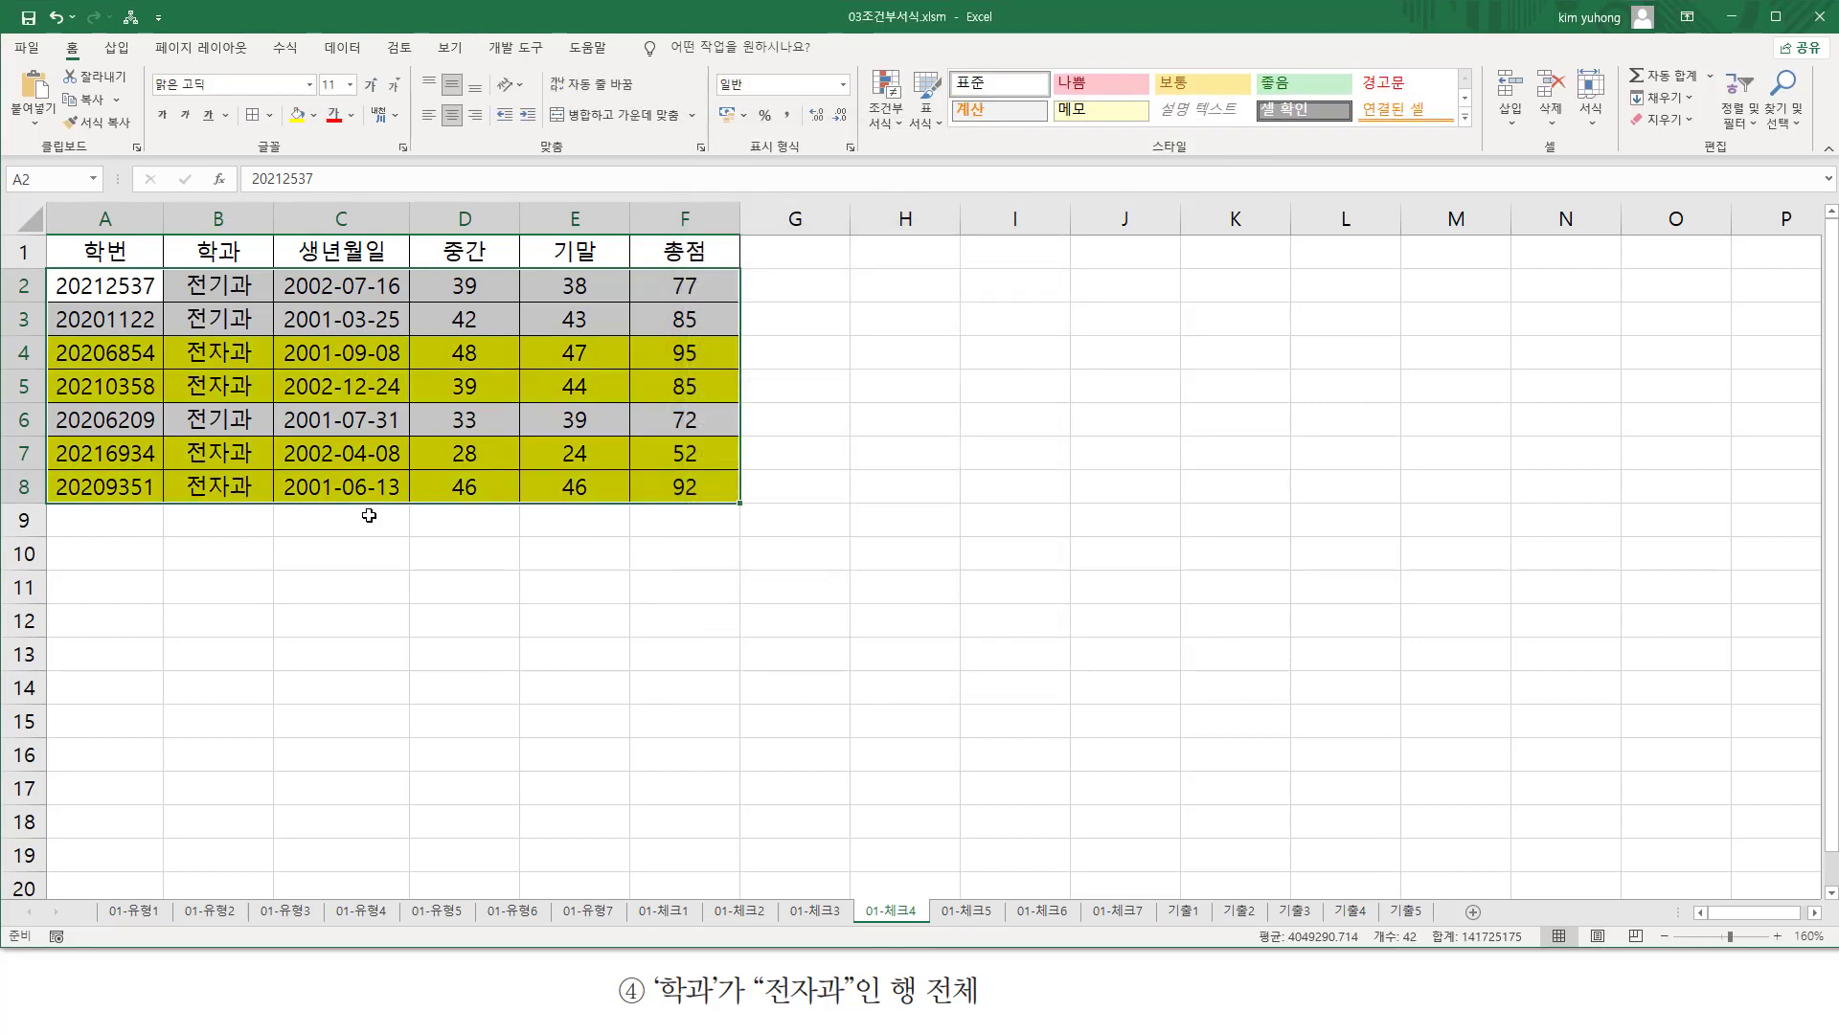
{"action": "left_click_drag", "start_coordinate": [169, 335], "coordinate": [264, 394]}
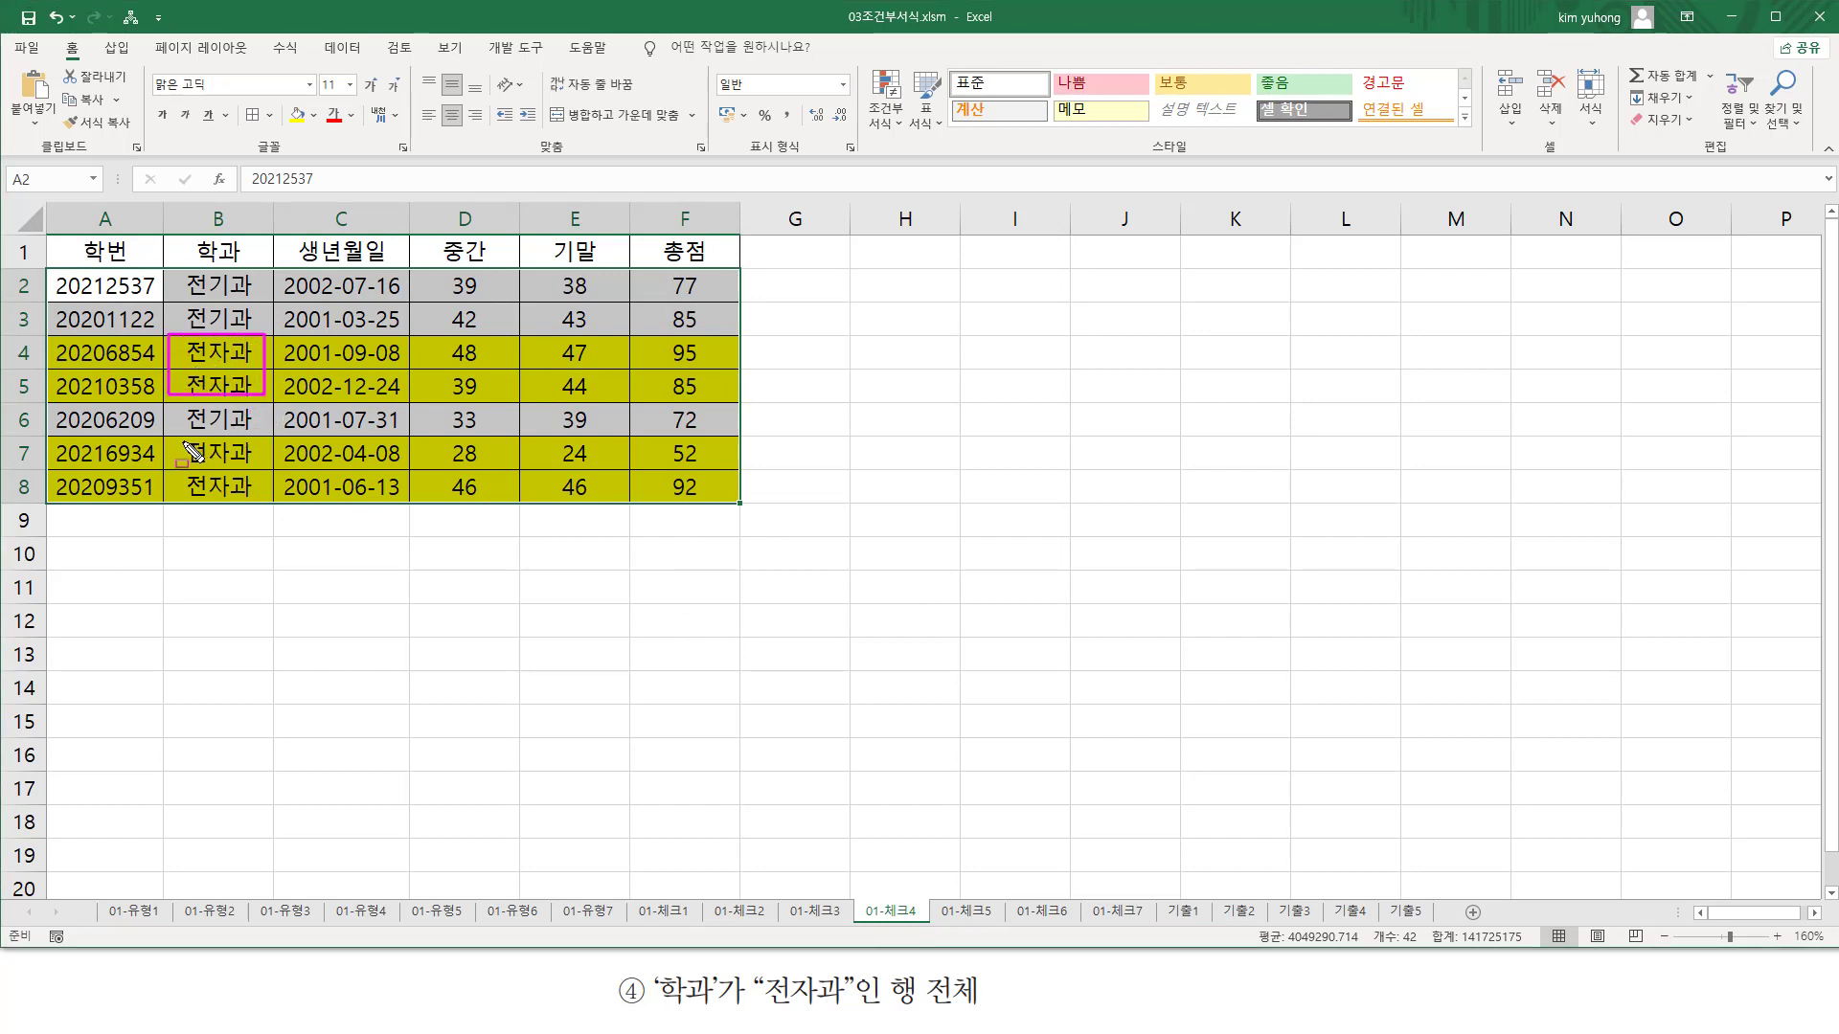
{"action": "left_click_drag", "start_coordinate": [176, 435], "coordinate": [254, 503]}
{"action": "key", "text": "Escape"}
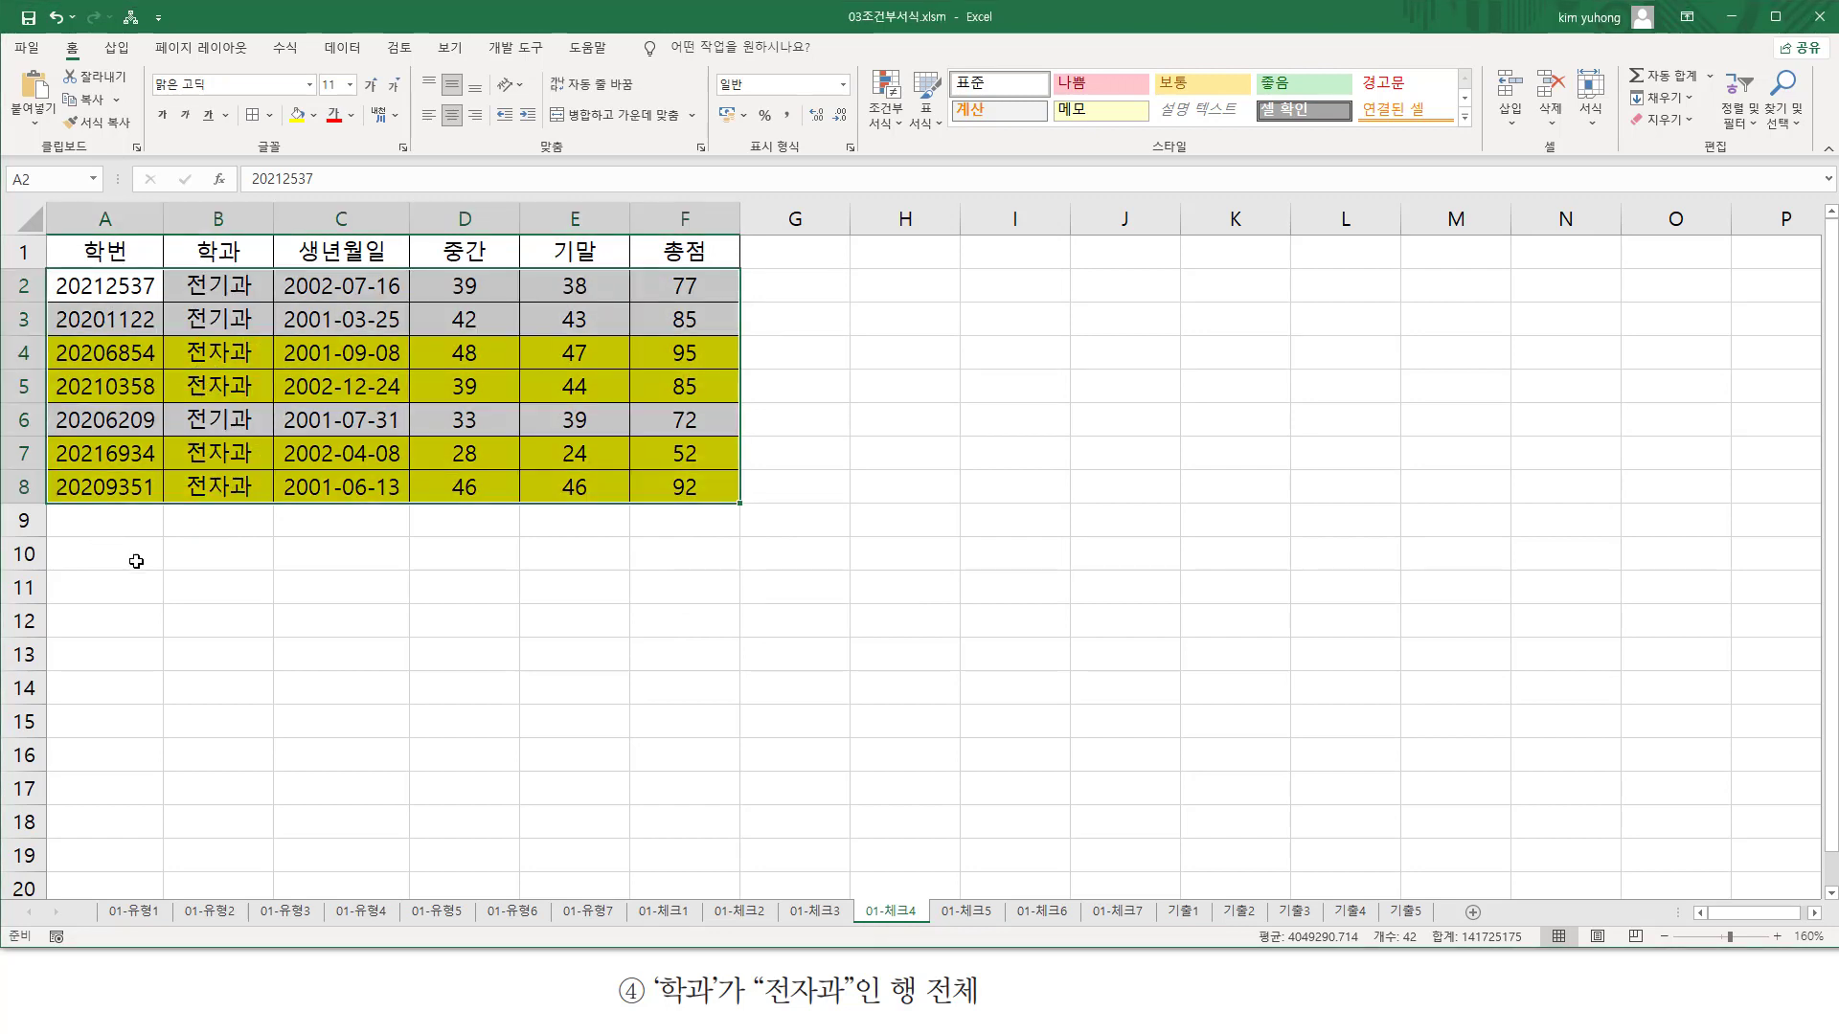
- Write the rule's formula =$B2="전자과" as text in cell A10 and color it red
{"action": "left_click", "coordinate": [131, 558]}
{"action": "type", "text": "'"}
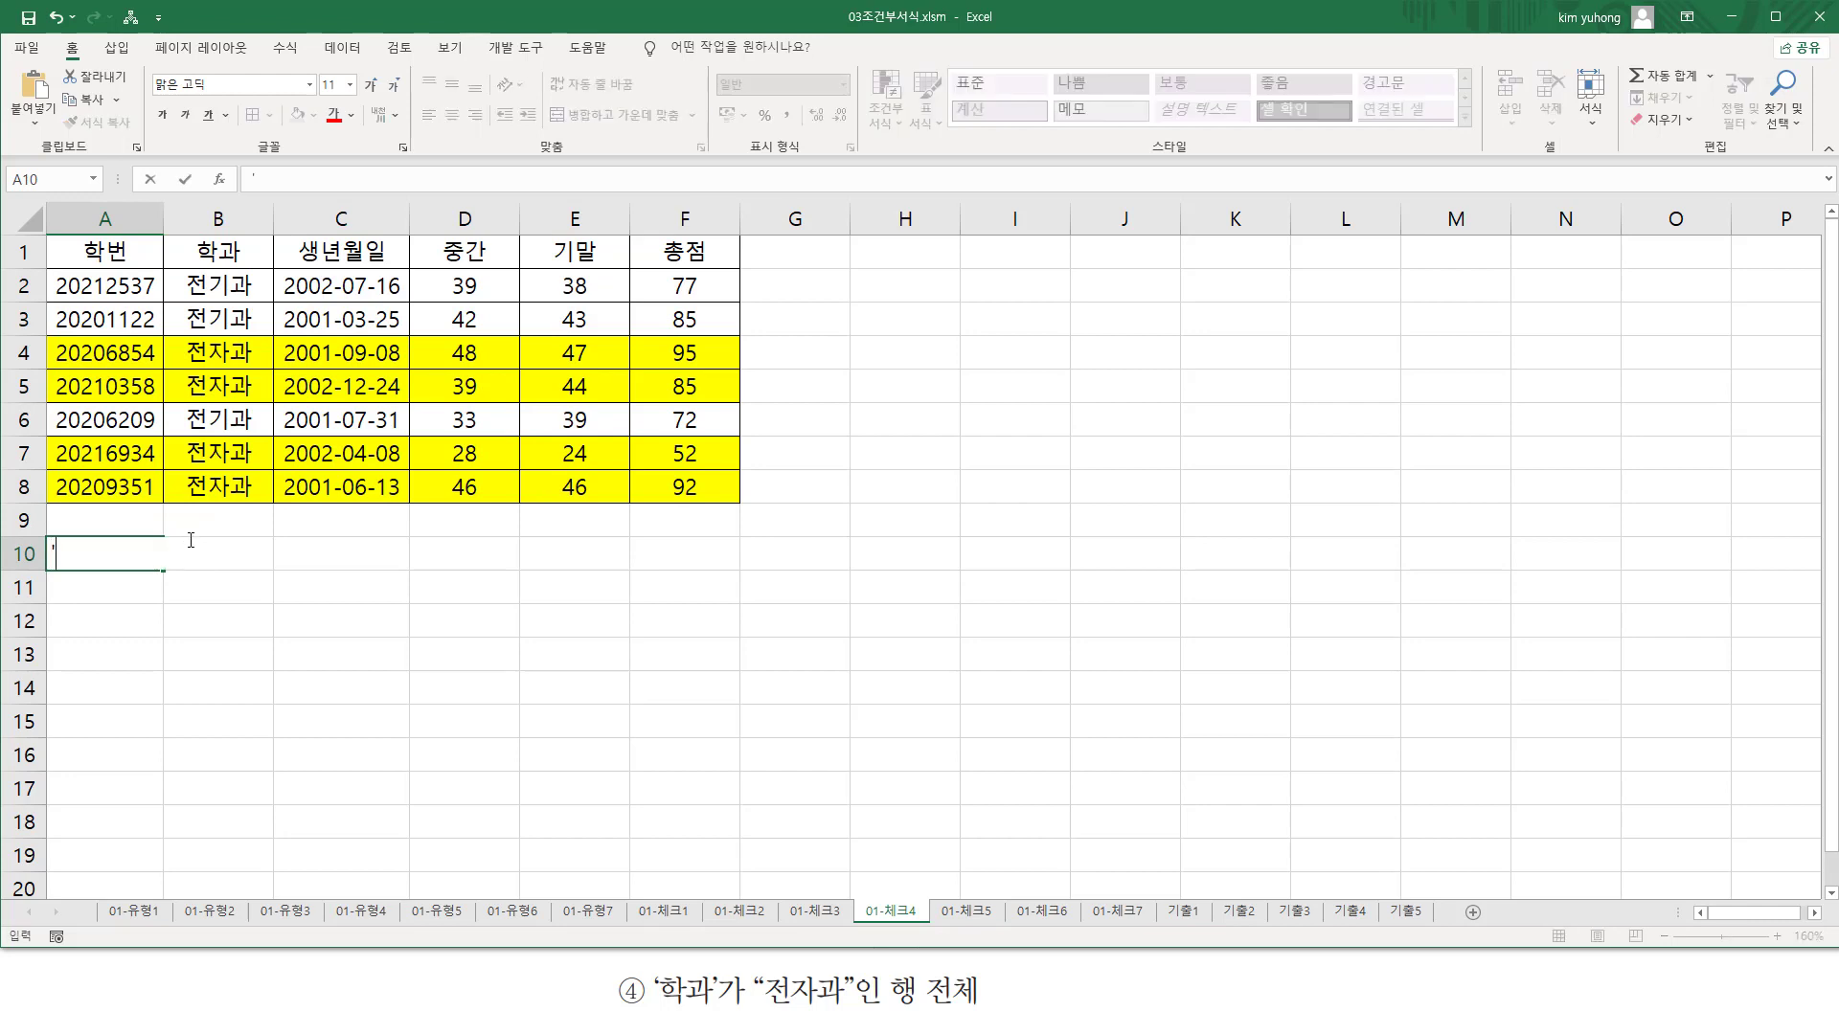
{"action": "key", "text": "ctrl+v"}
{"action": "key", "text": "Return"}
{"action": "key", "text": "Up"}
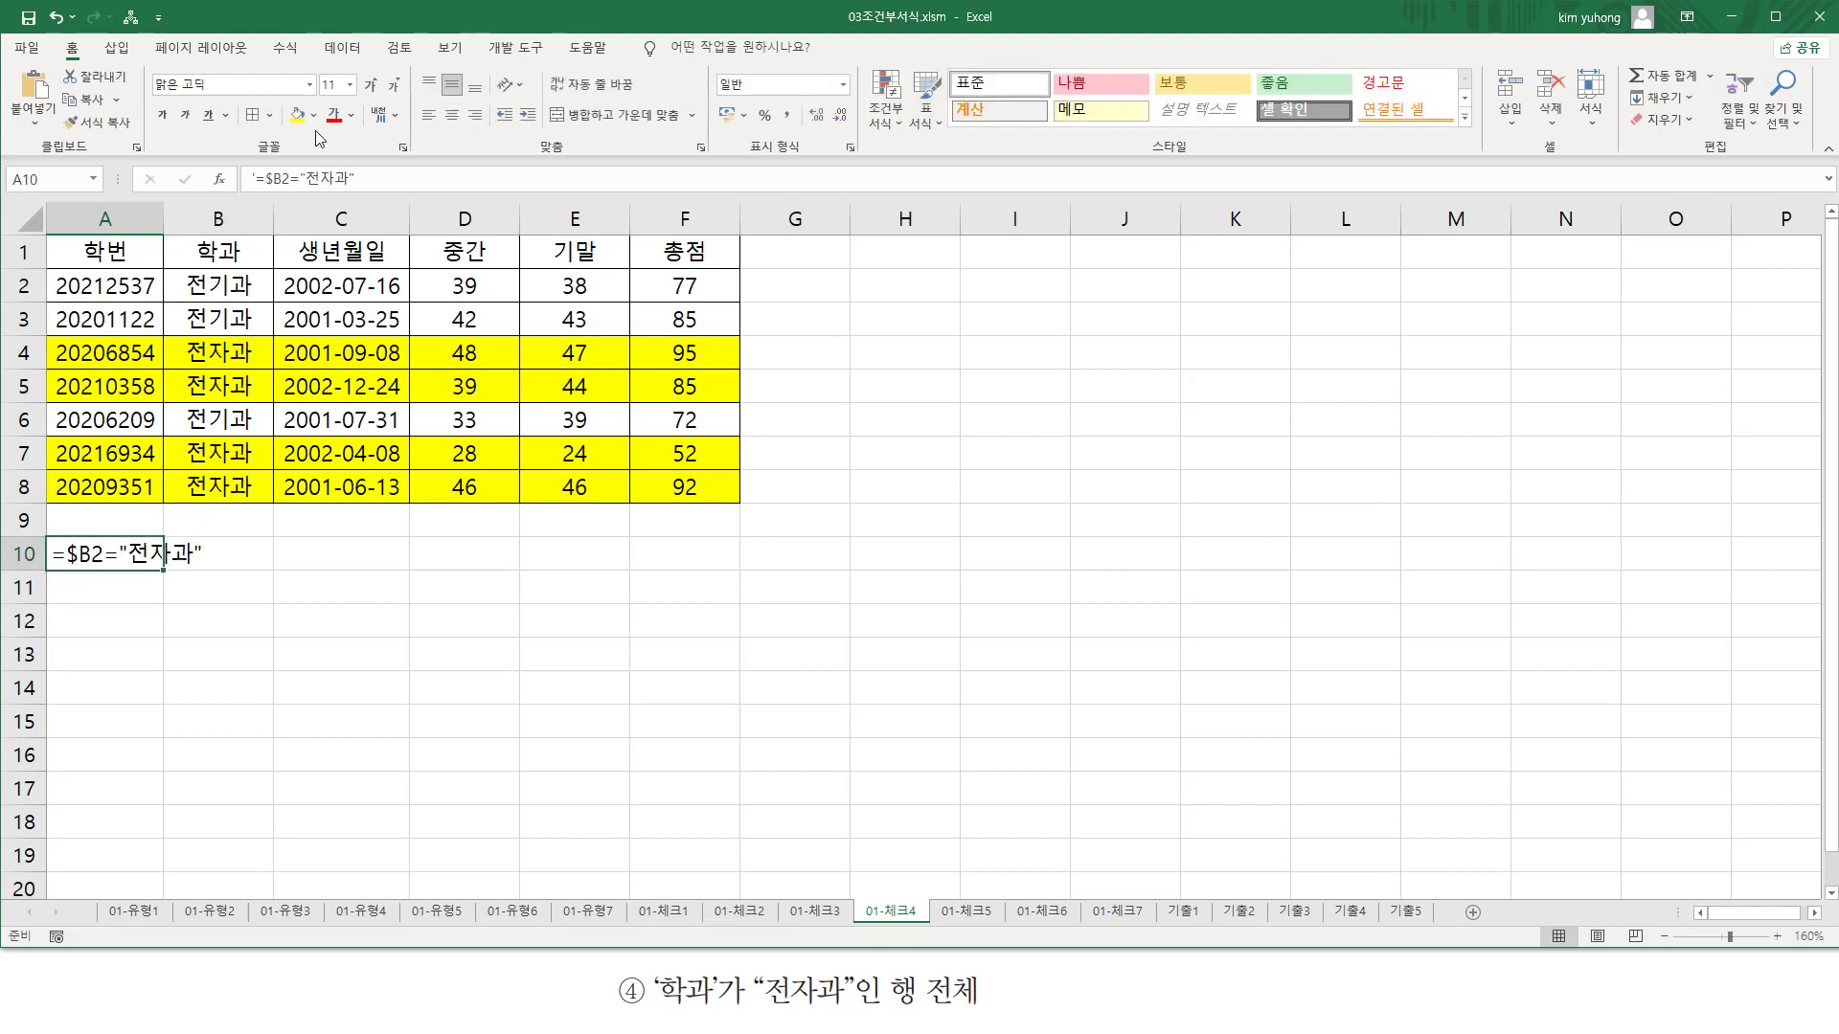
{"action": "left_click", "coordinate": [334, 115]}
{"action": "left_click", "coordinate": [310, 664]}
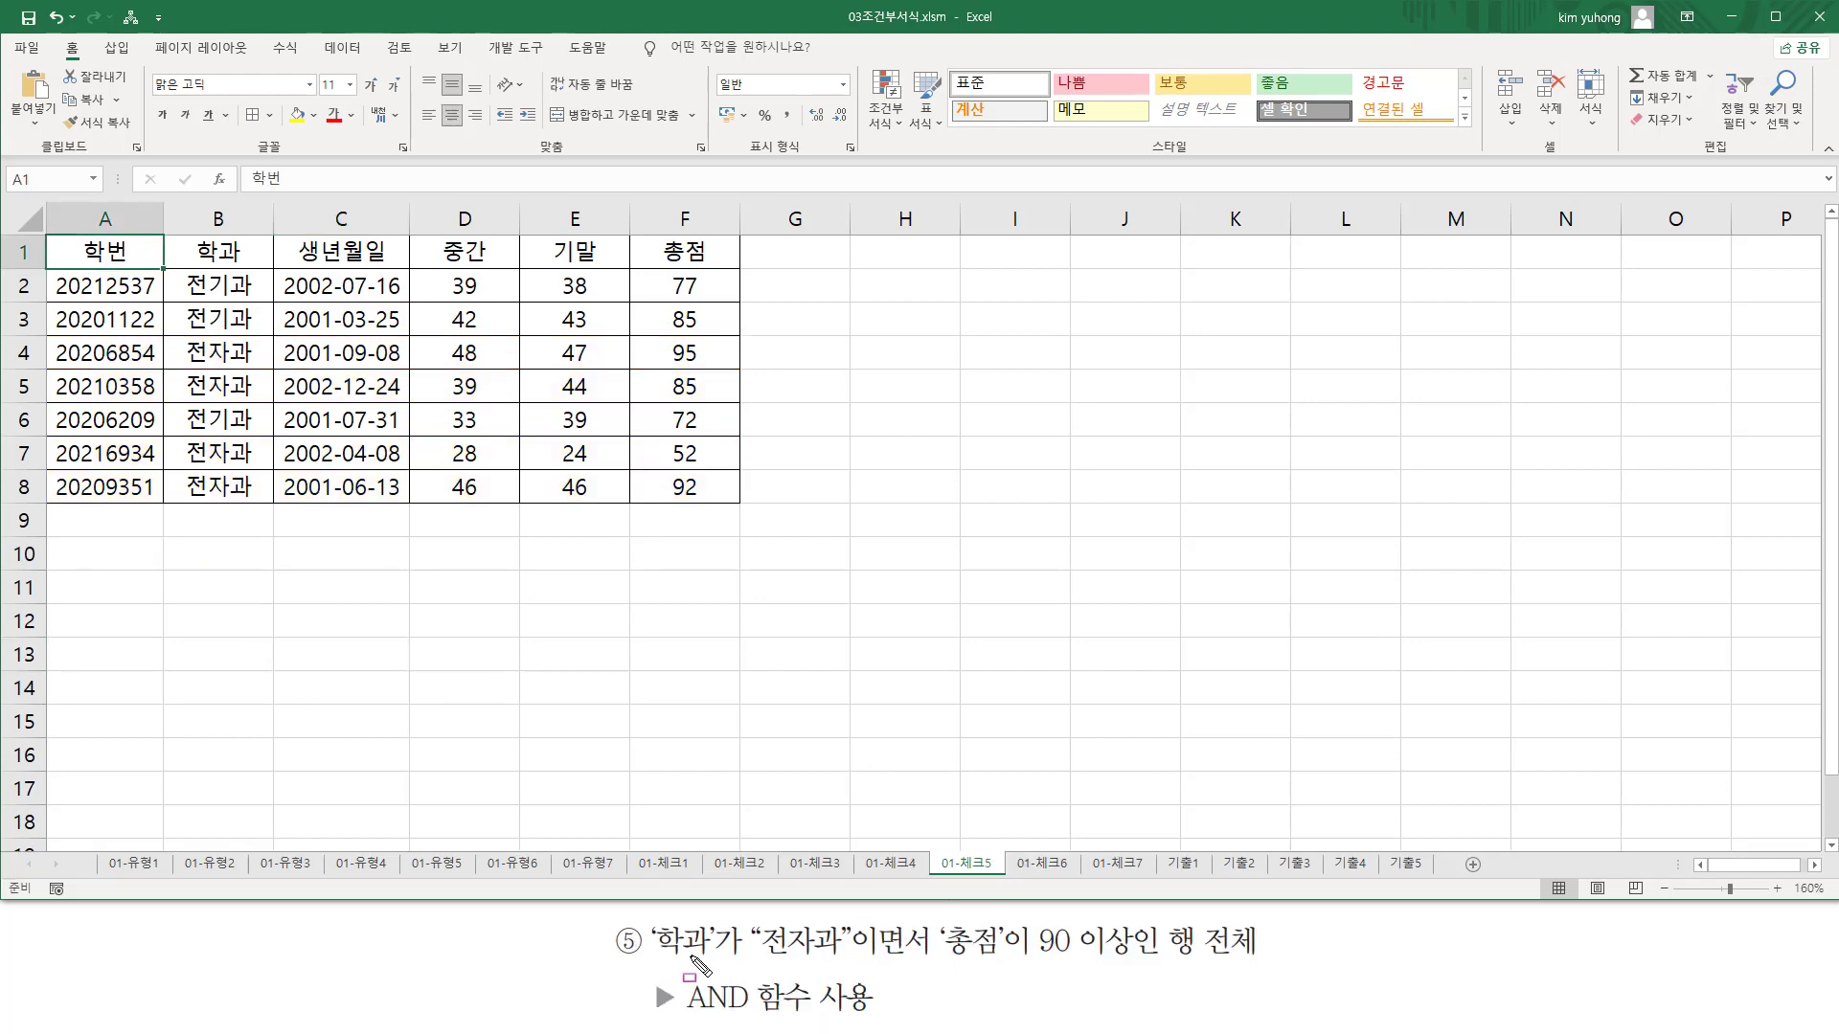
{"action": "mouse_move", "coordinate": [651, 958]}
{"action": "left_mouse_down"}
{"action": "mouse_move", "coordinate": [859, 961]}
{"action": "mouse_move", "coordinate": [867, 912]}
{"action": "mouse_move", "coordinate": [919, 962]}
{"action": "mouse_move", "coordinate": [1082, 954]}
{"action": "mouse_move", "coordinate": [1260, 979]}
{"action": "left_mouse_up"}
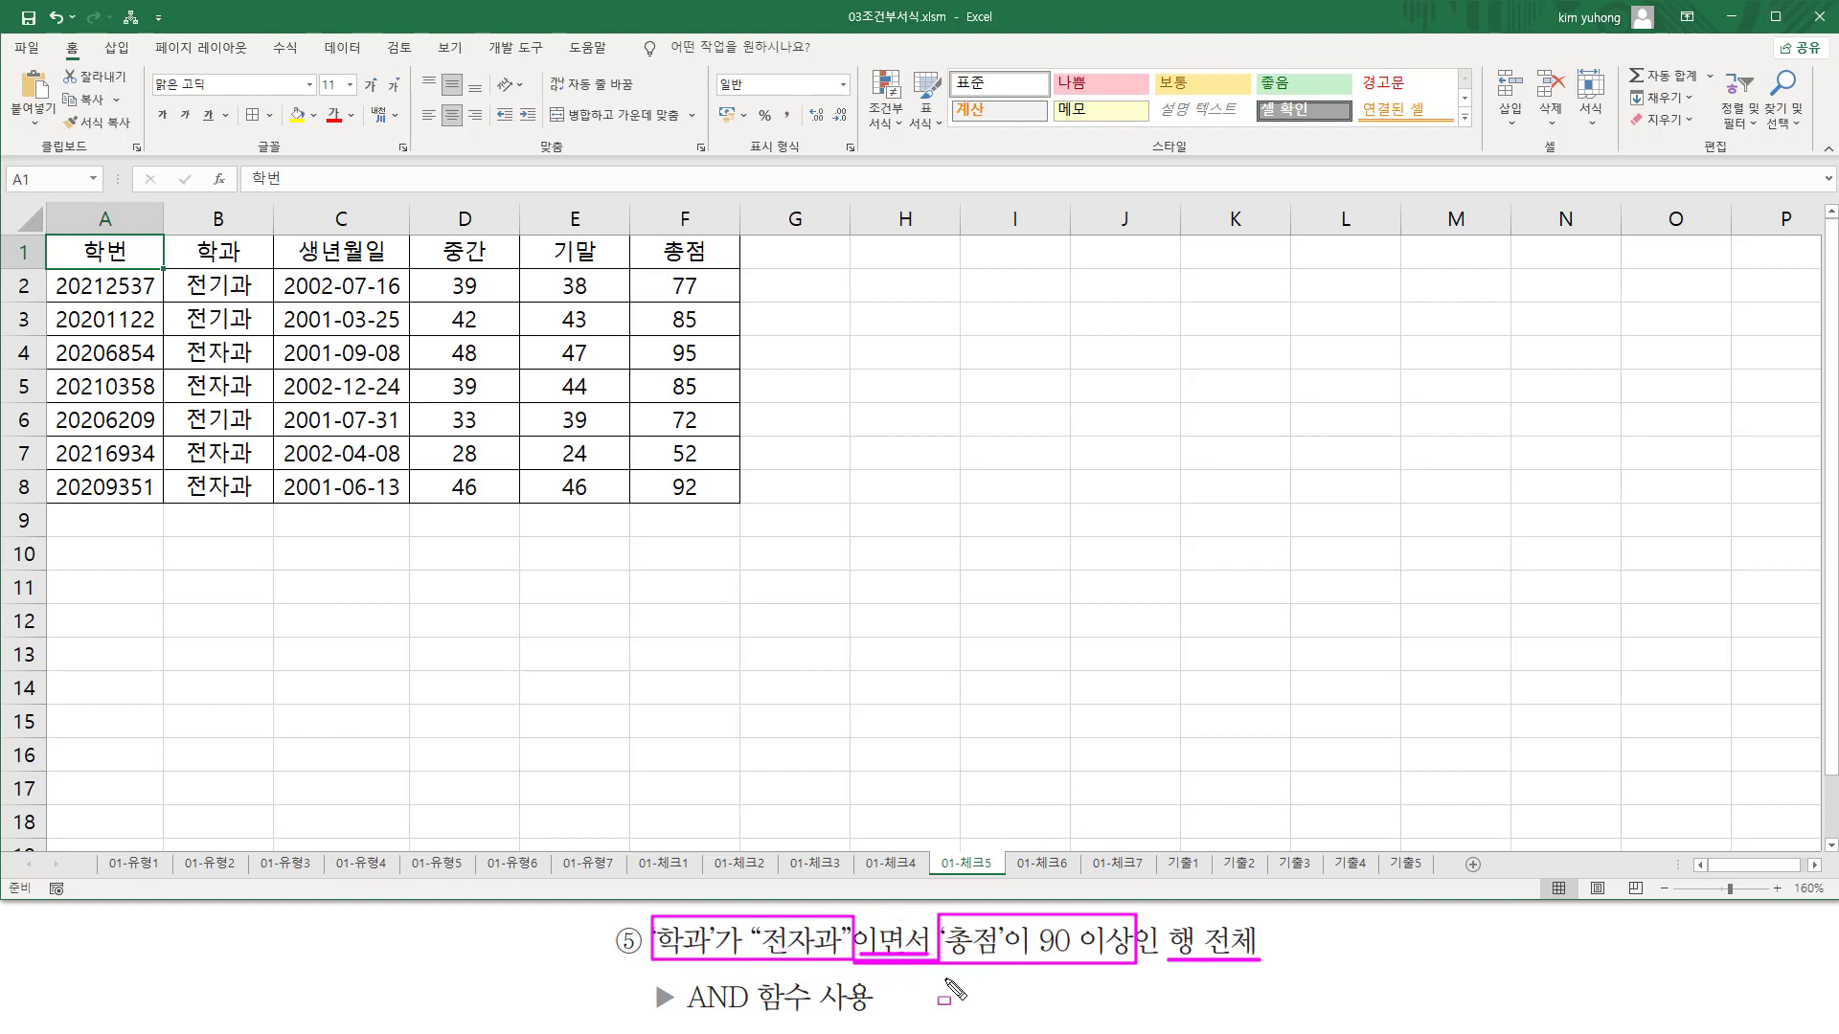
{"action": "left_click_drag", "start_coordinate": [678, 1013], "coordinate": [806, 1014]}
{"action": "key", "text": "Escape"}
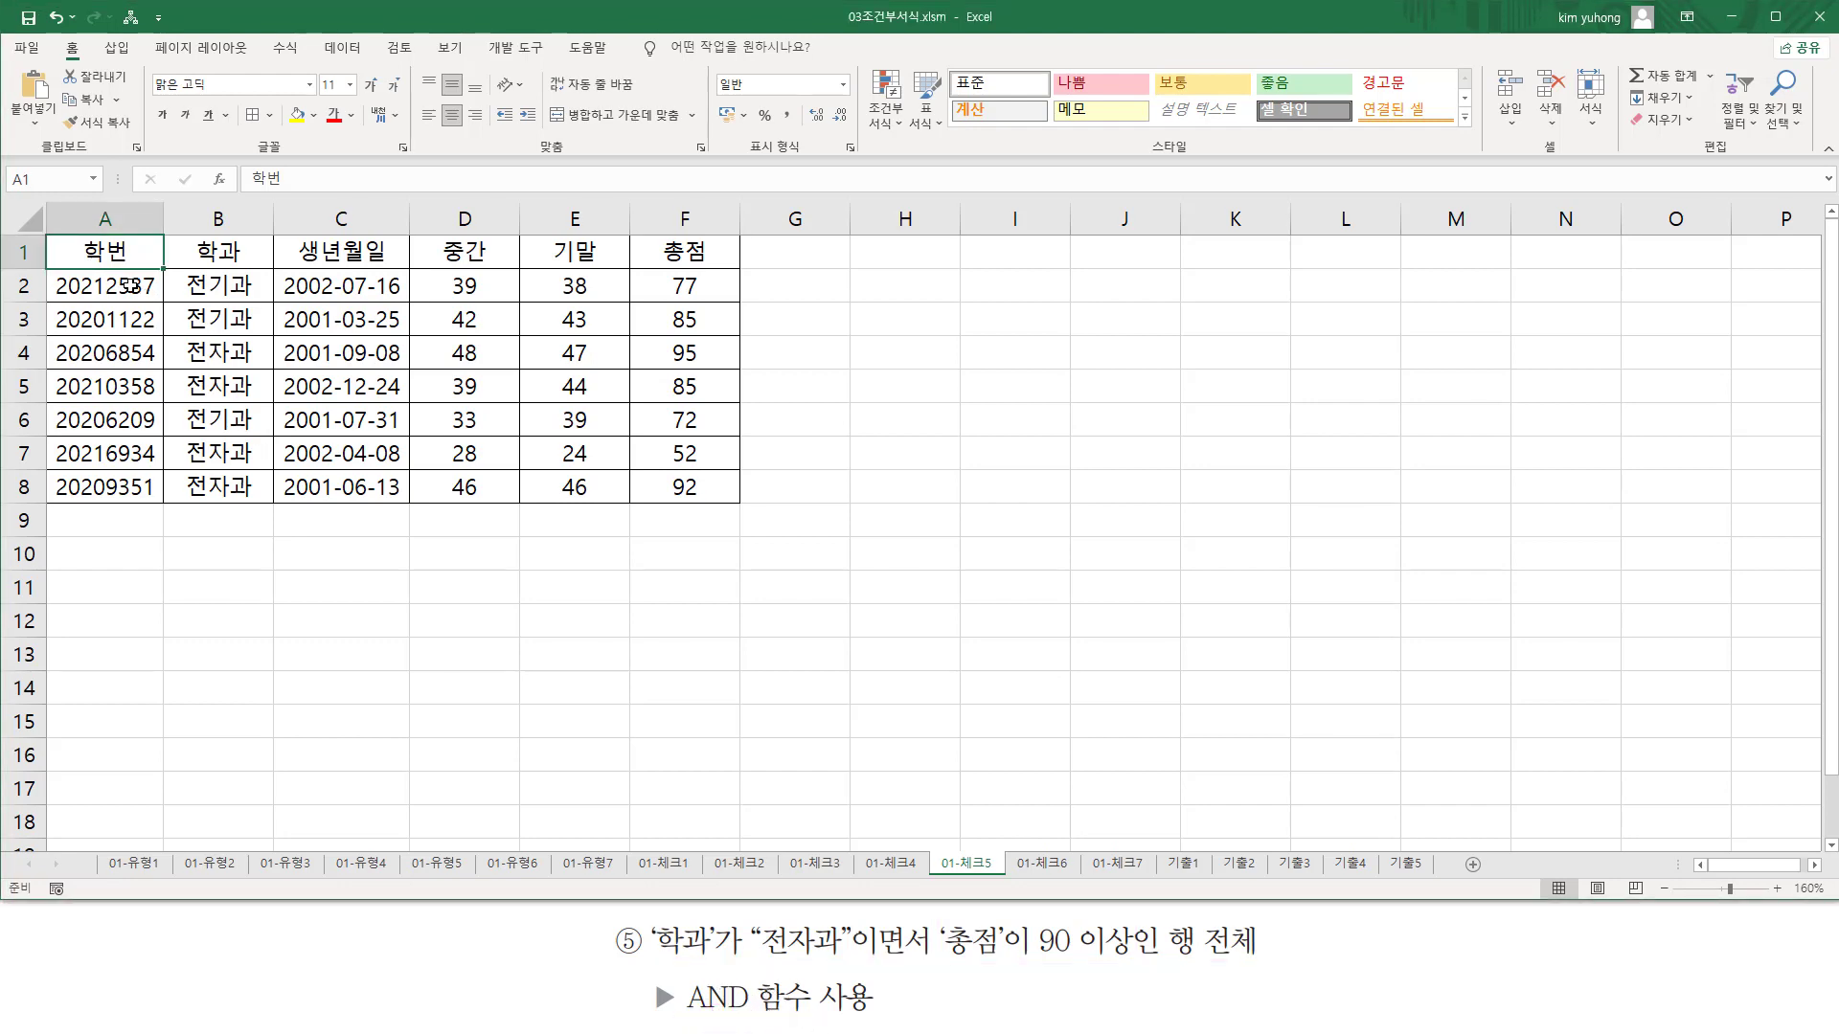
- On the 01-체크5 sheet, select A2:F8 and start a new formula-based conditional formatting rule
{"action": "left_click", "coordinate": [102, 287]}
{"action": "mouse_move", "coordinate": [102, 286]}
{"action": "left_mouse_down"}
{"action": "mouse_move", "coordinate": [507, 330]}
{"action": "mouse_move", "coordinate": [675, 458]}
{"action": "mouse_move", "coordinate": [667, 491]}
{"action": "left_mouse_up"}
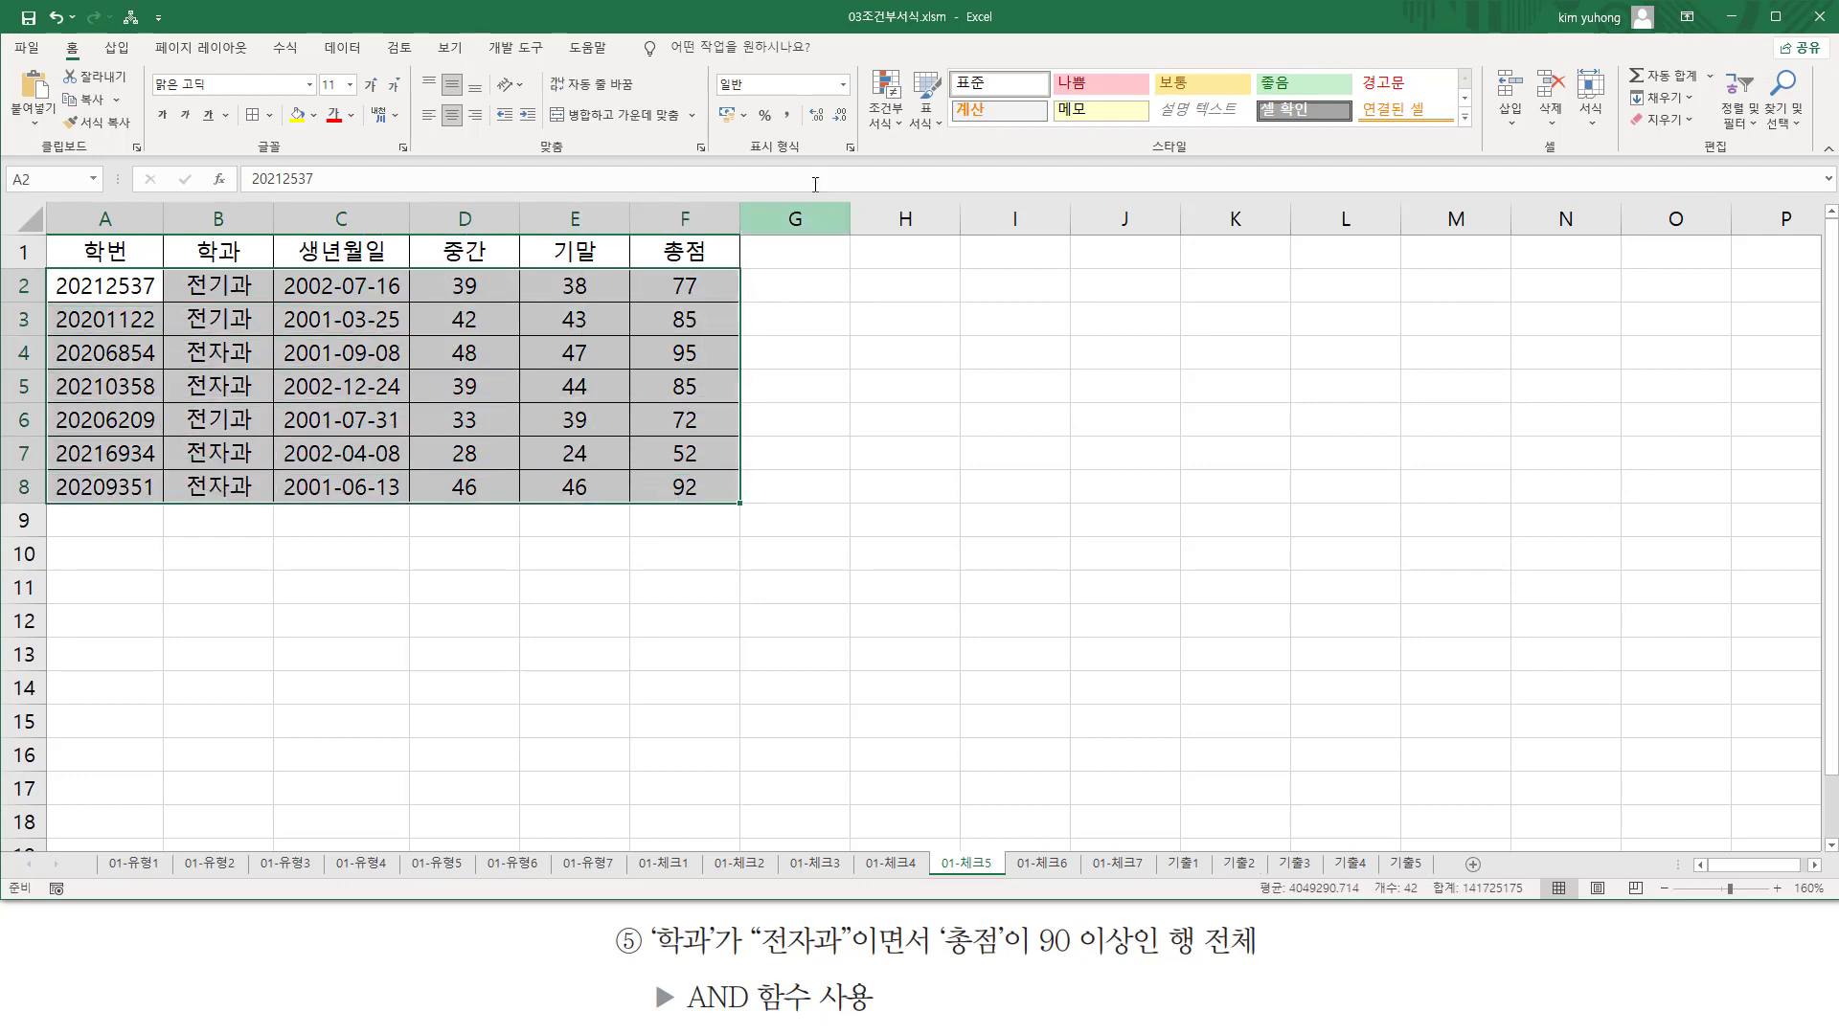
{"action": "left_click", "coordinate": [884, 123]}
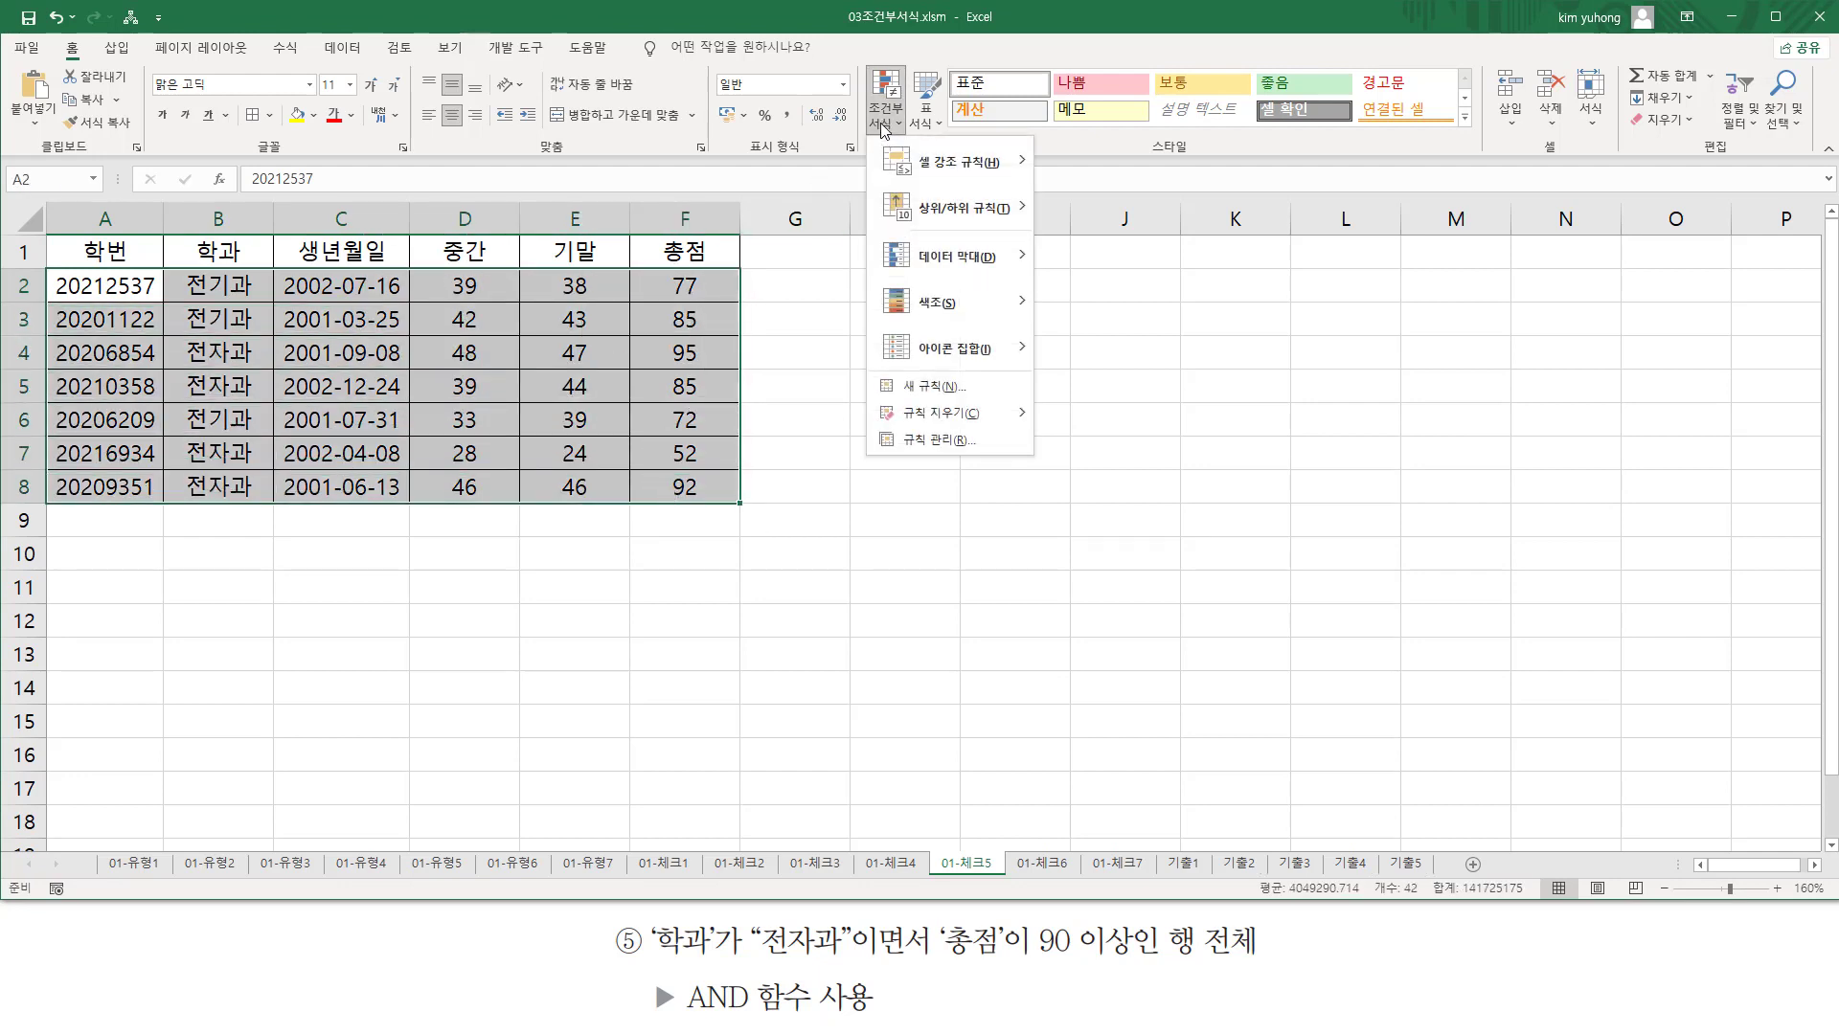
{"action": "left_click", "coordinate": [924, 387]}
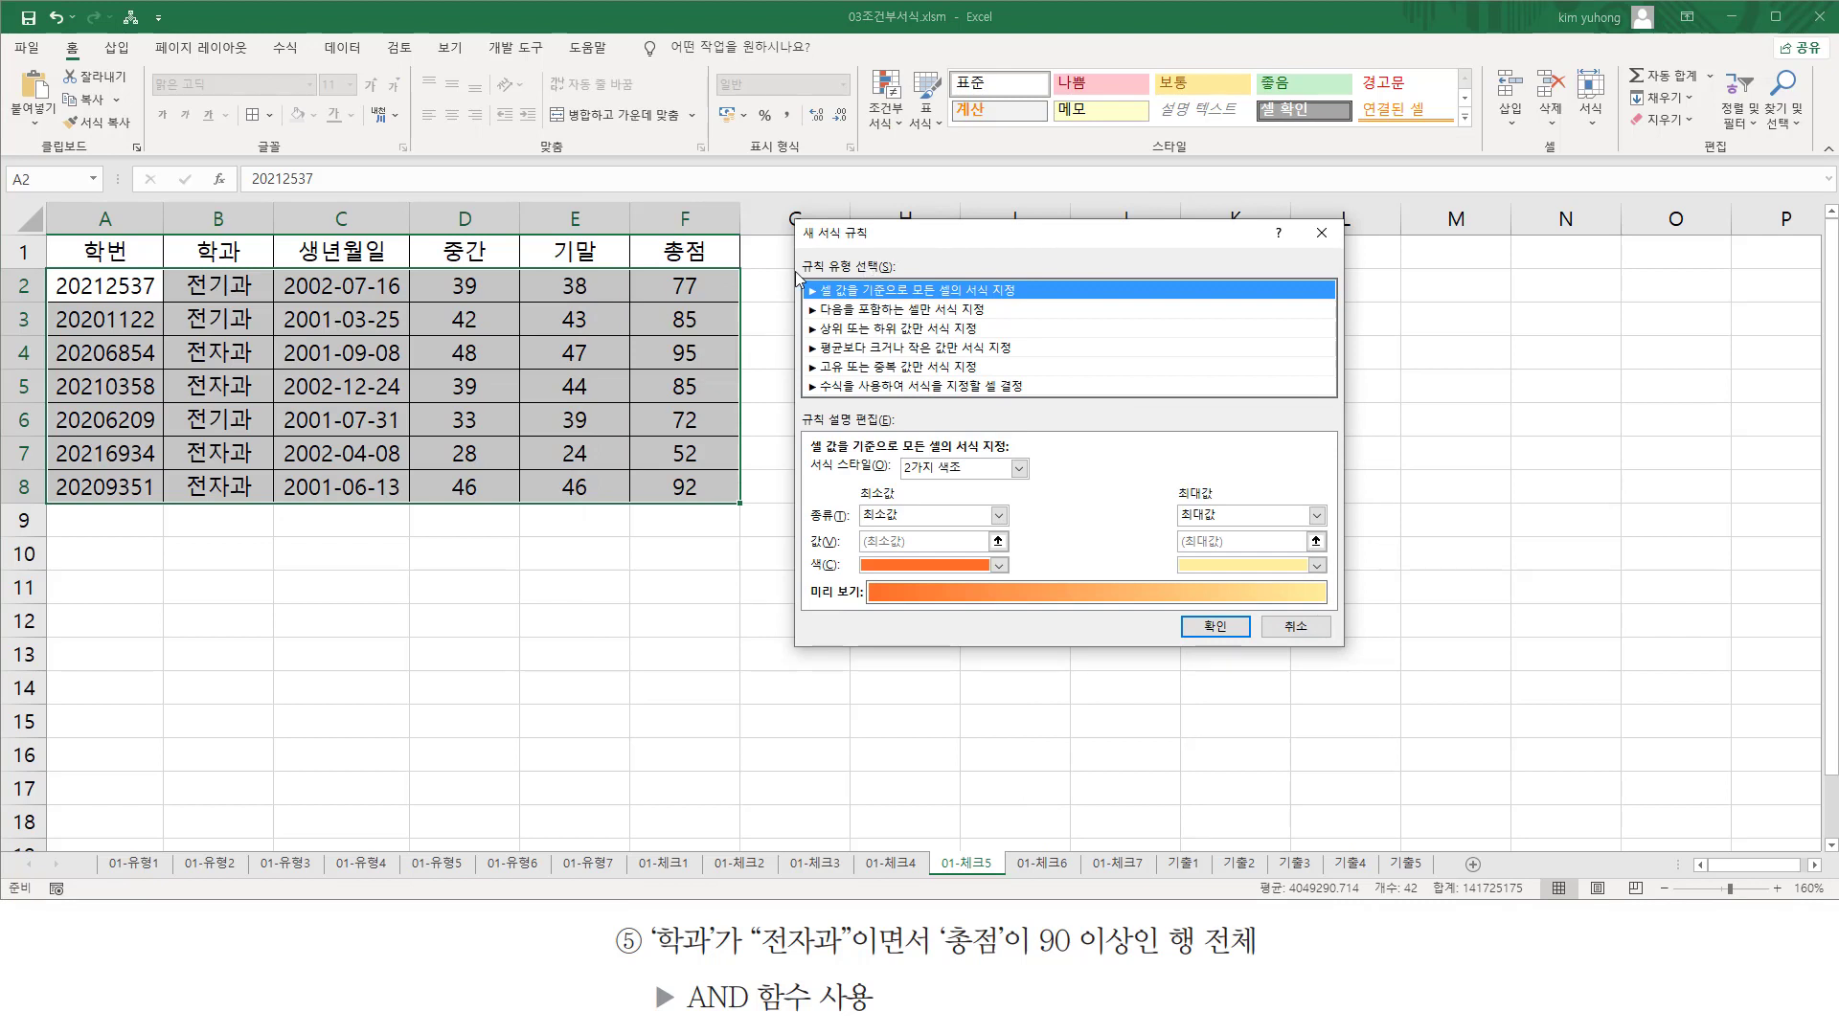
{"action": "left_click", "coordinate": [844, 388]}
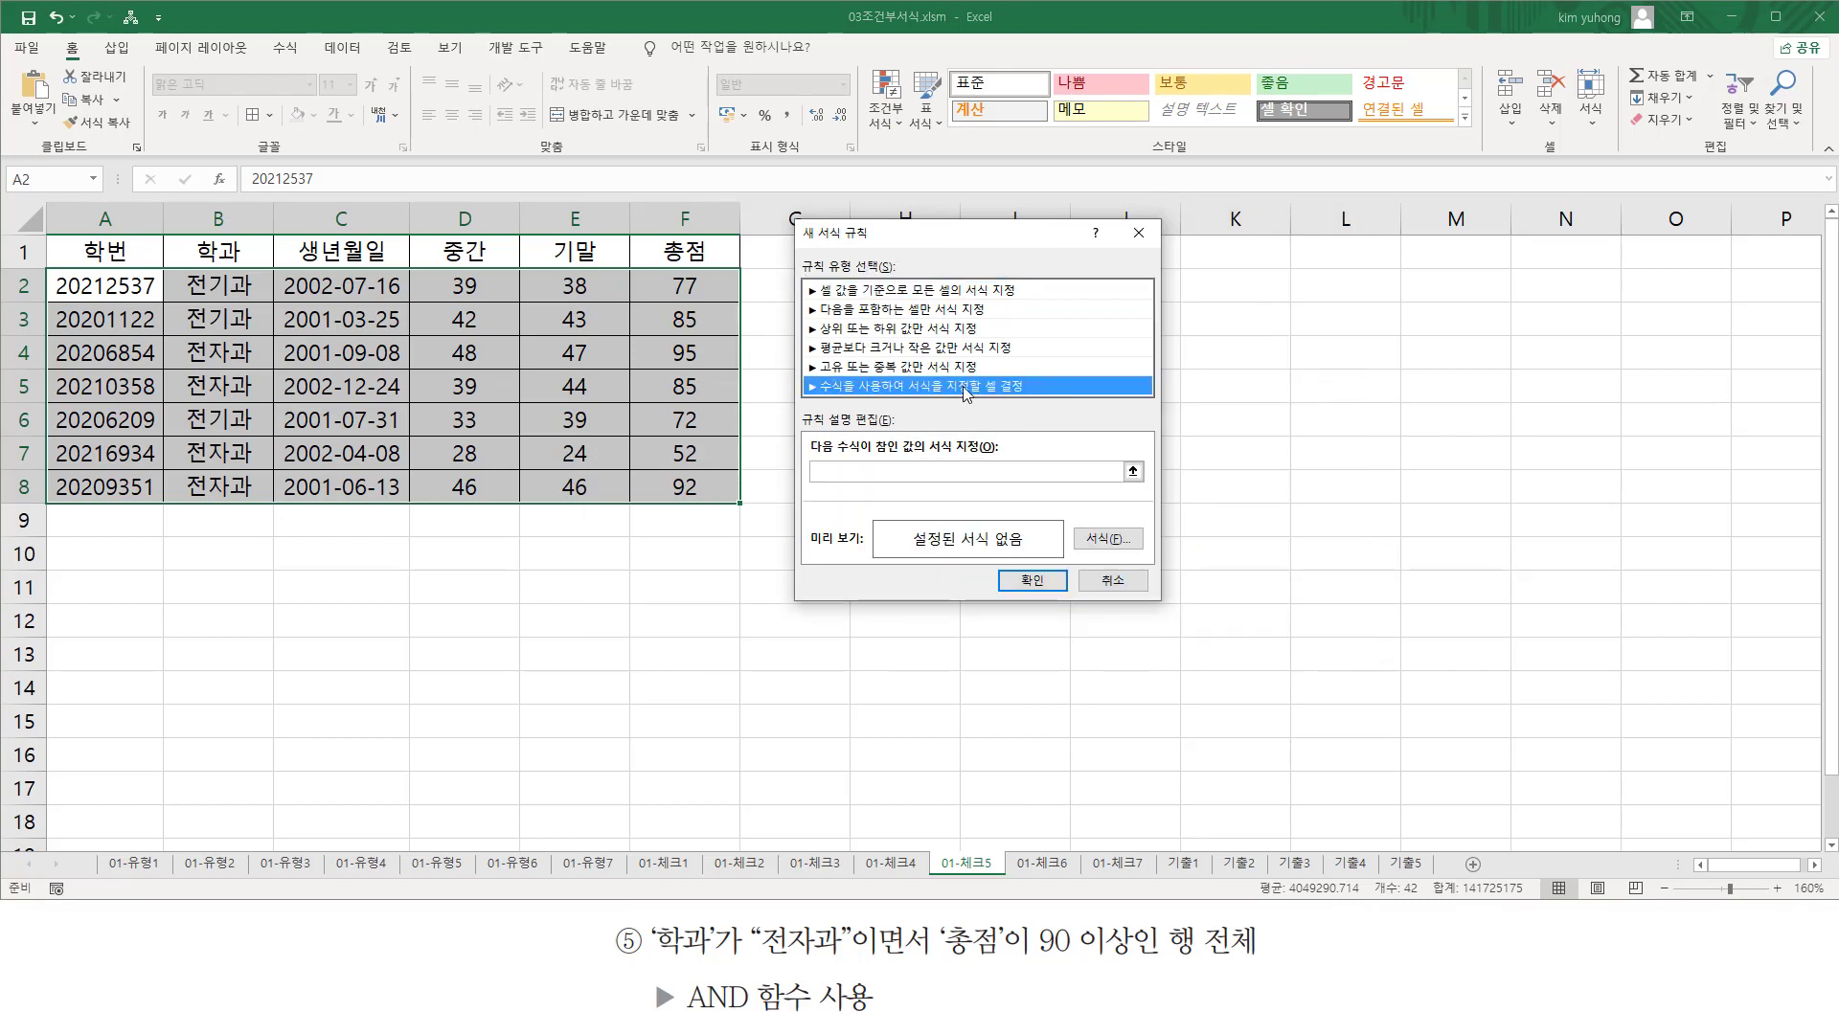
- Enter the rule formula =and($B2="전자과",$F2>=90) to match 전자과 rows with a 총점 of at least 90
{"action": "left_click", "coordinate": [862, 470]}
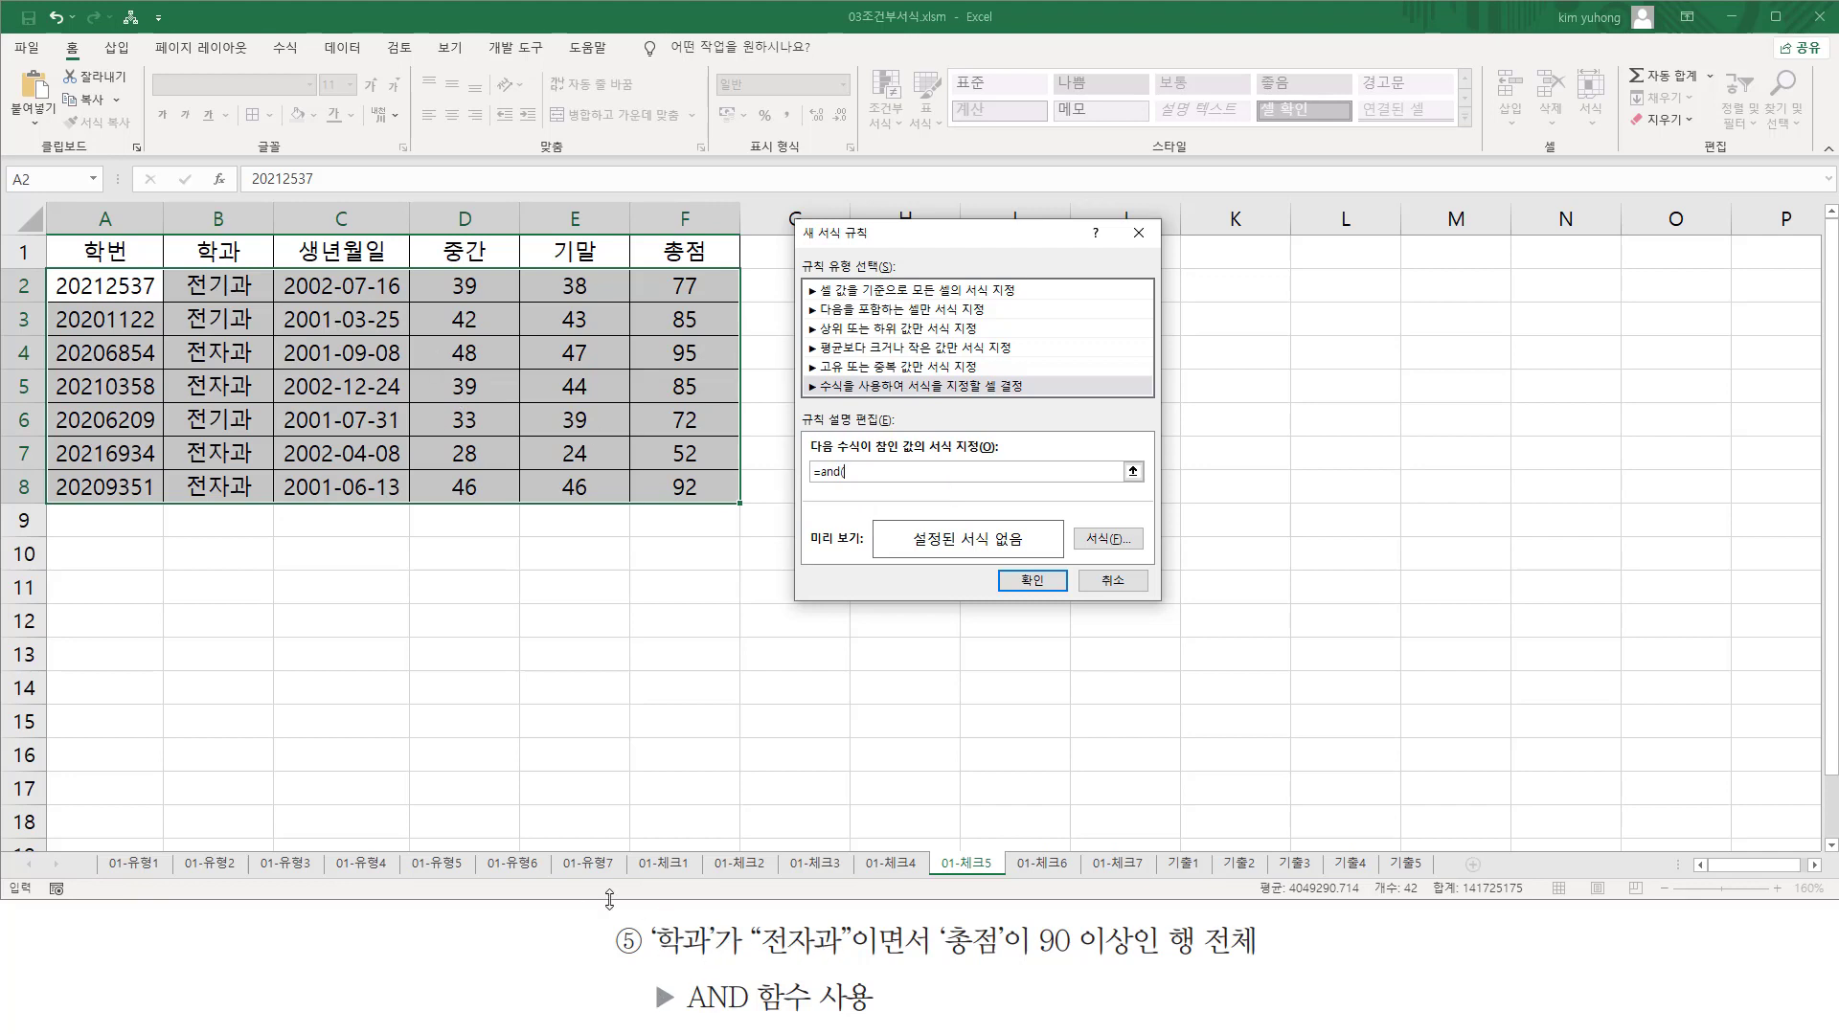
{"action": "left_click", "coordinate": [233, 284]}
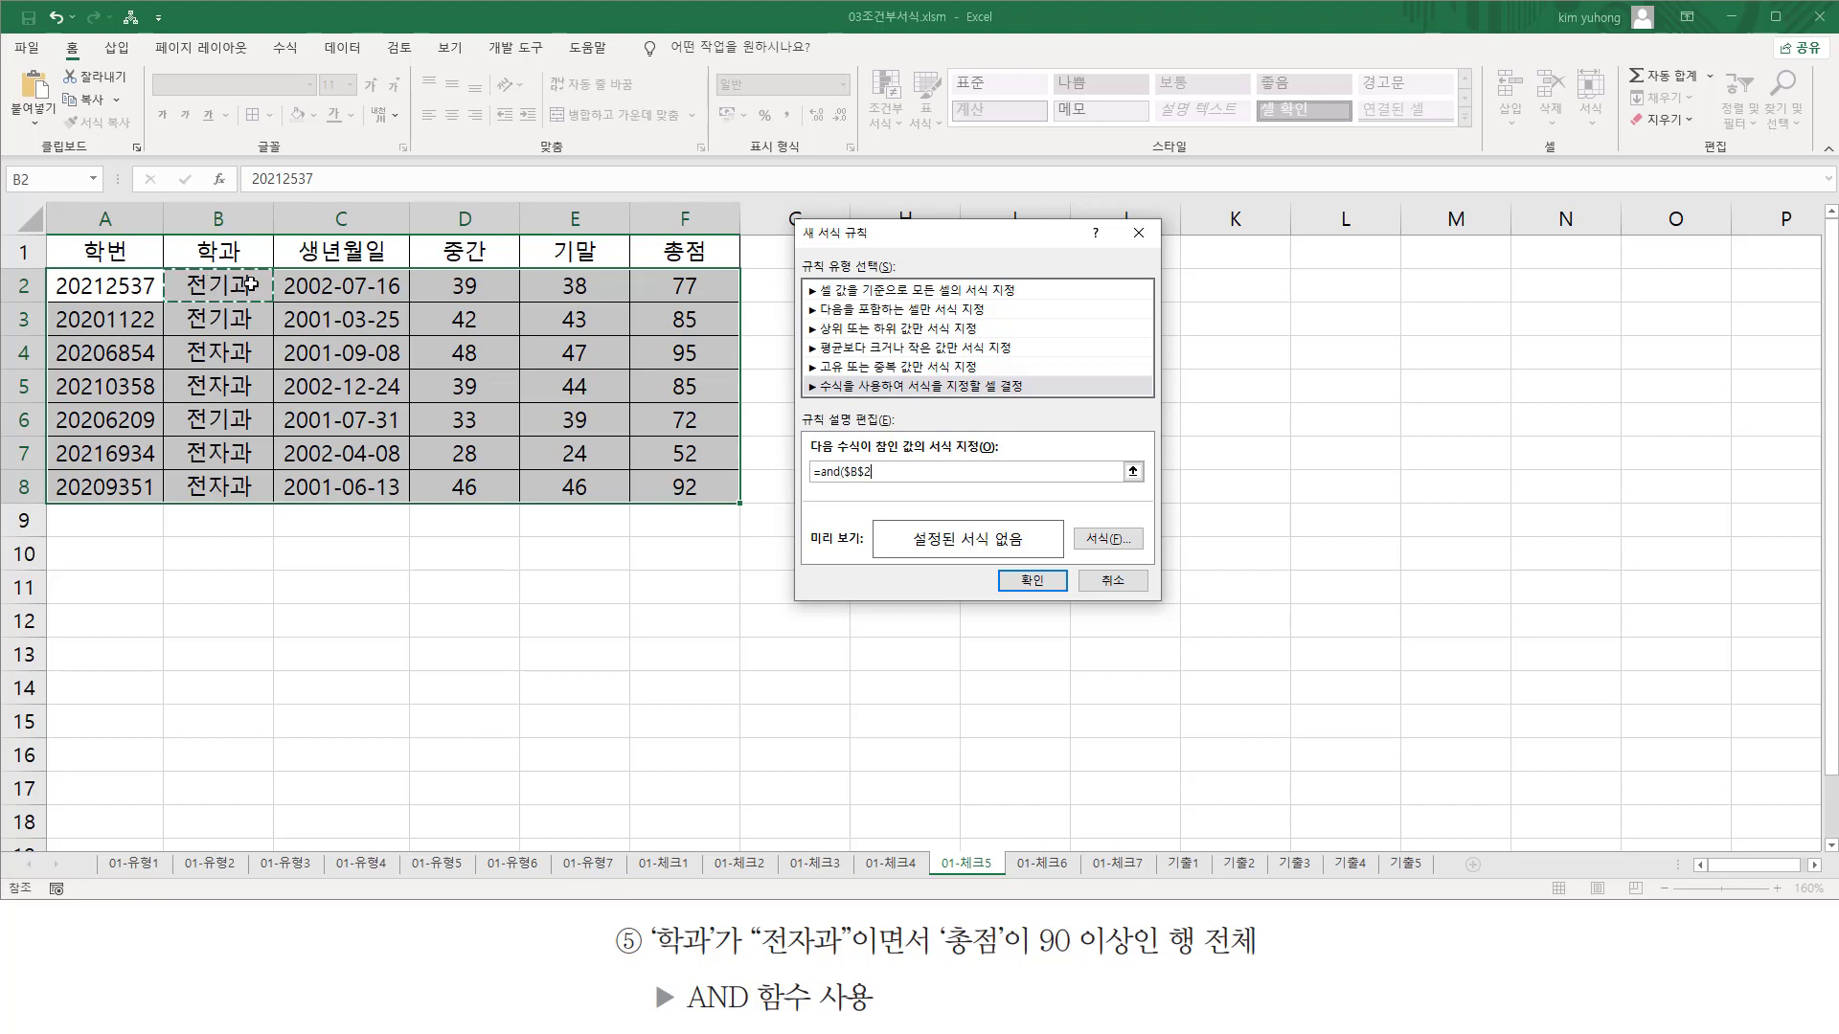
{"action": "key", "text": "F4"}
{"action": "key", "text": "F4"}
{"action": "type", "text": "="}
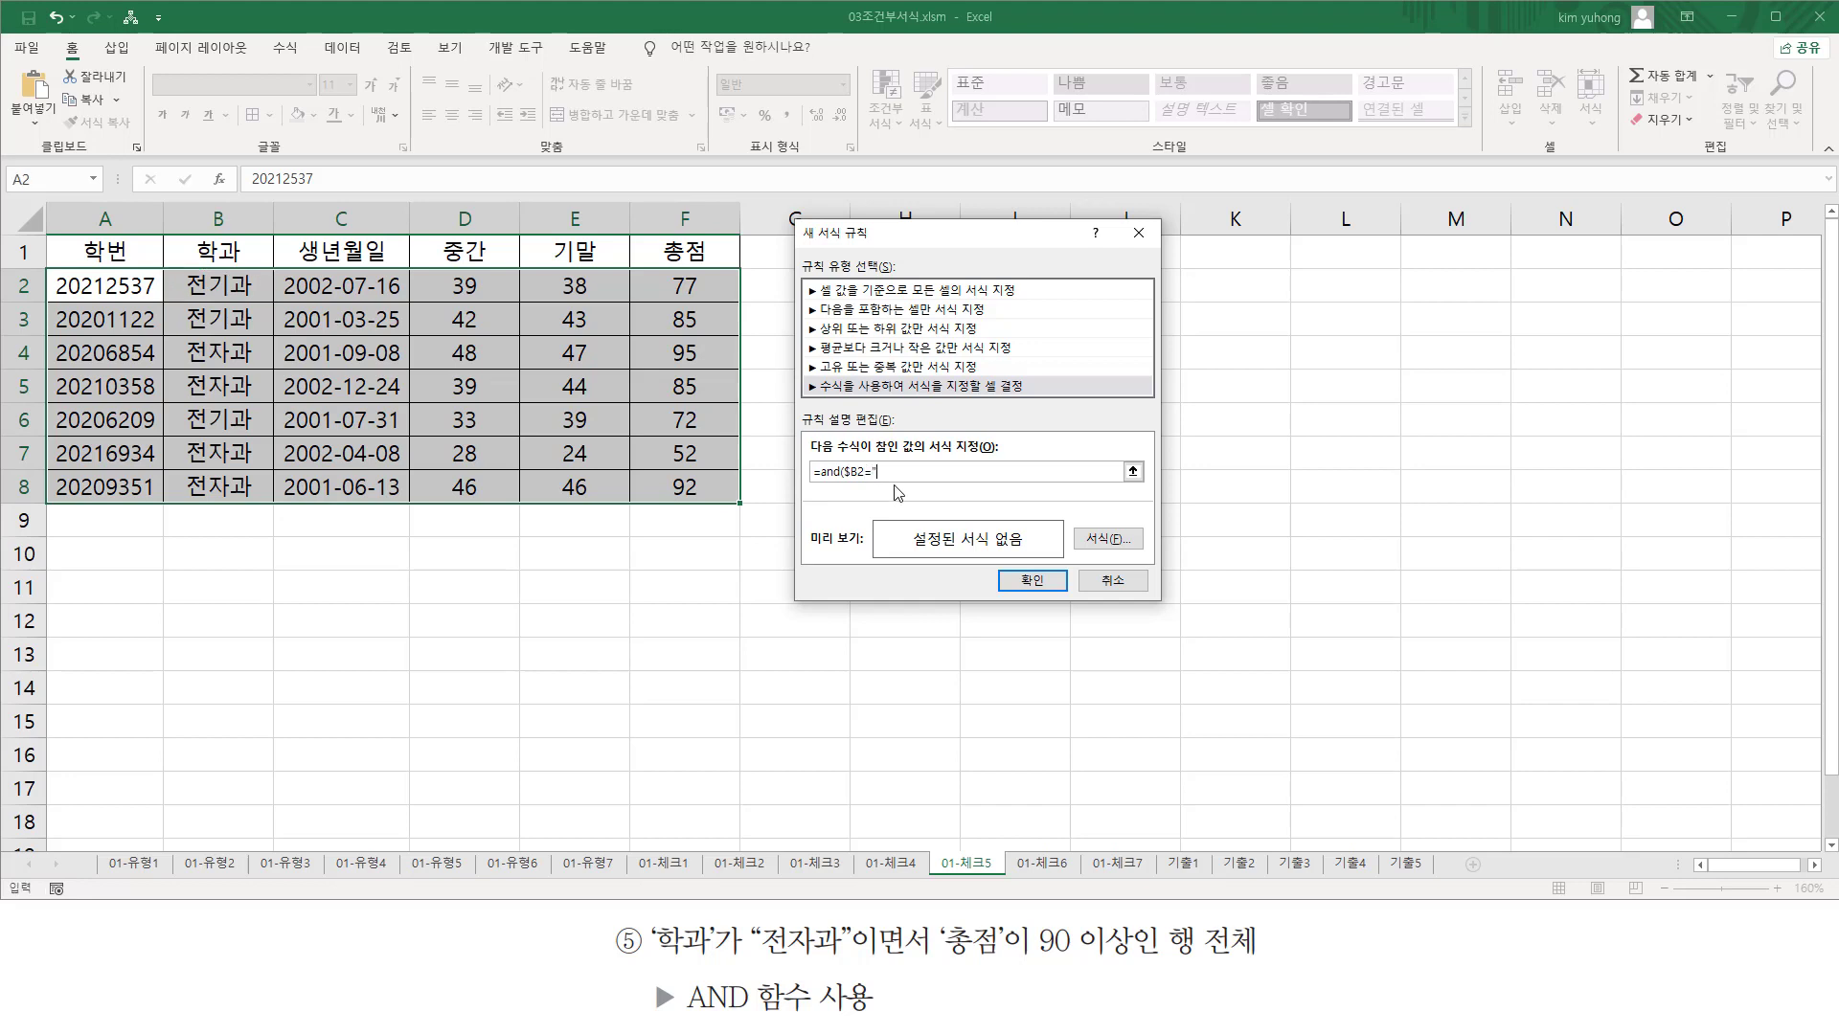
{"action": "type", "text": "\"전자과\","}
{"action": "left_click", "coordinate": [700, 285]}
{"action": "type", "text": ">=90"}
- Give the AND rule a yellow background fill and apply it to the selected table rows
{"action": "left_click", "coordinate": [1099, 541]}
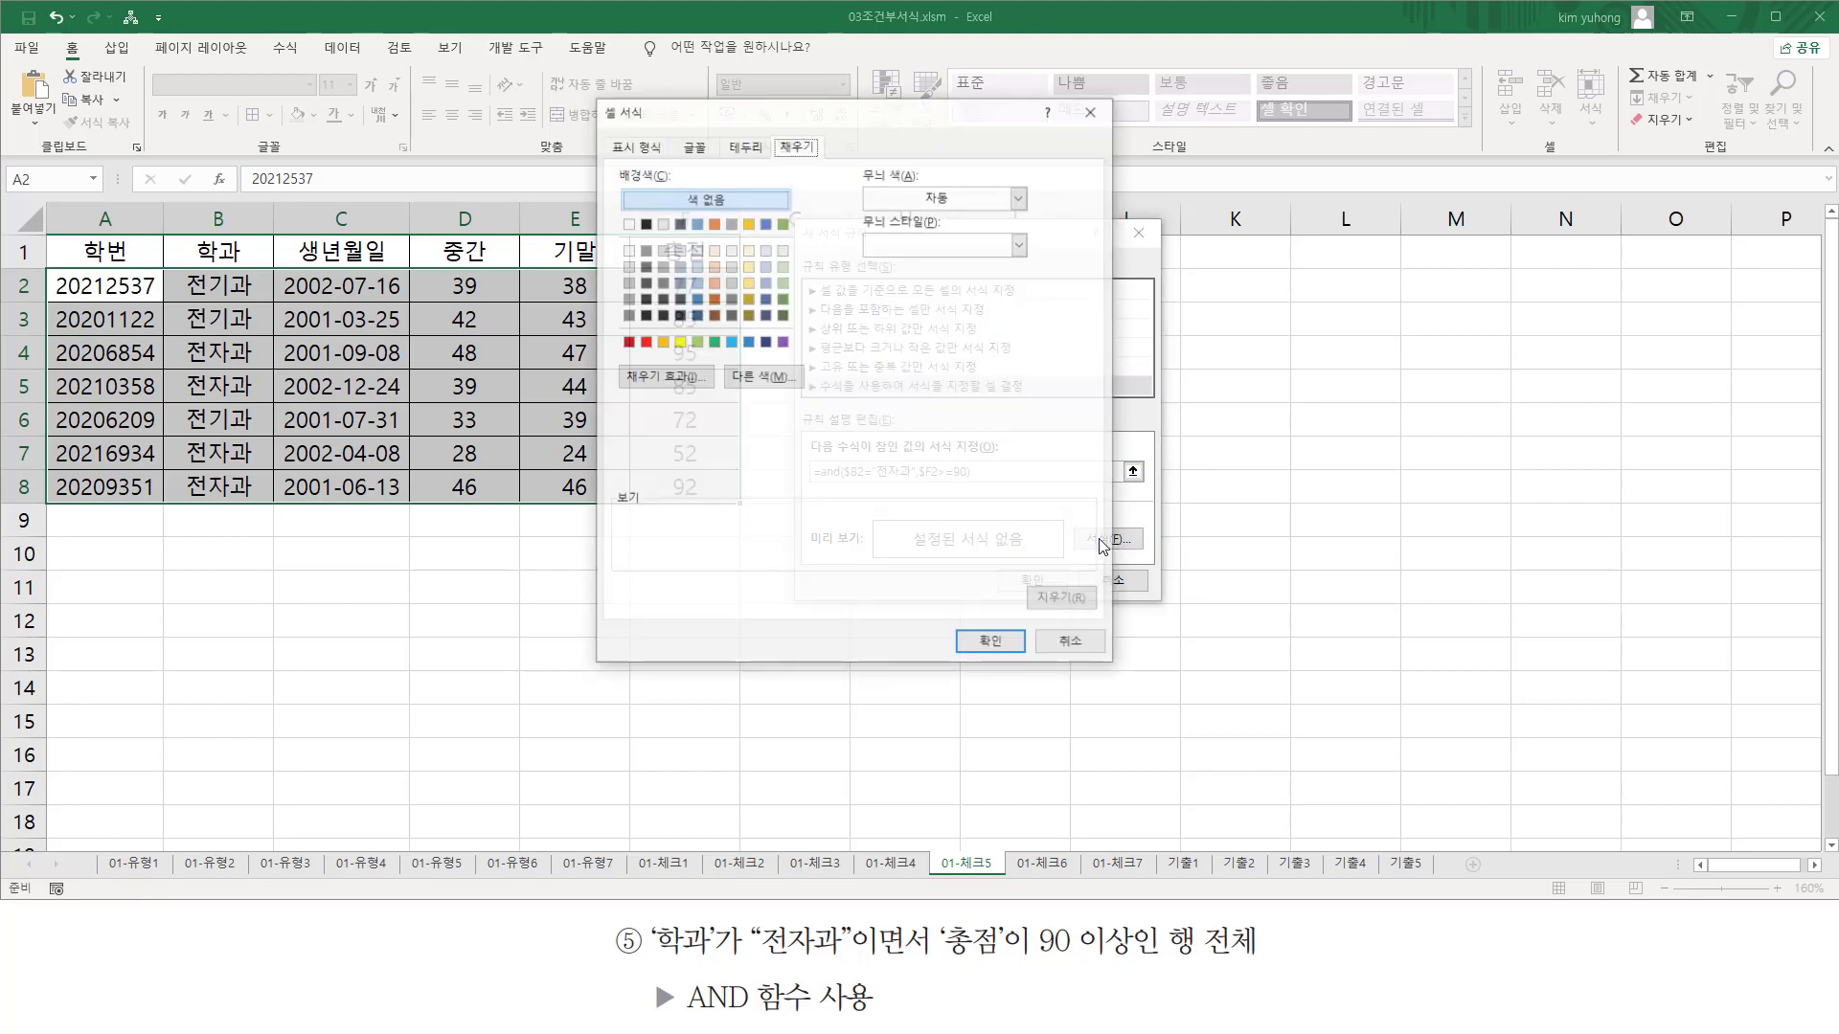
{"action": "left_click", "coordinate": [679, 342]}
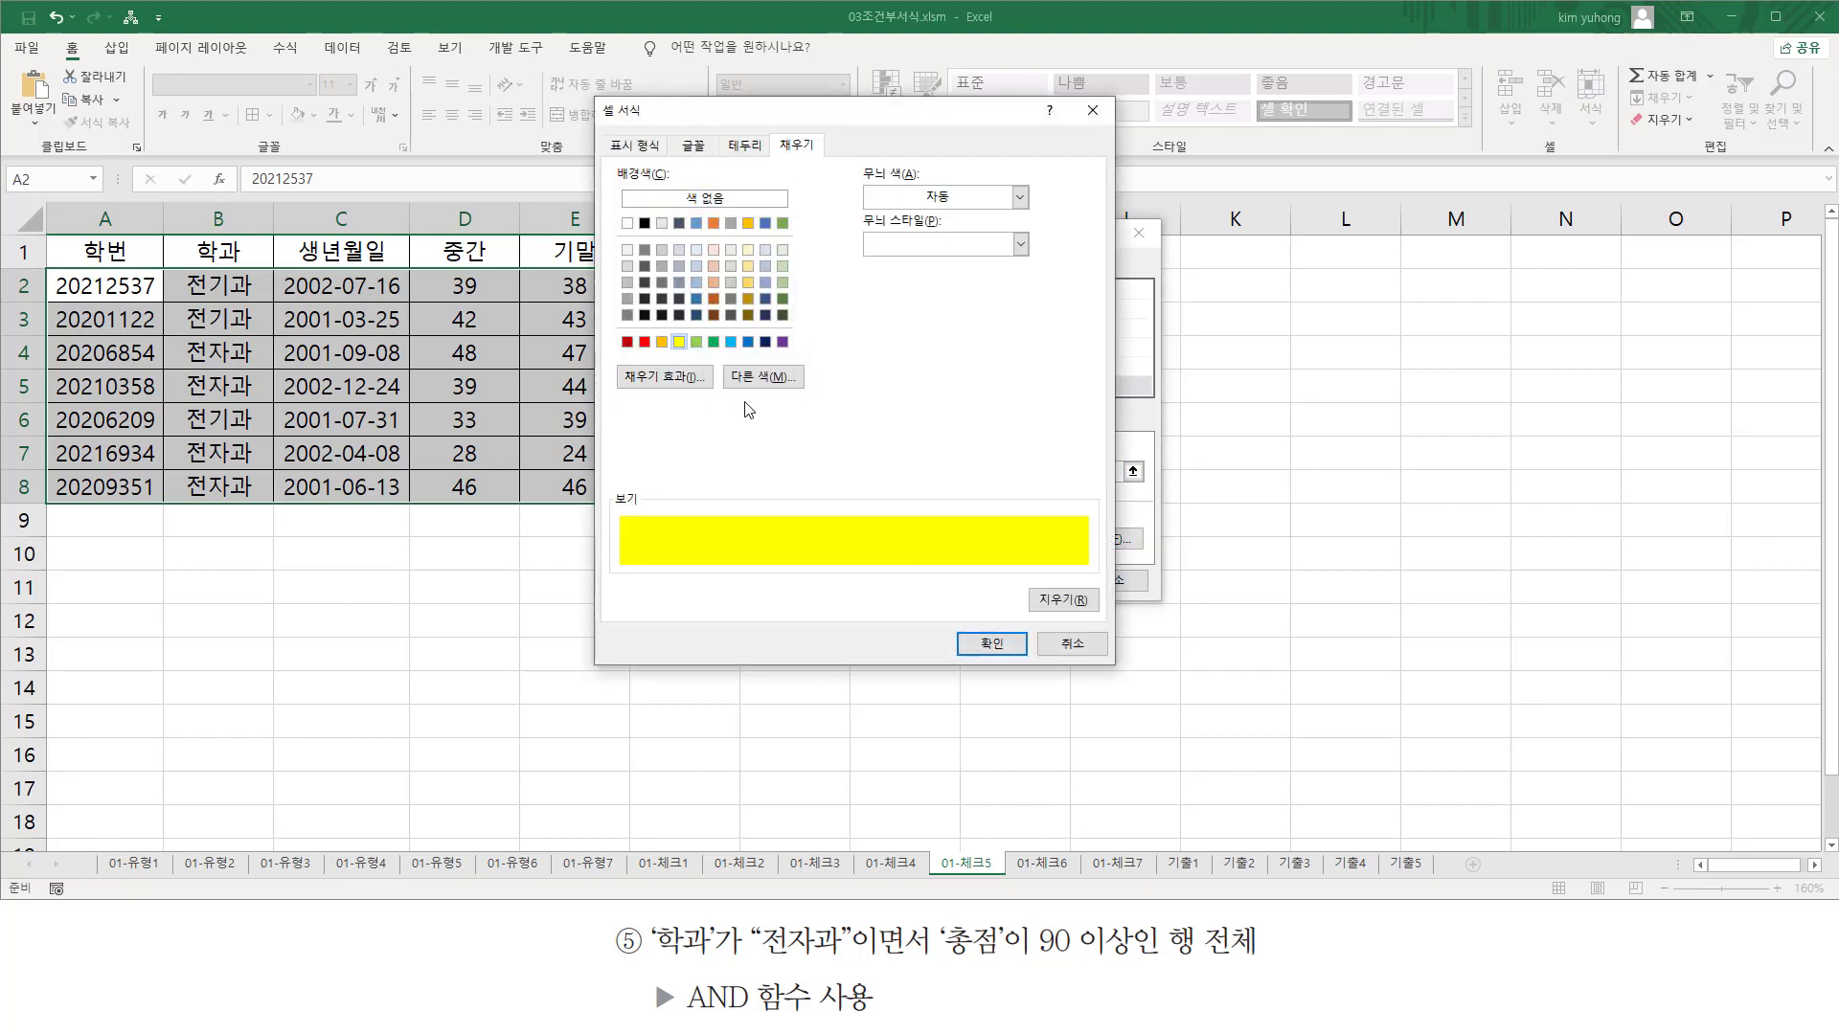
{"action": "left_click", "coordinate": [991, 644]}
{"action": "left_click", "coordinate": [1029, 581]}
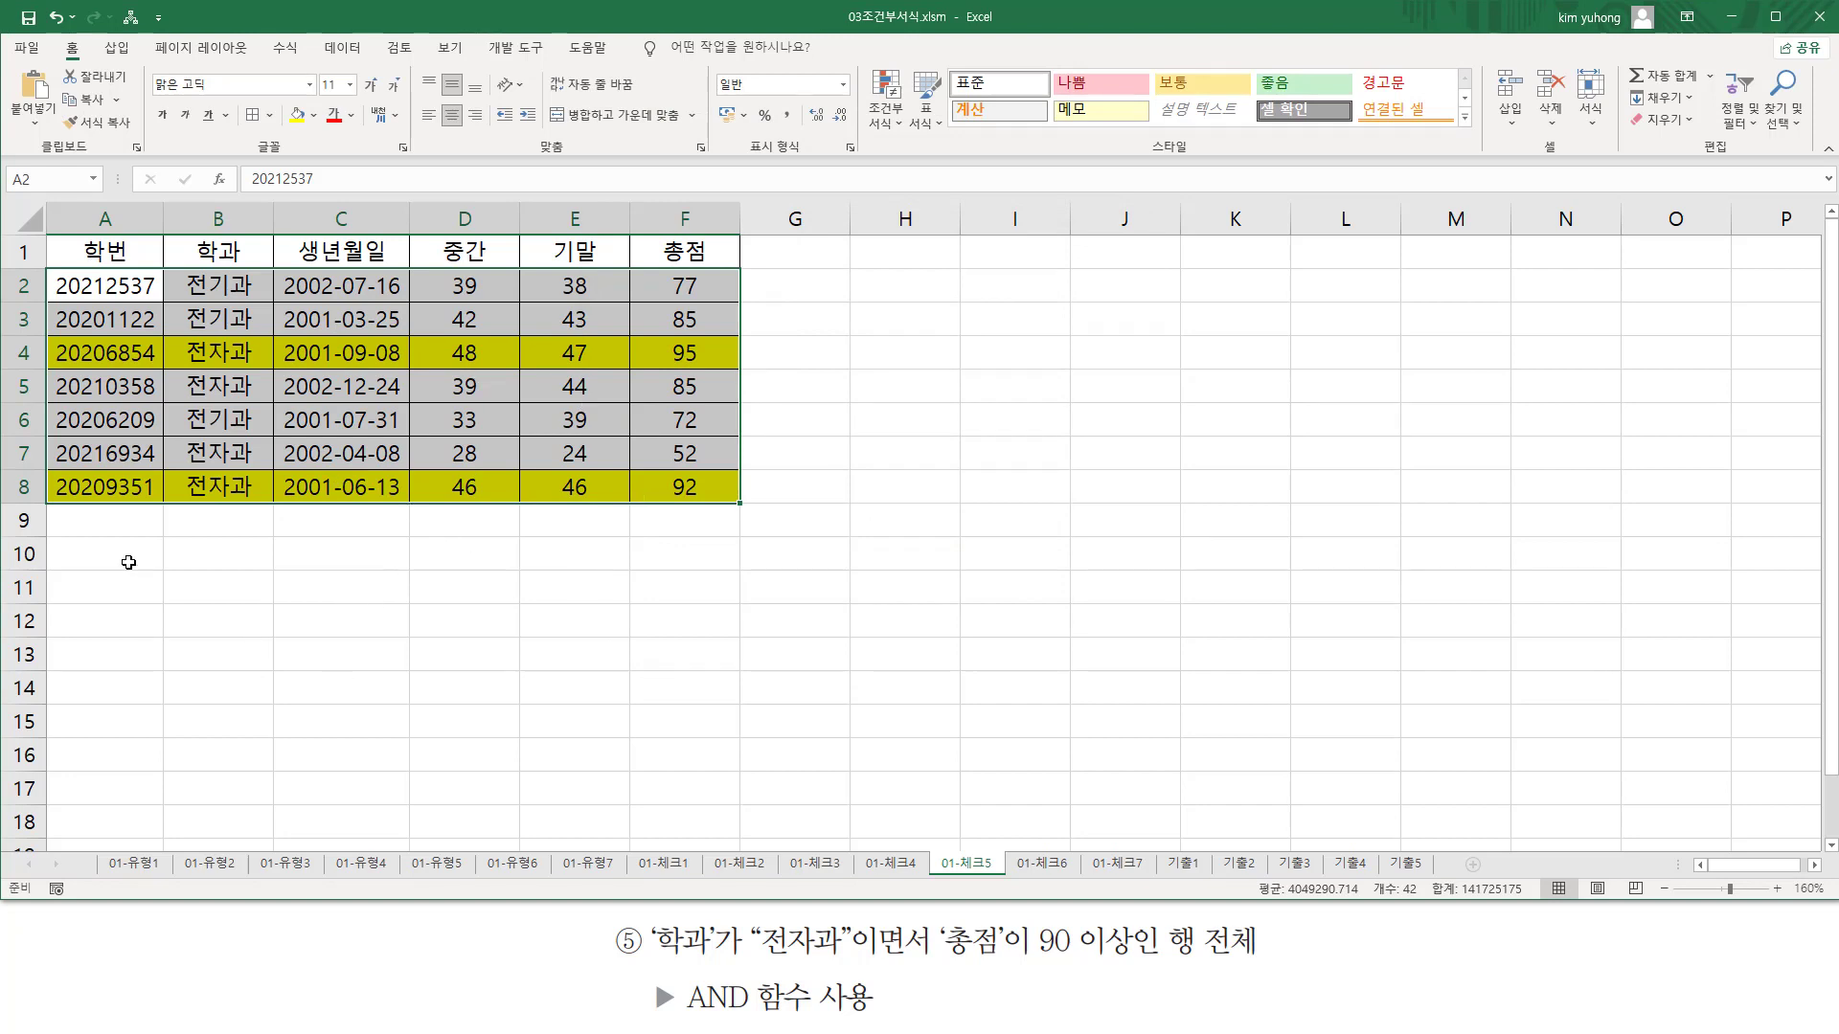
{"action": "left_click_drag", "start_coordinate": [177, 333], "coordinate": [255, 369]}
{"action": "left_click_drag", "start_coordinate": [172, 477], "coordinate": [251, 502]}
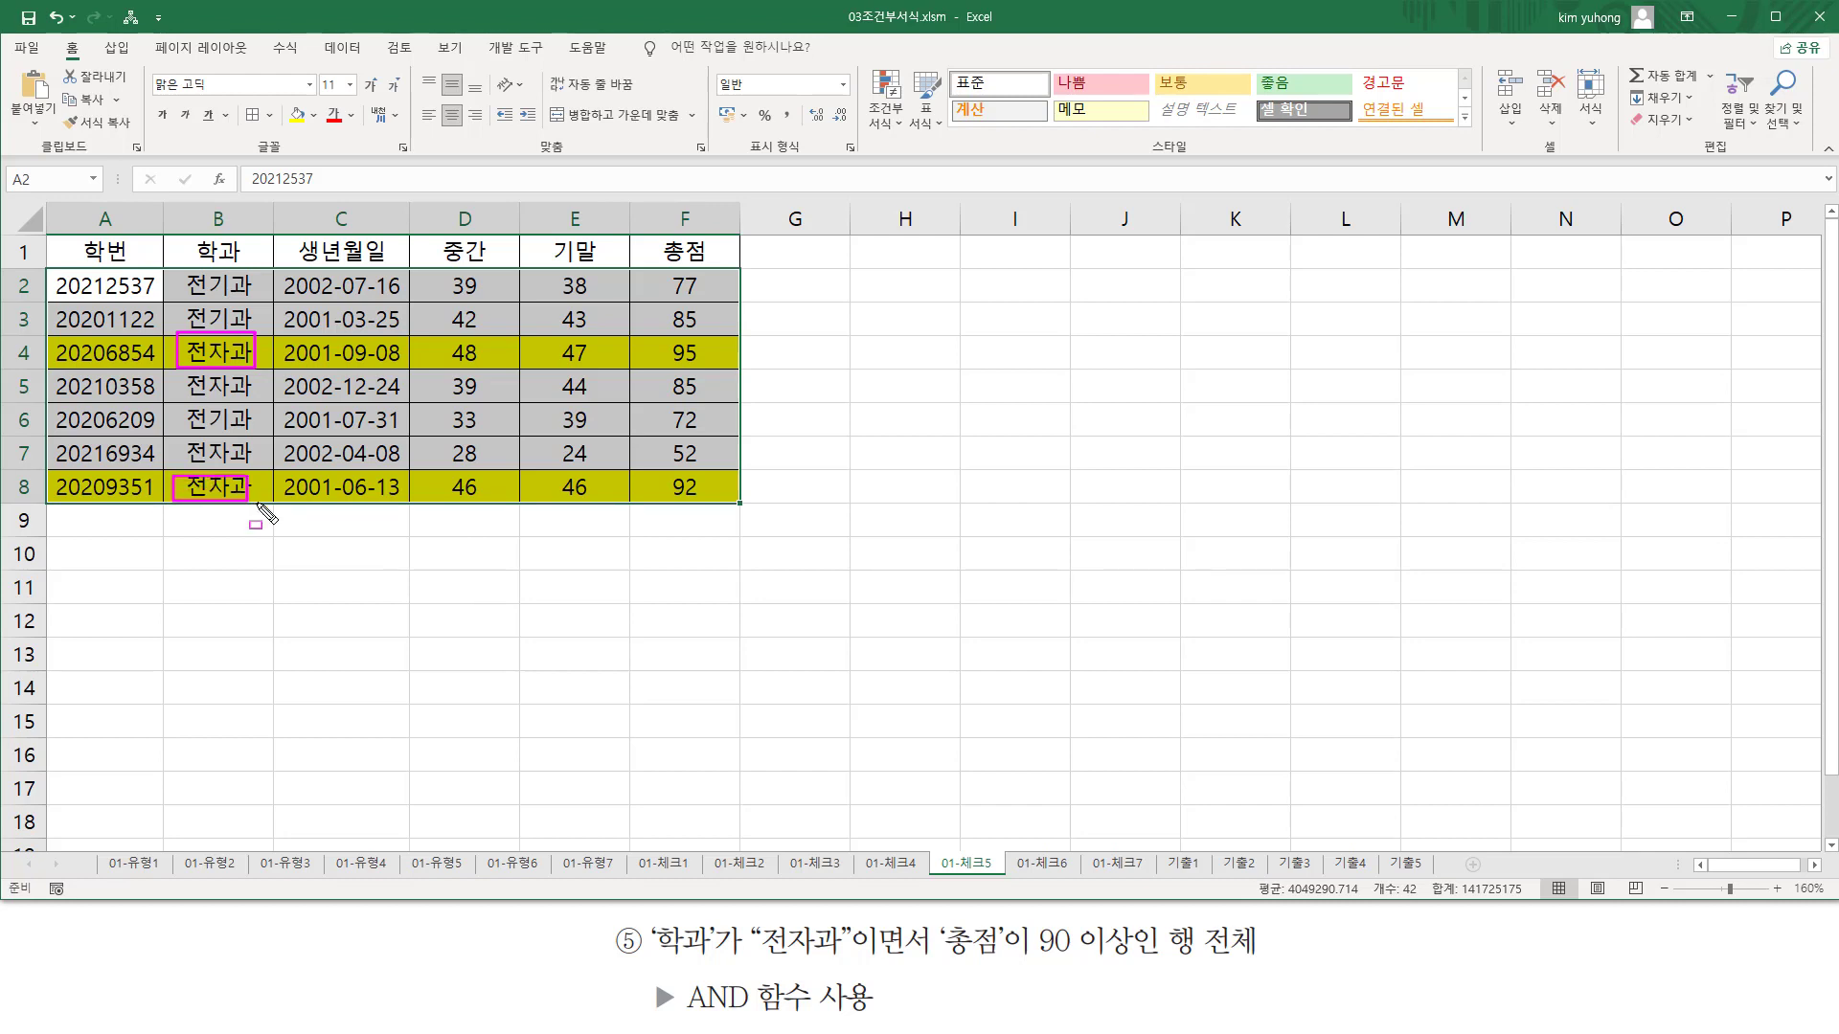
{"action": "mouse_move", "coordinate": [666, 342]}
{"action": "left_mouse_down"}
{"action": "mouse_move", "coordinate": [718, 342]}
{"action": "mouse_move", "coordinate": [720, 362]}
{"action": "left_mouse_up"}
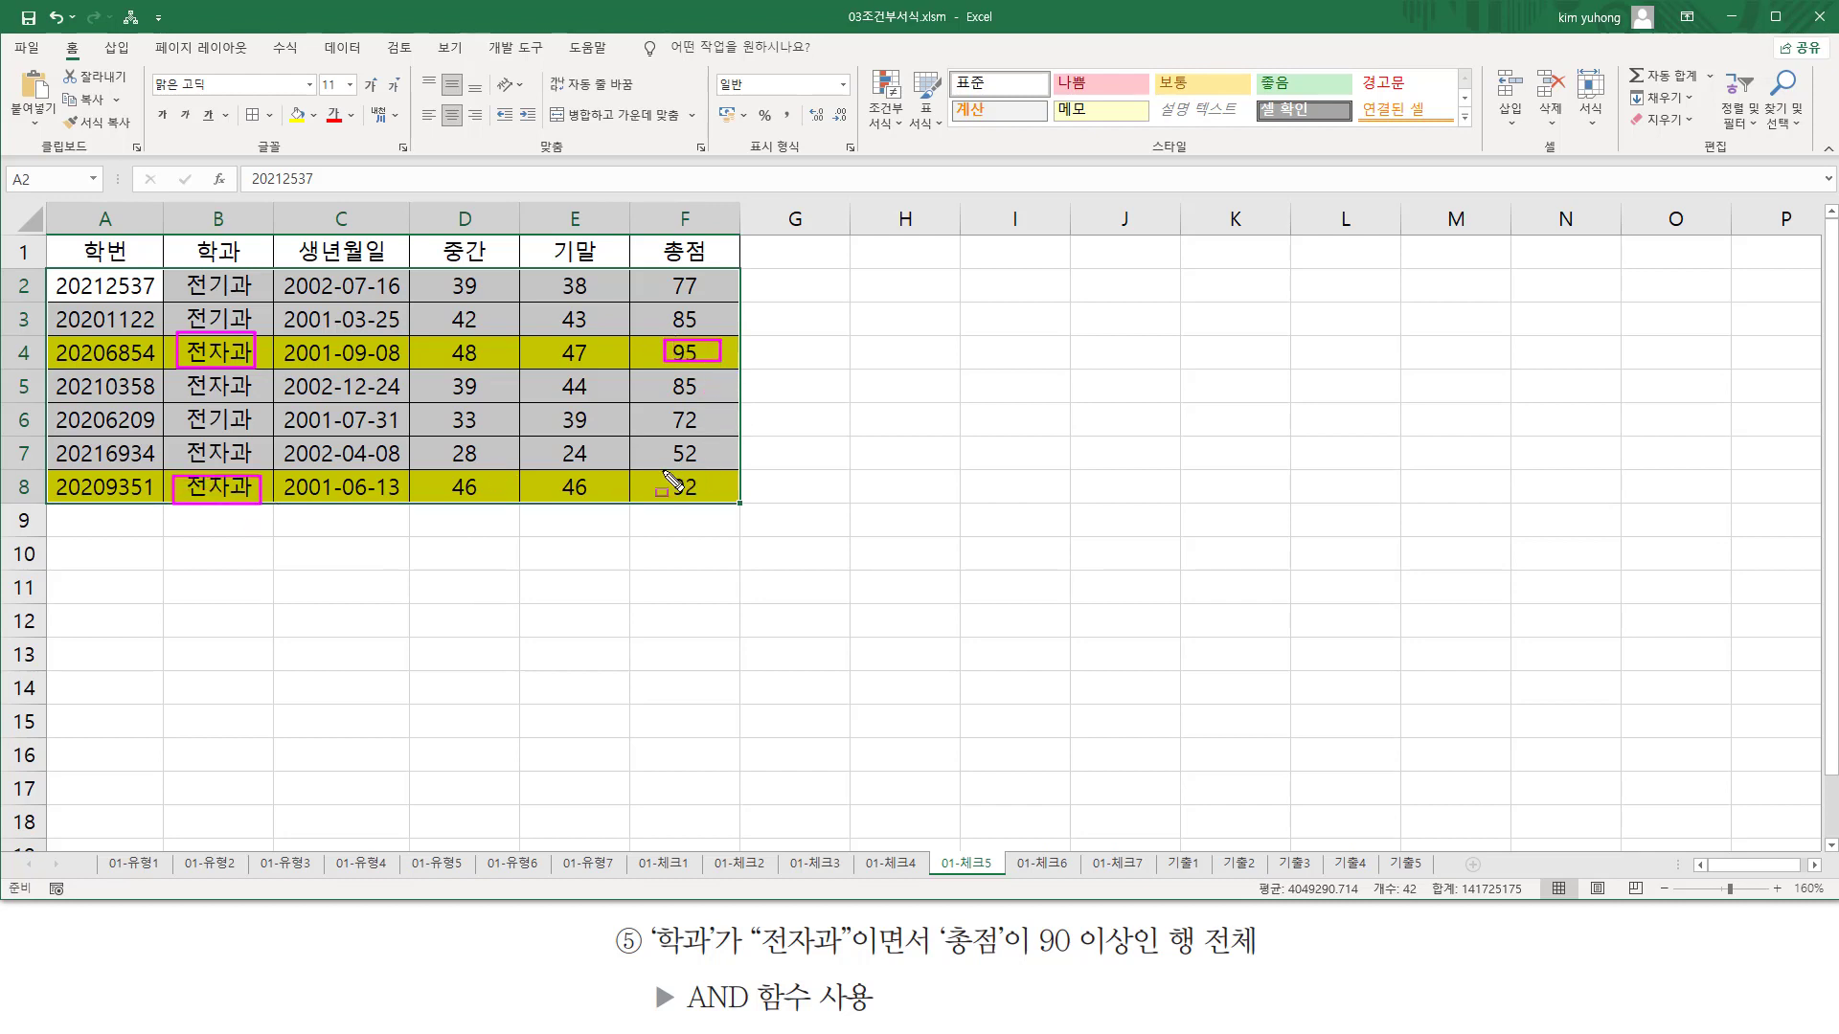
{"action": "mouse_move", "coordinate": [667, 483]}
{"action": "left_mouse_down"}
{"action": "mouse_move", "coordinate": [716, 478]}
{"action": "mouse_move", "coordinate": [663, 512]}
{"action": "left_mouse_up"}
{"action": "left_click_drag", "start_coordinate": [180, 400], "coordinate": [268, 399]}
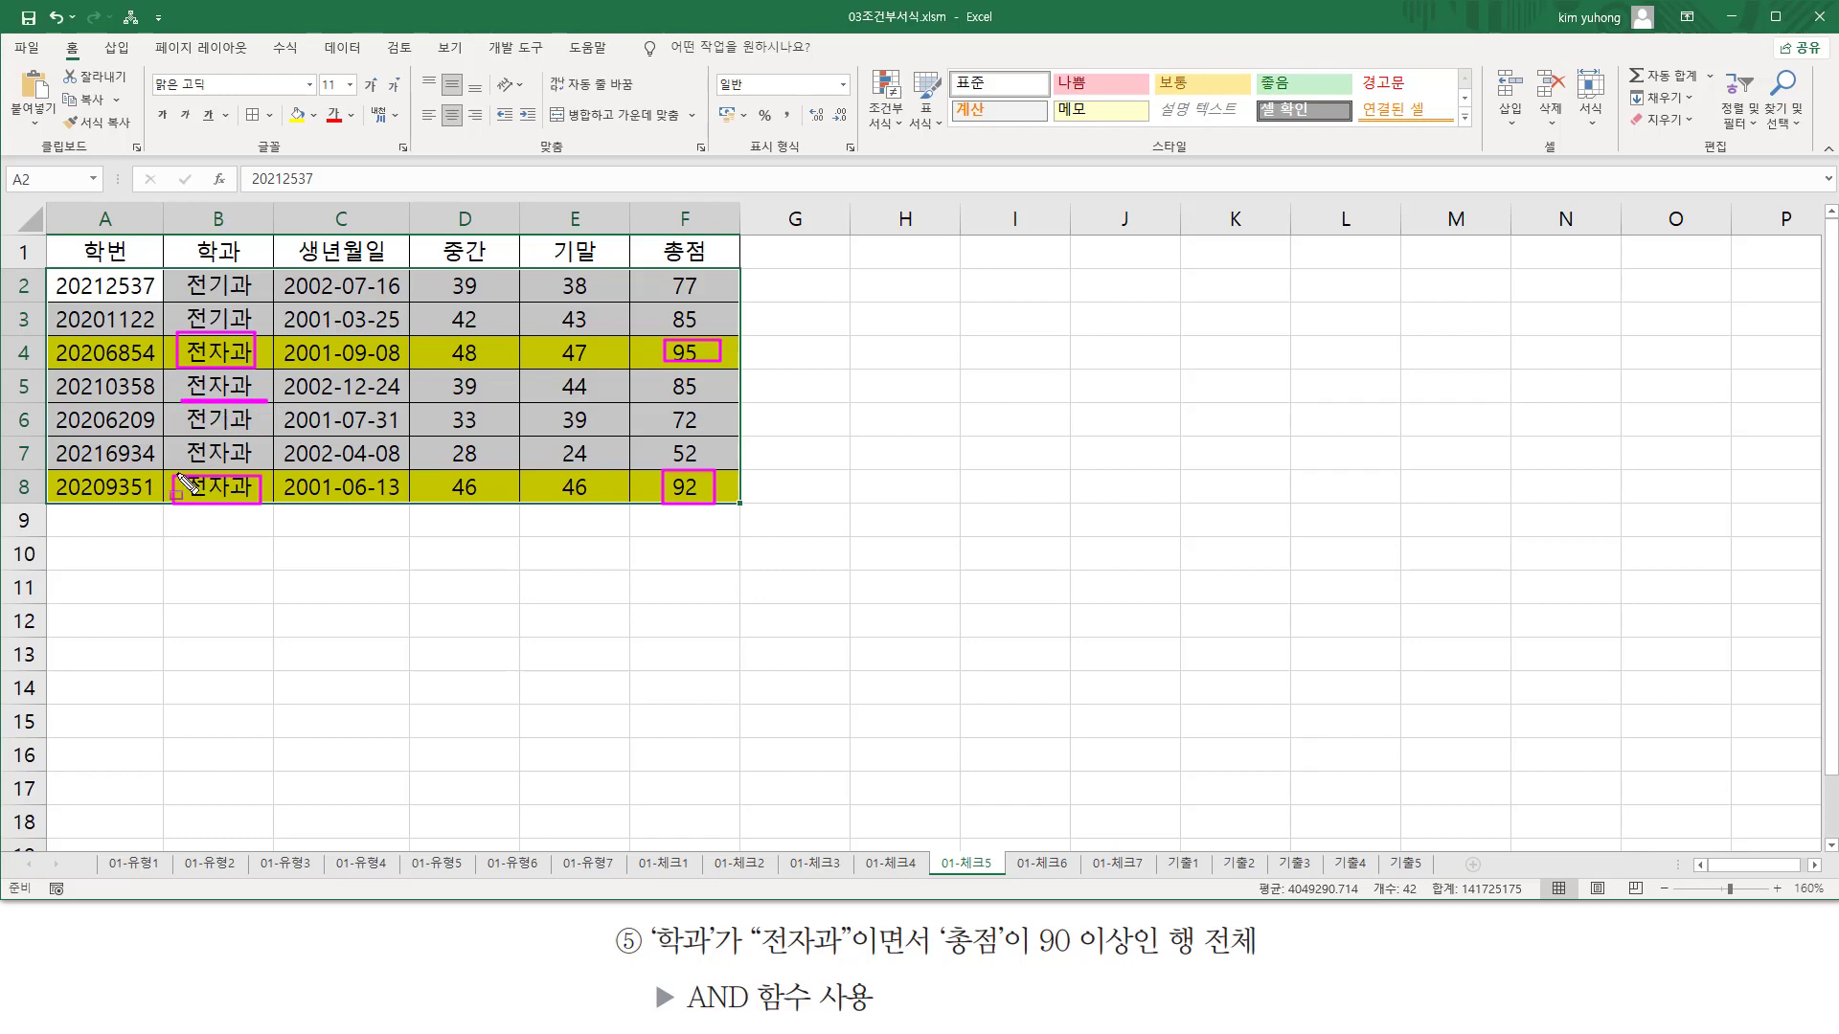
{"action": "left_click_drag", "start_coordinate": [182, 466], "coordinate": [254, 466]}
{"action": "mouse_move", "coordinate": [664, 372]}
{"action": "left_mouse_down"}
{"action": "mouse_move", "coordinate": [714, 404]}
{"action": "mouse_move", "coordinate": [711, 466]}
{"action": "left_mouse_up"}
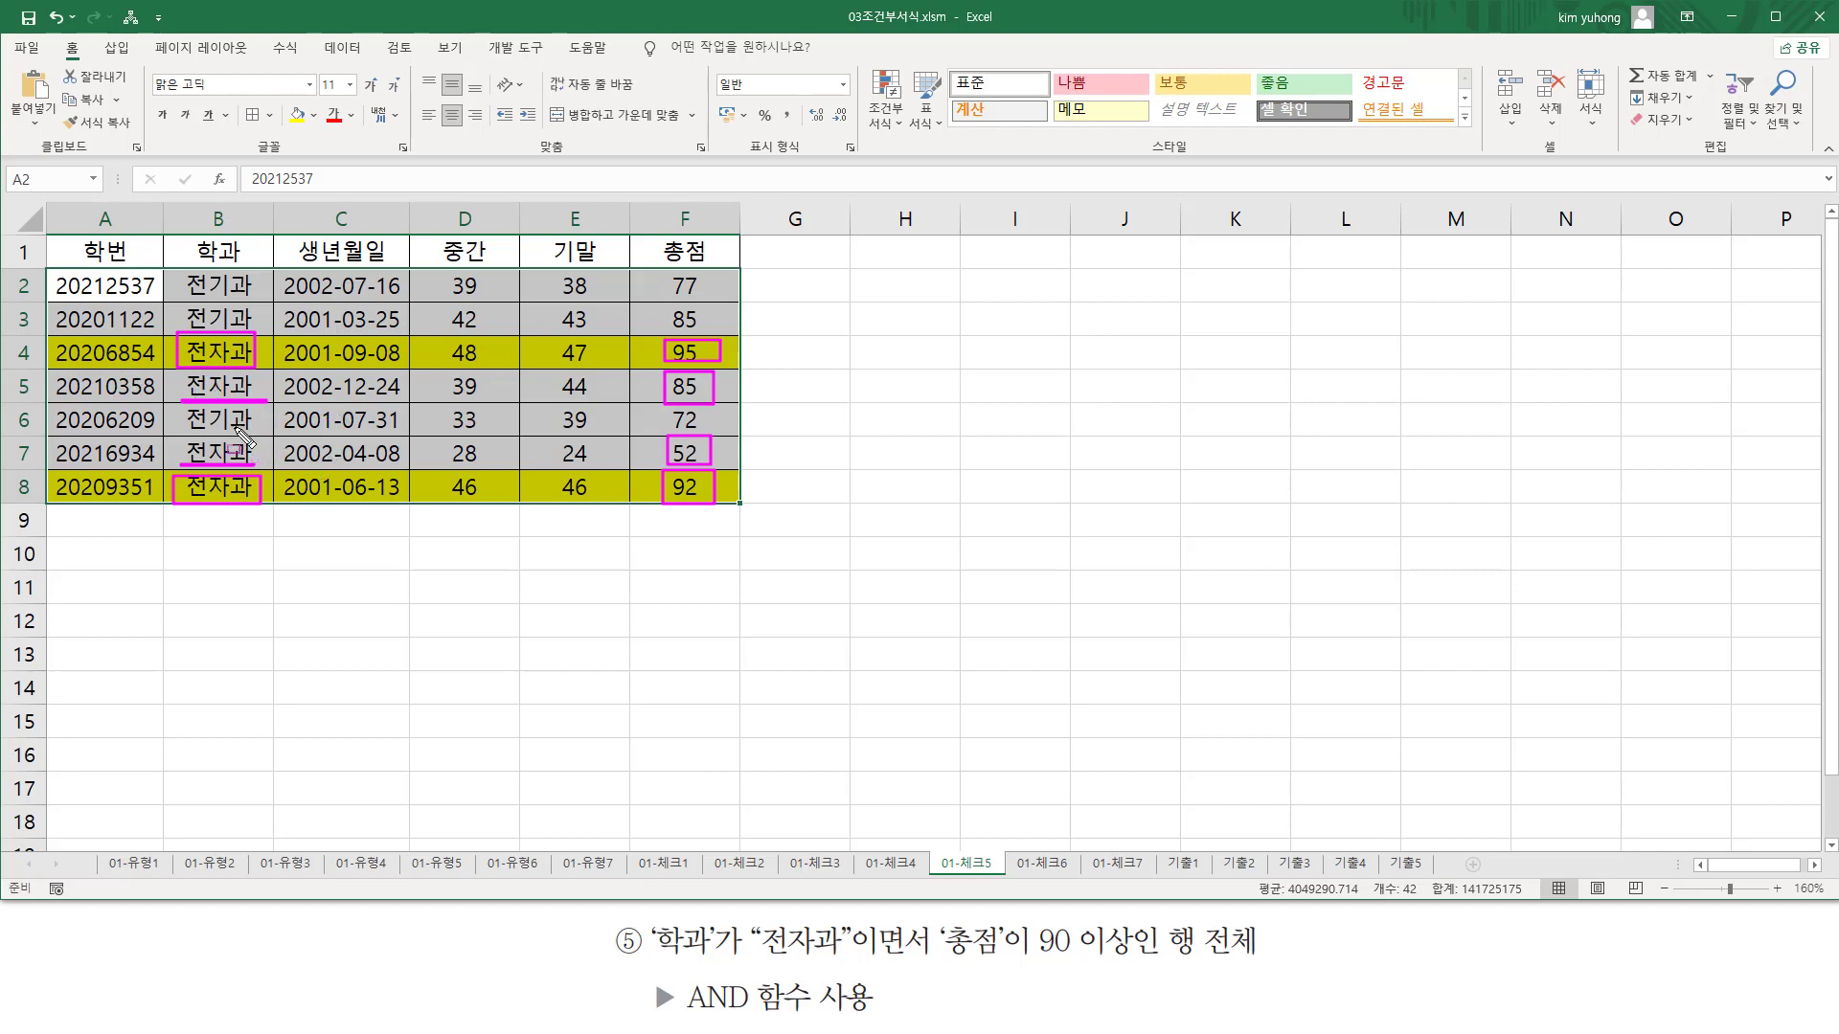
{"action": "key", "text": "Escape"}
- Write the rule's formula =and($B2="전자과",$F2>=90) as text in cell A10 and color it red
{"action": "left_click", "coordinate": [115, 553]}
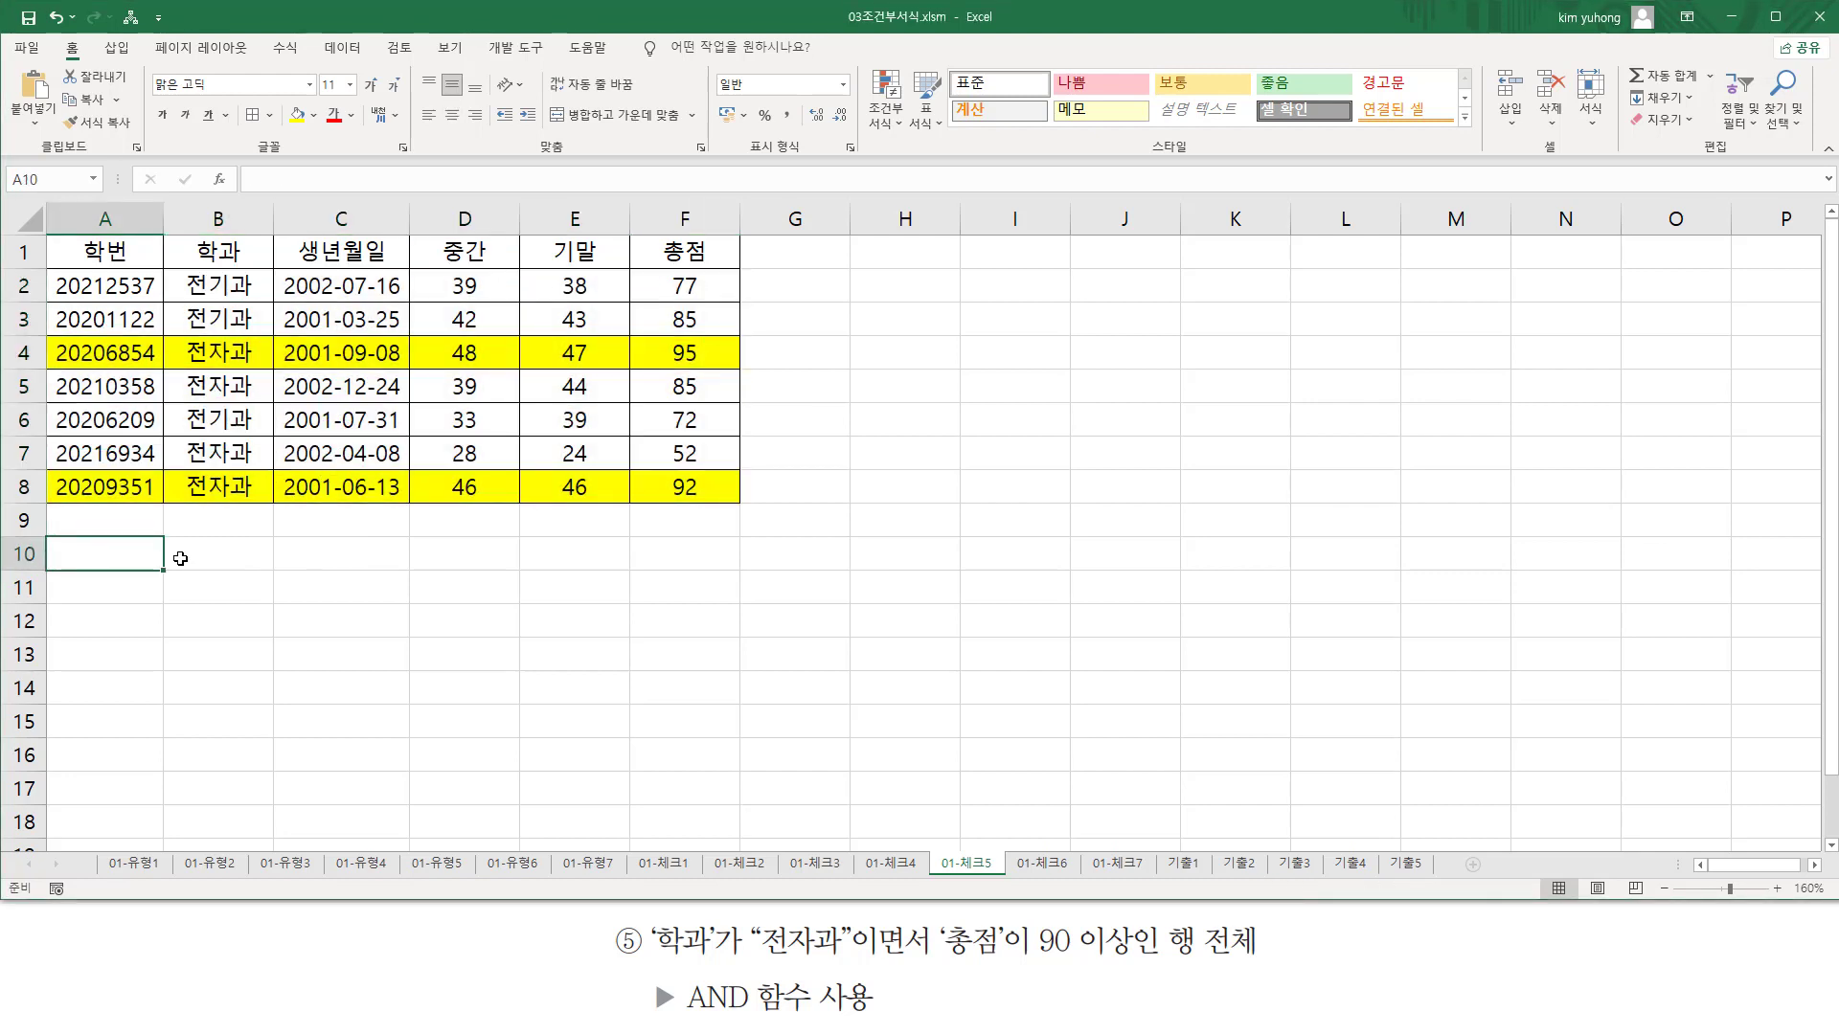
{"action": "type", "text": "'"}
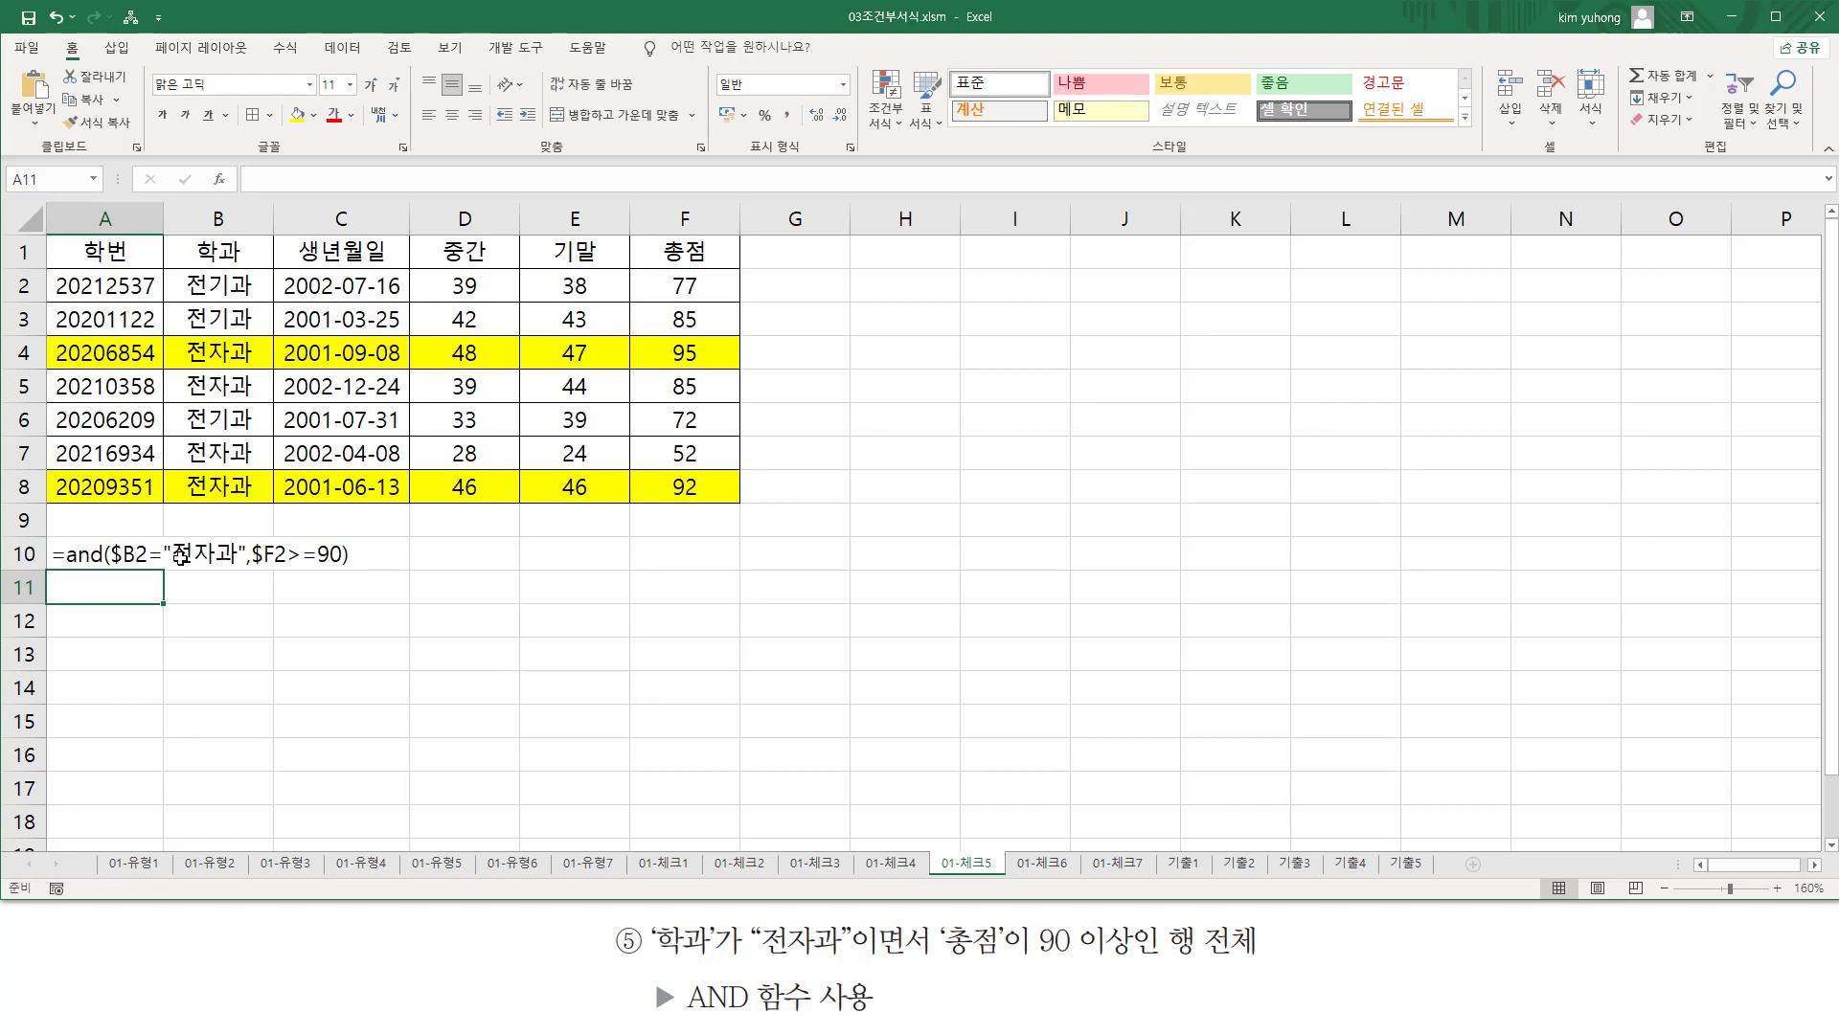
{"action": "left_click", "coordinate": [101, 553]}
{"action": "left_click", "coordinate": [332, 115]}
{"action": "left_click_drag", "start_coordinate": [341, 630], "coordinate": [333, 659]}
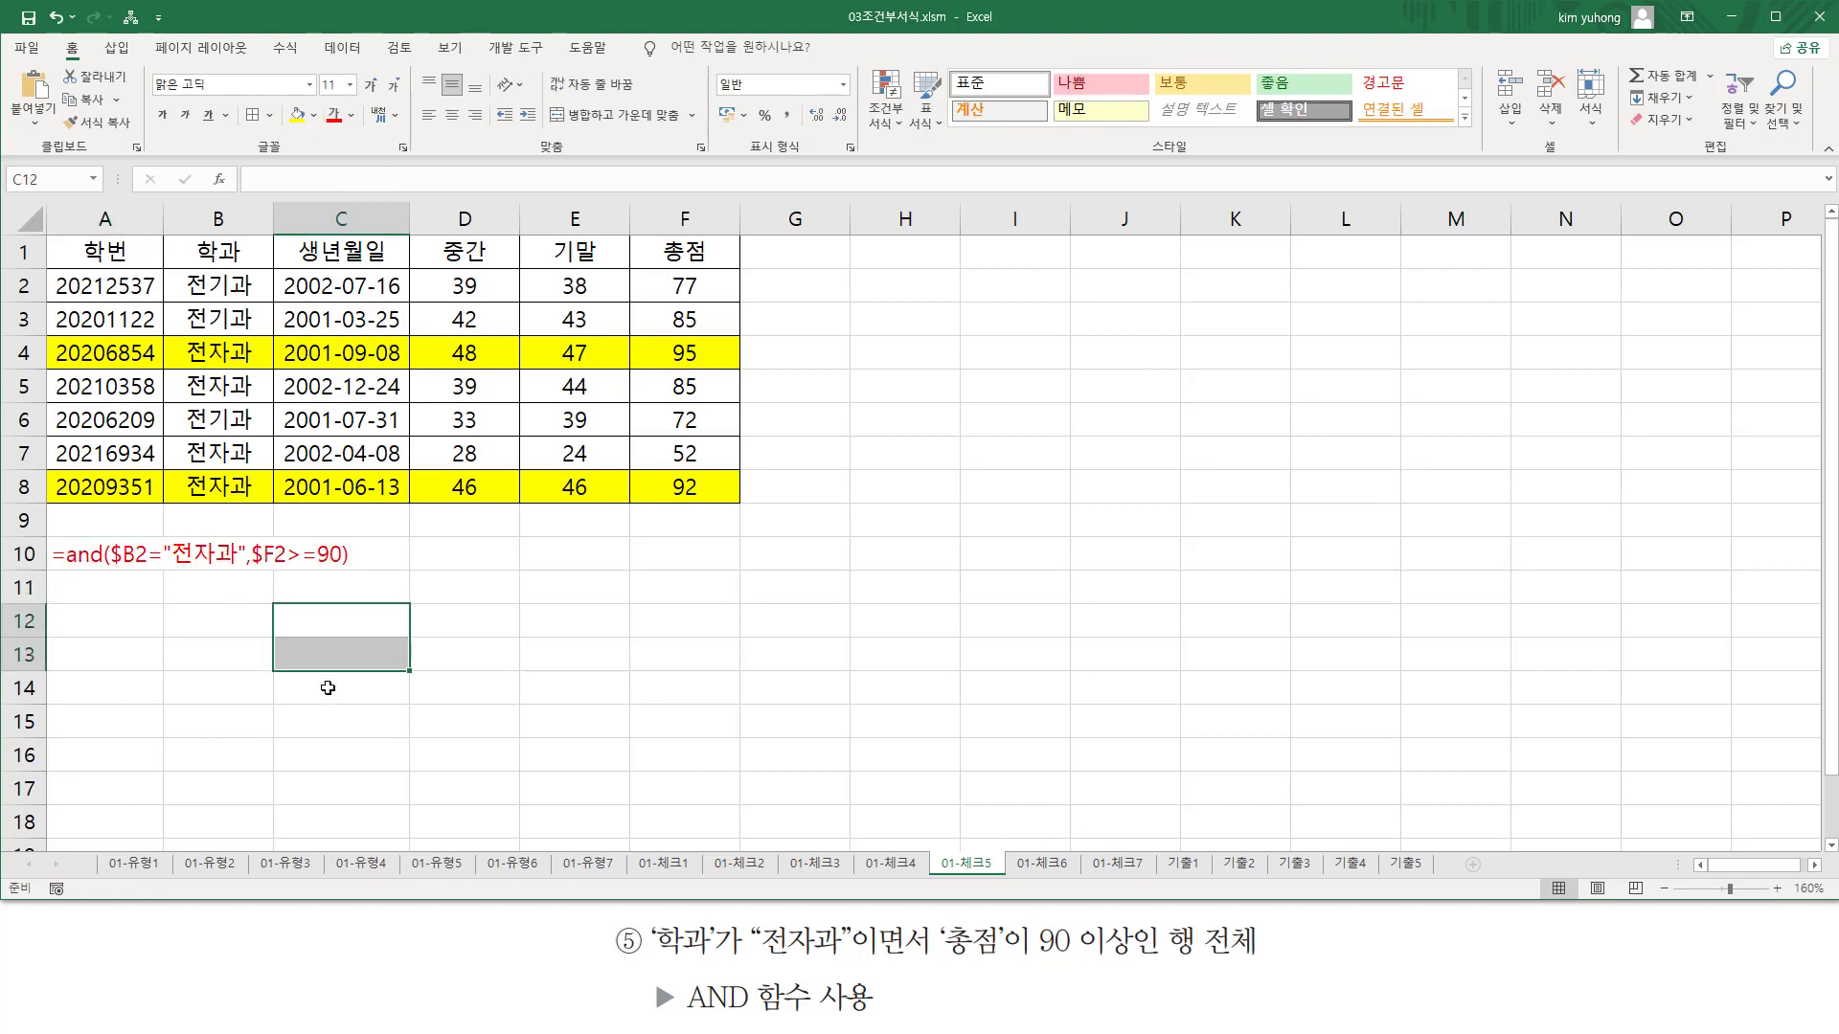
{"action": "left_click", "coordinate": [251, 685]}
{"action": "left_click_drag", "start_coordinate": [112, 566], "coordinate": [335, 567]}
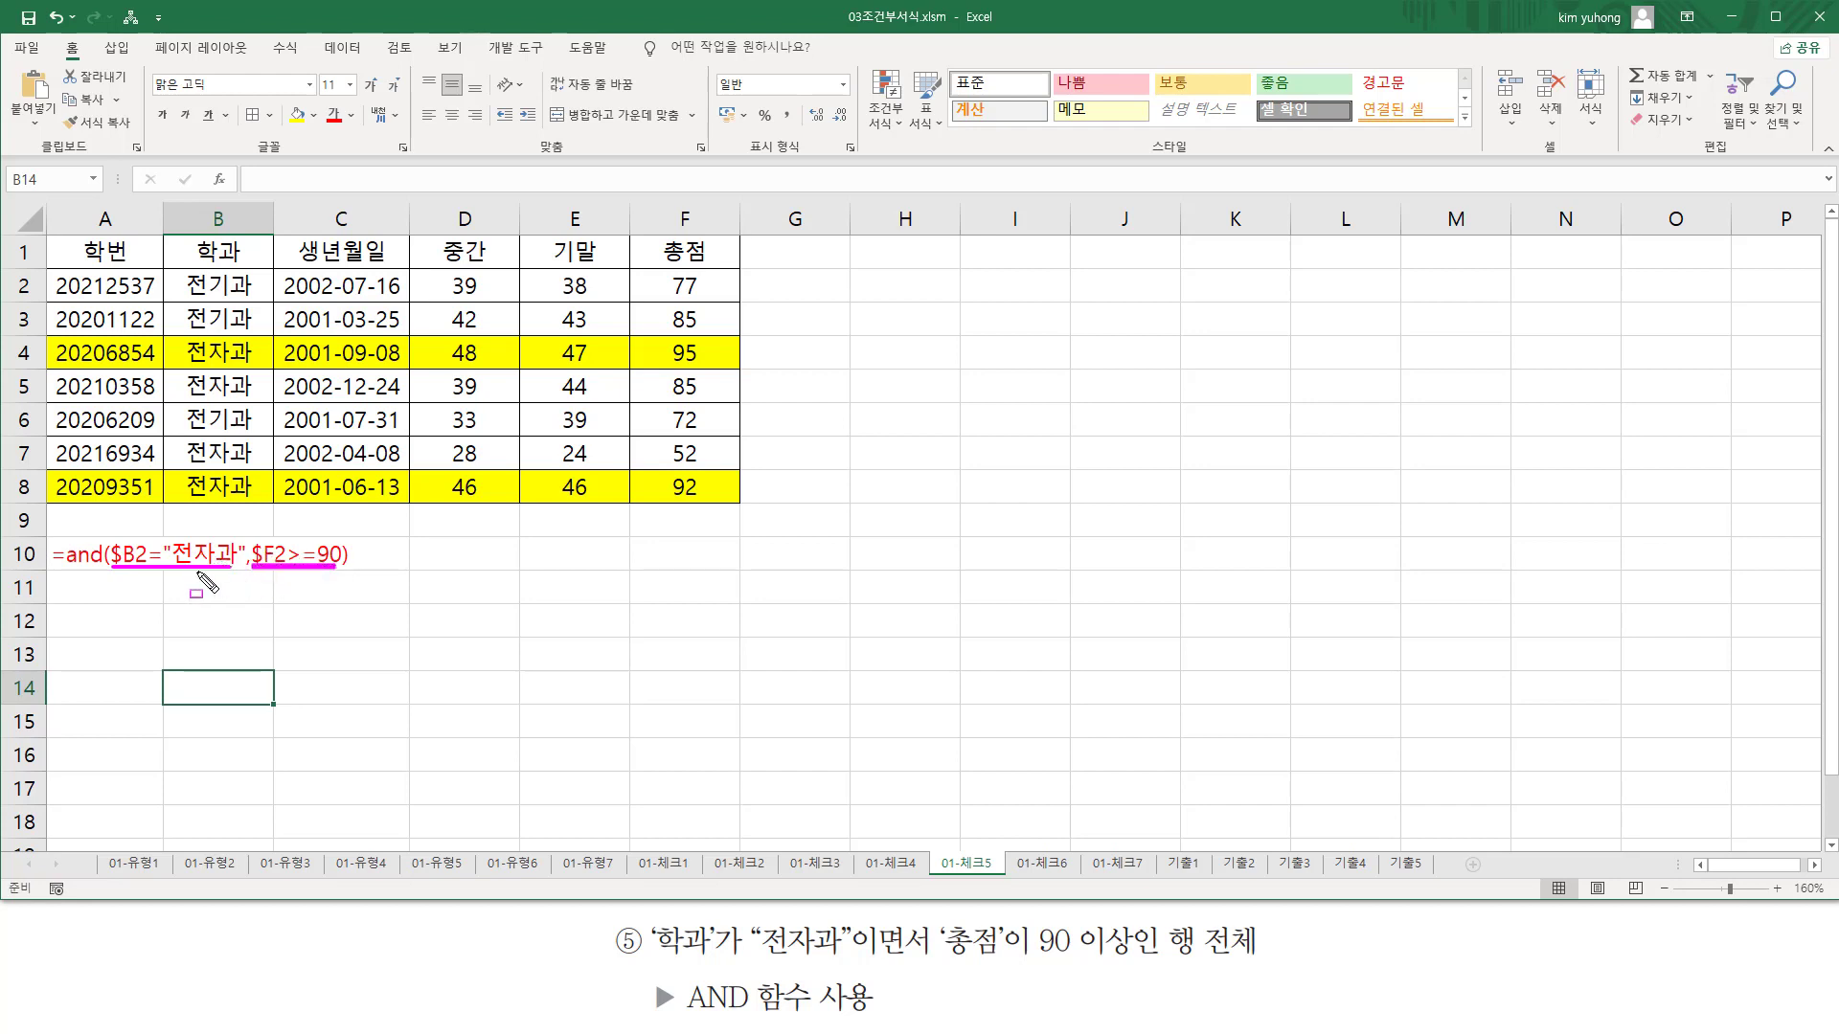
{"action": "left_click_drag", "start_coordinate": [46, 520], "coordinate": [383, 603]}
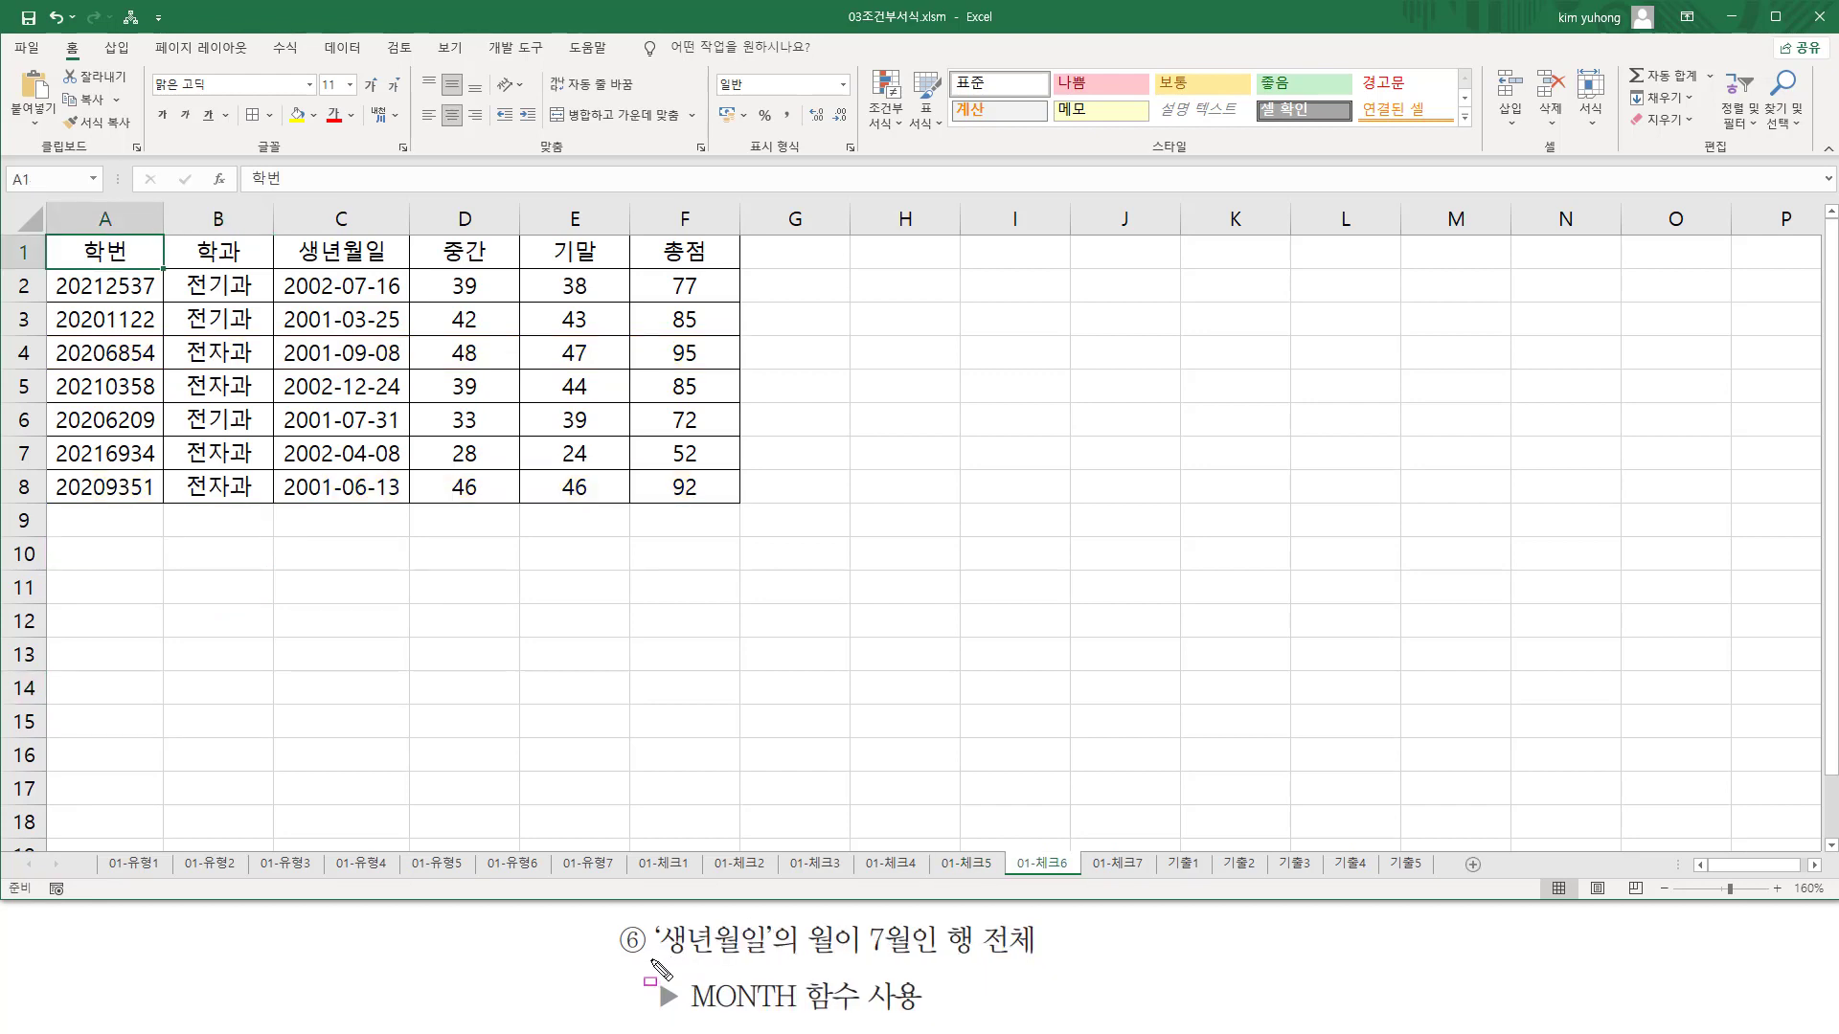
{"action": "left_click_drag", "start_coordinate": [649, 958], "coordinate": [768, 958]}
{"action": "mouse_move", "coordinate": [268, 262]}
{"action": "left_mouse_down"}
{"action": "mouse_move", "coordinate": [382, 492]}
{"action": "mouse_move", "coordinate": [412, 508]}
{"action": "left_mouse_up"}
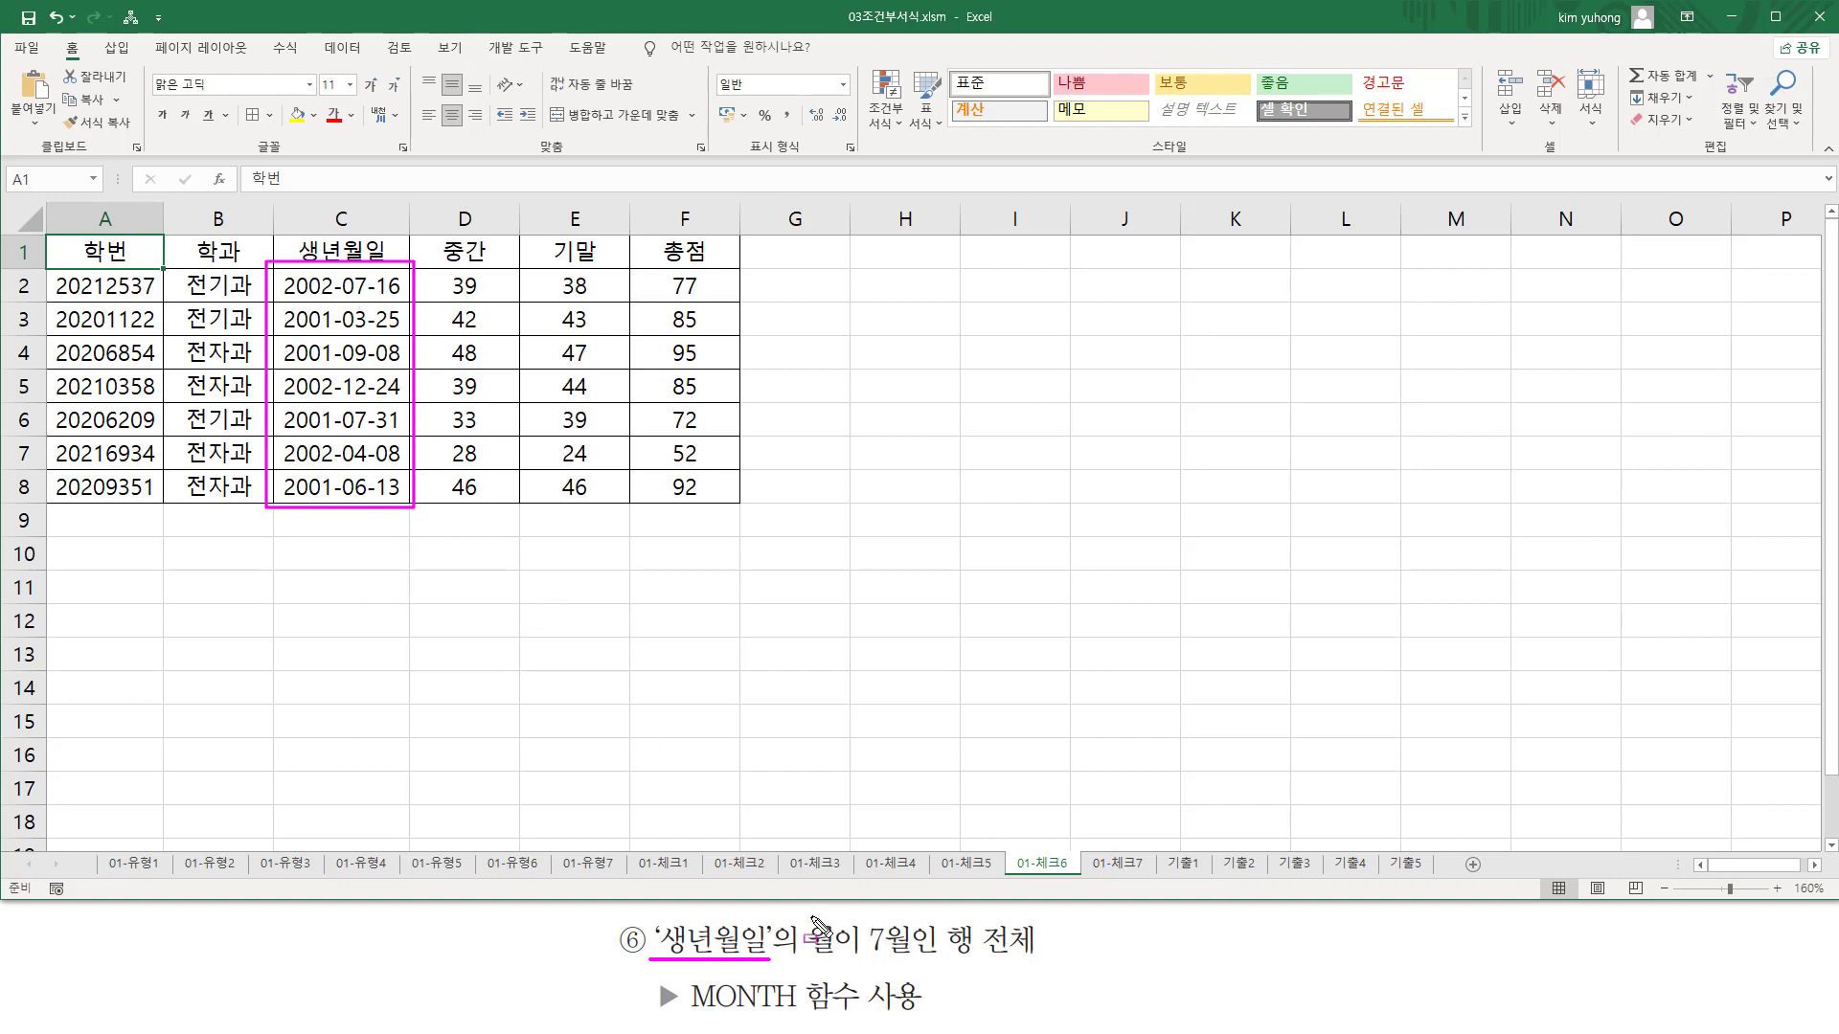
{"action": "mouse_move", "coordinate": [802, 913]}
{"action": "left_mouse_down"}
{"action": "mouse_move", "coordinate": [840, 956]}
{"action": "mouse_move", "coordinate": [1037, 957]}
{"action": "left_mouse_up"}
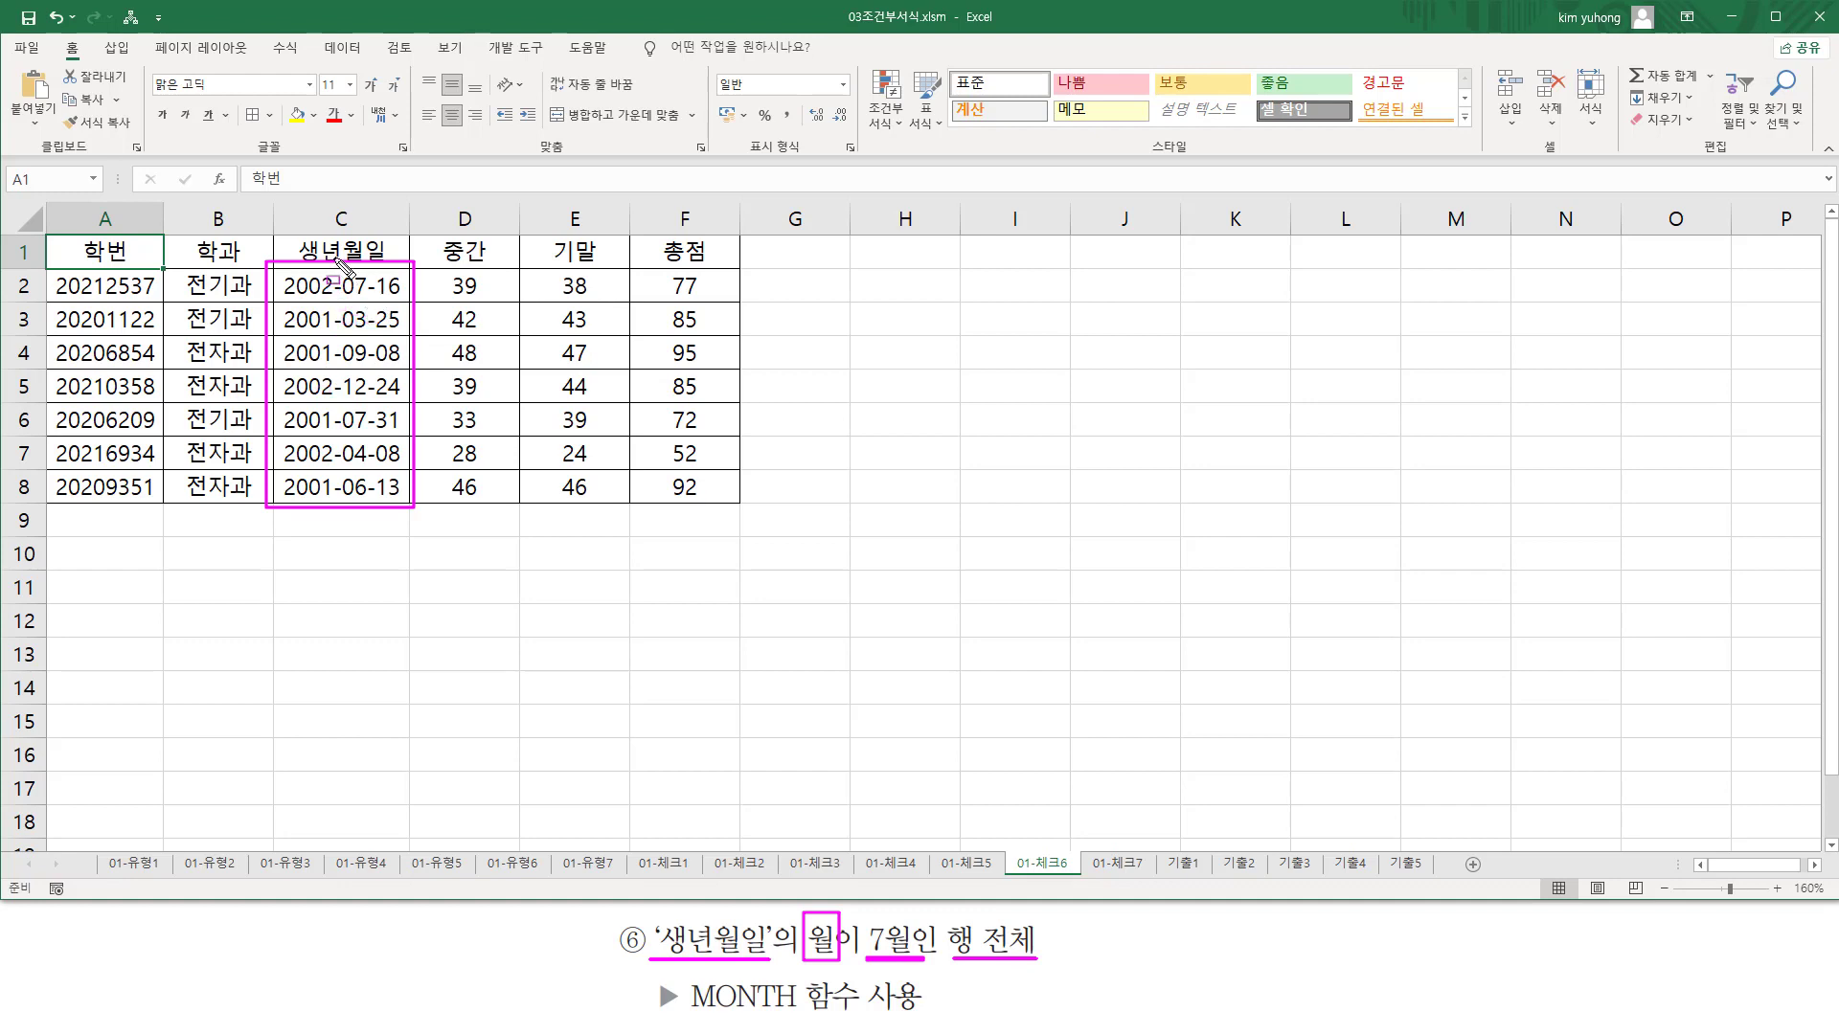
{"action": "mouse_move", "coordinate": [337, 258]}
{"action": "left_mouse_down"}
{"action": "mouse_move", "coordinate": [337, 458]}
{"action": "mouse_move", "coordinate": [375, 542]}
{"action": "left_mouse_up"}
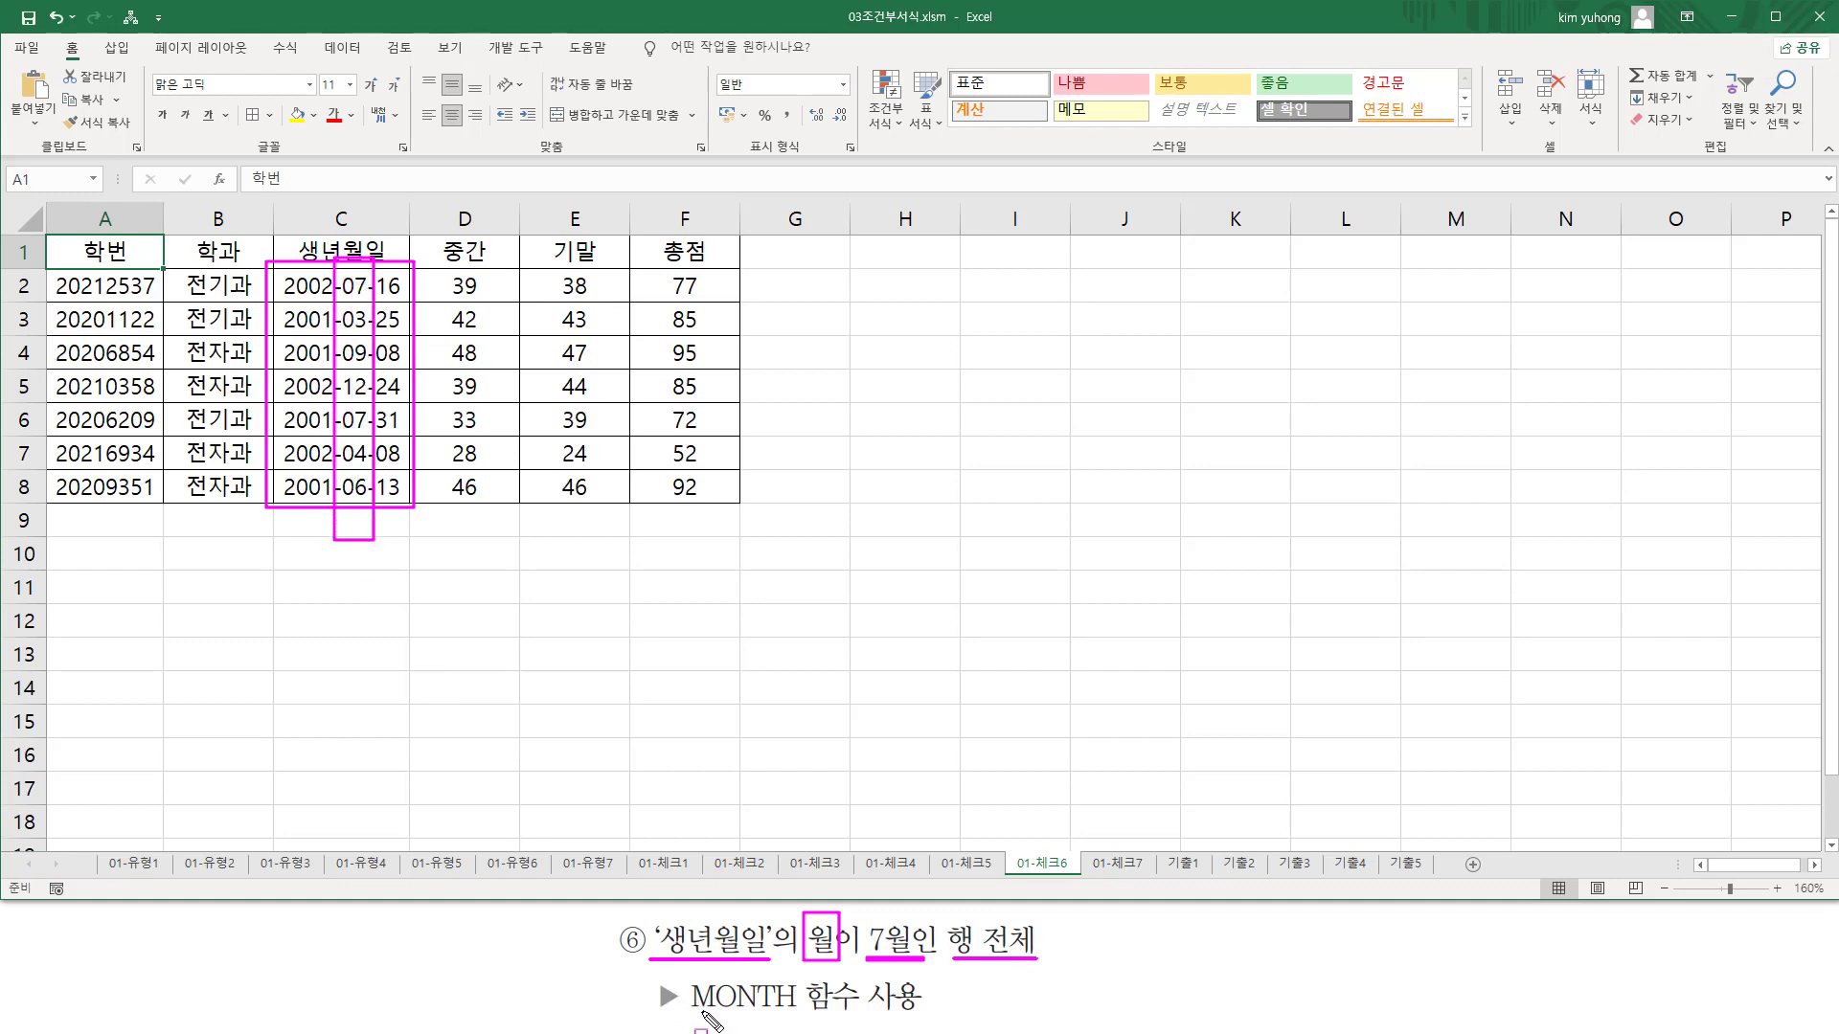
{"action": "left_click_drag", "start_coordinate": [683, 1012], "coordinate": [857, 1012]}
{"action": "key", "text": "Escape"}
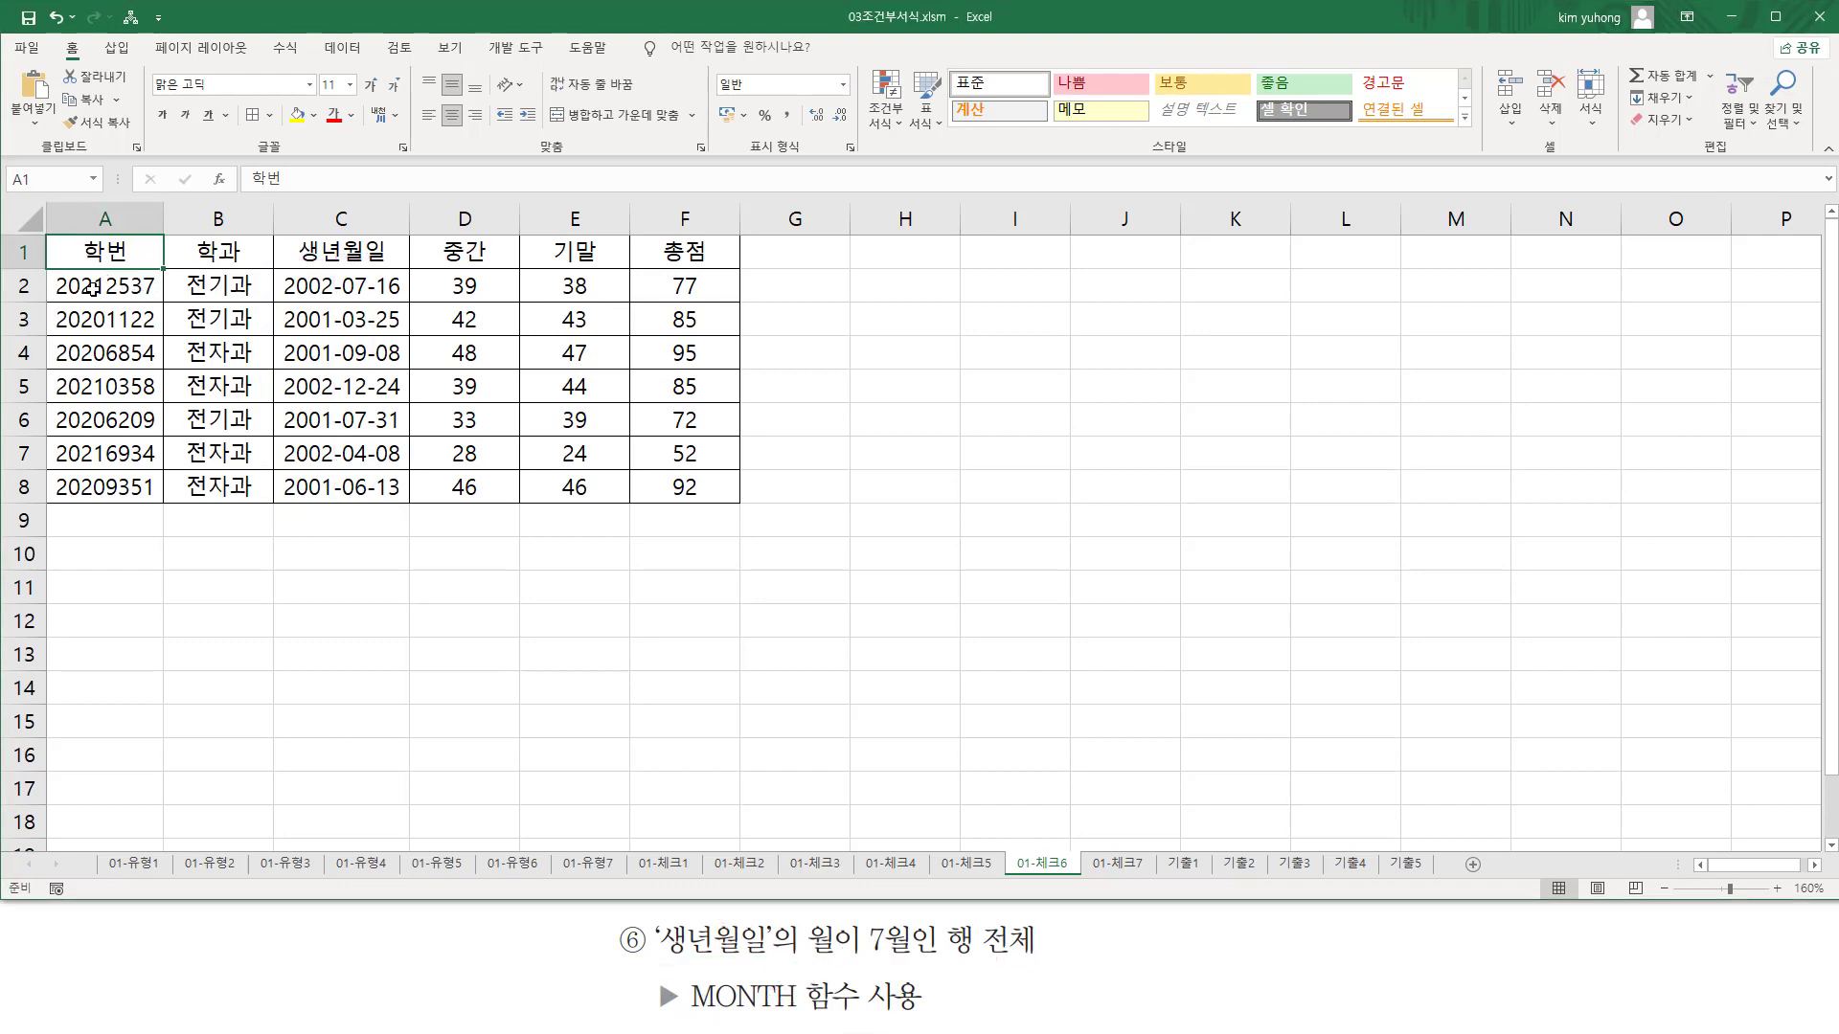
- On the 01-체크6 sheet, select A2:F8 and start a new formula-based conditional formatting rule
{"action": "left_click", "coordinate": [93, 288]}
{"action": "left_click_drag", "start_coordinate": [93, 288], "coordinate": [704, 480]}
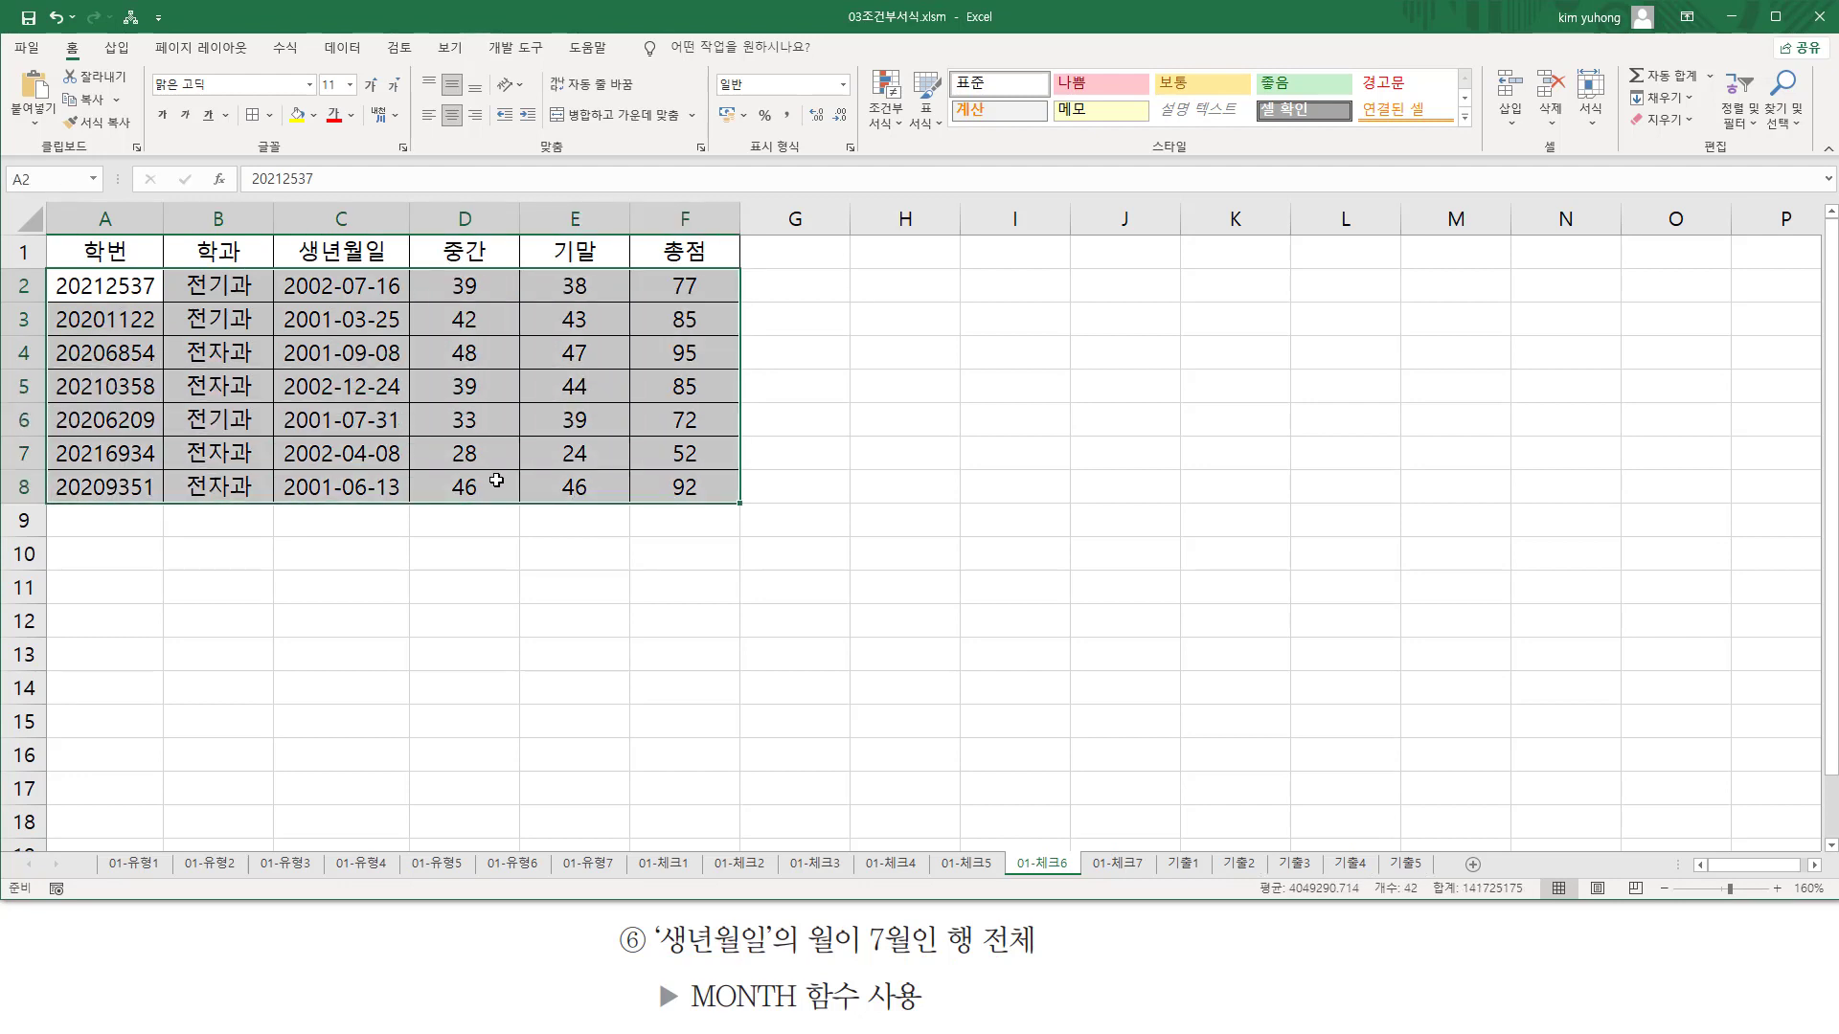
{"action": "left_click", "coordinate": [886, 104]}
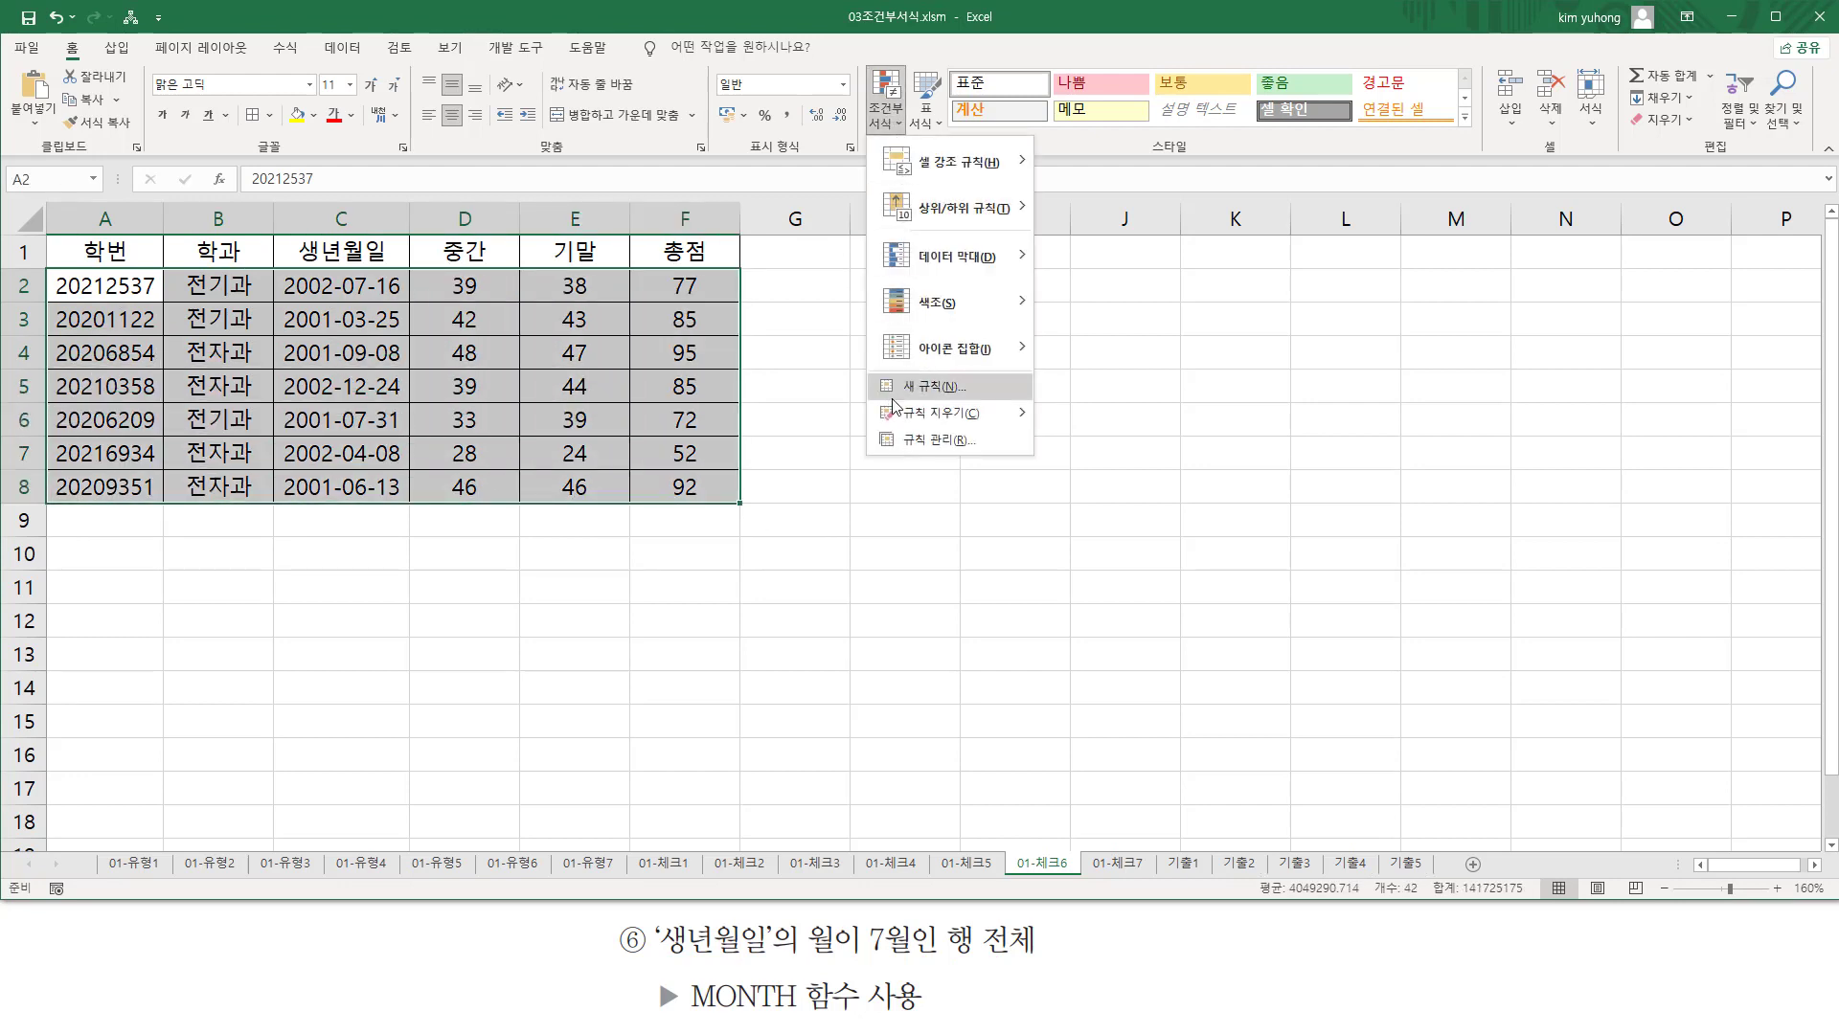
{"action": "left_click", "coordinate": [919, 386]}
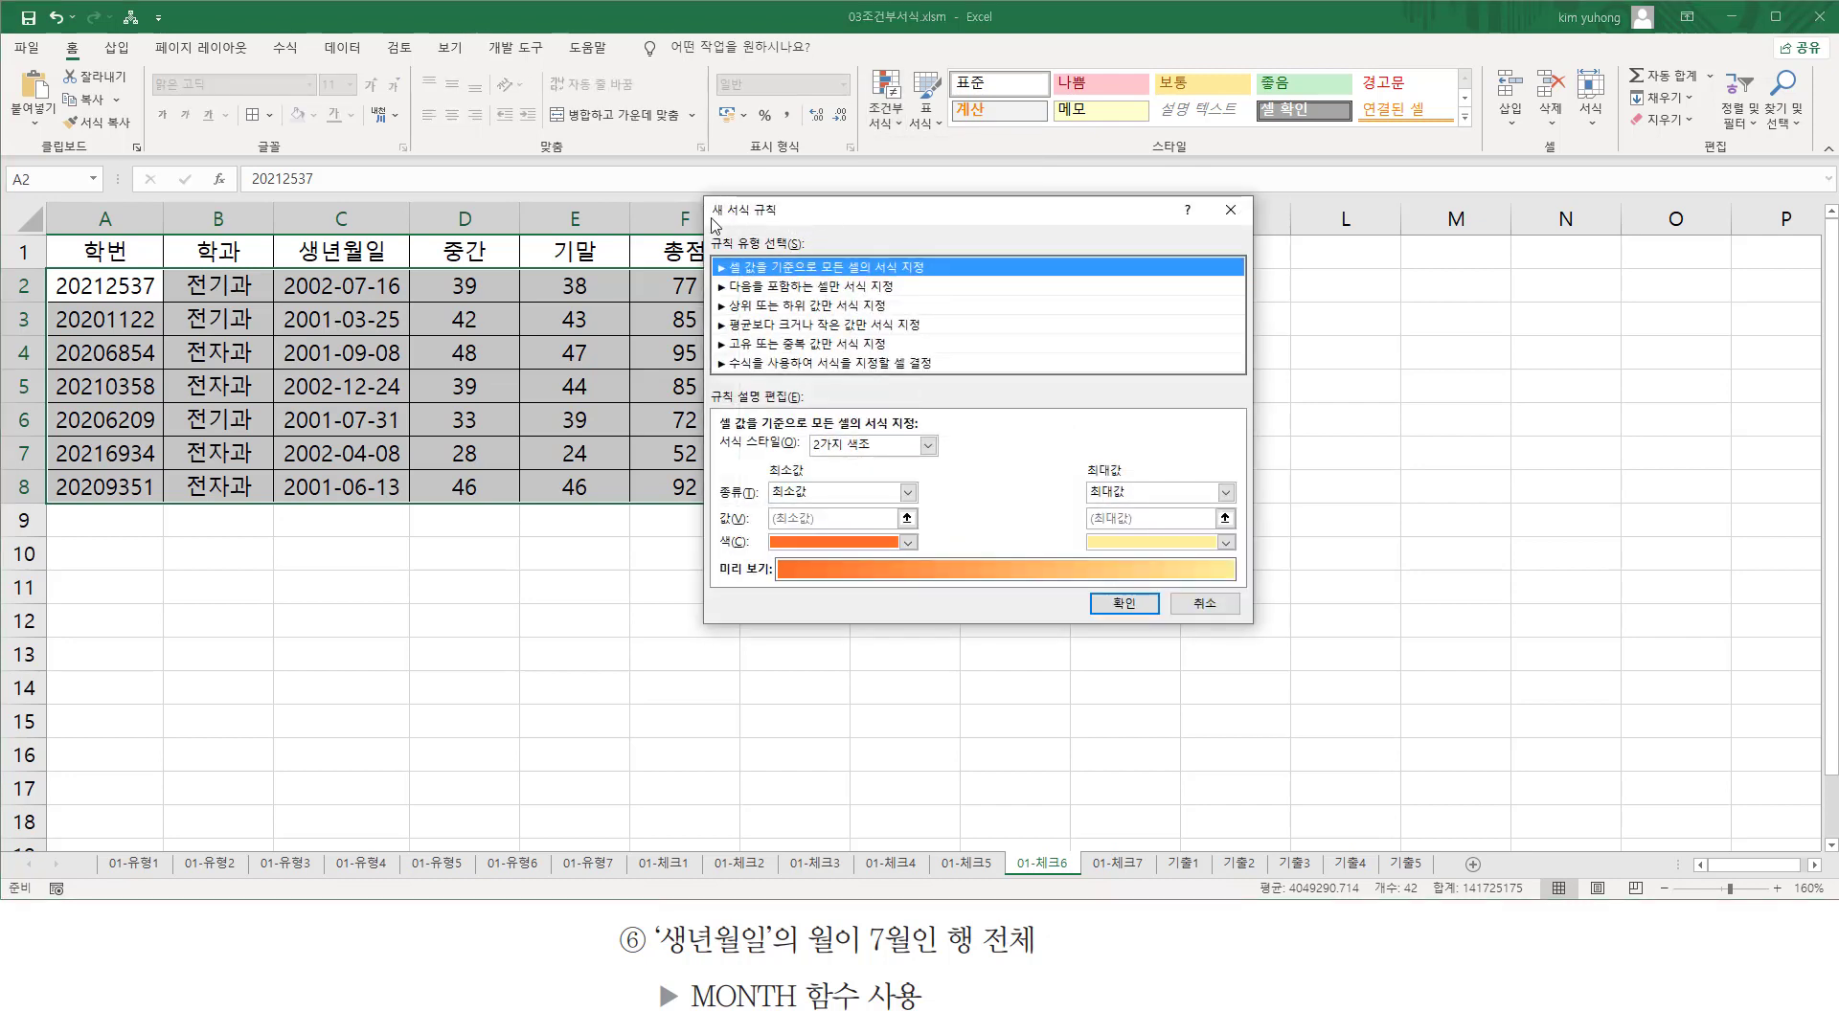
{"action": "left_click", "coordinate": [755, 368]}
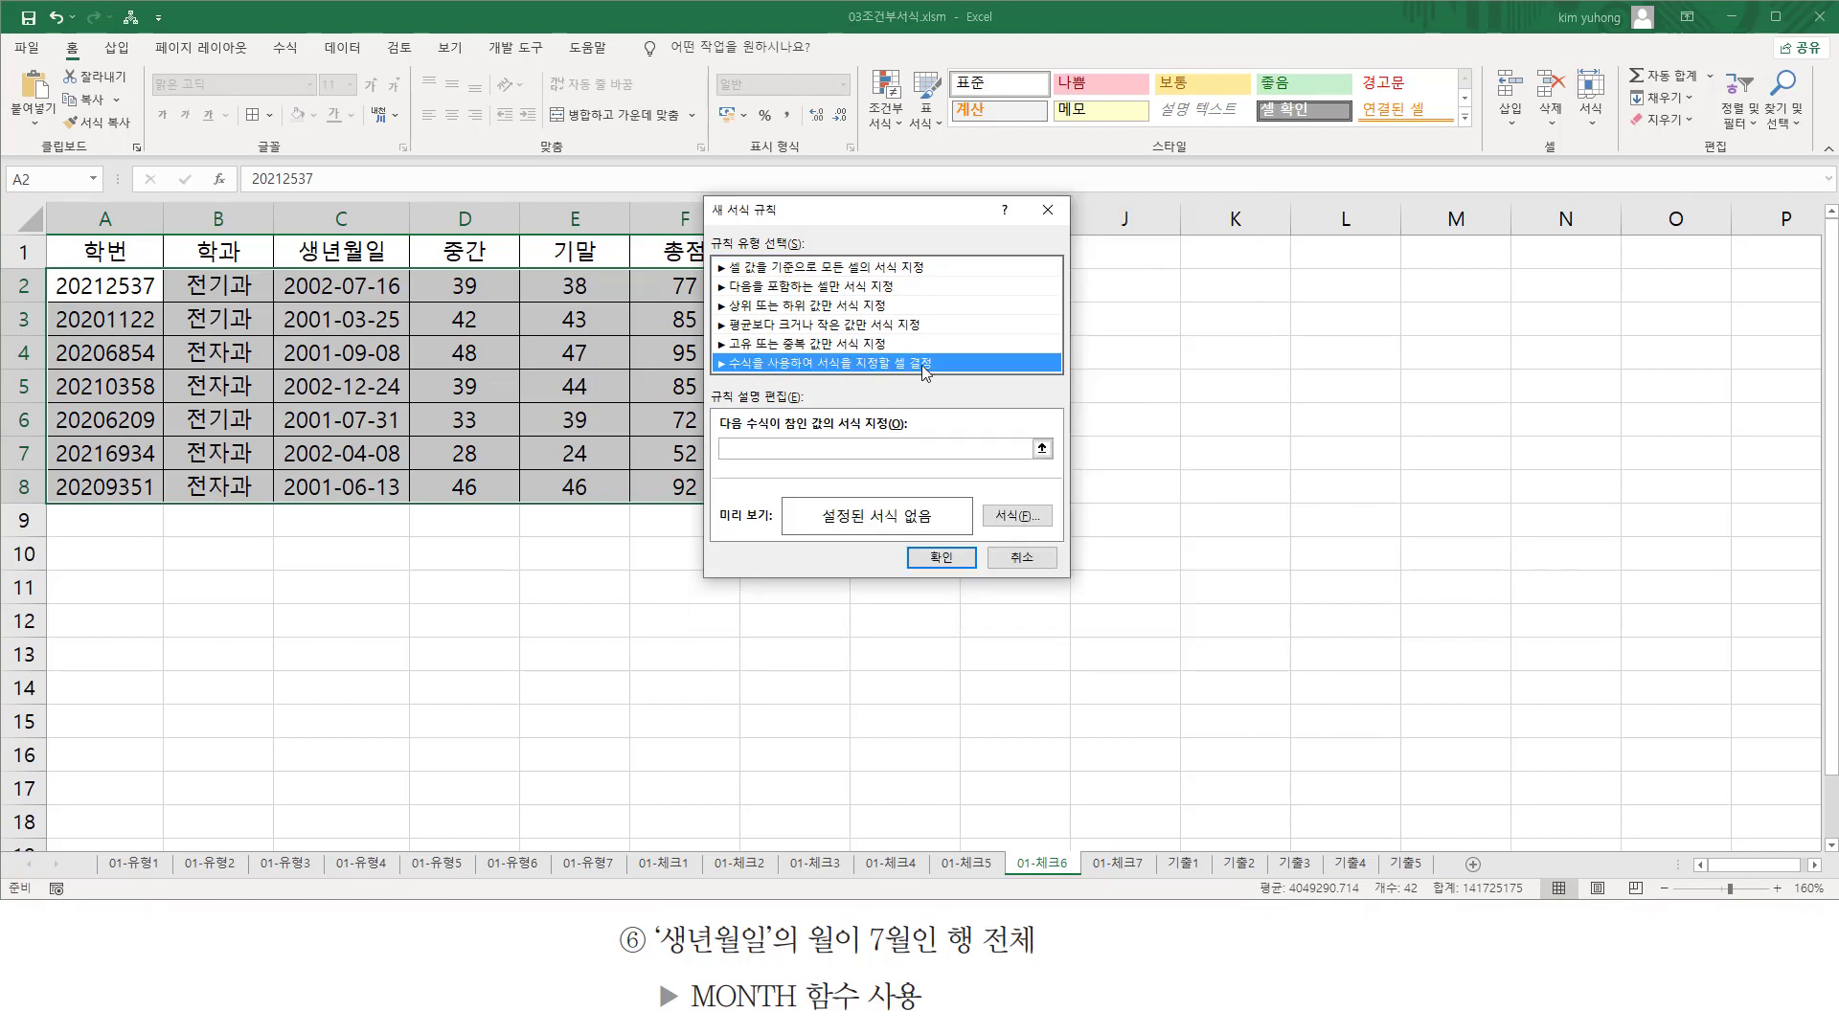
- Enter the rule formula =month($C2)=7 to match rows whose 생년월일 falls in July
{"action": "left_click", "coordinate": [795, 446]}
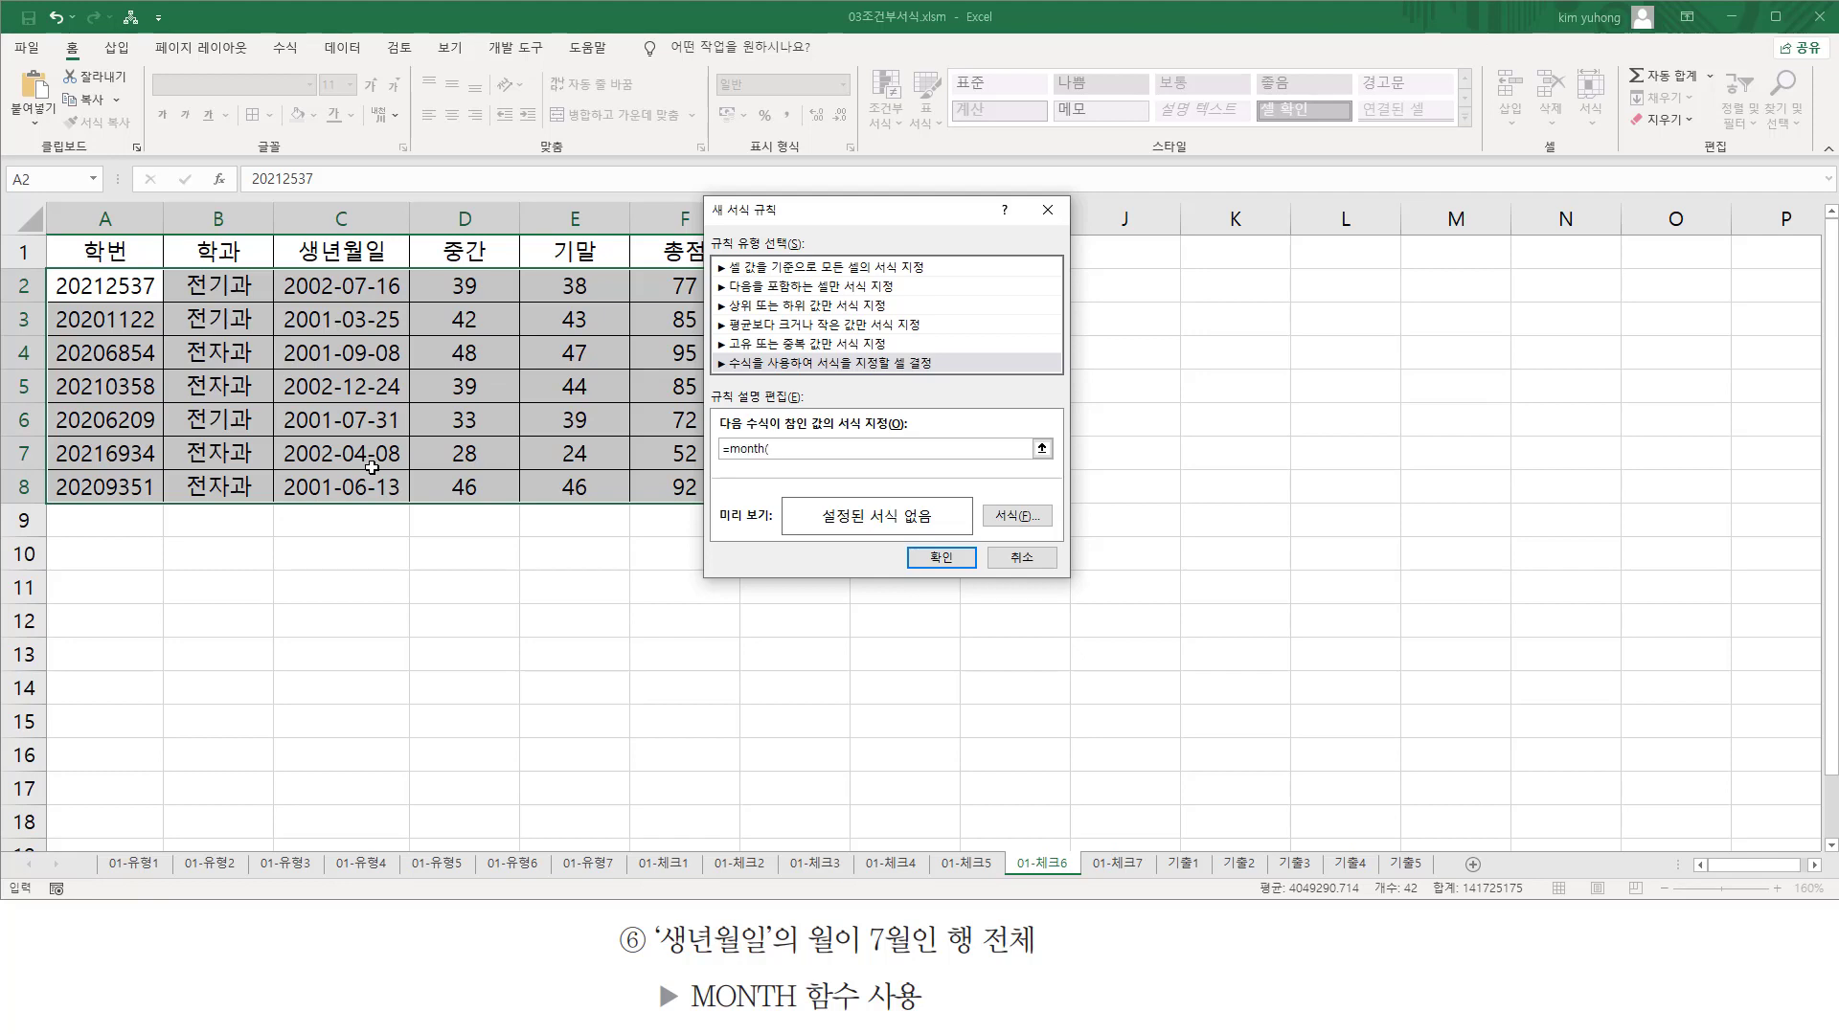
{"action": "left_click", "coordinate": [342, 288]}
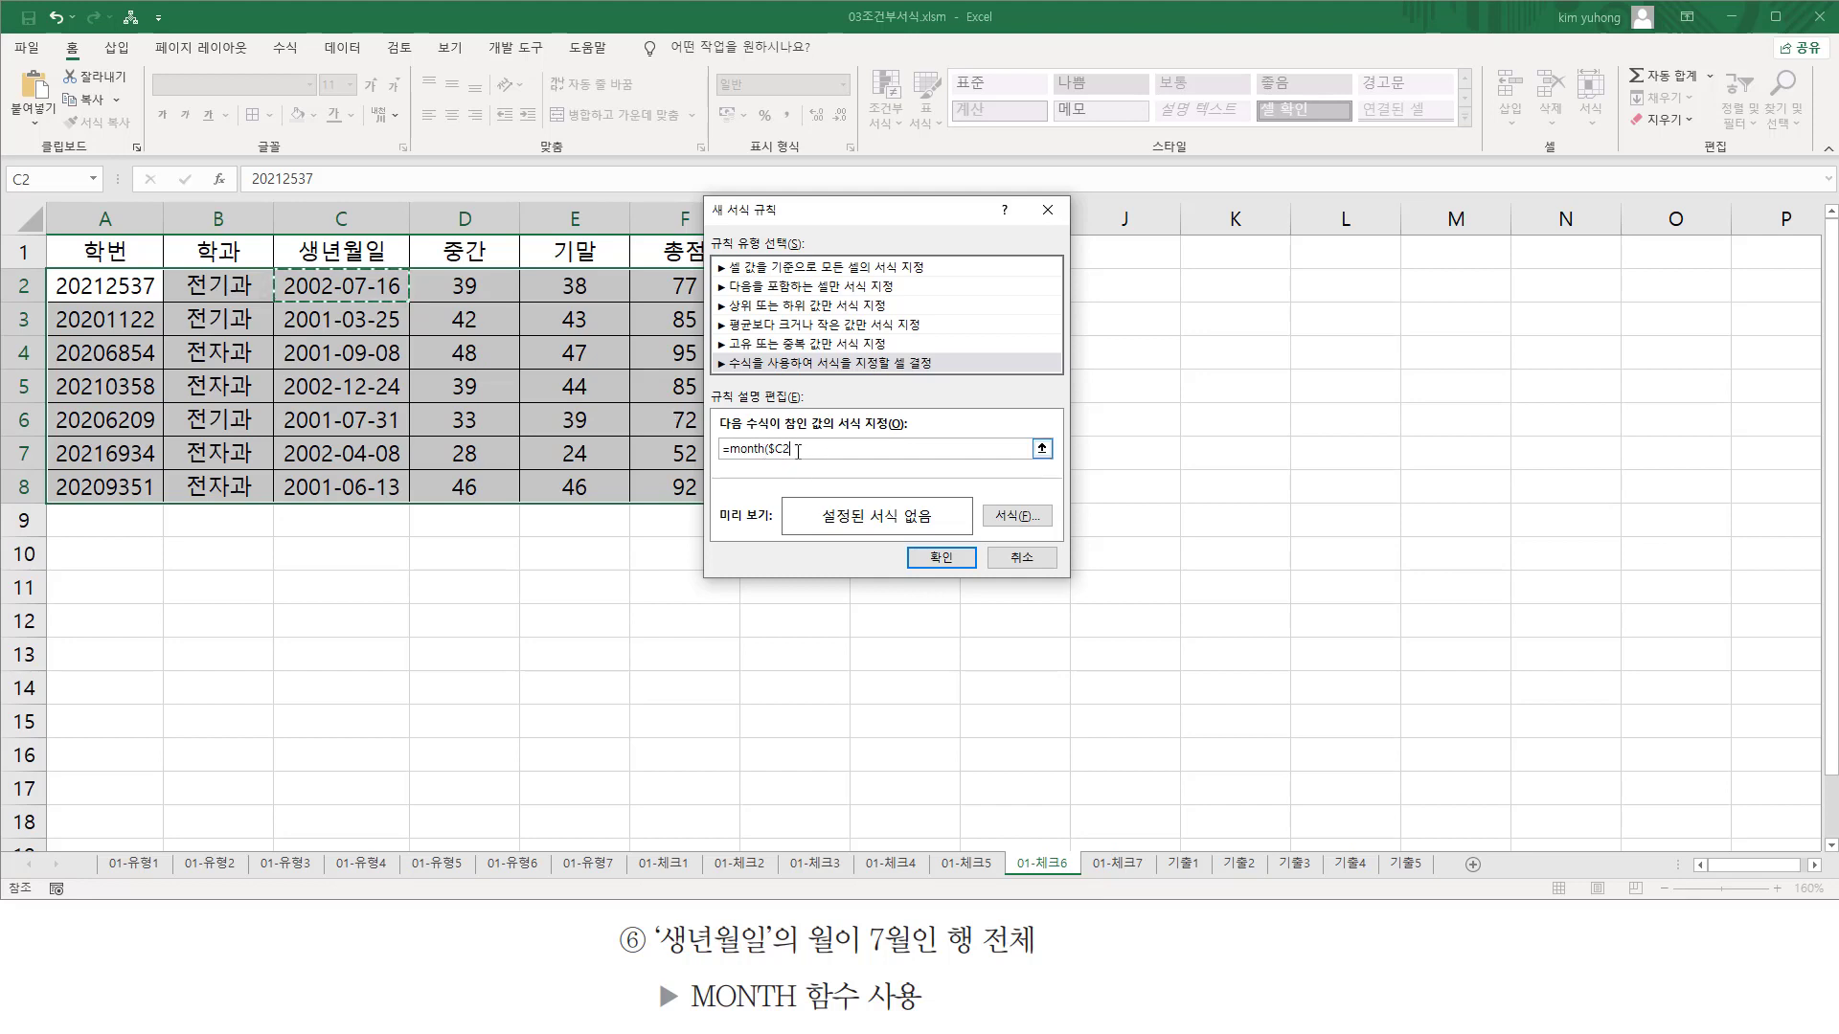
{"action": "type", "text": ")"}
{"action": "key", "text": "ctrl+2"}
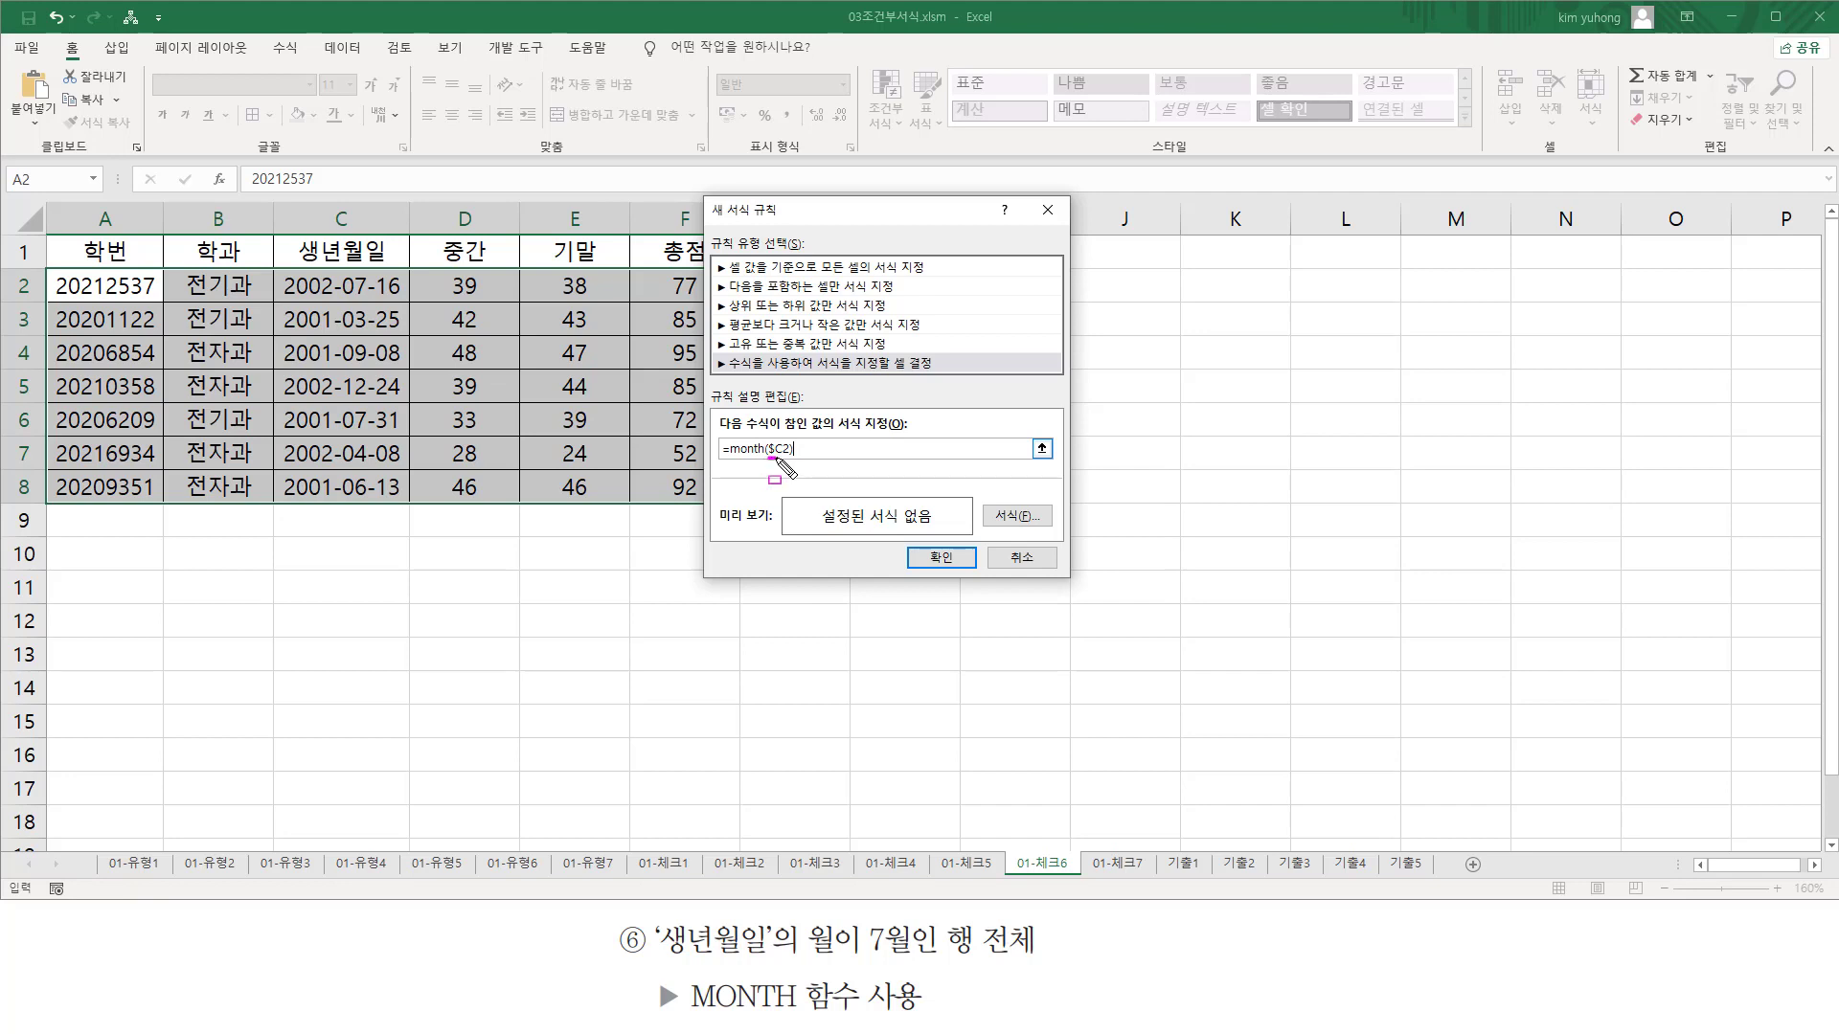
{"action": "mouse_move", "coordinate": [769, 458]}
{"action": "left_mouse_down"}
{"action": "mouse_move", "coordinate": [793, 458]}
{"action": "mouse_move", "coordinate": [738, 467]}
{"action": "mouse_move", "coordinate": [804, 470]}
{"action": "left_mouse_up"}
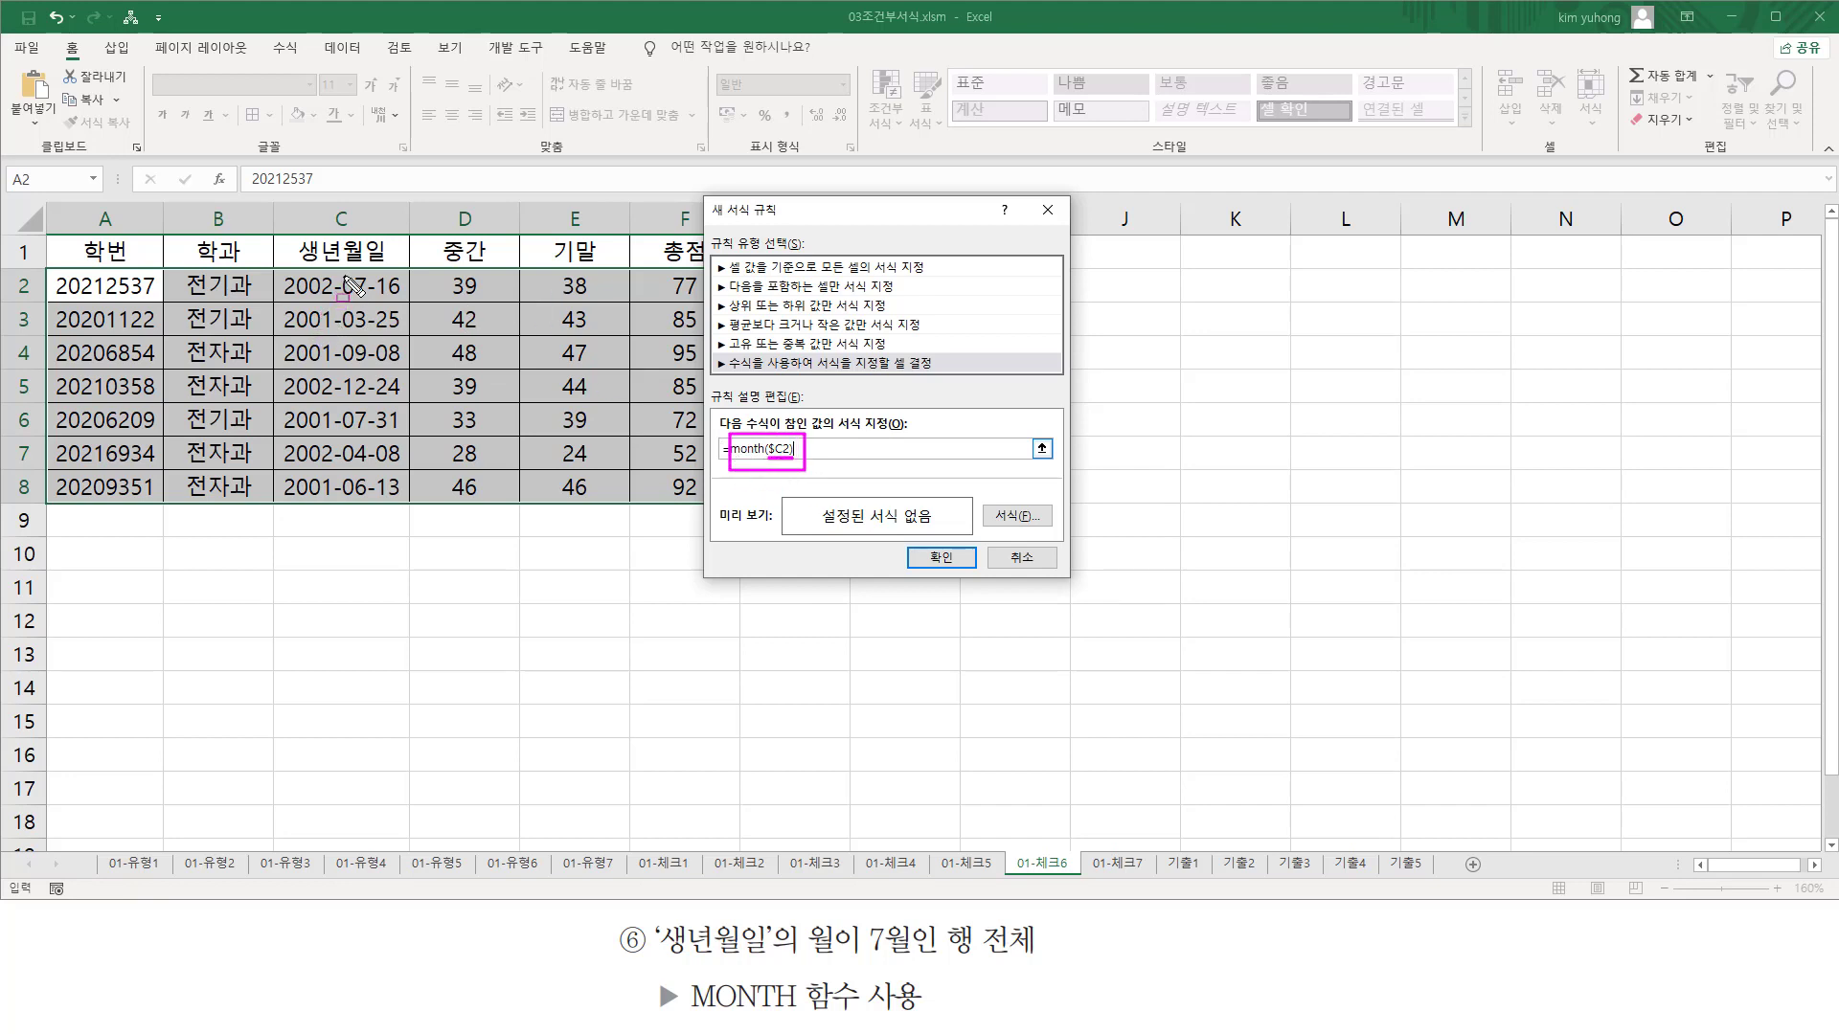
{"action": "left_click_drag", "start_coordinate": [339, 272], "coordinate": [385, 309]}
{"action": "key", "text": "Escape"}
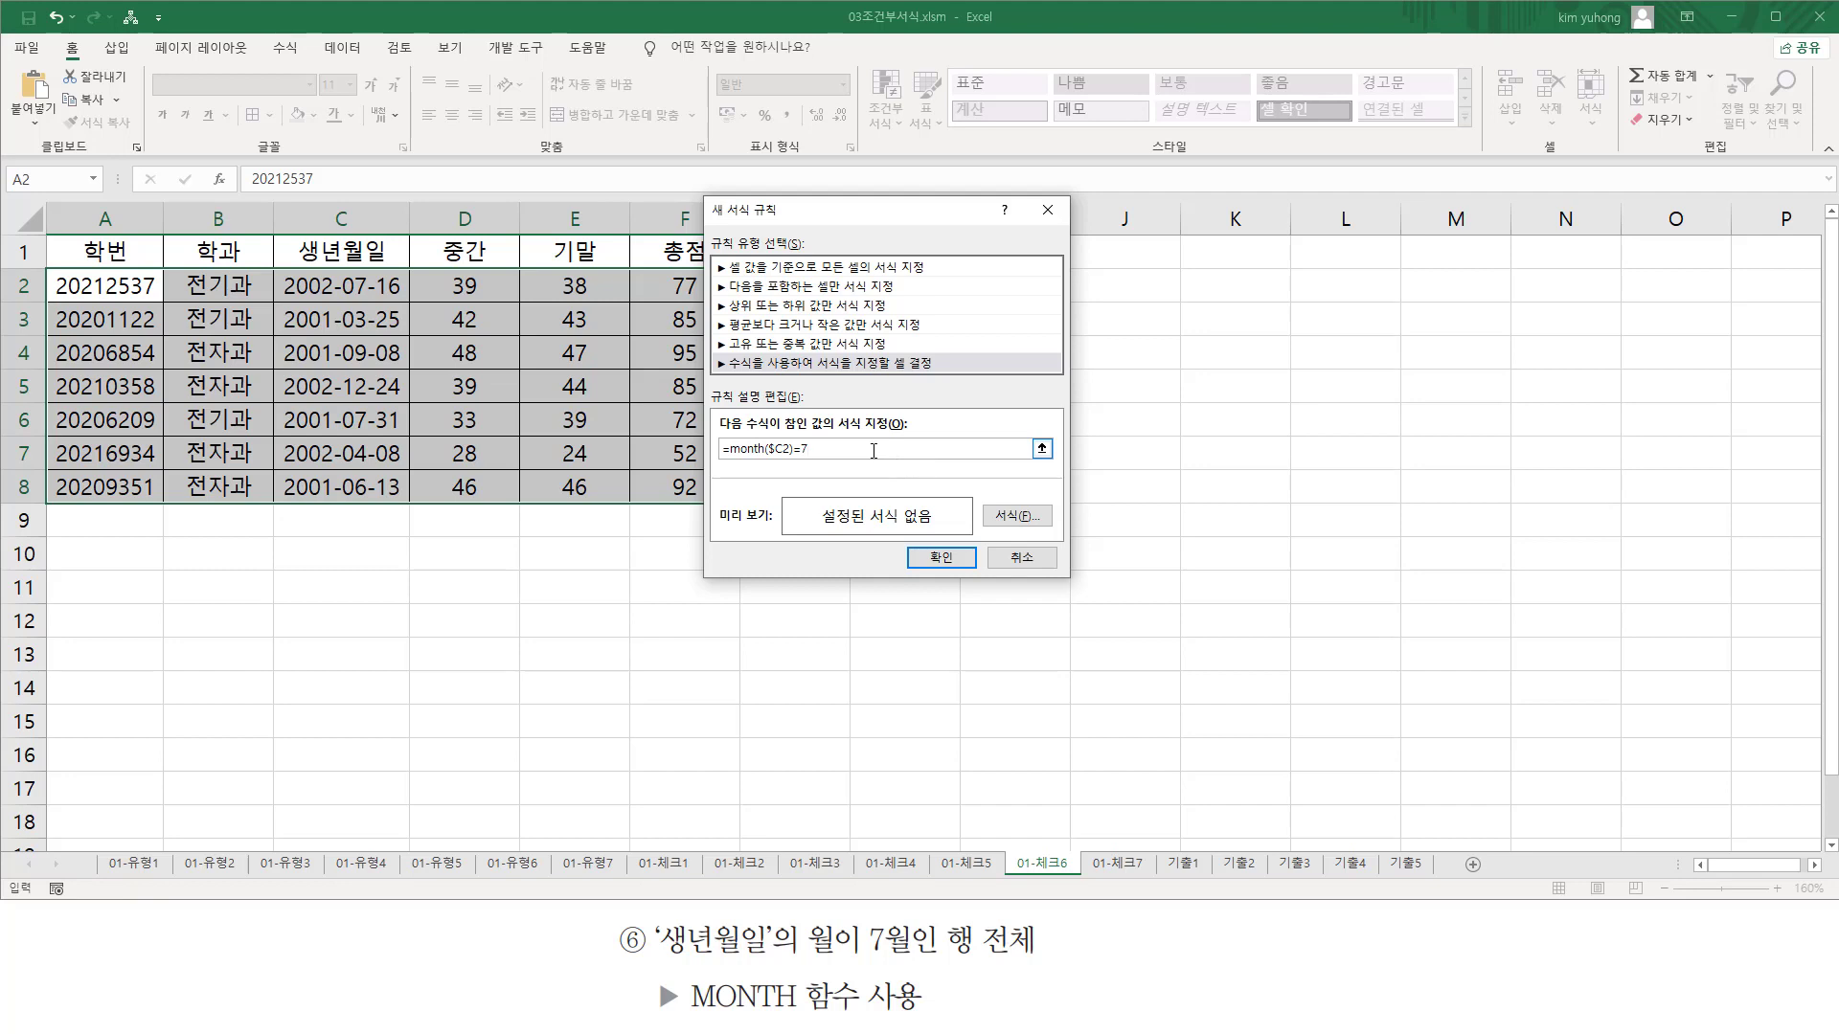
- Give the MONTH rule a yellow background fill and apply it to the selected table rows
{"action": "left_click", "coordinate": [1017, 517]}
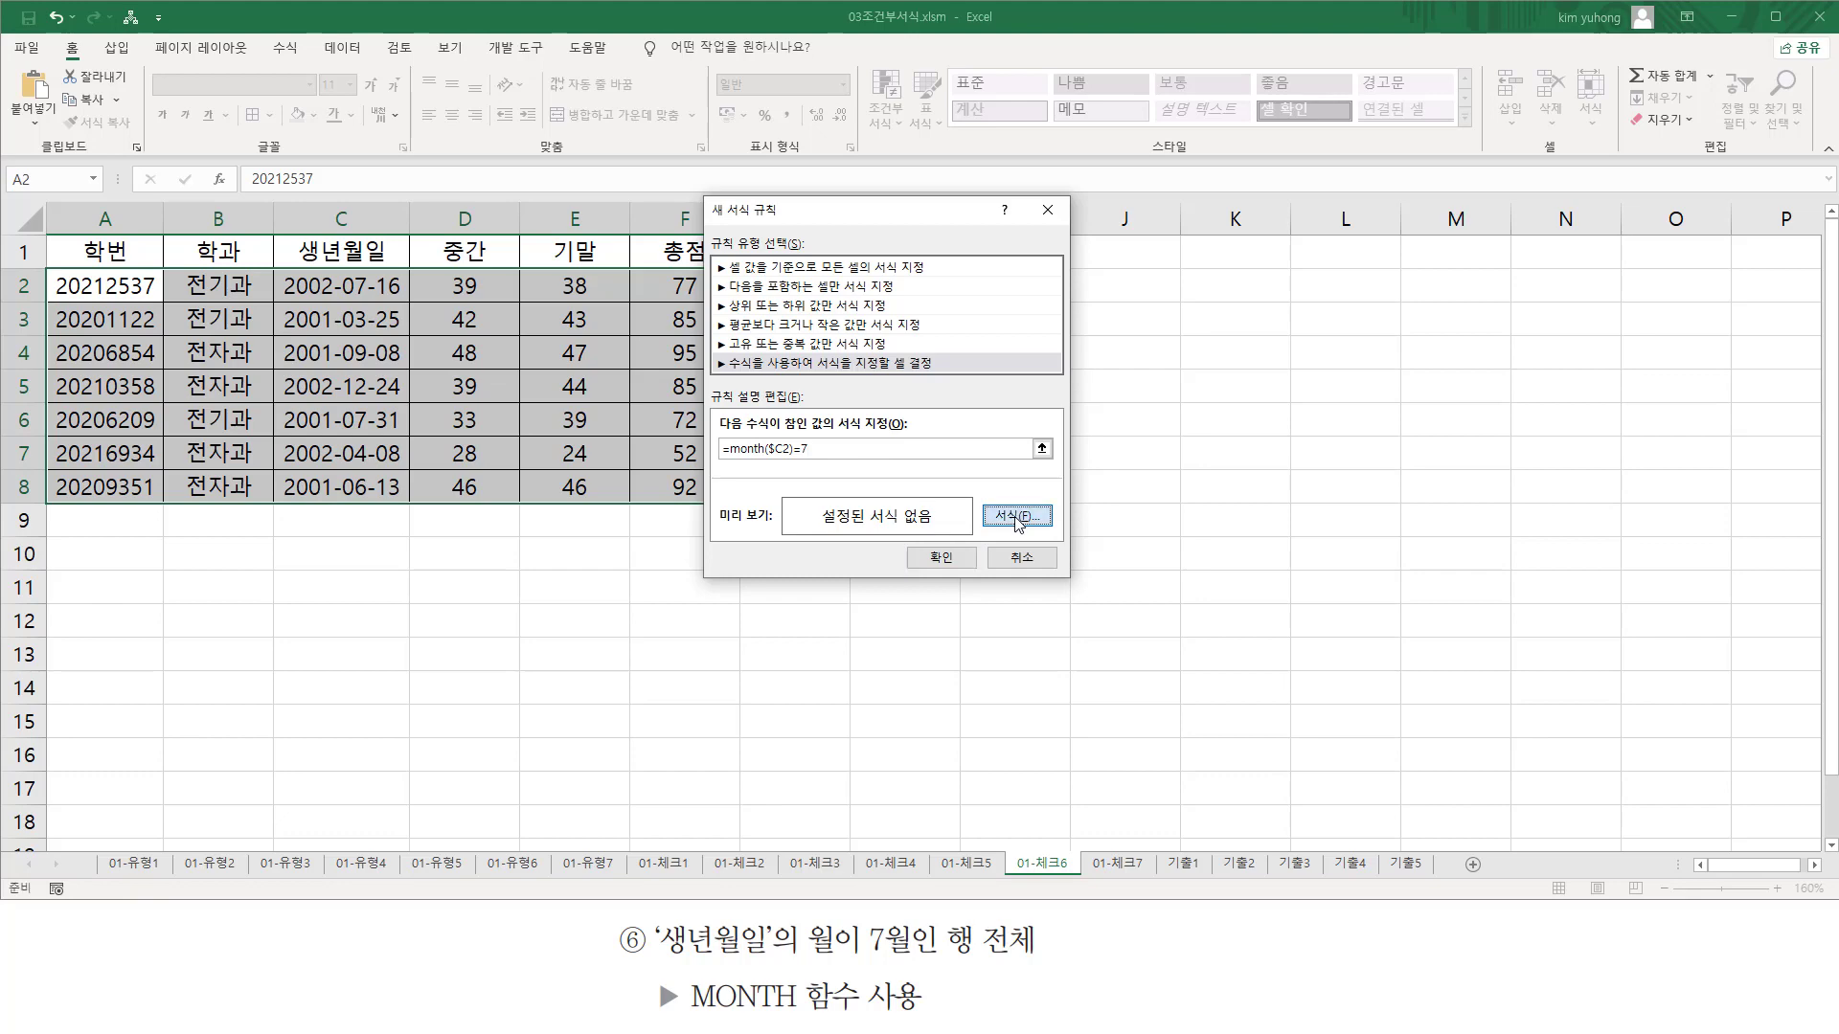
{"action": "left_click", "coordinate": [796, 333]}
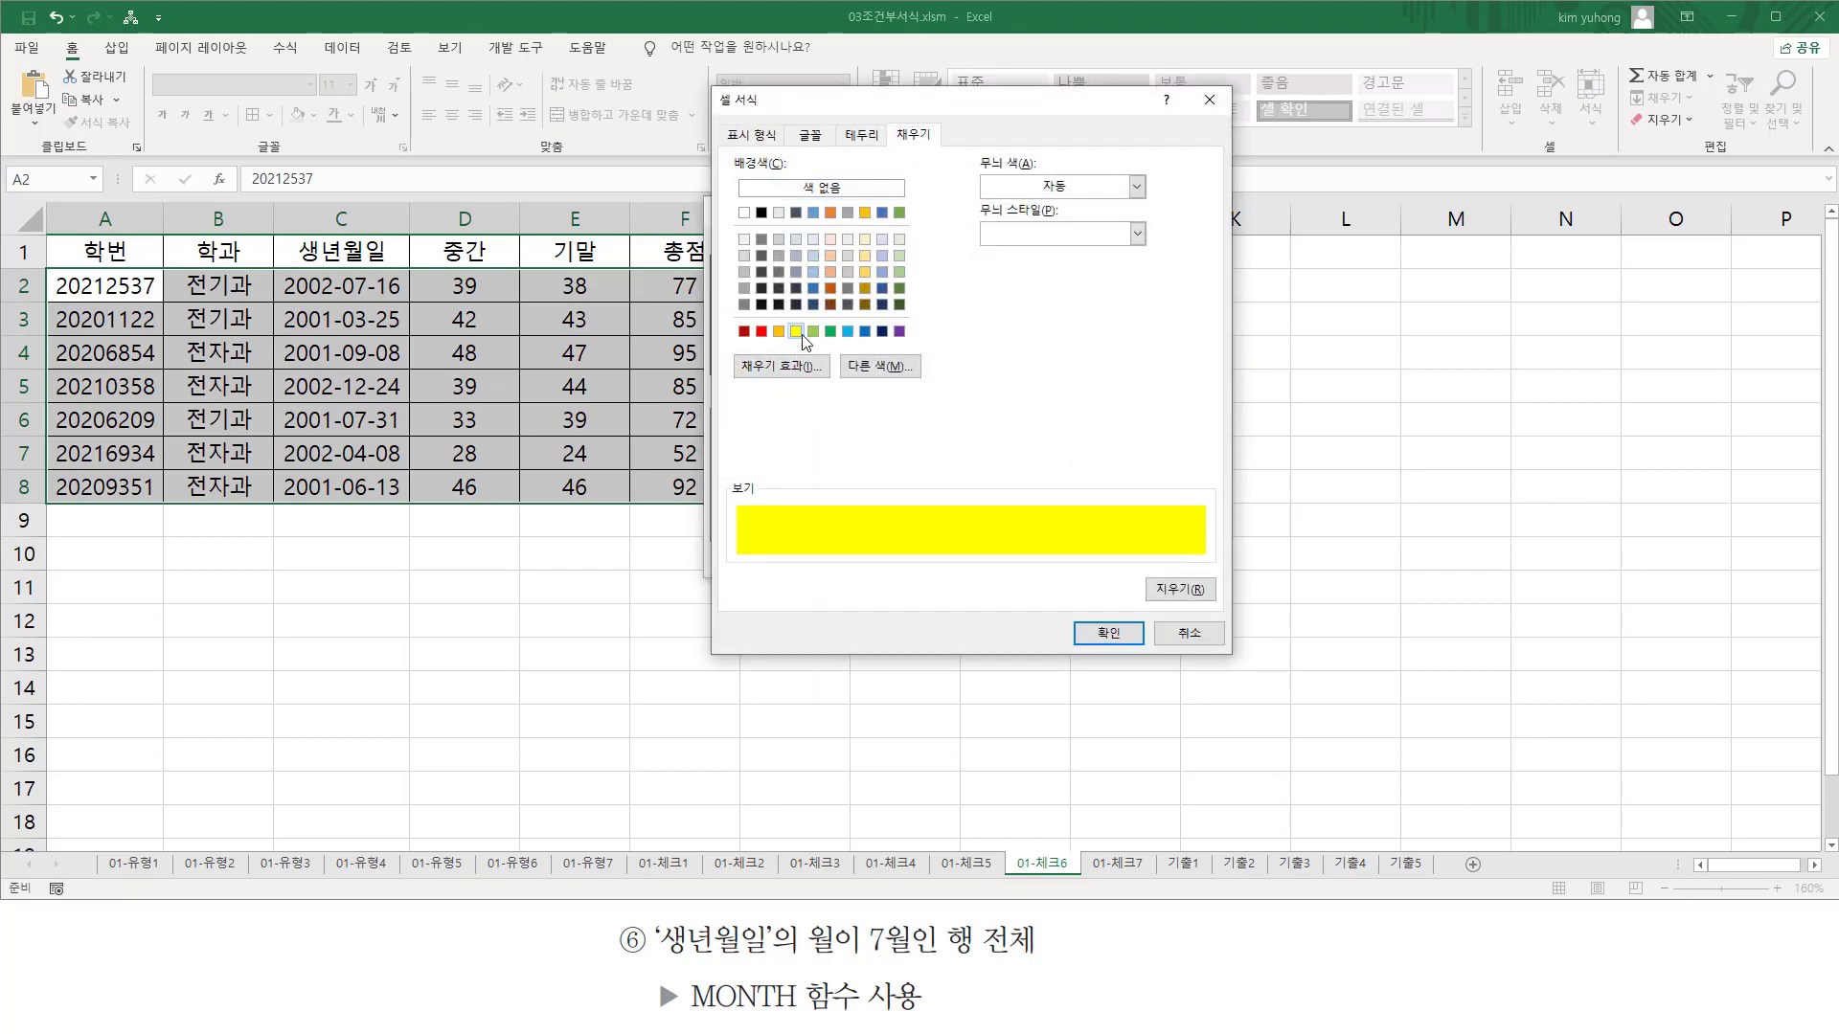
{"action": "left_click", "coordinate": [1110, 637]}
{"action": "left_click", "coordinate": [941, 557]}
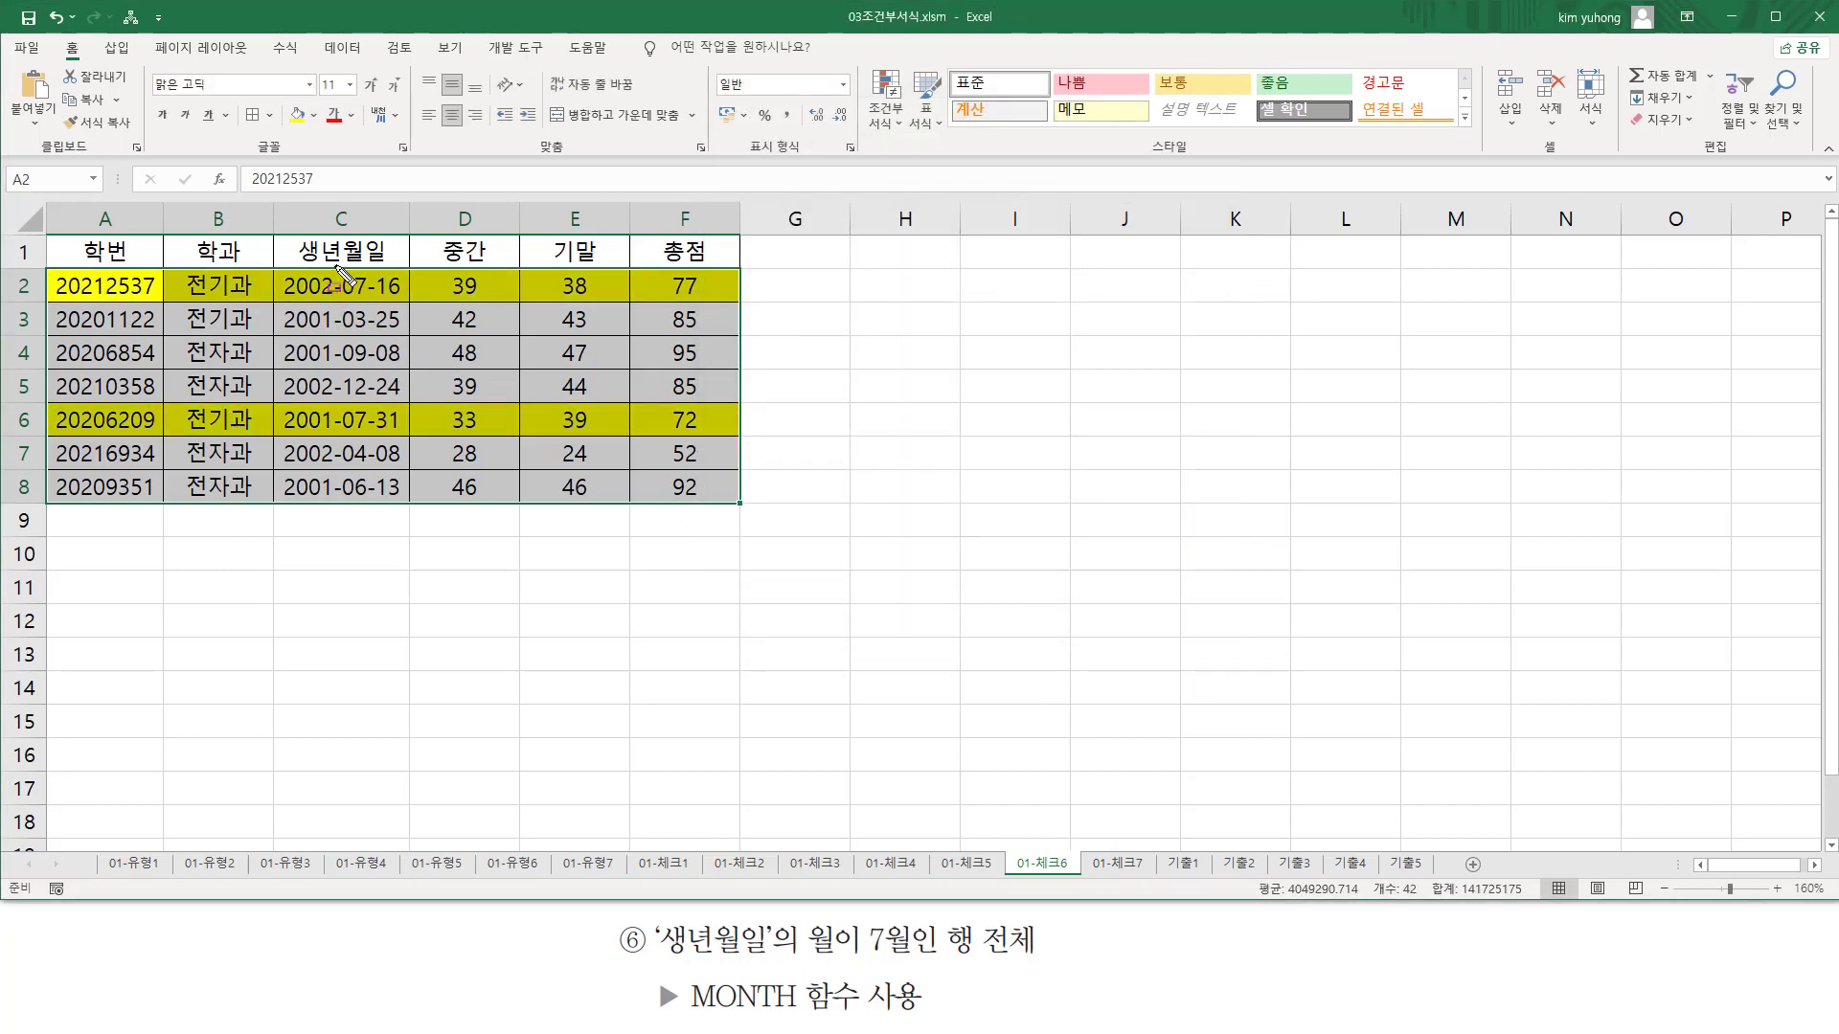
{"action": "left_click_drag", "start_coordinate": [335, 265], "coordinate": [374, 305]}
{"action": "left_click_drag", "start_coordinate": [336, 398], "coordinate": [393, 439]}
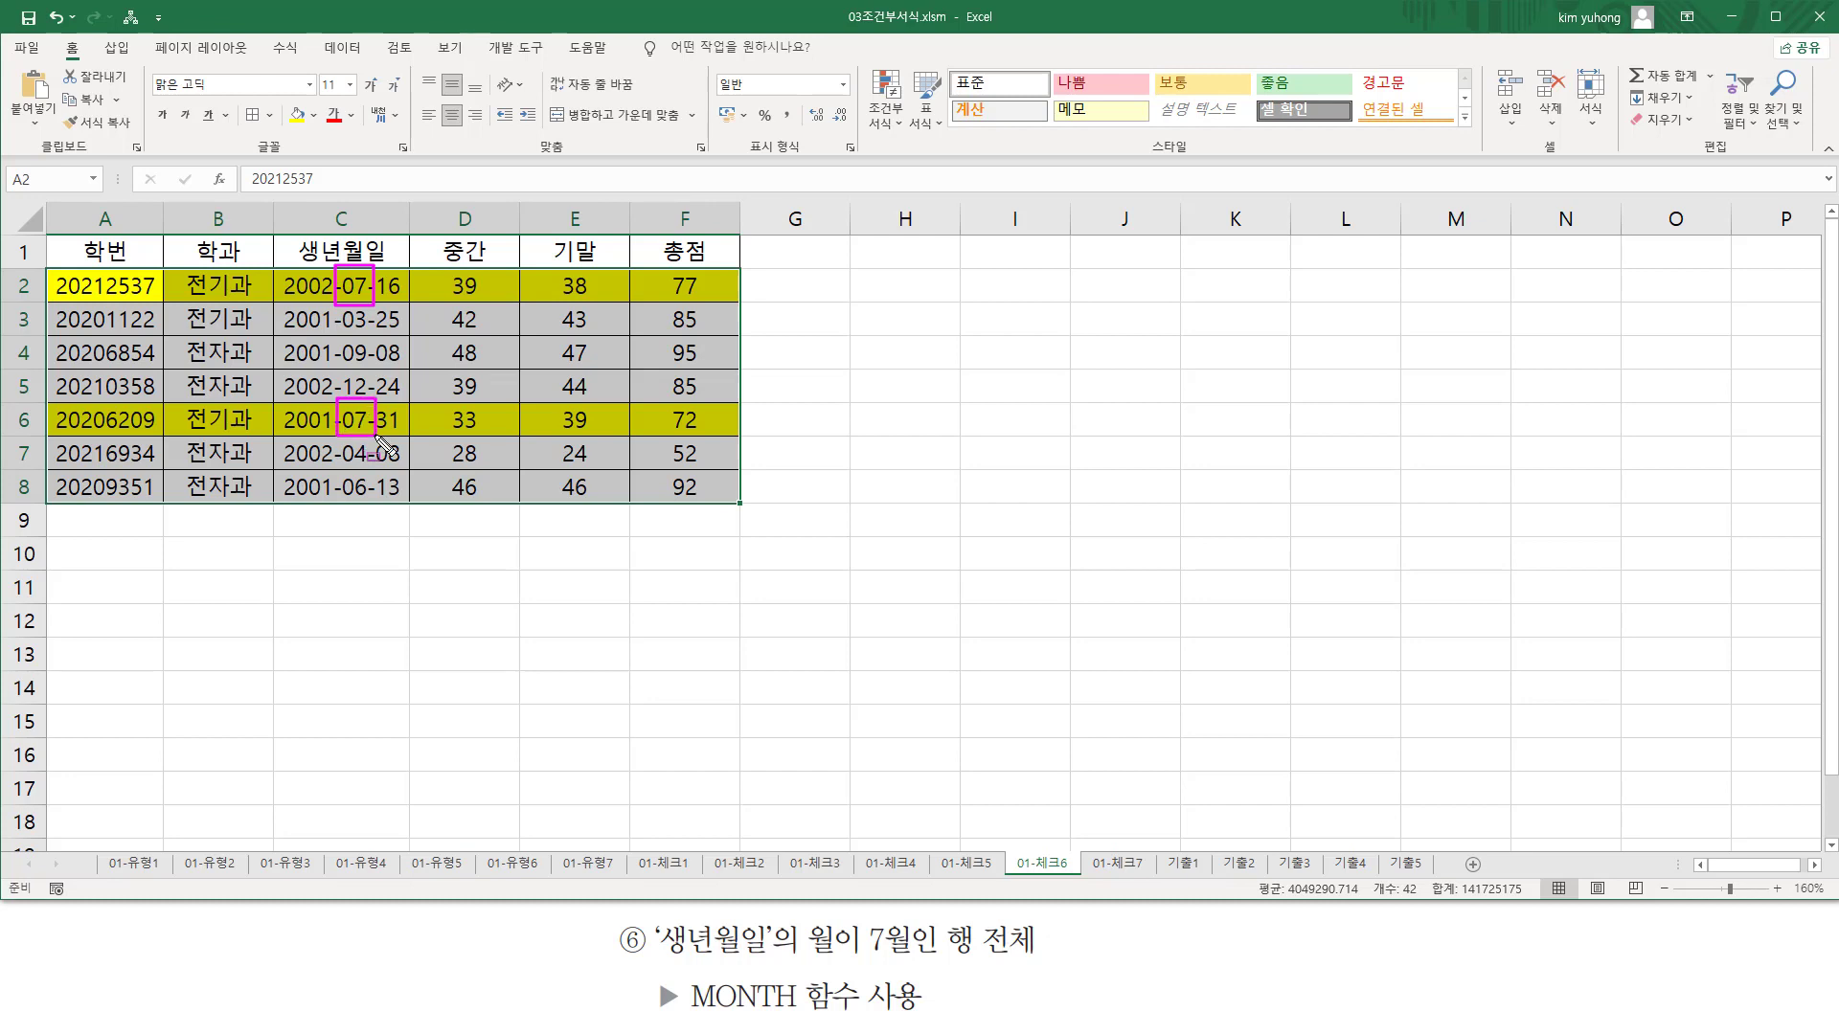
{"action": "key", "text": "Escape"}
- Write the rule's formula =month($C2)=7 as text in cell A10 and color it red
{"action": "left_click", "coordinate": [111, 554]}
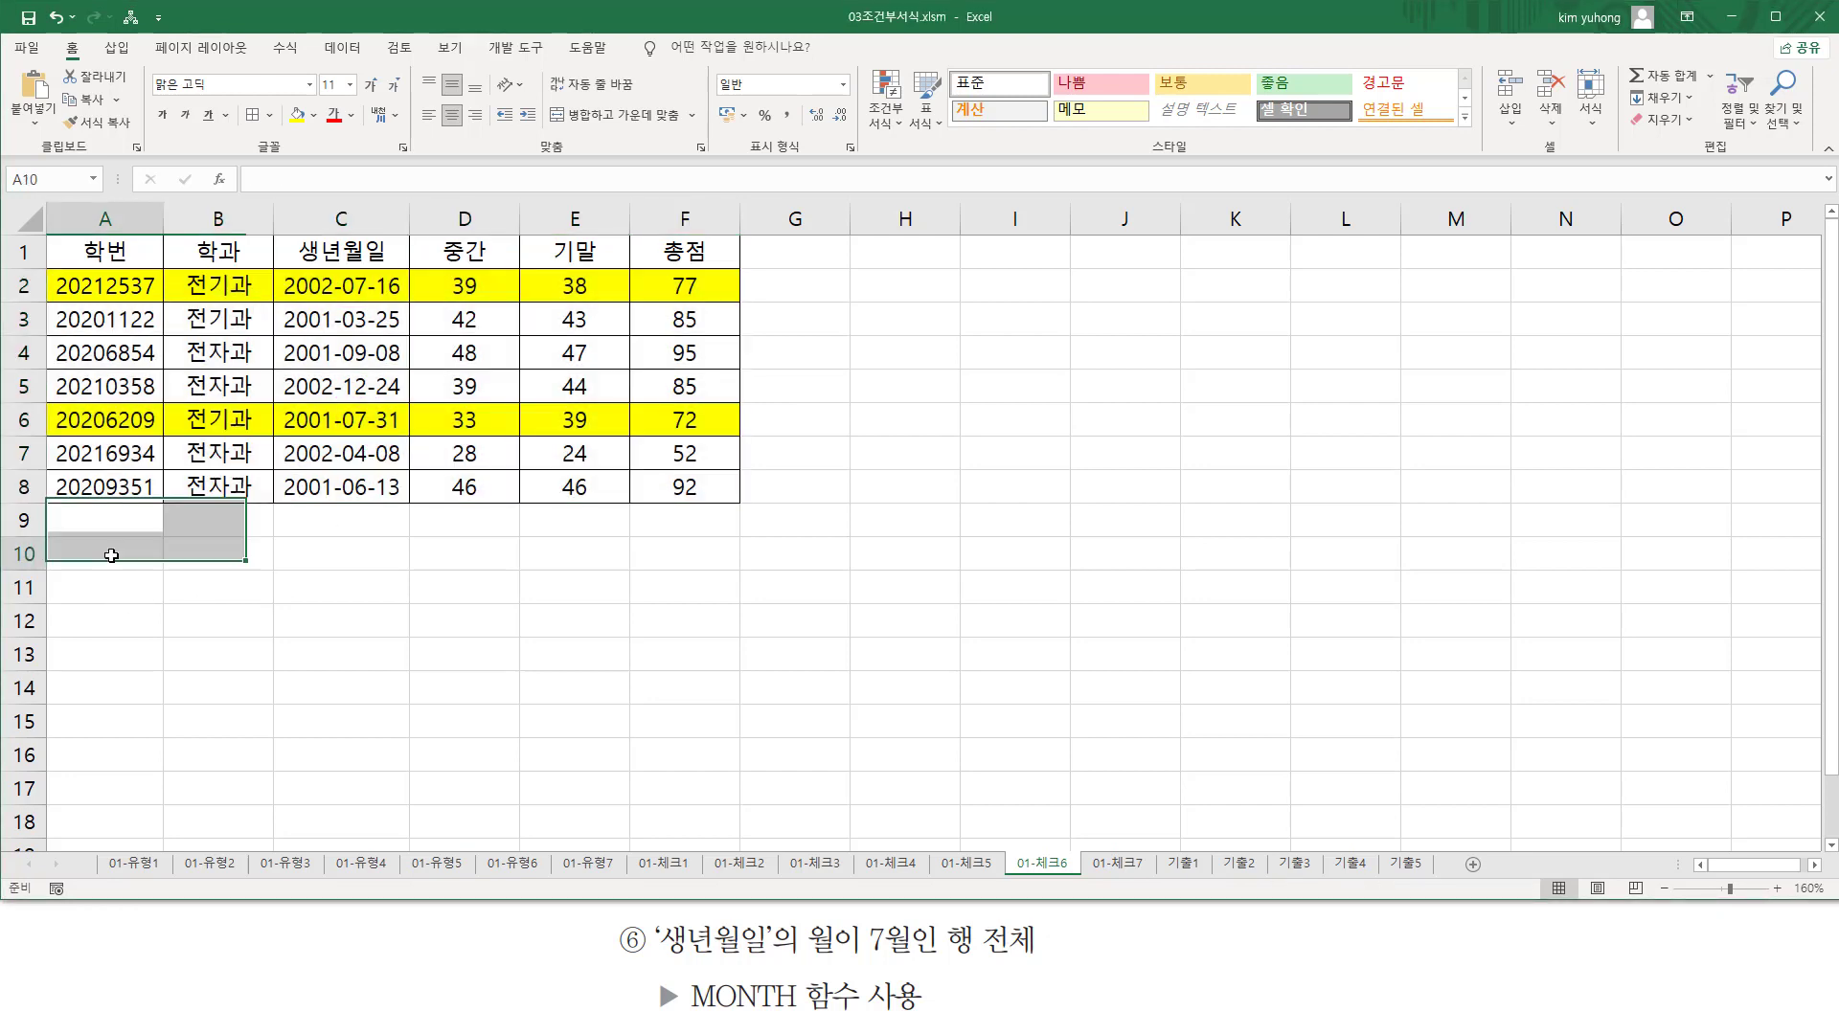
{"action": "type", "text": "=month($C2)=7"}
{"action": "key", "text": "Return"}
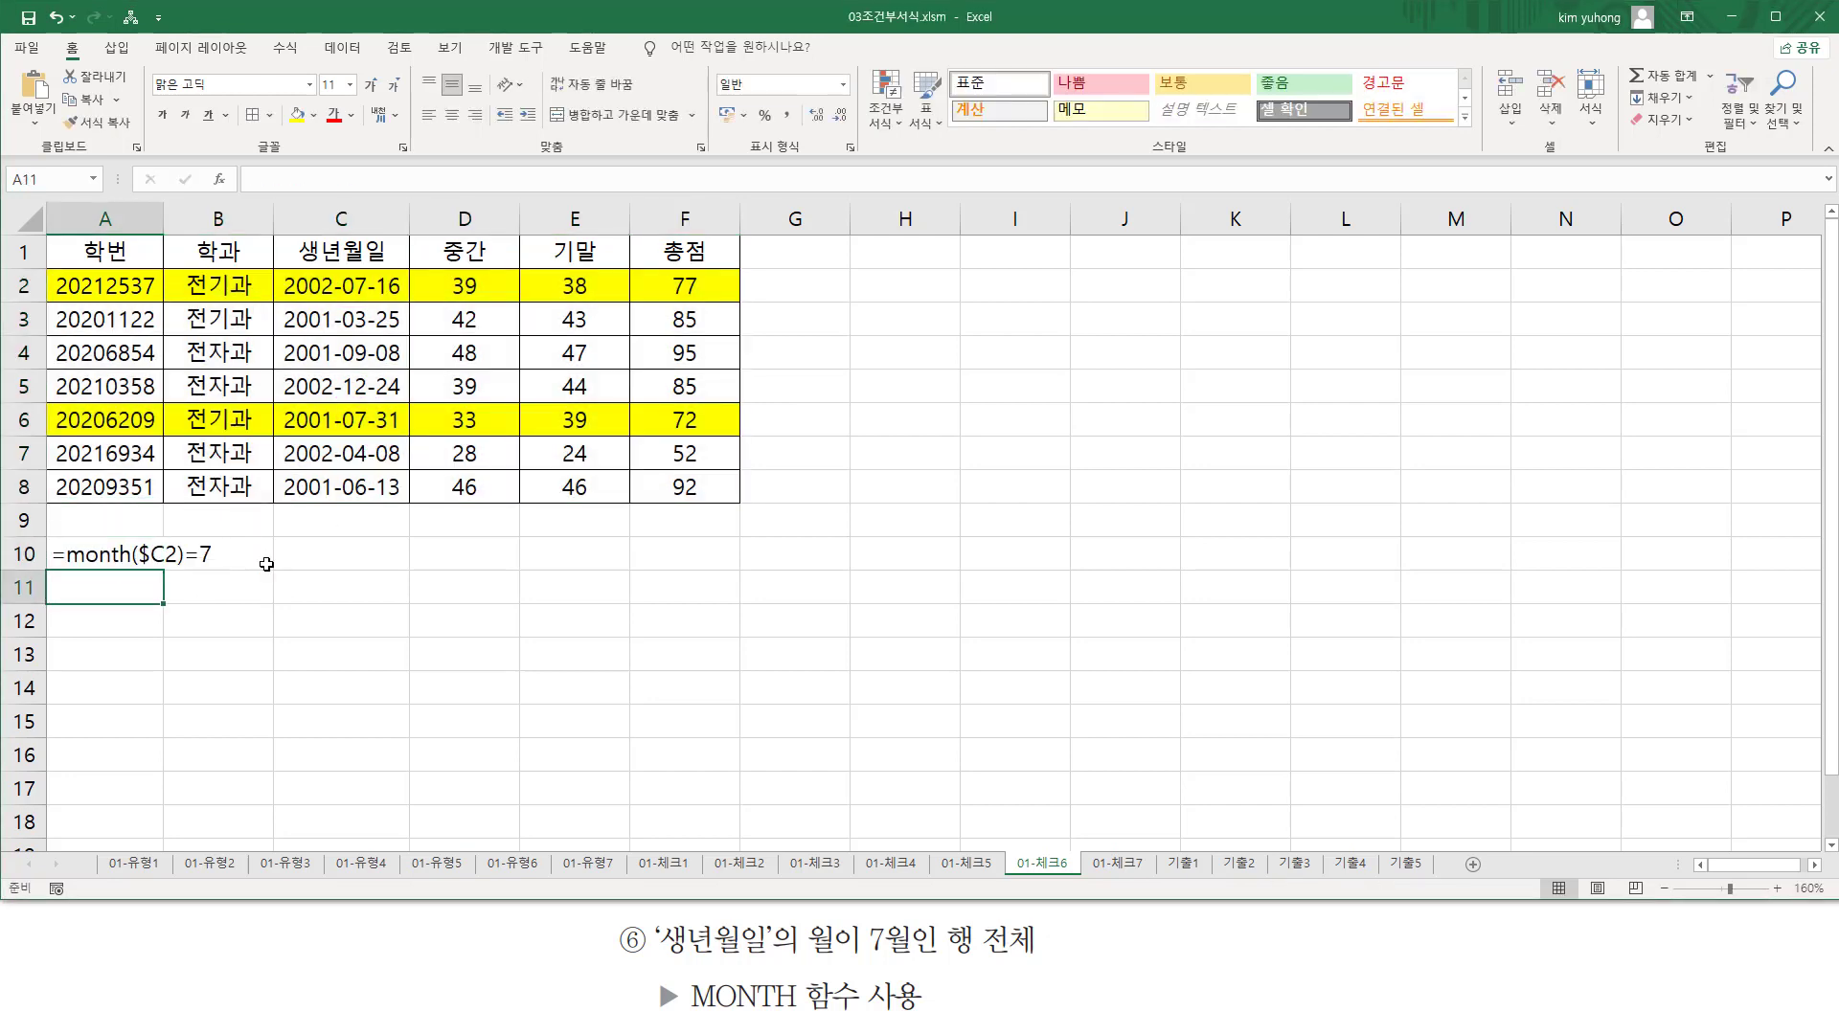
{"action": "left_click", "coordinate": [144, 553]}
{"action": "left_click", "coordinate": [334, 114]}
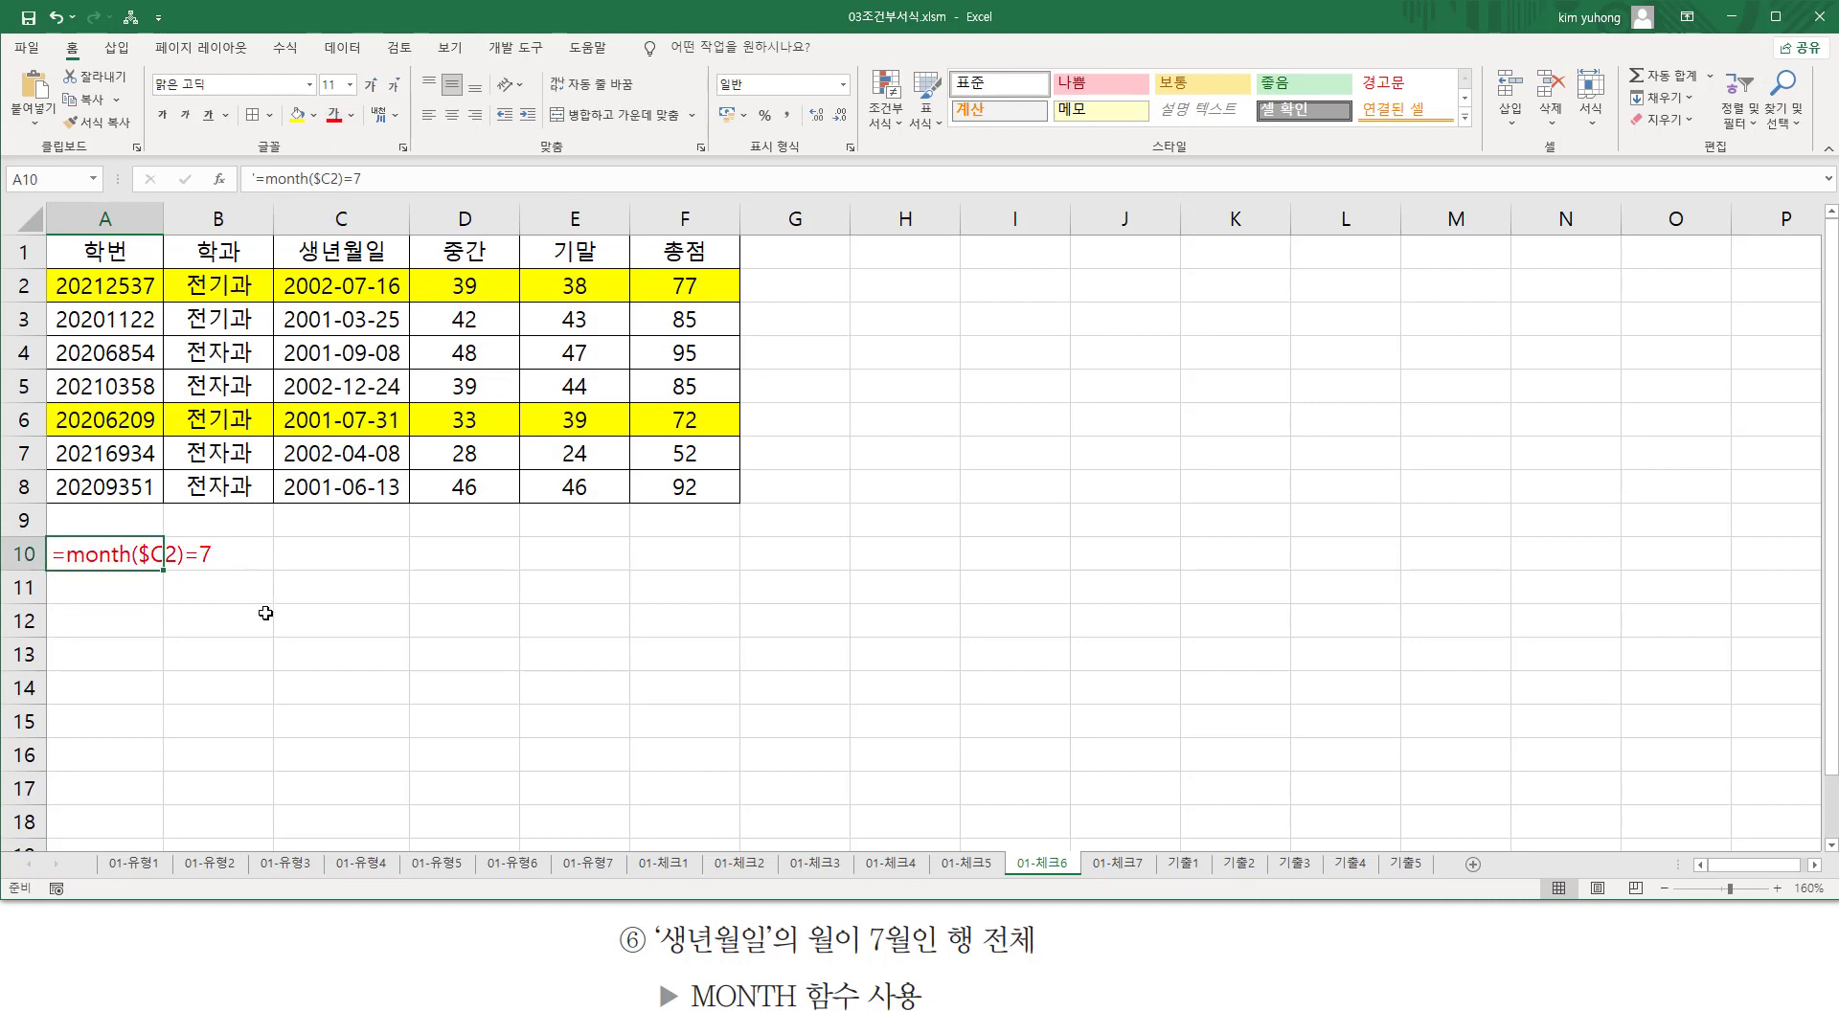
{"action": "left_click", "coordinate": [259, 612]}
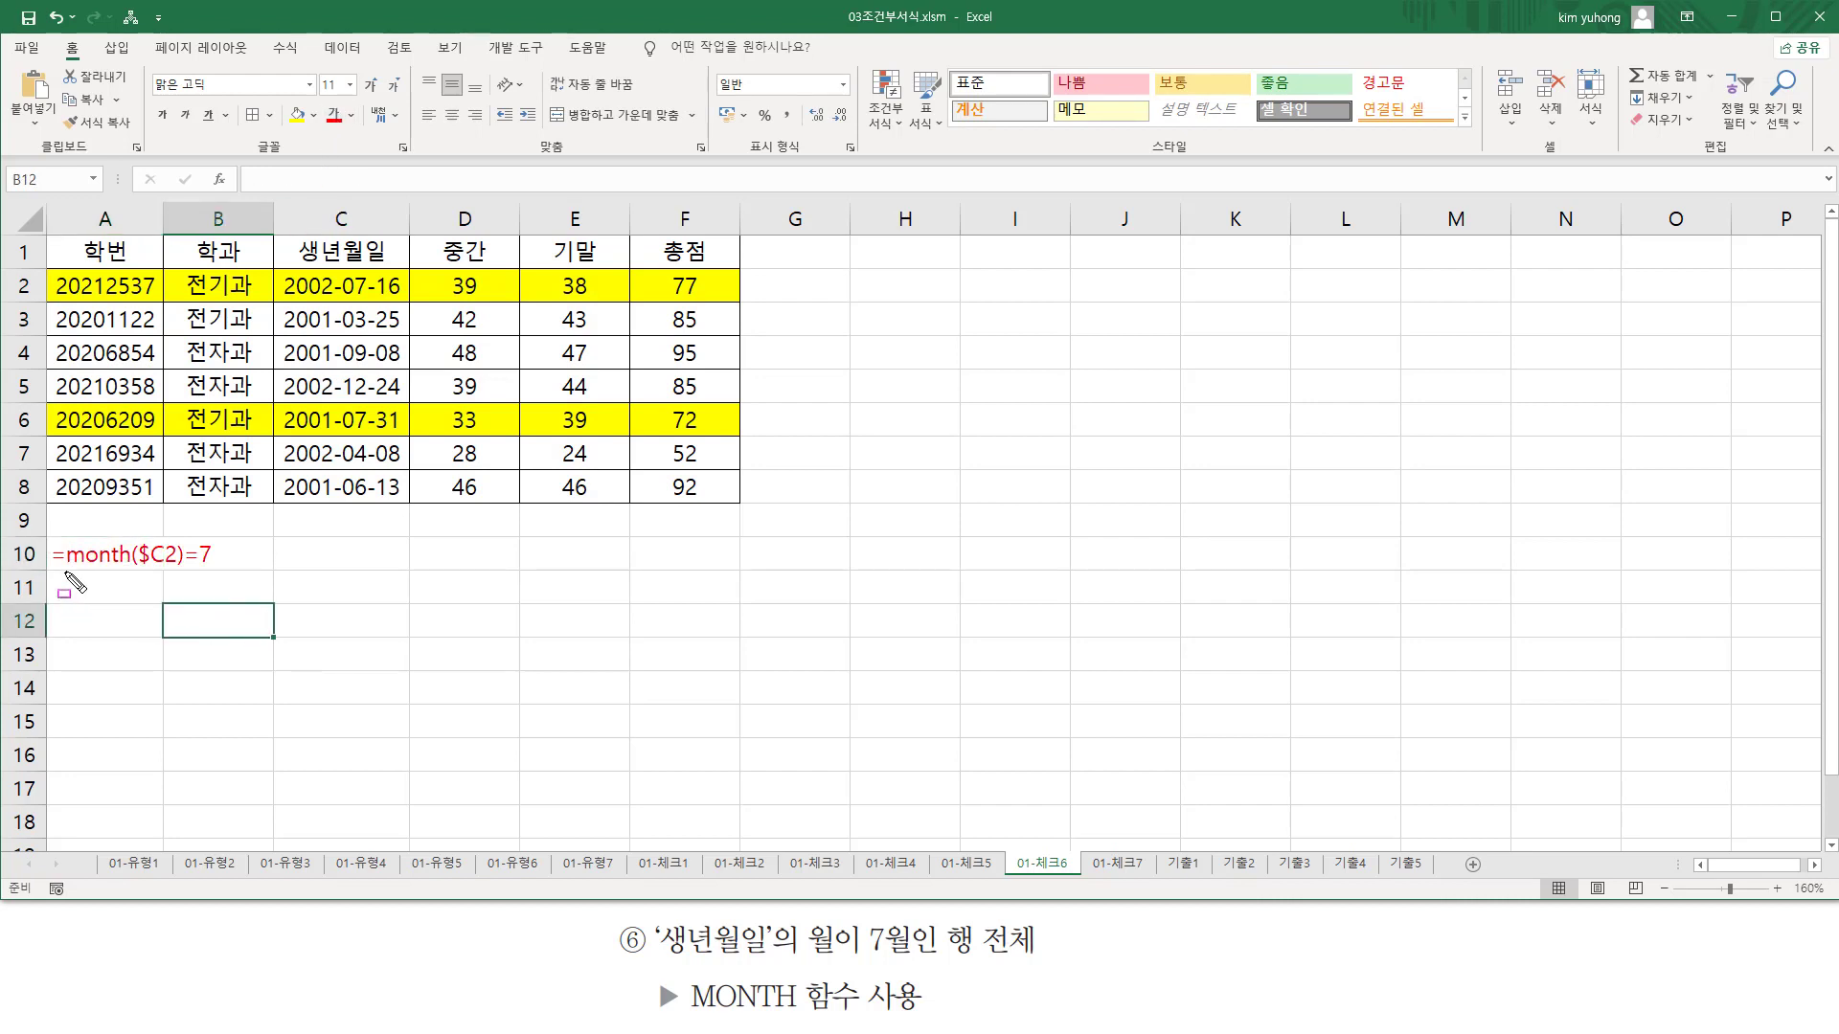
{"action": "mouse_move", "coordinate": [62, 571]}
{"action": "left_mouse_down"}
{"action": "mouse_move", "coordinate": [174, 572]}
{"action": "mouse_move", "coordinate": [180, 528]}
{"action": "mouse_move", "coordinate": [218, 566]}
{"action": "left_mouse_up"}
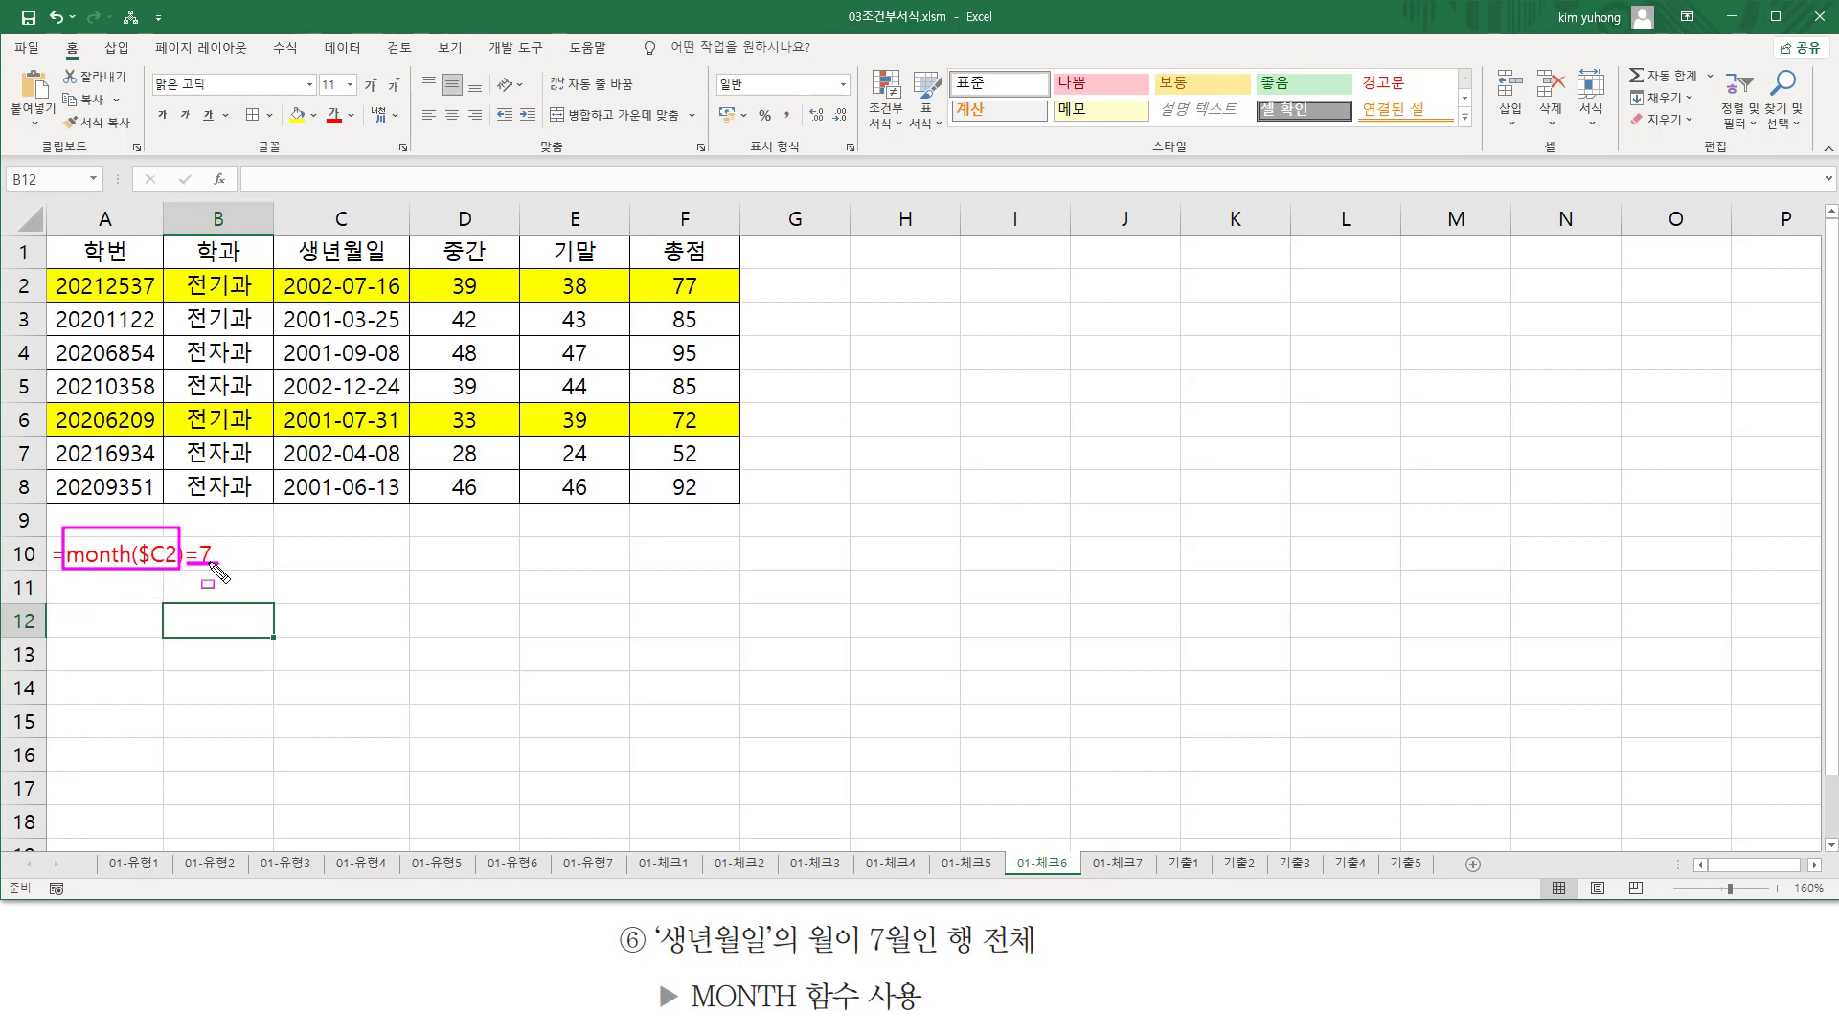
{"action": "key", "text": "Escape"}
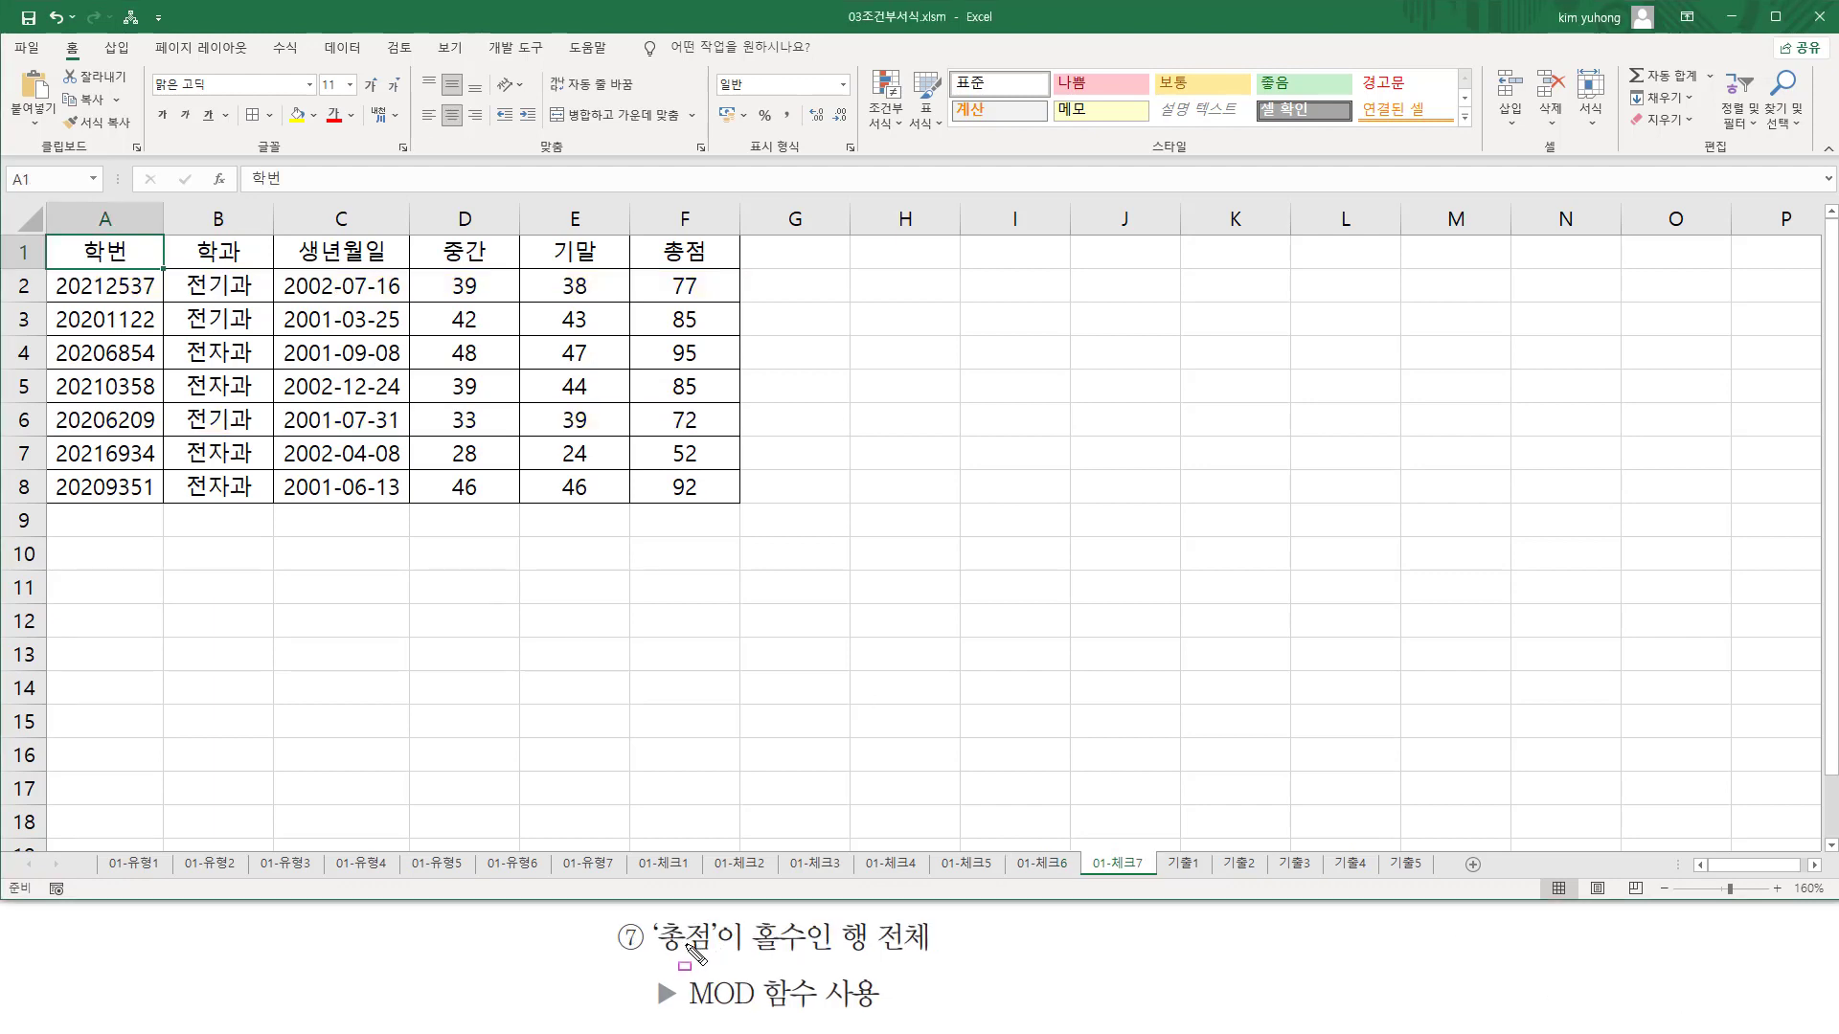
{"action": "left_click_drag", "start_coordinate": [652, 955], "coordinate": [938, 957]}
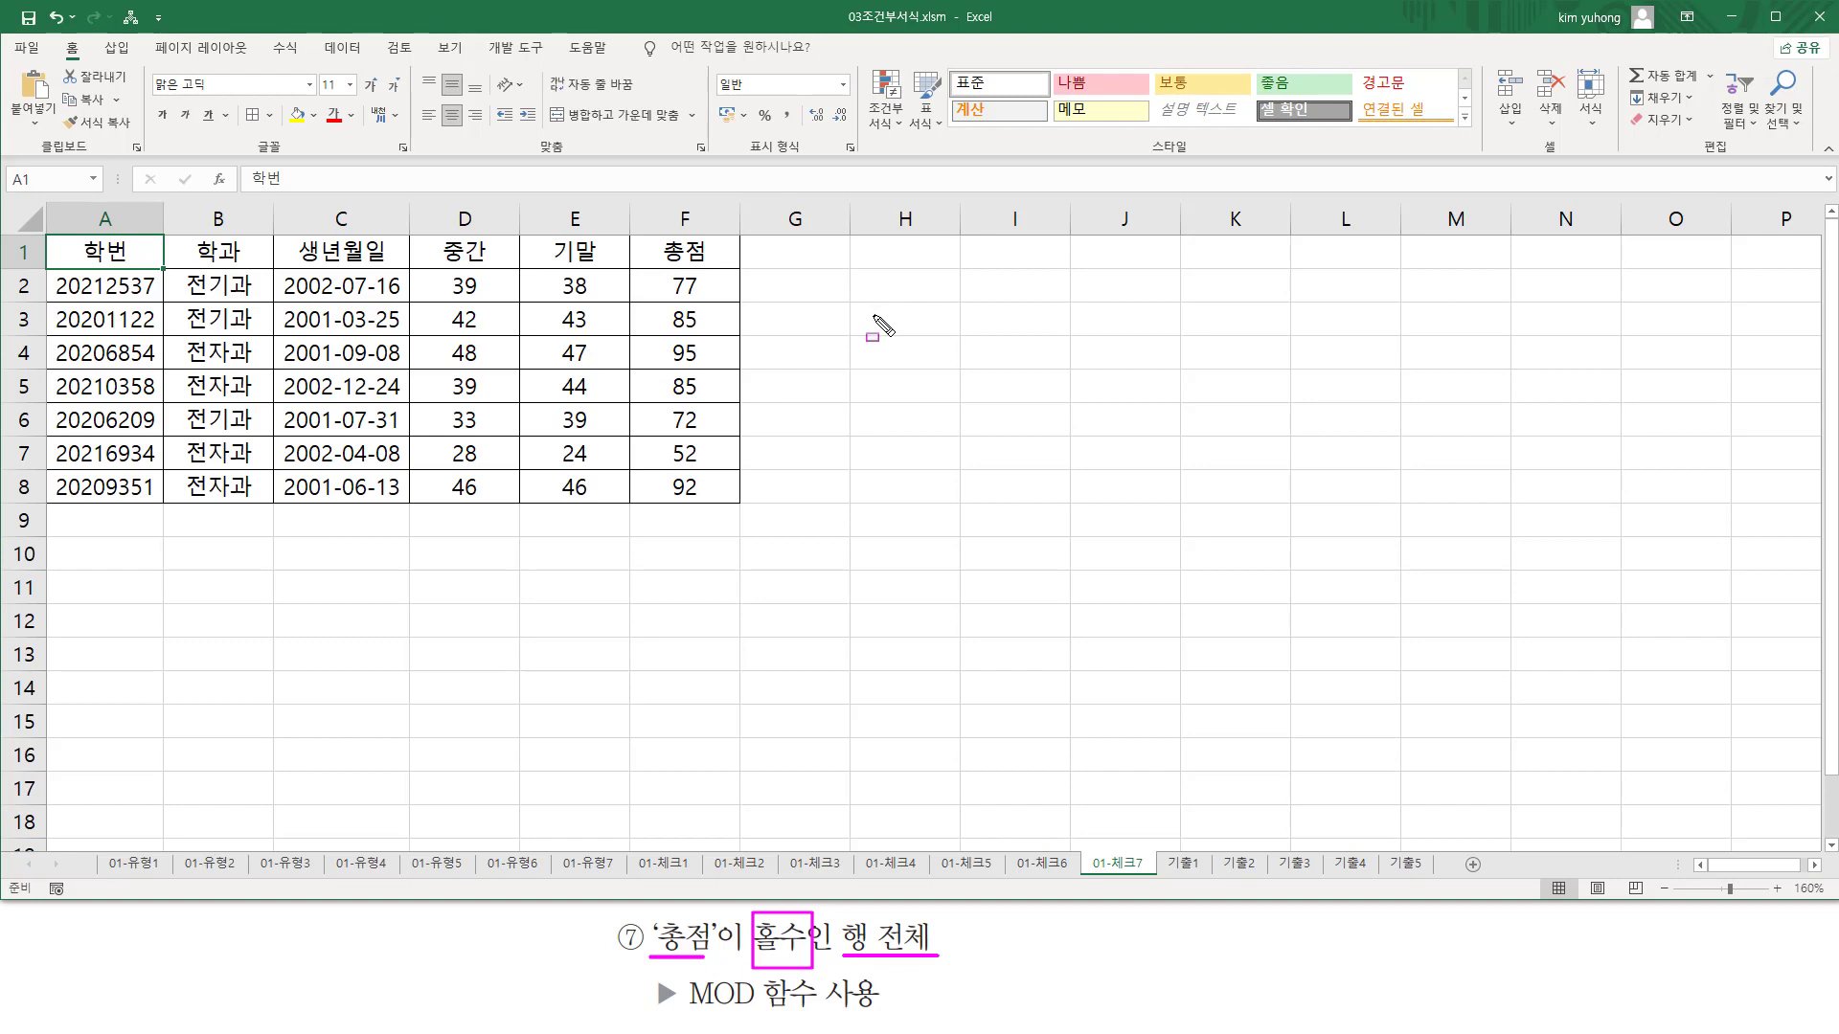
{"action": "left_click_drag", "start_coordinate": [678, 1016], "coordinate": [757, 1017]}
{"action": "key", "text": "Escape"}
- On the 01-체크7 sheet, select A2:F8 and start a new formula-based conditional formatting rule
{"action": "left_click_drag", "start_coordinate": [96, 285], "coordinate": [697, 492]}
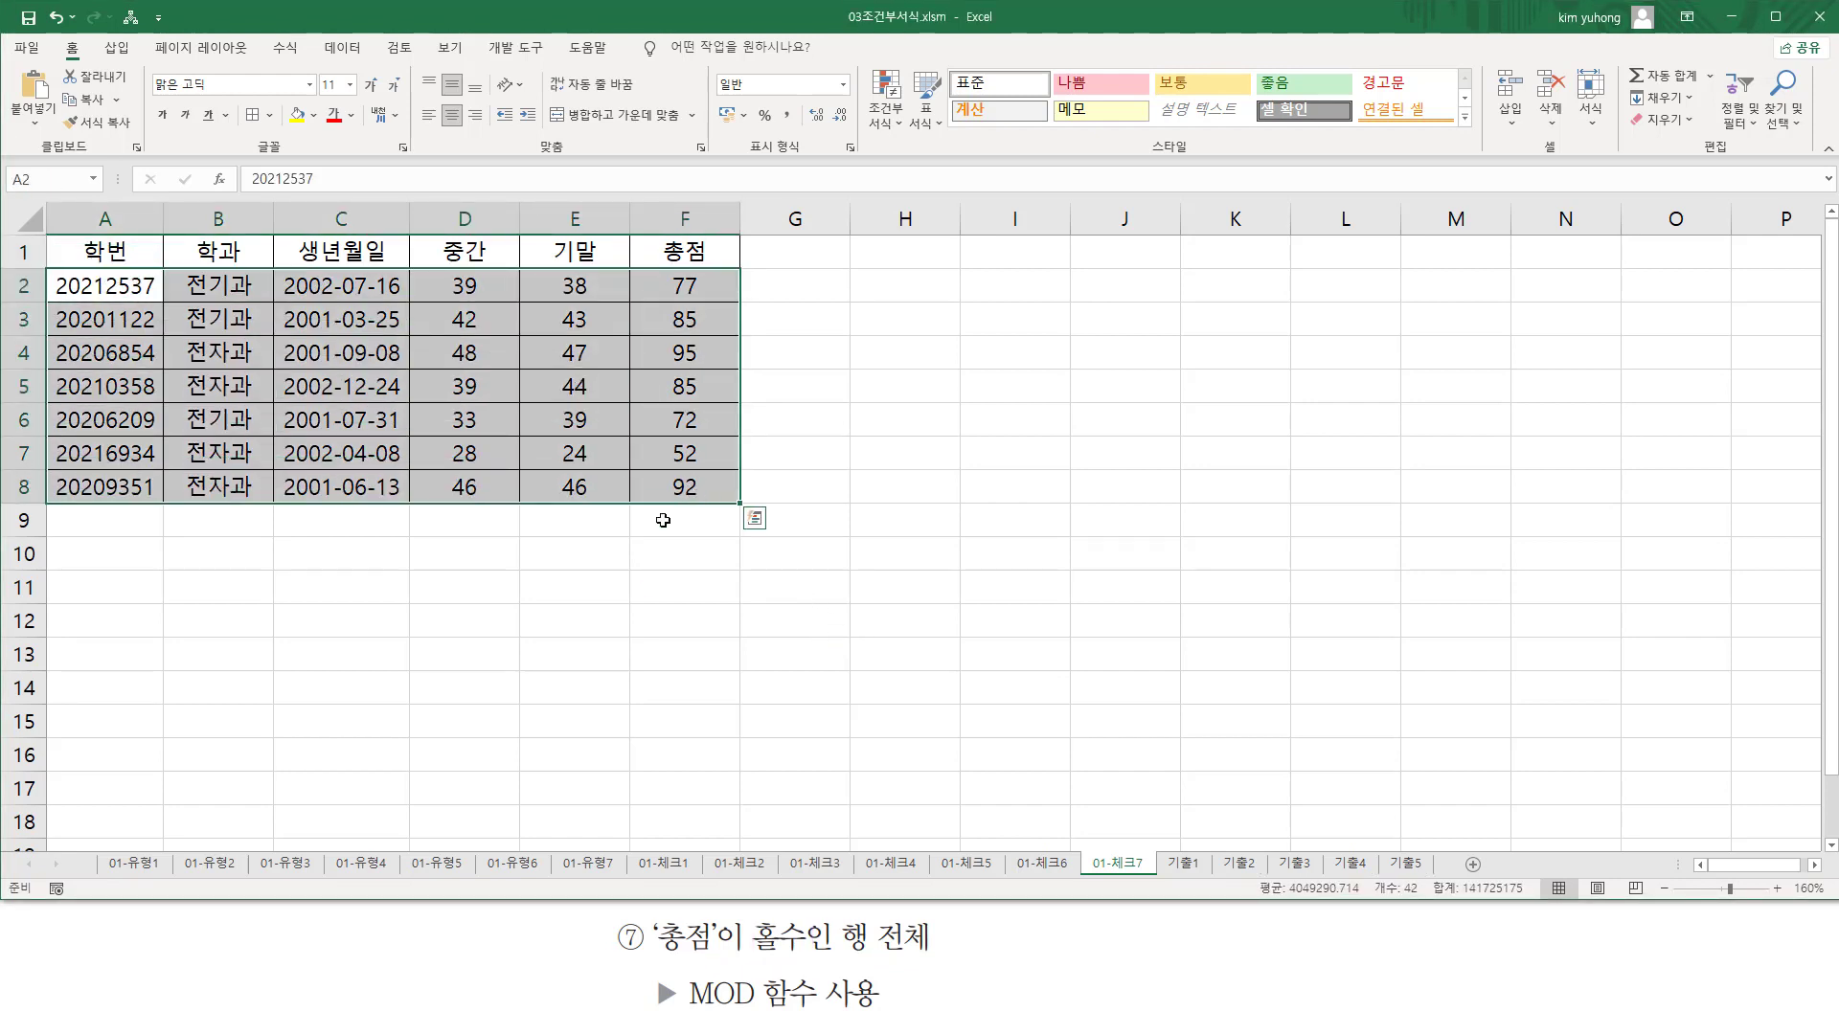
{"action": "left_click", "coordinate": [887, 119]}
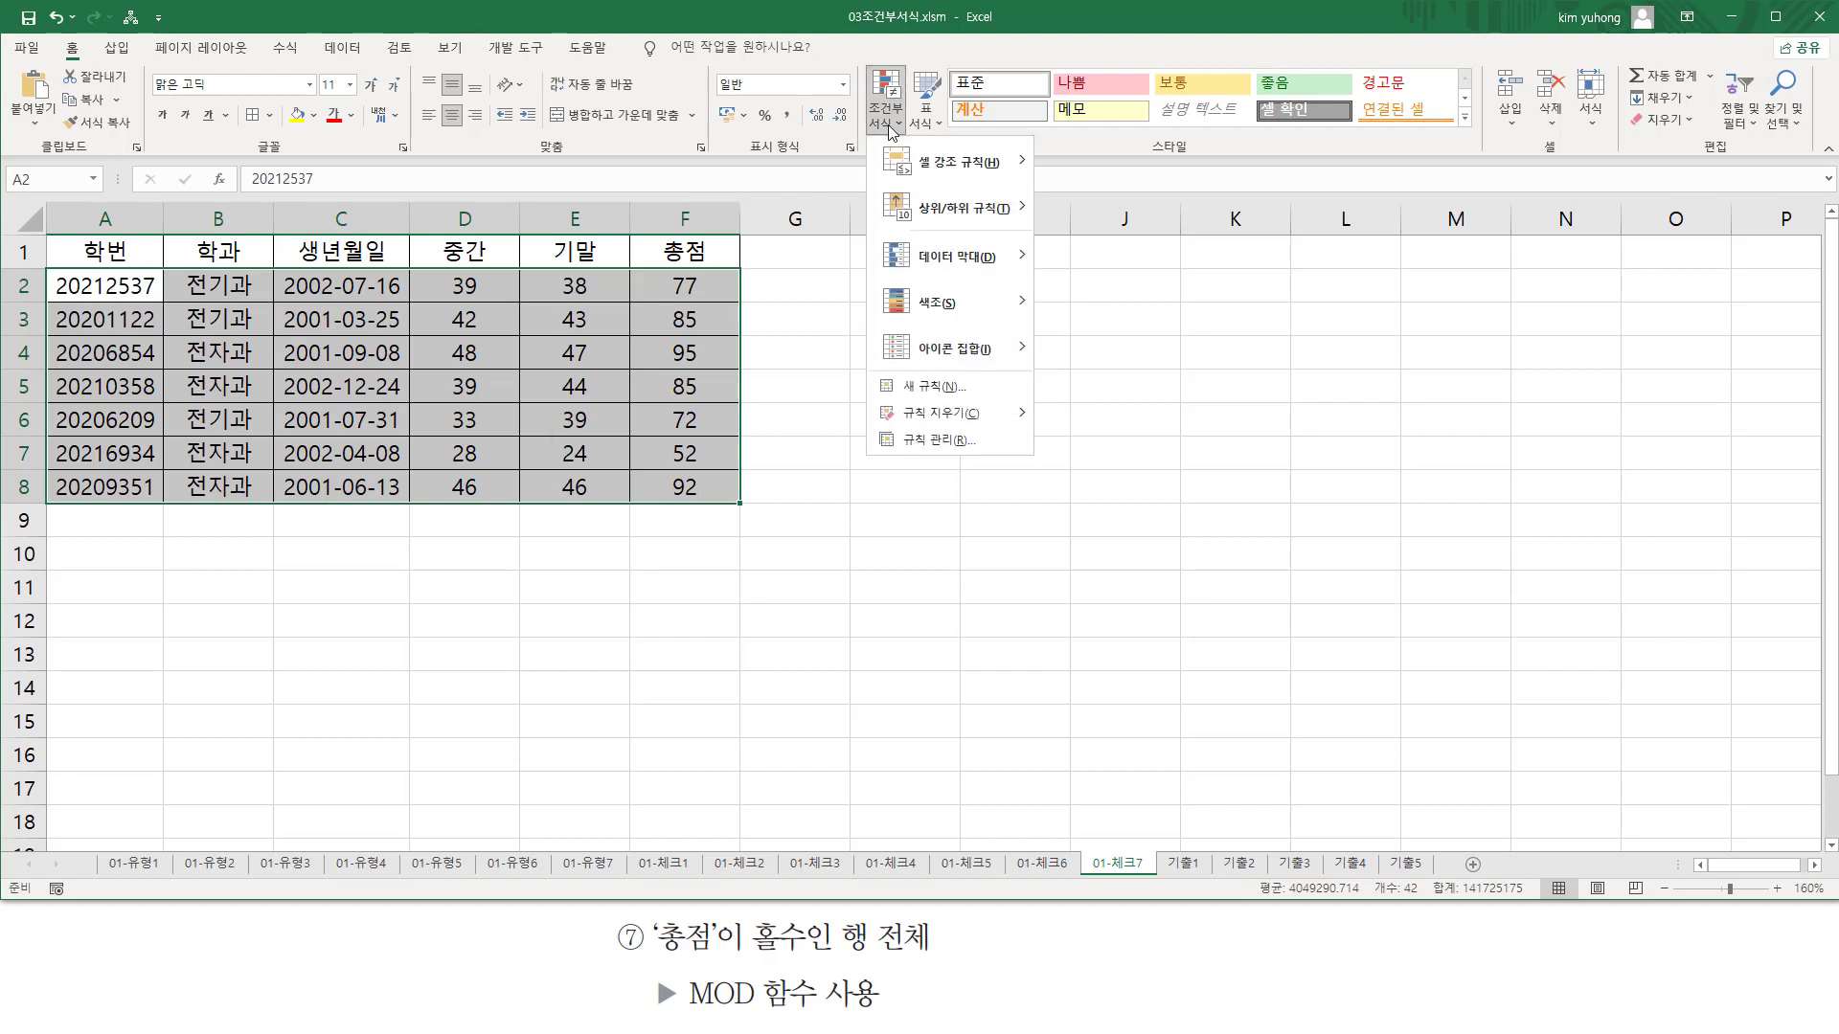
{"action": "left_click", "coordinate": [897, 387]}
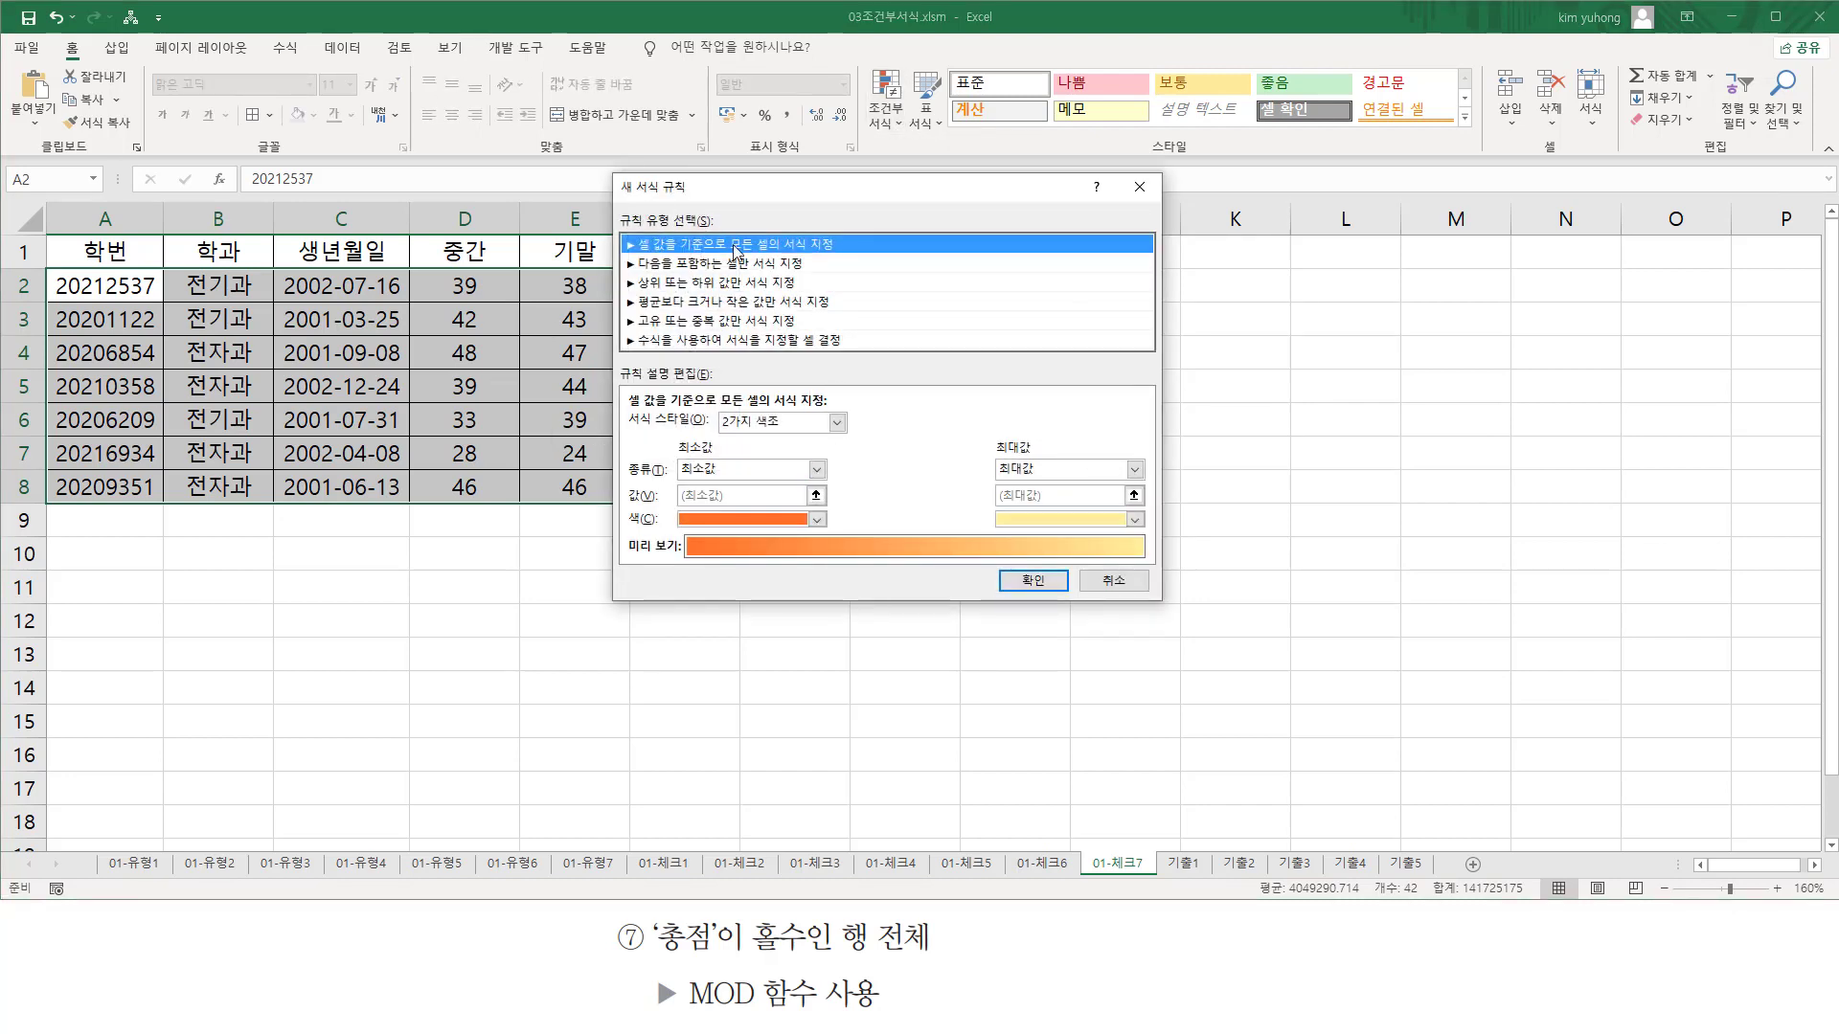
{"action": "left_click_drag", "start_coordinate": [750, 183], "coordinate": [931, 186]}
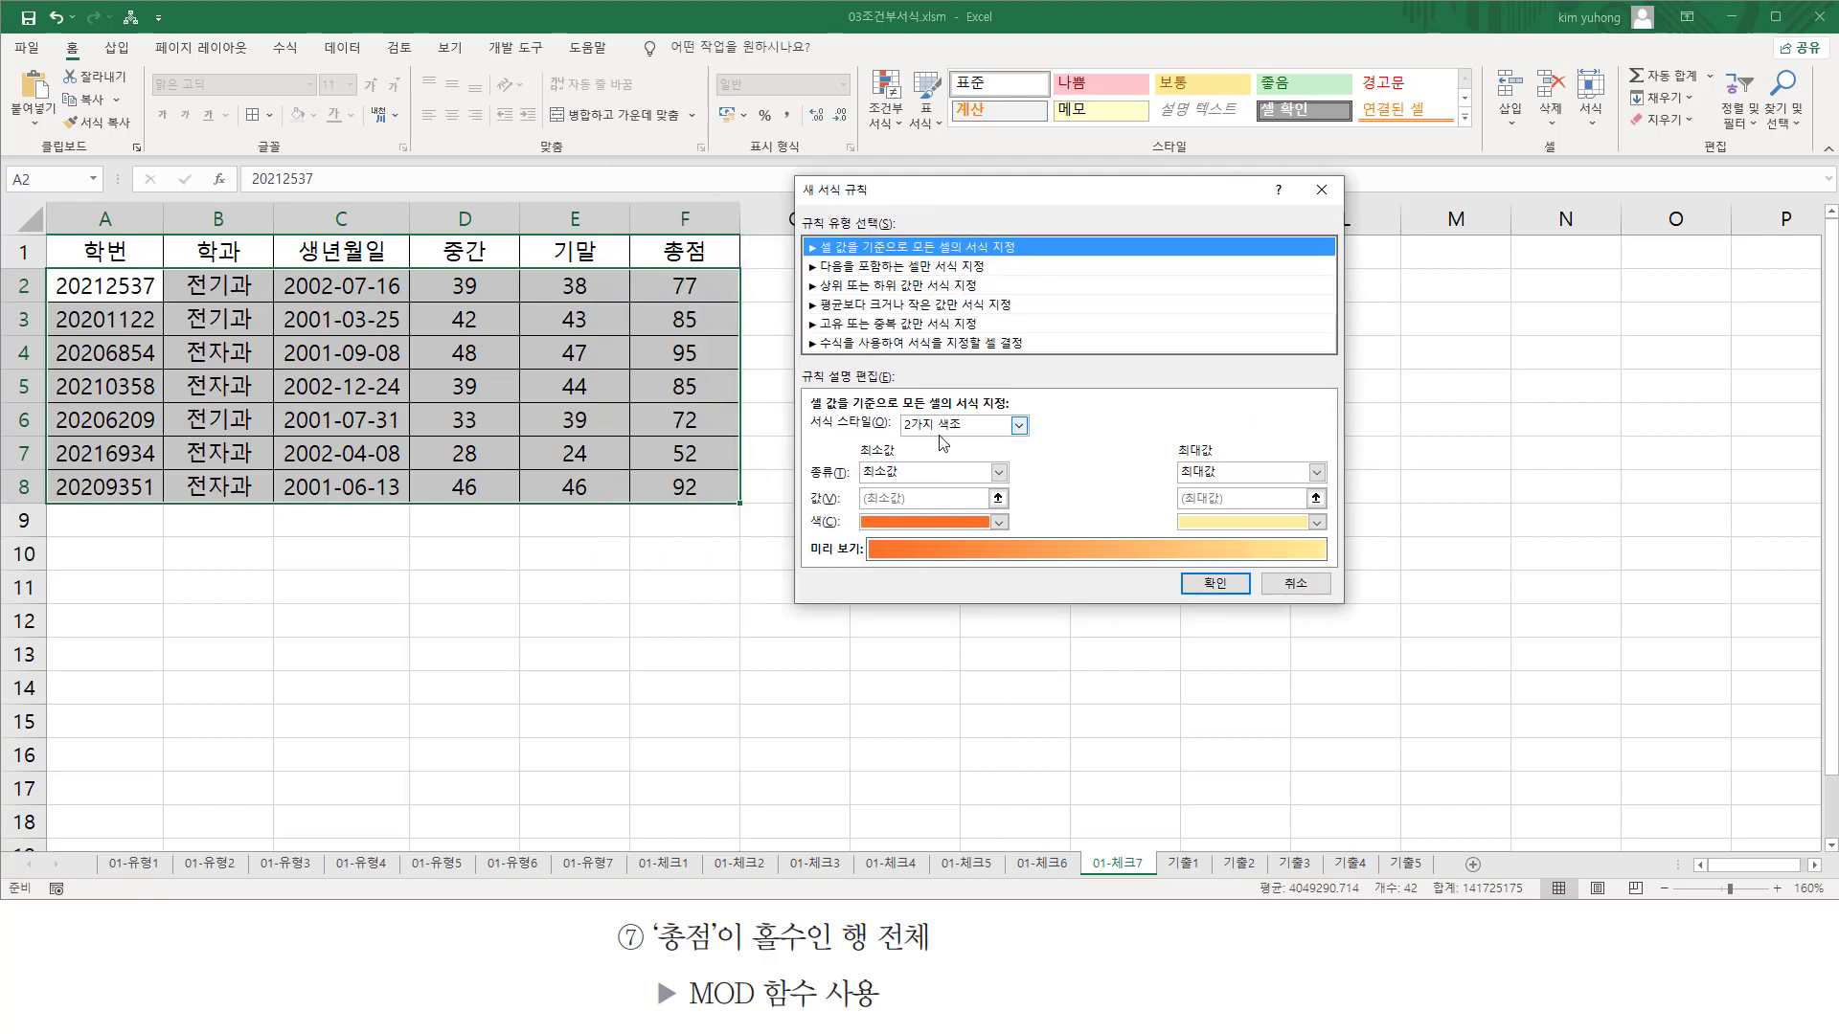
{"action": "left_click", "coordinate": [851, 344]}
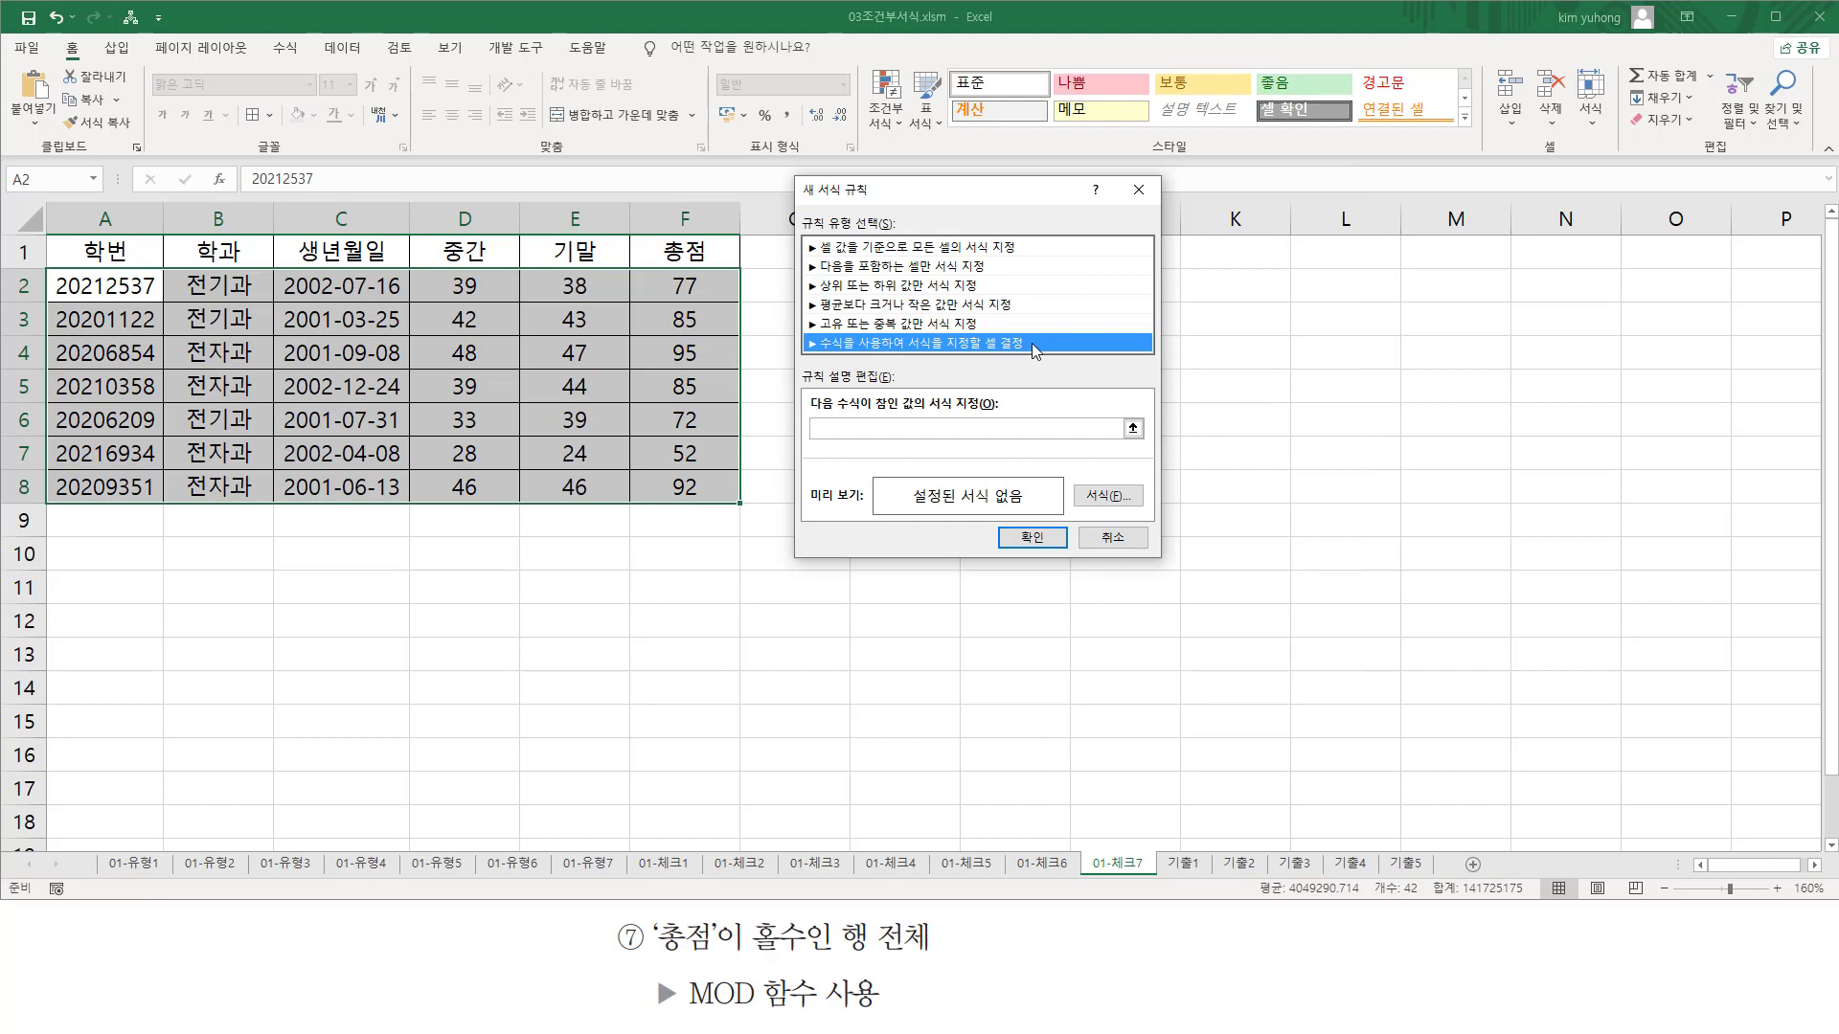
- Enter the rule formula =mod($F2,2)=1 to match odd 총점 values and apply the rule with a yellow background fill
{"action": "left_click", "coordinate": [873, 426]}
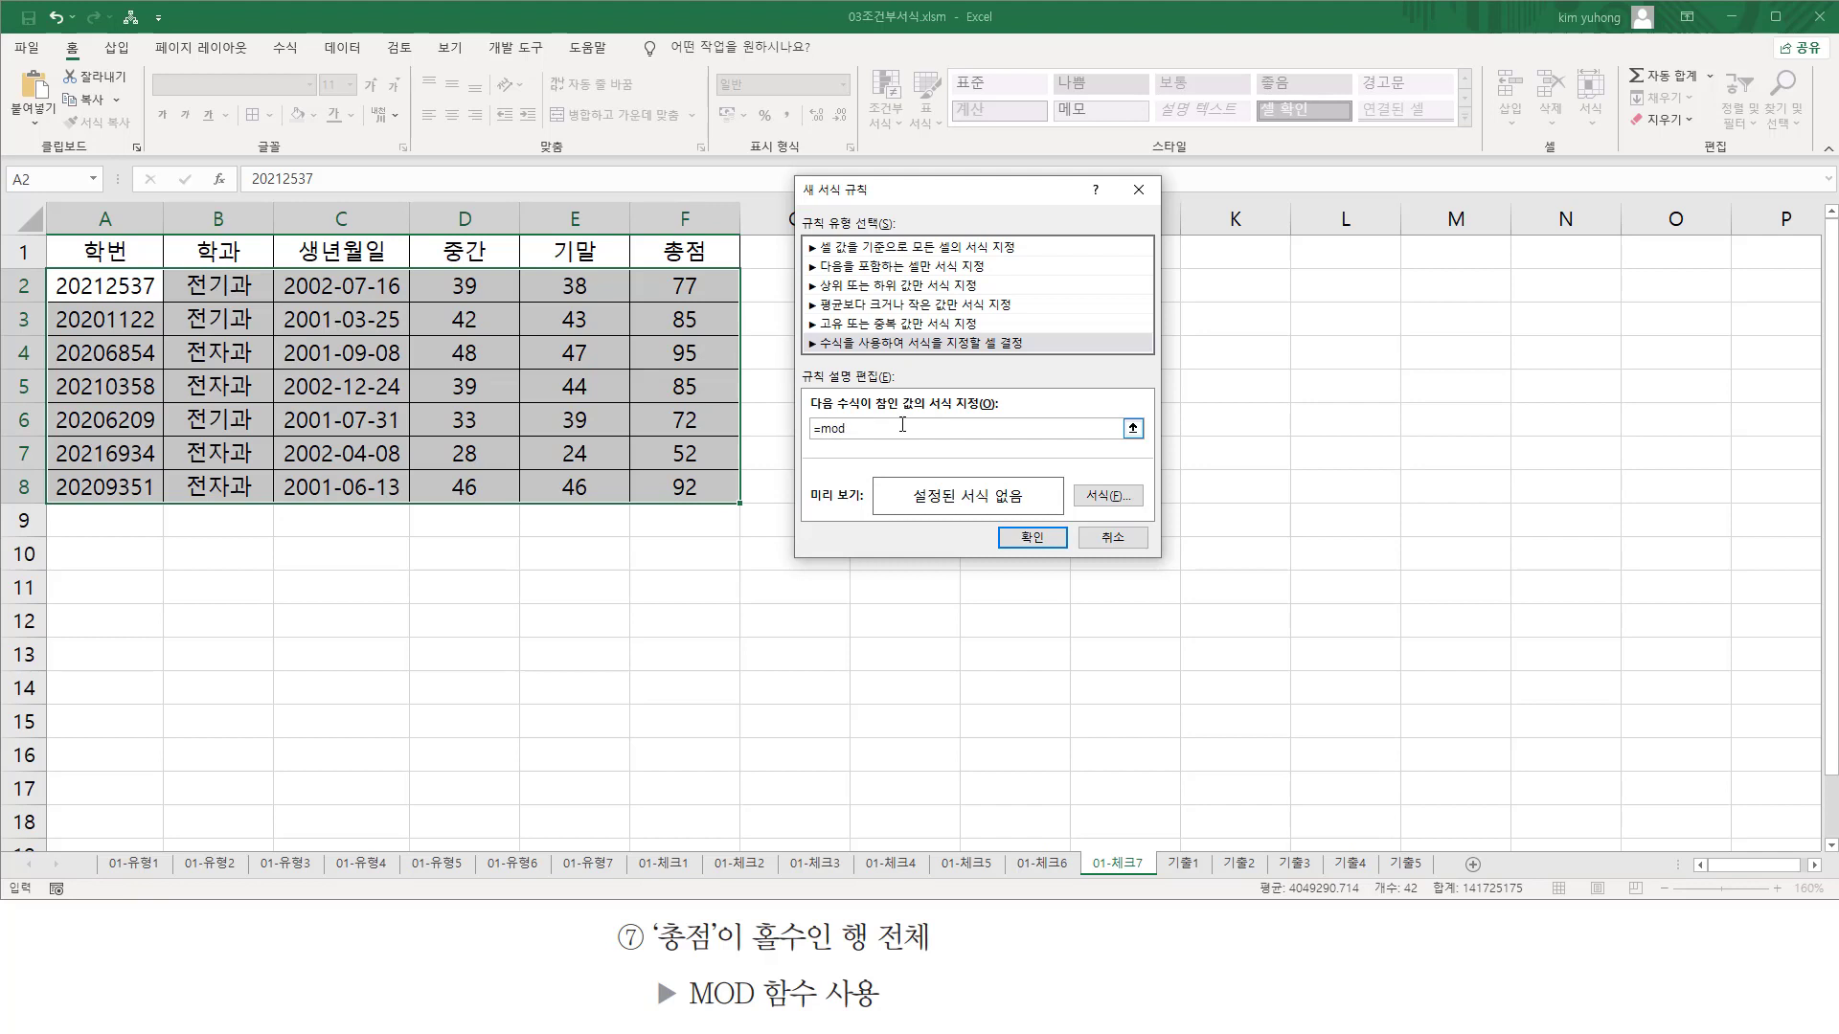
{"action": "left_click", "coordinate": [702, 289]}
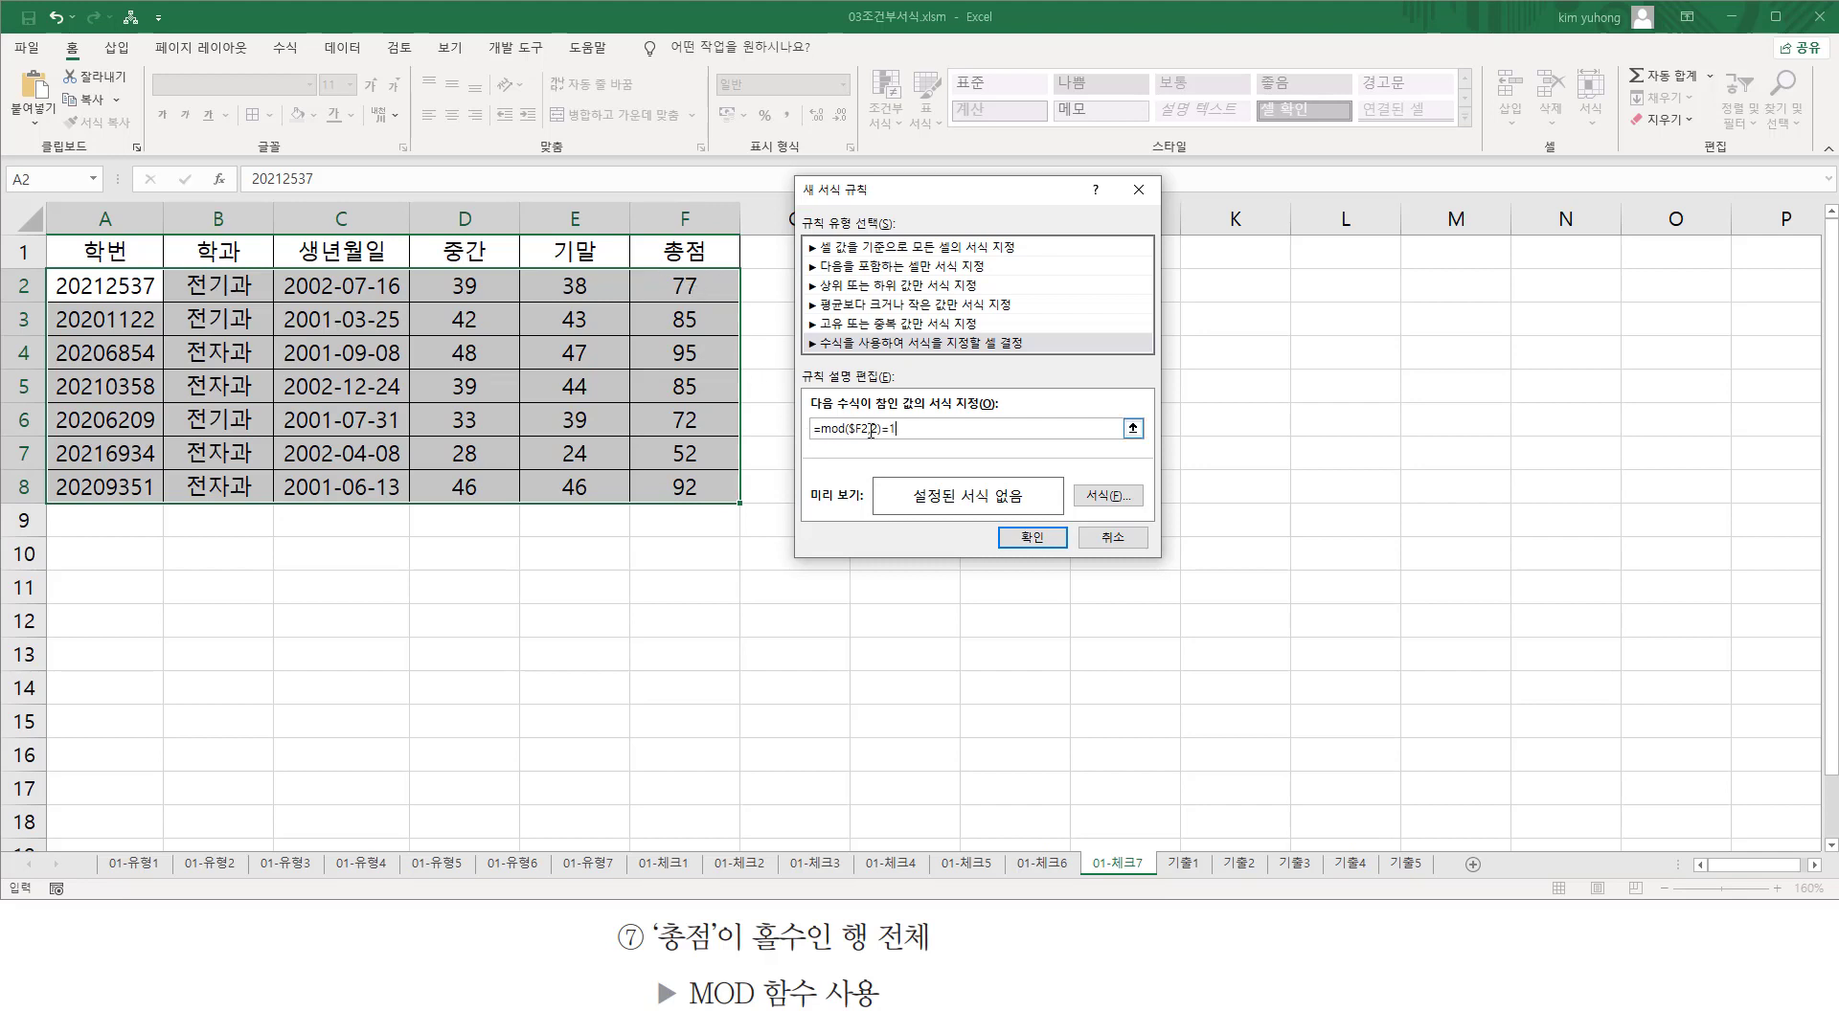
{"action": "left_click", "coordinate": [1106, 497]}
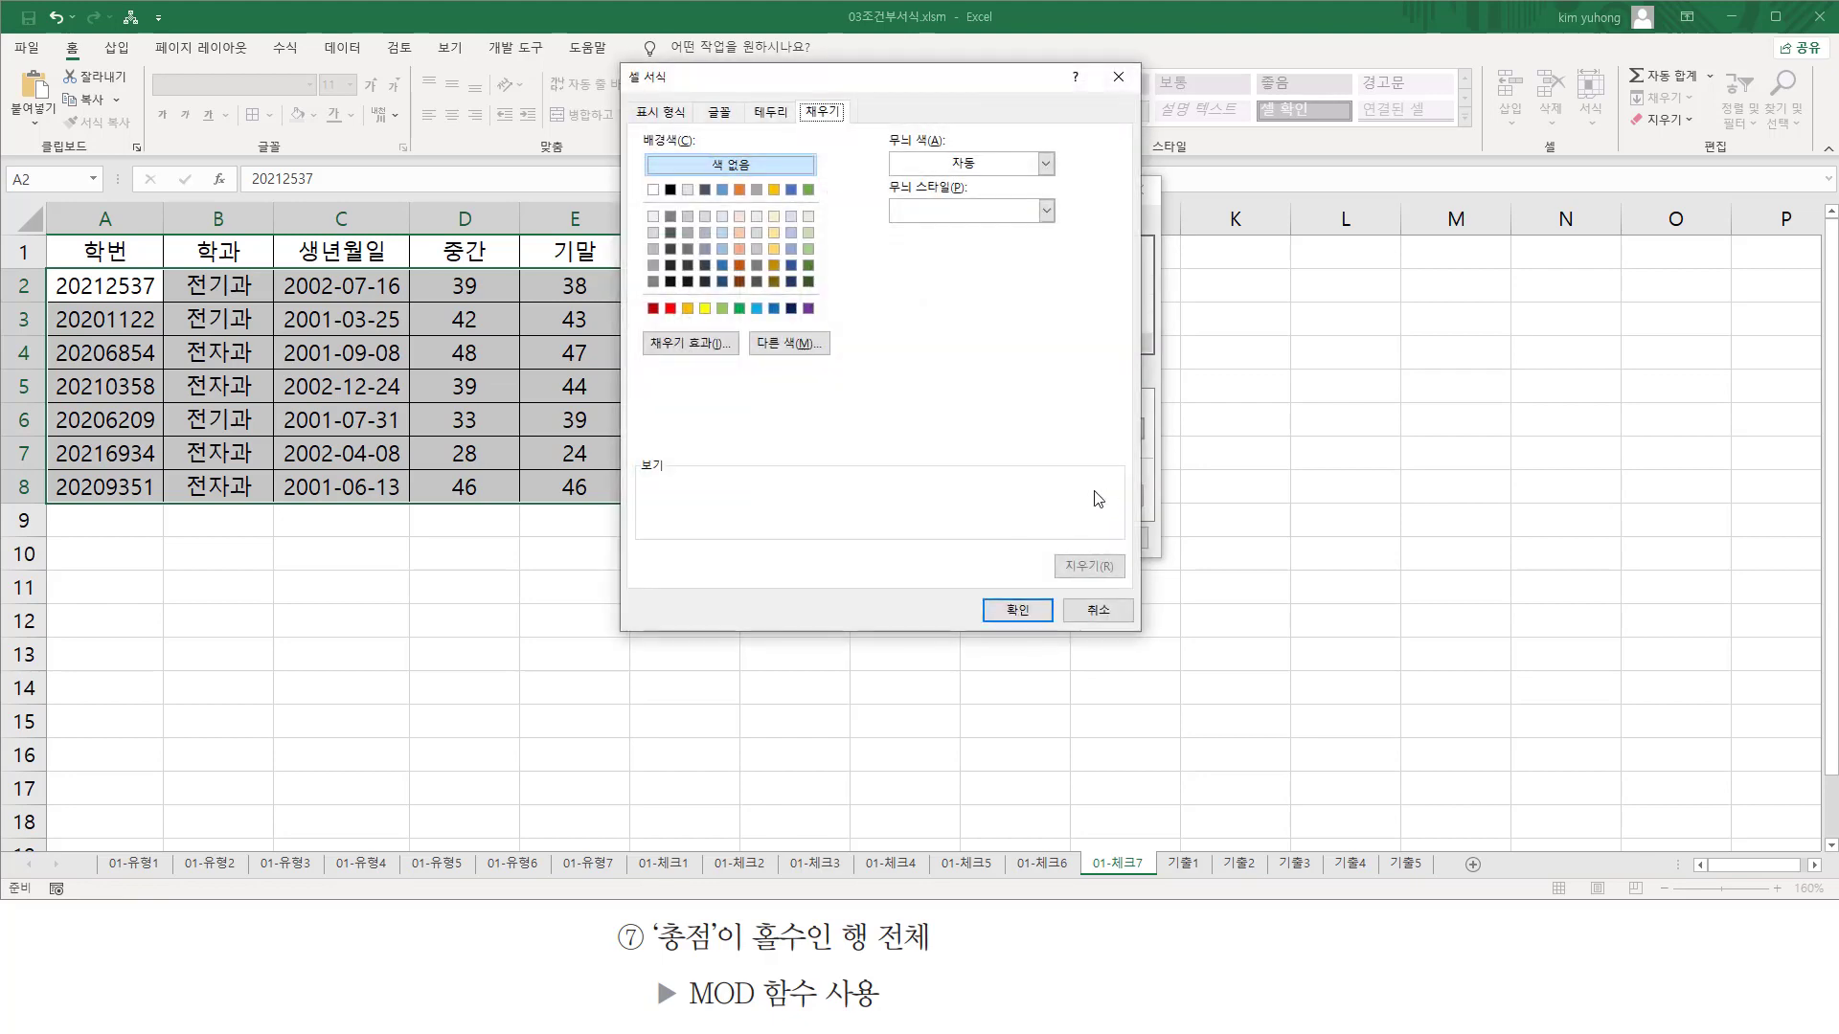
{"action": "left_click", "coordinate": [705, 309]}
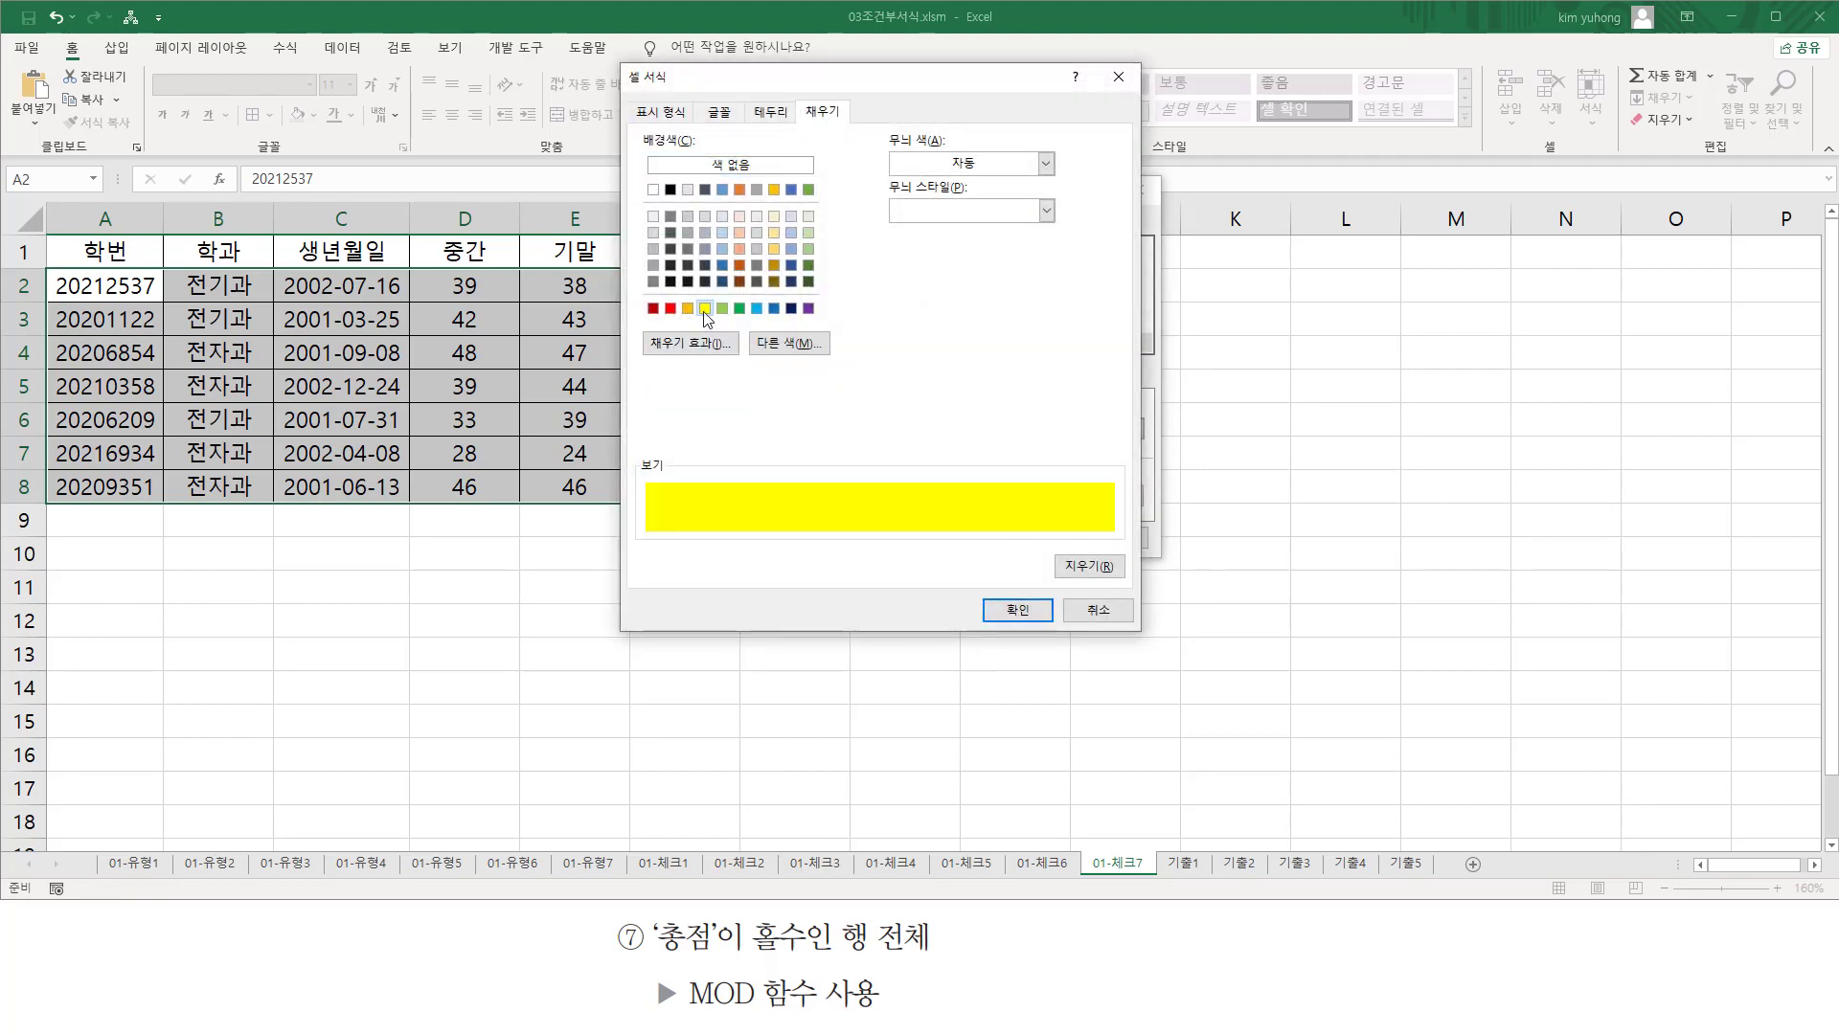
{"action": "left_click", "coordinate": [1018, 611]}
{"action": "left_click", "coordinate": [1039, 538]}
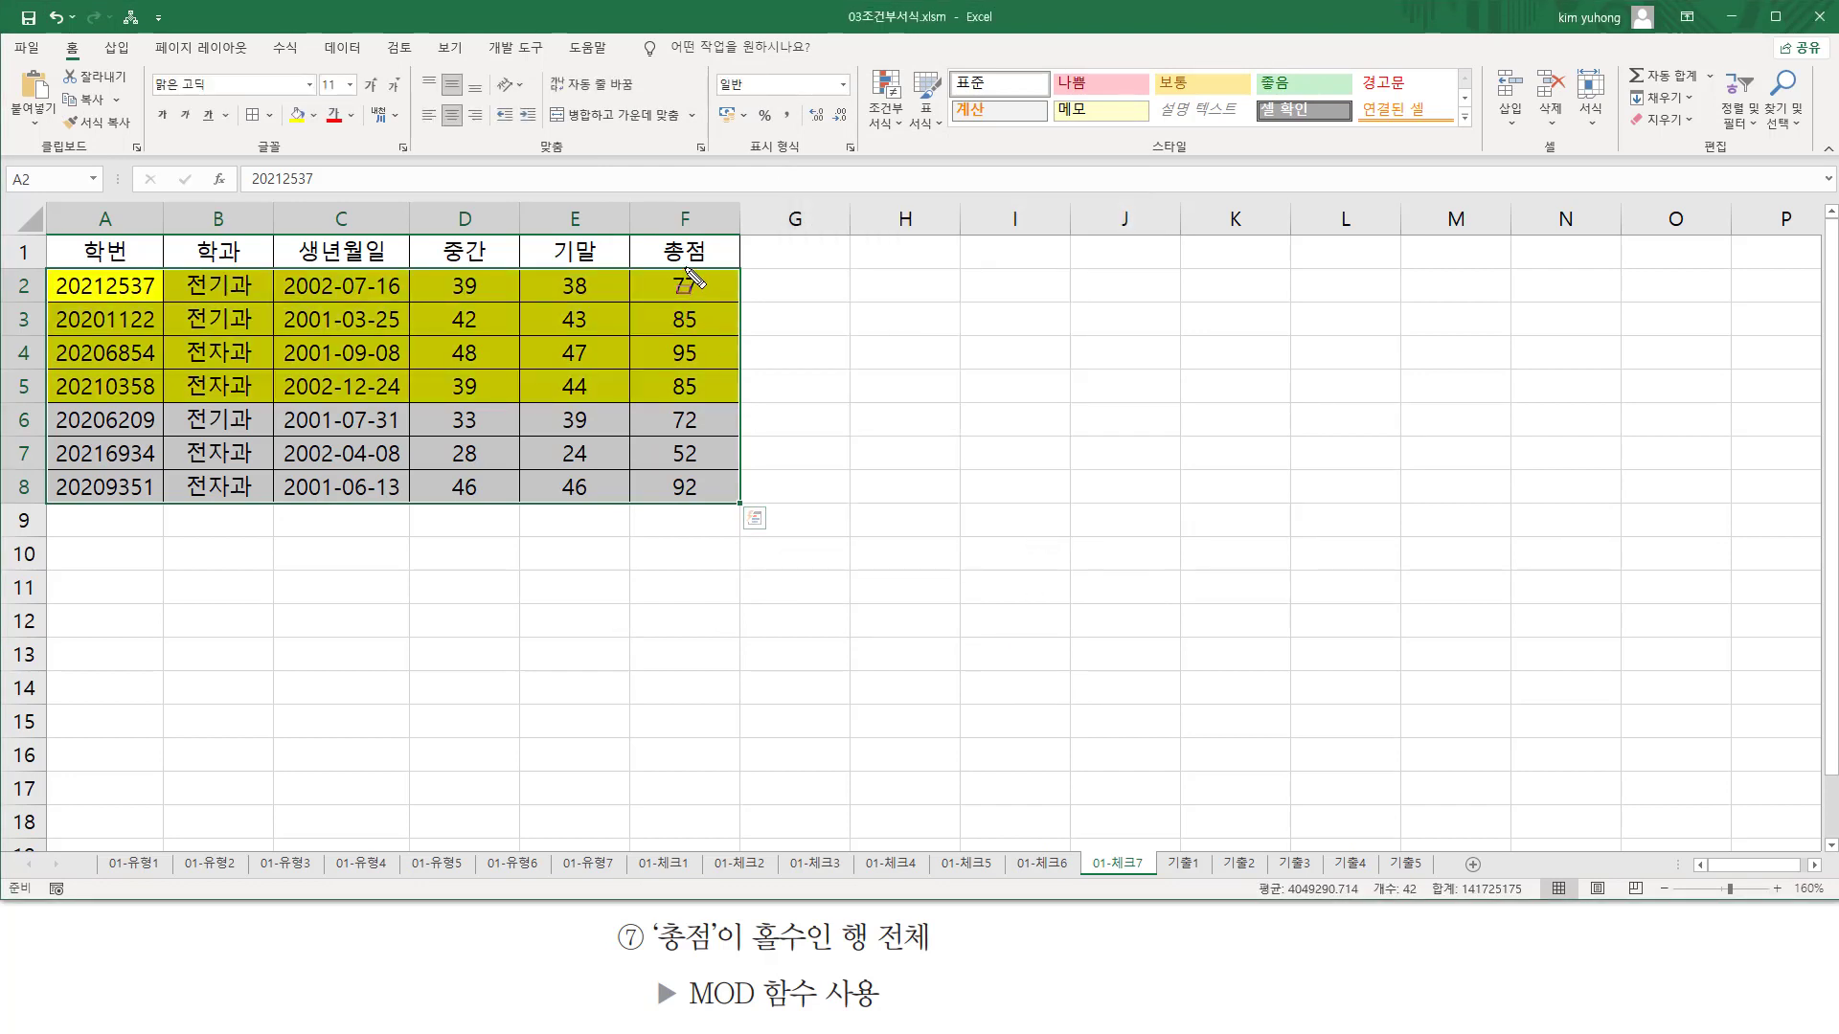
{"action": "mouse_move", "coordinate": [660, 269]}
{"action": "left_mouse_down"}
{"action": "mouse_move", "coordinate": [680, 364]}
{"action": "mouse_move", "coordinate": [720, 421]}
{"action": "mouse_move", "coordinate": [709, 400]}
{"action": "left_mouse_up"}
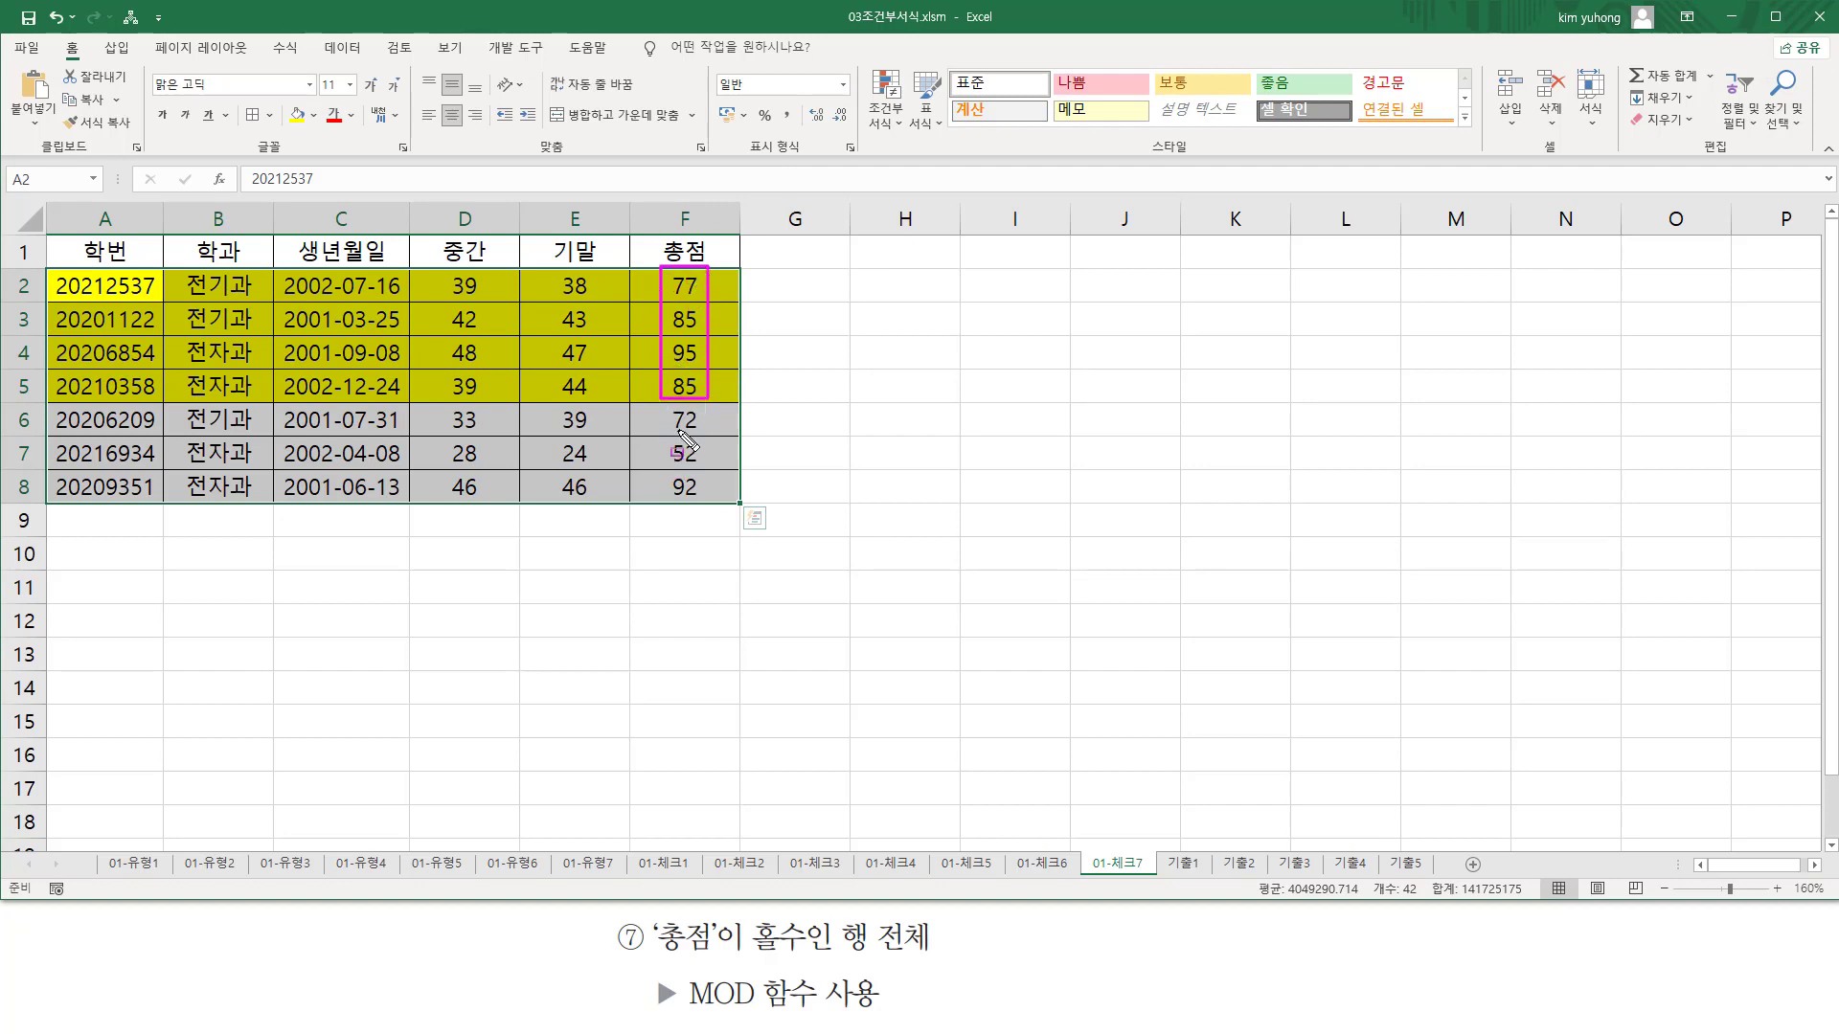
{"action": "left_click_drag", "start_coordinate": [669, 409], "coordinate": [714, 506]}
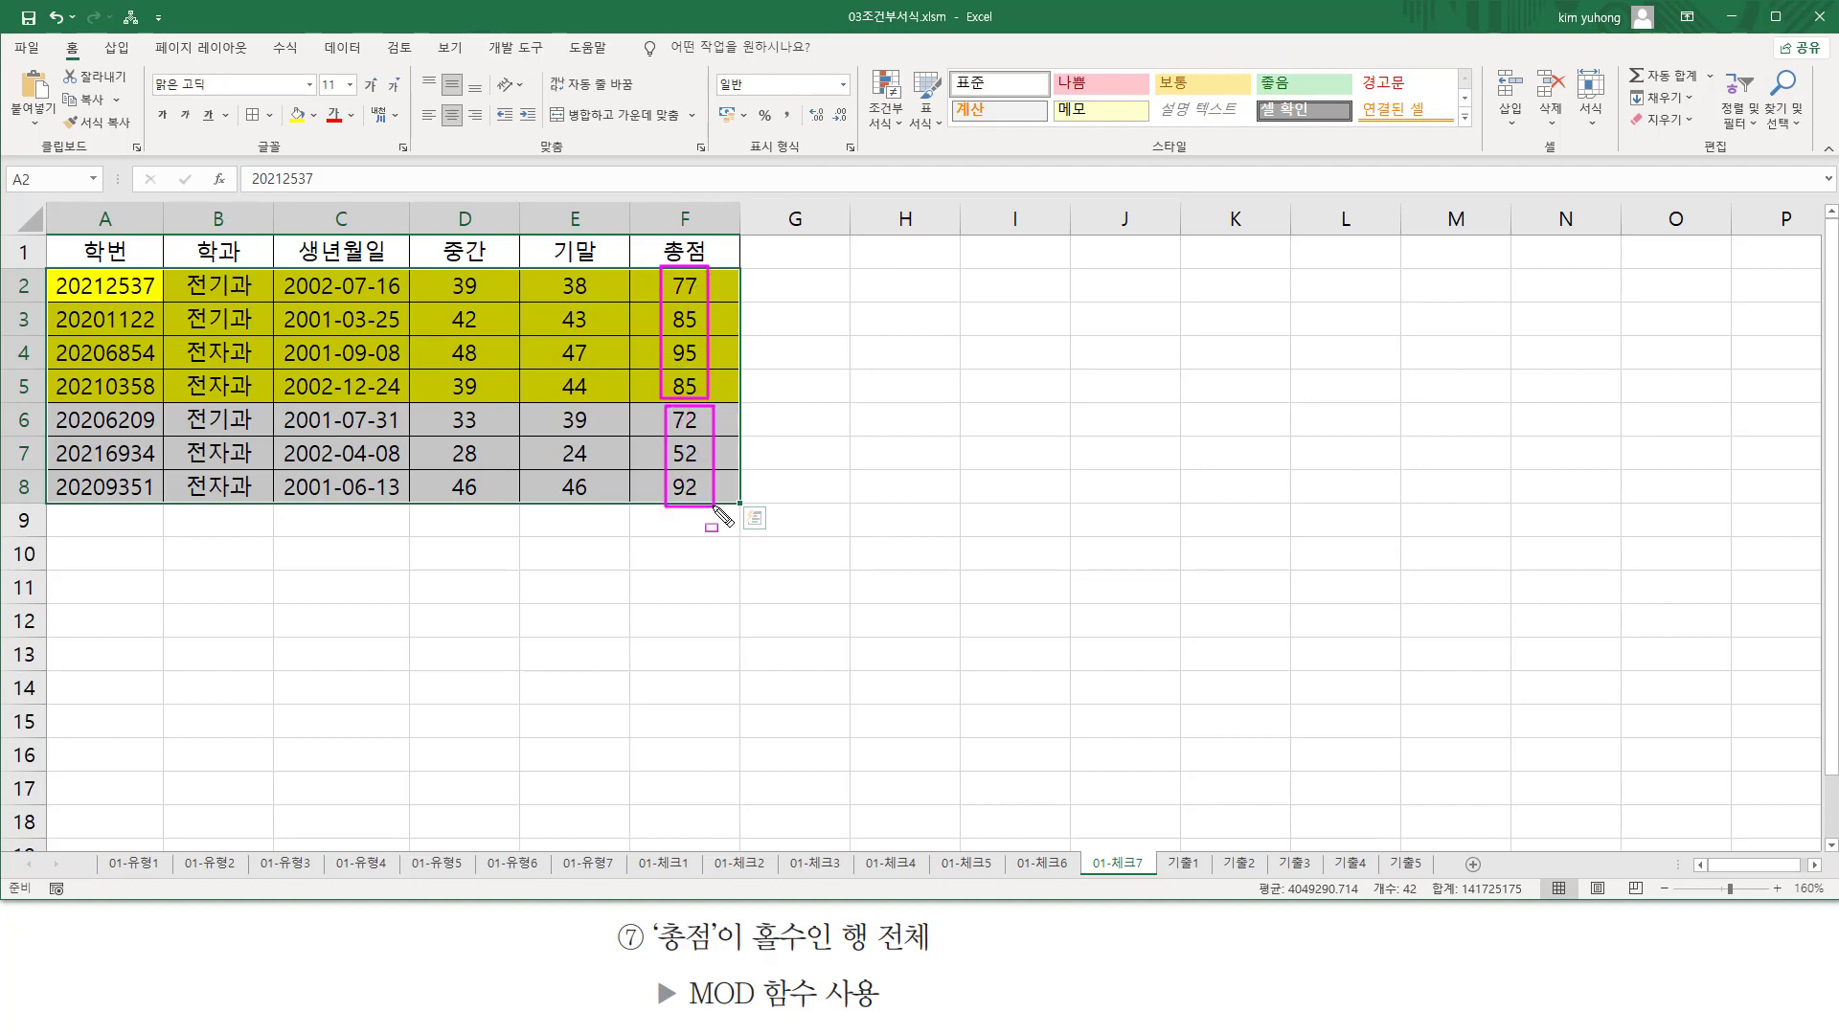
{"action": "key", "text": "Escape"}
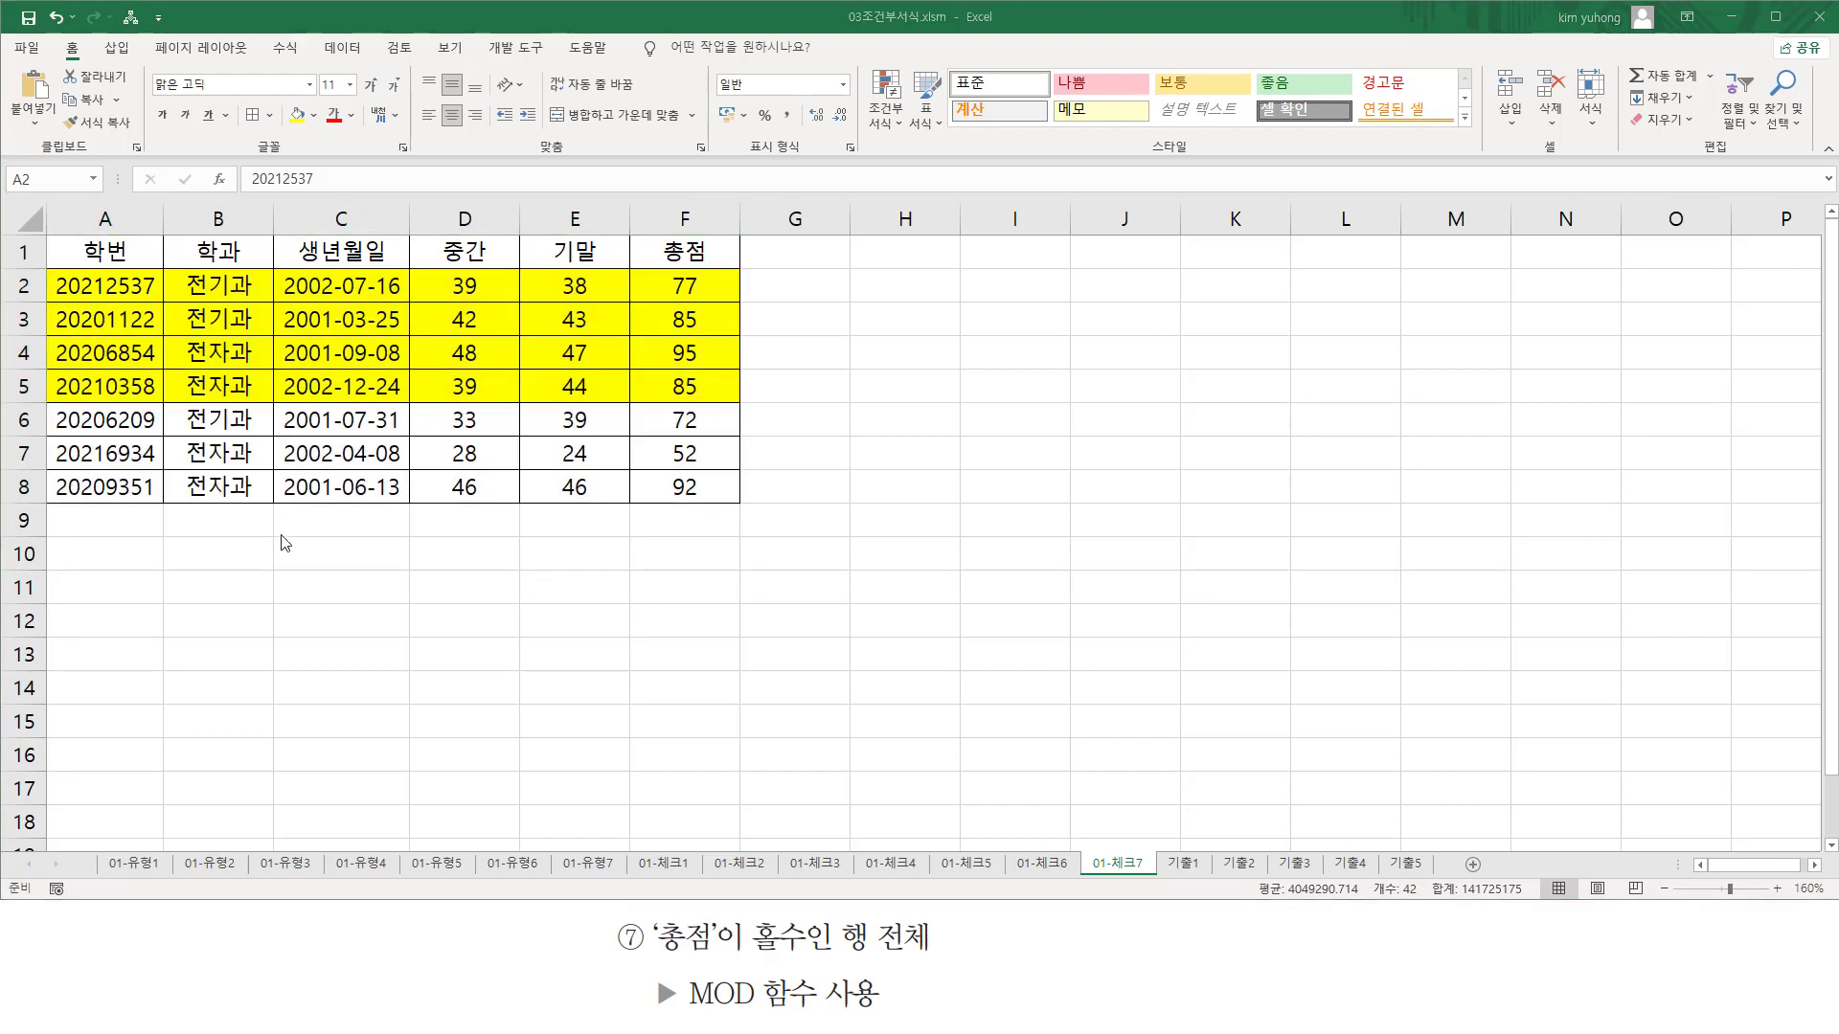
- Write the rule's formula =mod($F2,2)=1 as text in cell A10 and color it red
{"action": "left_click", "coordinate": [130, 556]}
{"action": "type", "text": "'=mod($F2,2)=1"}
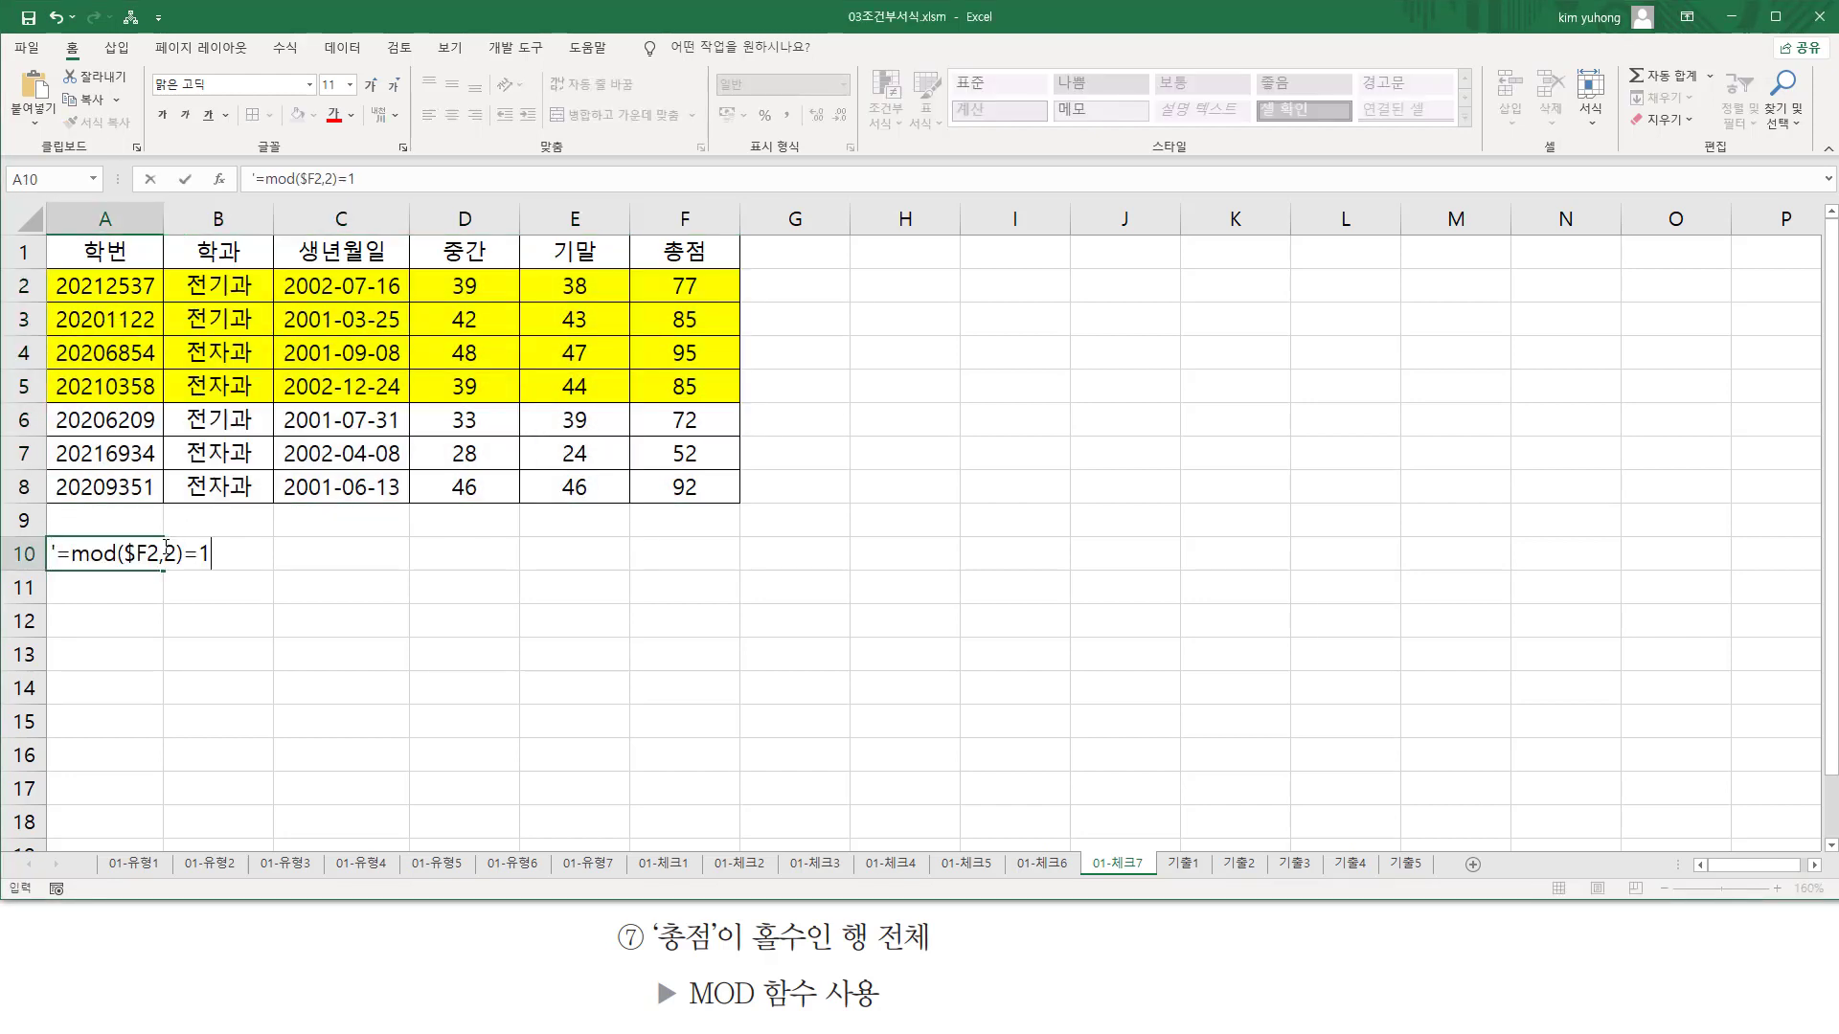
{"action": "key", "text": "Return"}
{"action": "left_click", "coordinate": [149, 558]}
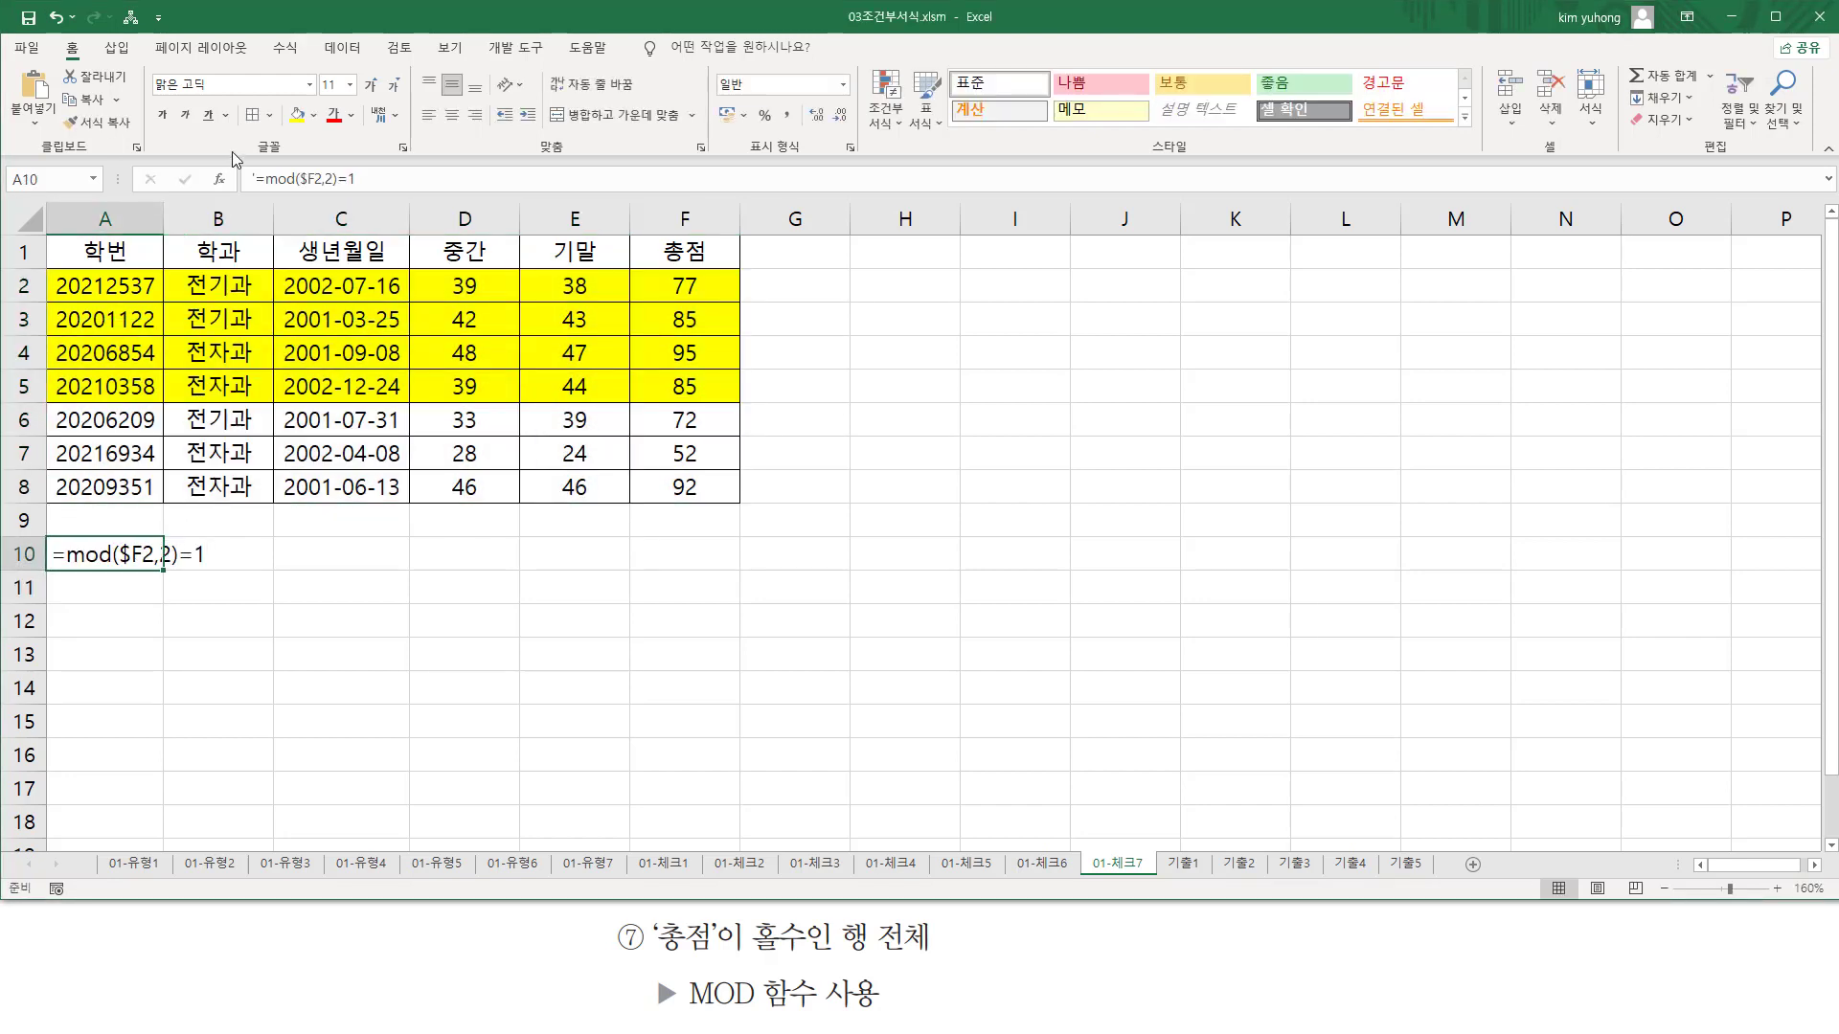
{"action": "left_click", "coordinate": [330, 115]}
{"action": "left_click", "coordinate": [329, 680]}
{"action": "key", "text": "ctrl+2"}
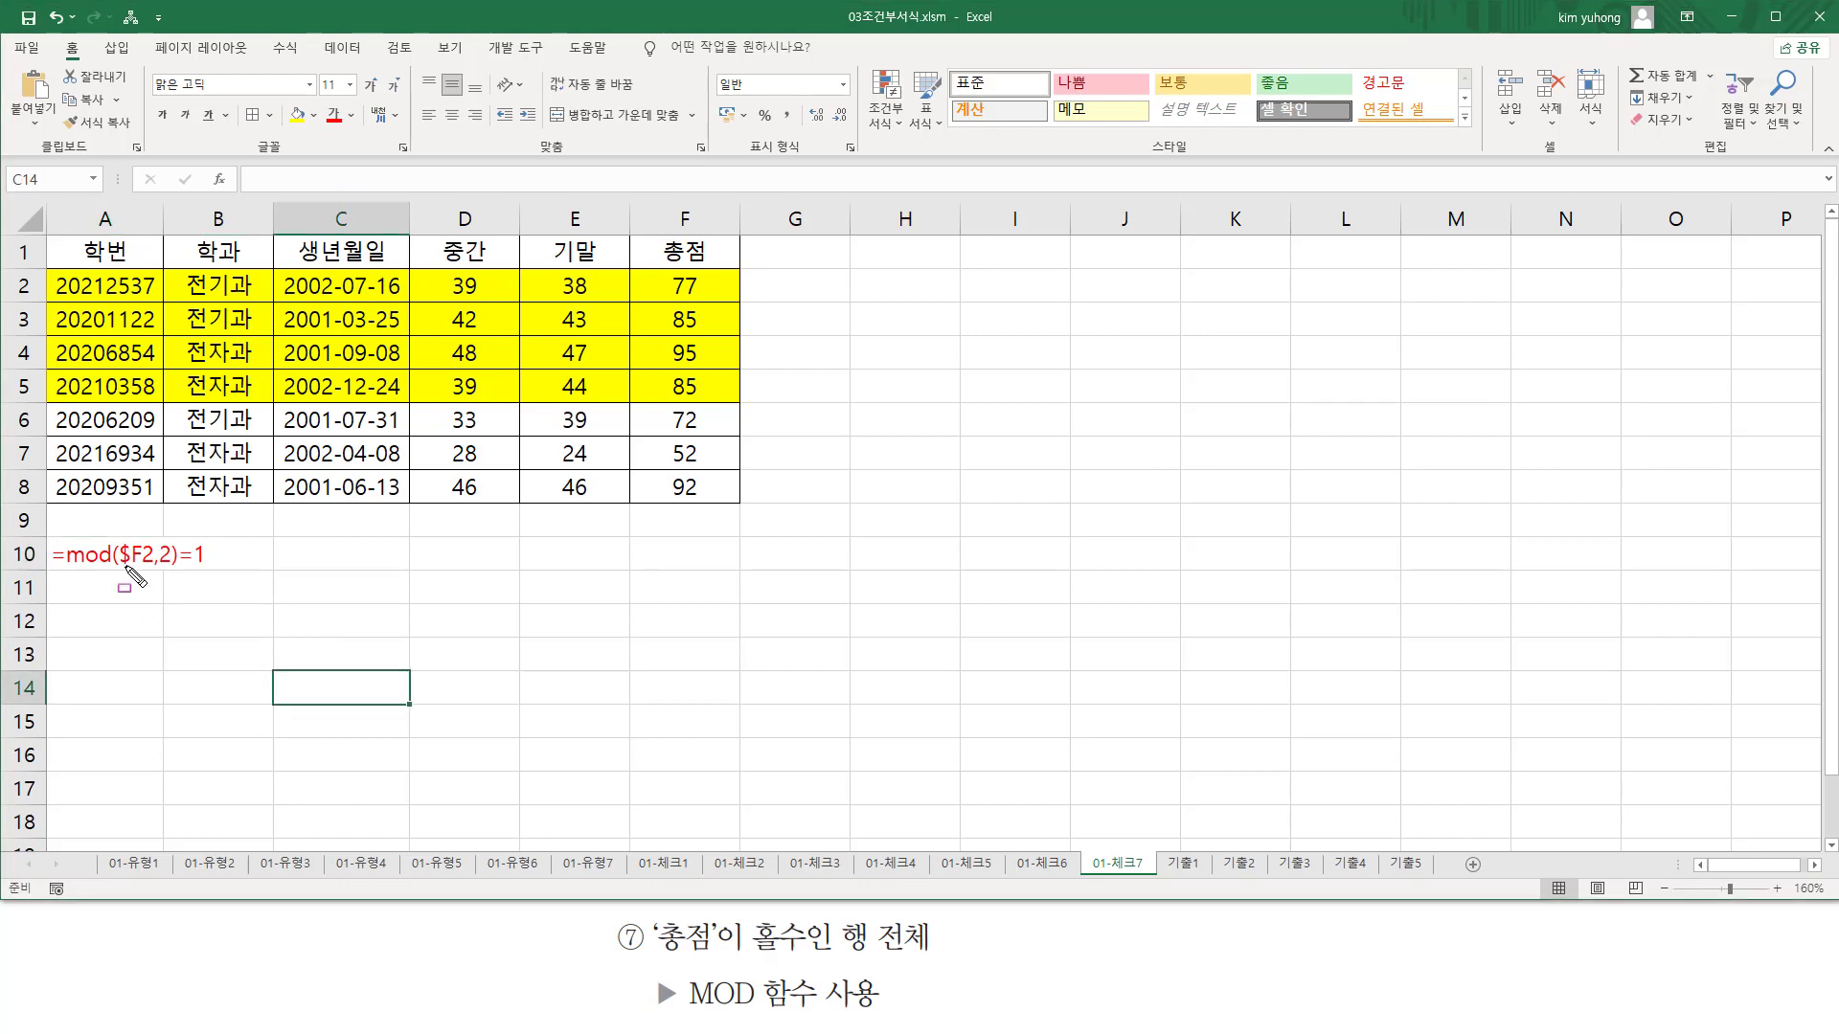
{"action": "left_click_drag", "start_coordinate": [132, 566], "coordinate": [170, 581]}
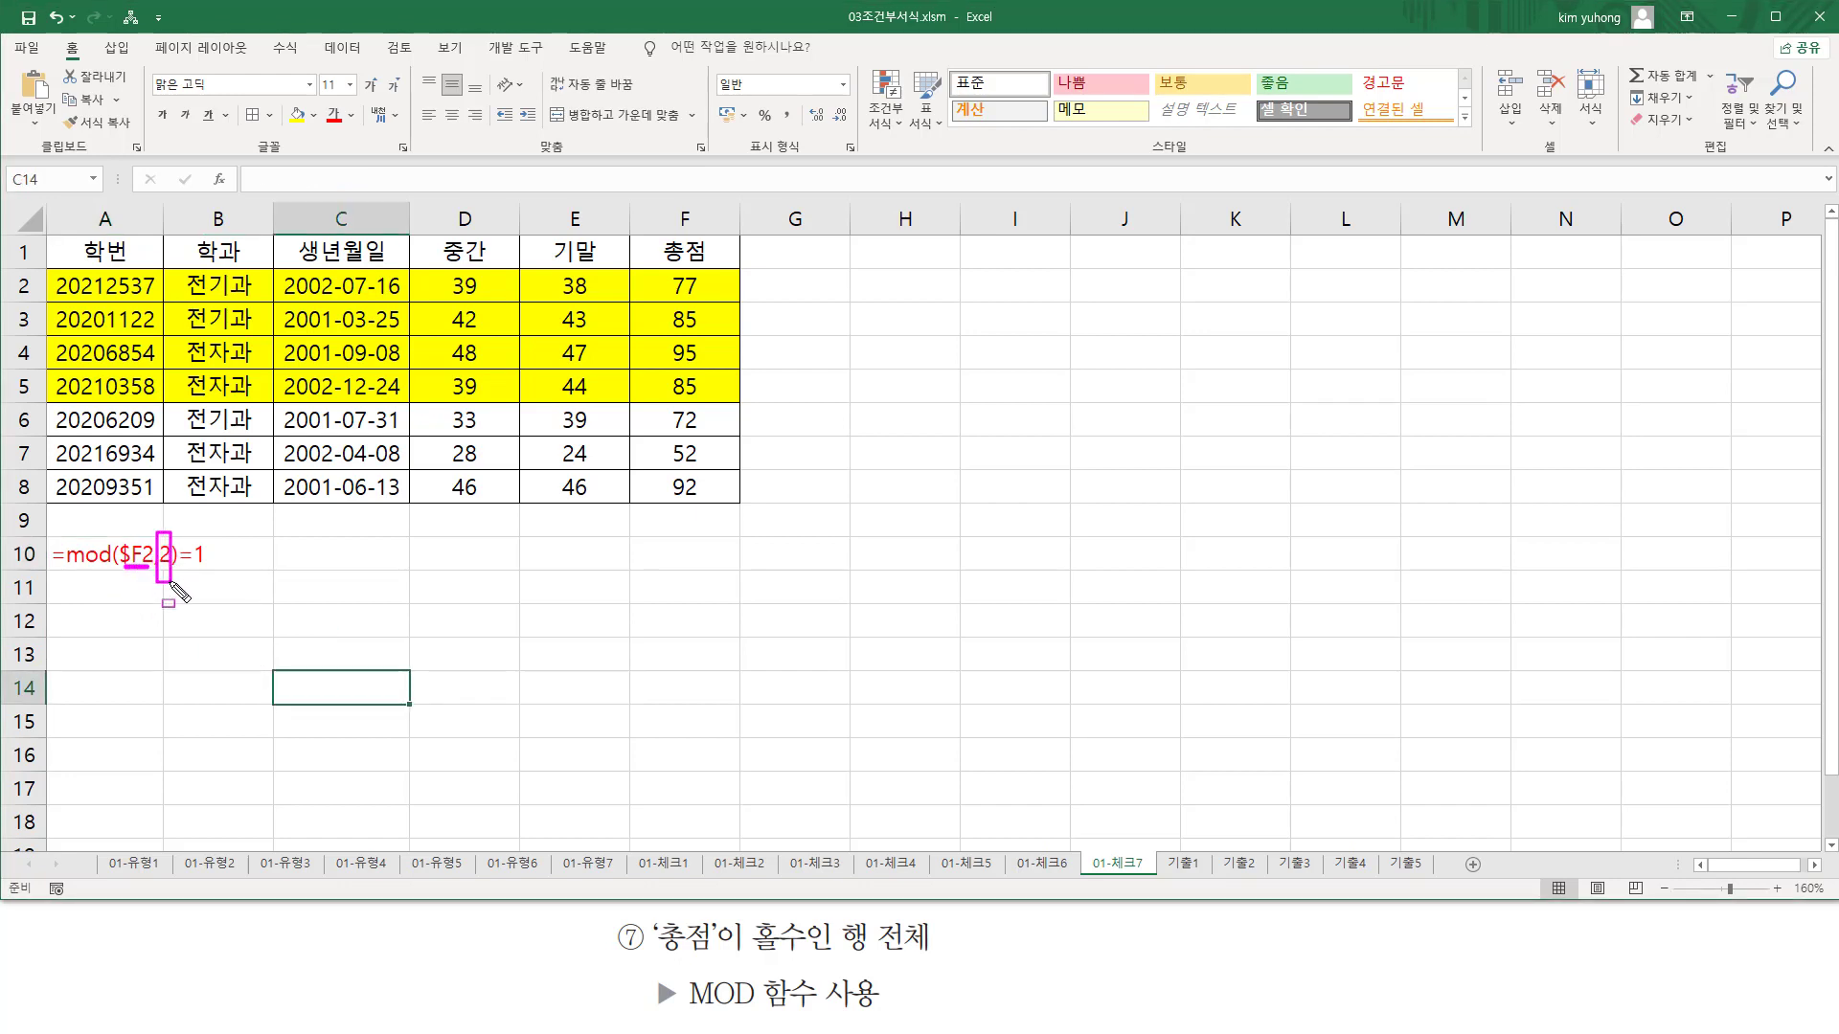
{"action": "left_click_drag", "start_coordinate": [59, 572], "coordinate": [171, 575]}
{"action": "left_click_drag", "start_coordinate": [177, 565], "coordinate": [207, 565]}
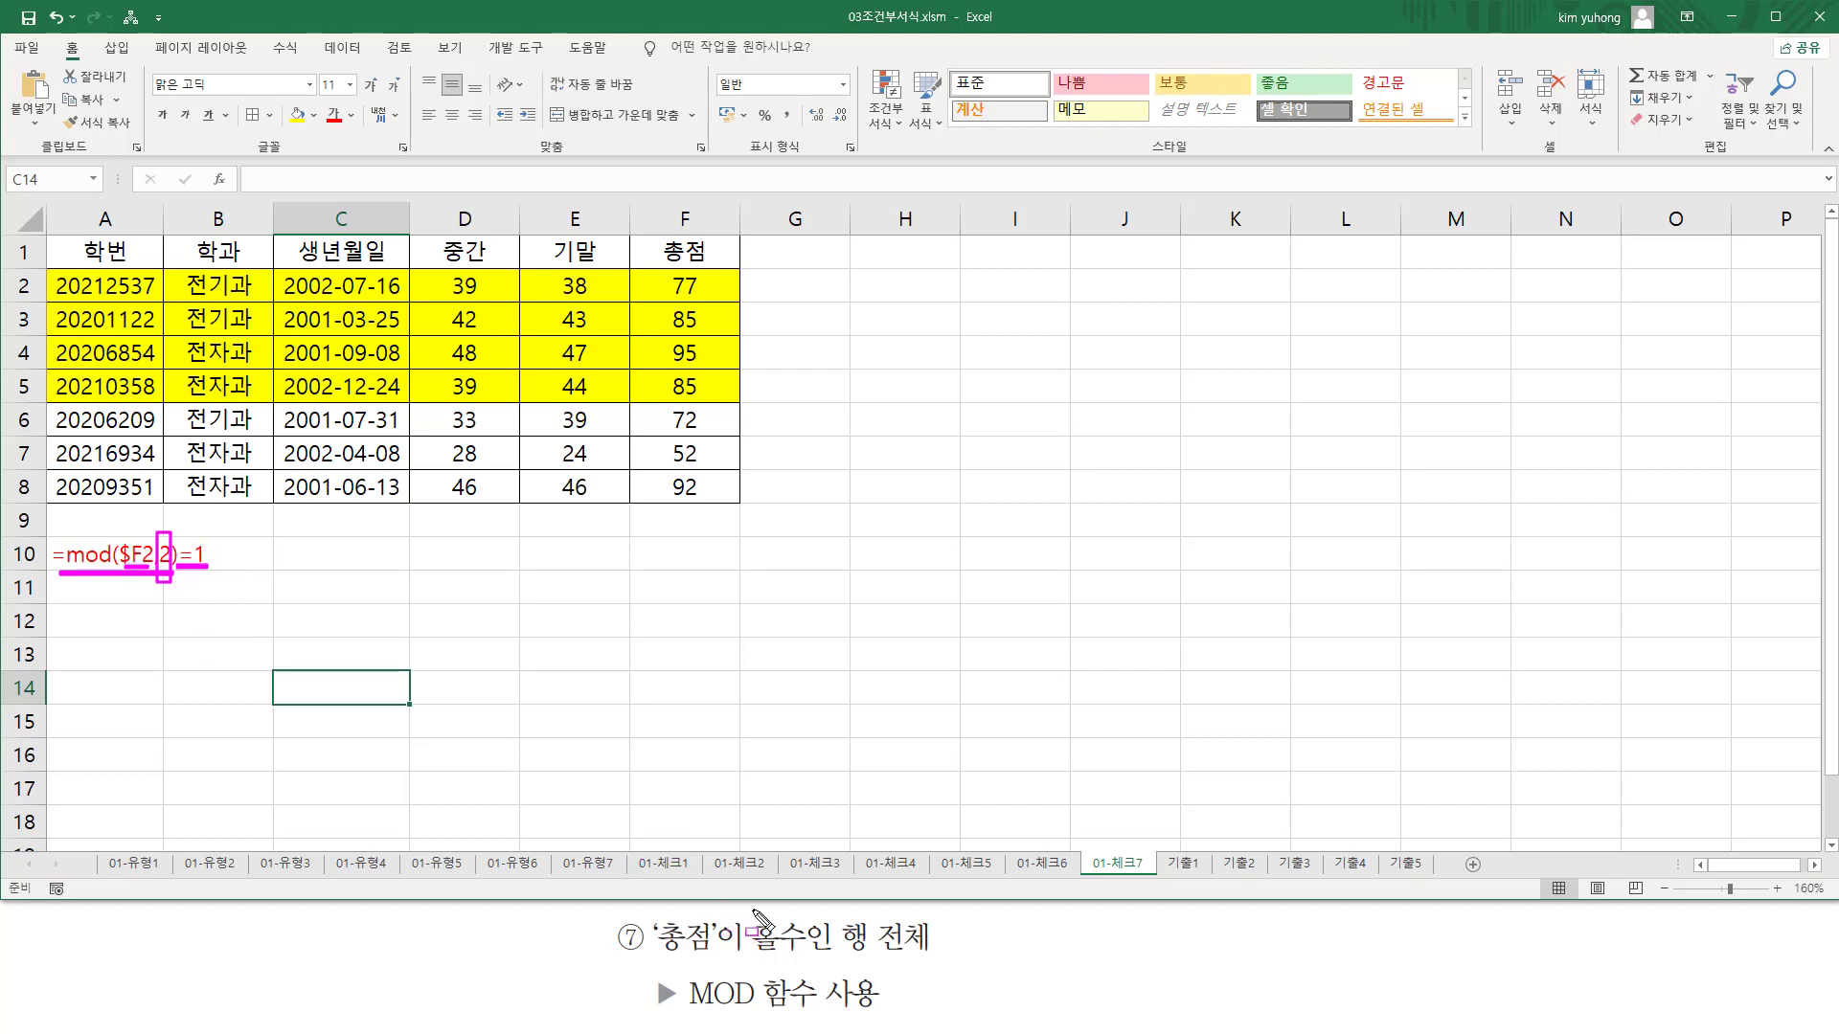
{"action": "left_click_drag", "start_coordinate": [750, 912], "coordinate": [812, 972]}
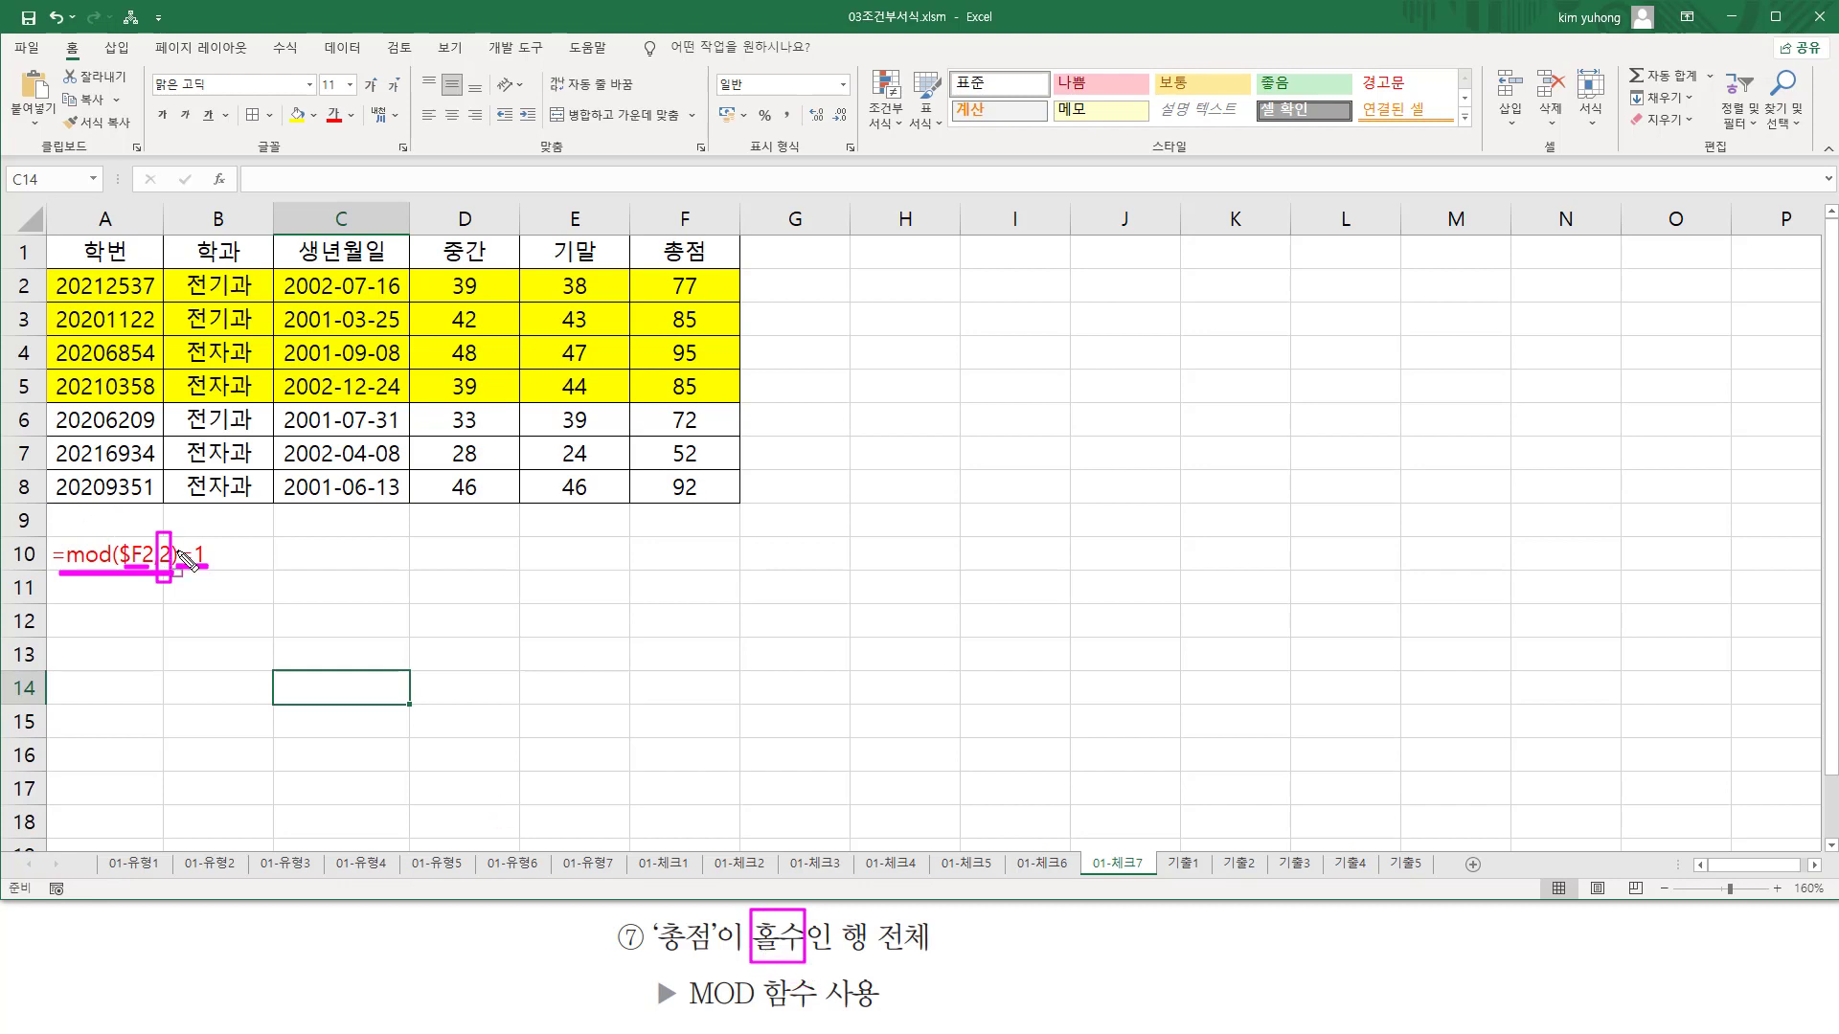
{"action": "key", "text": "Escape"}
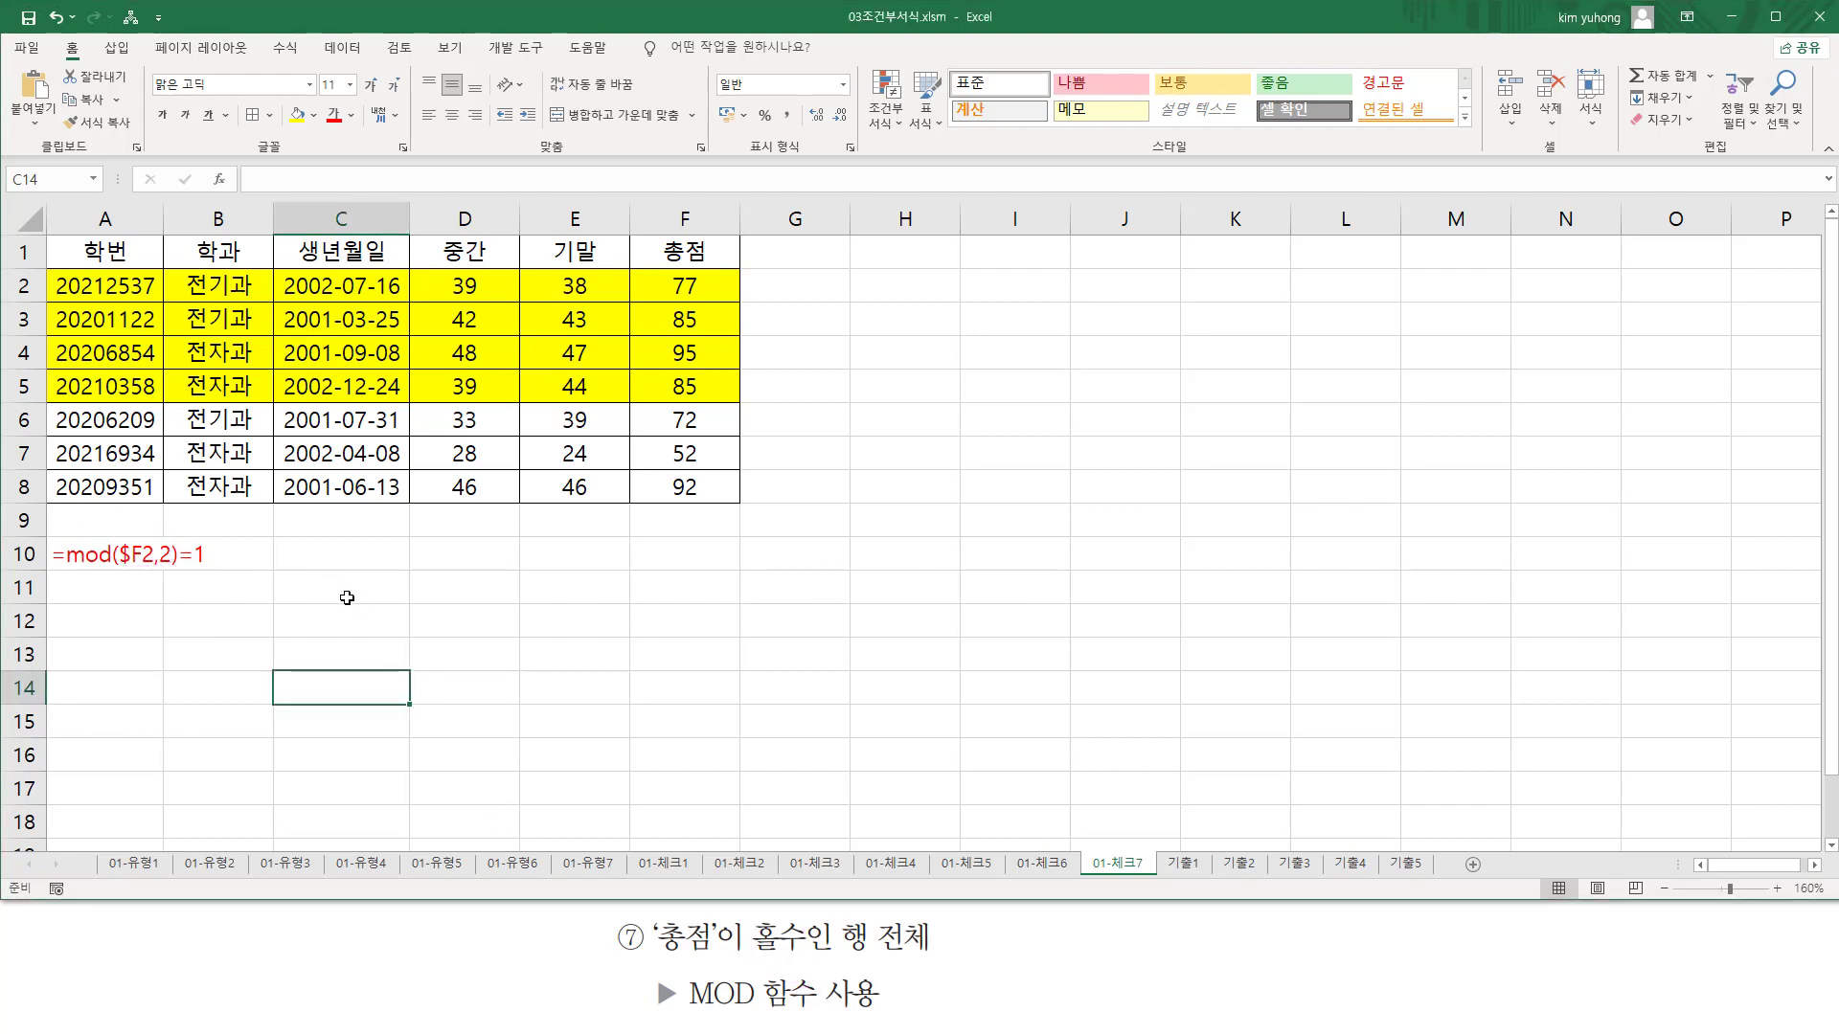